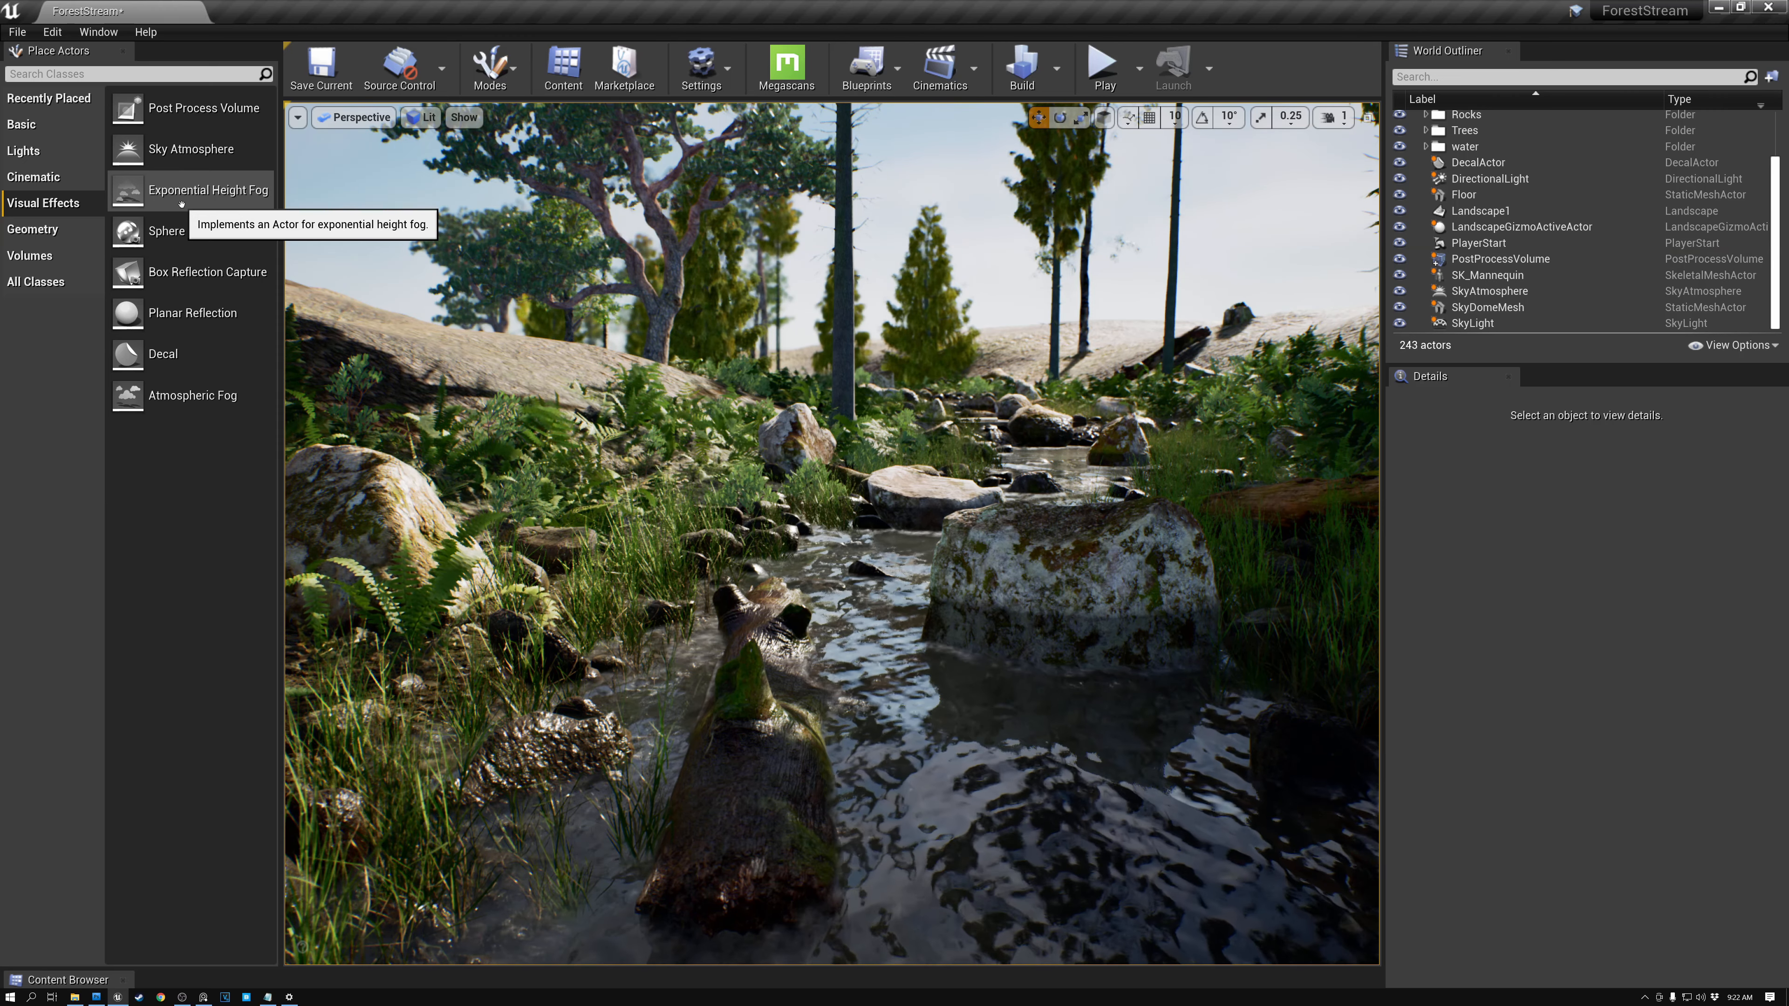
- Place an Exponential Height Fog actor in the scene and set its Fog Max Opacity to 0.002
drag(181, 199, 613, 422)
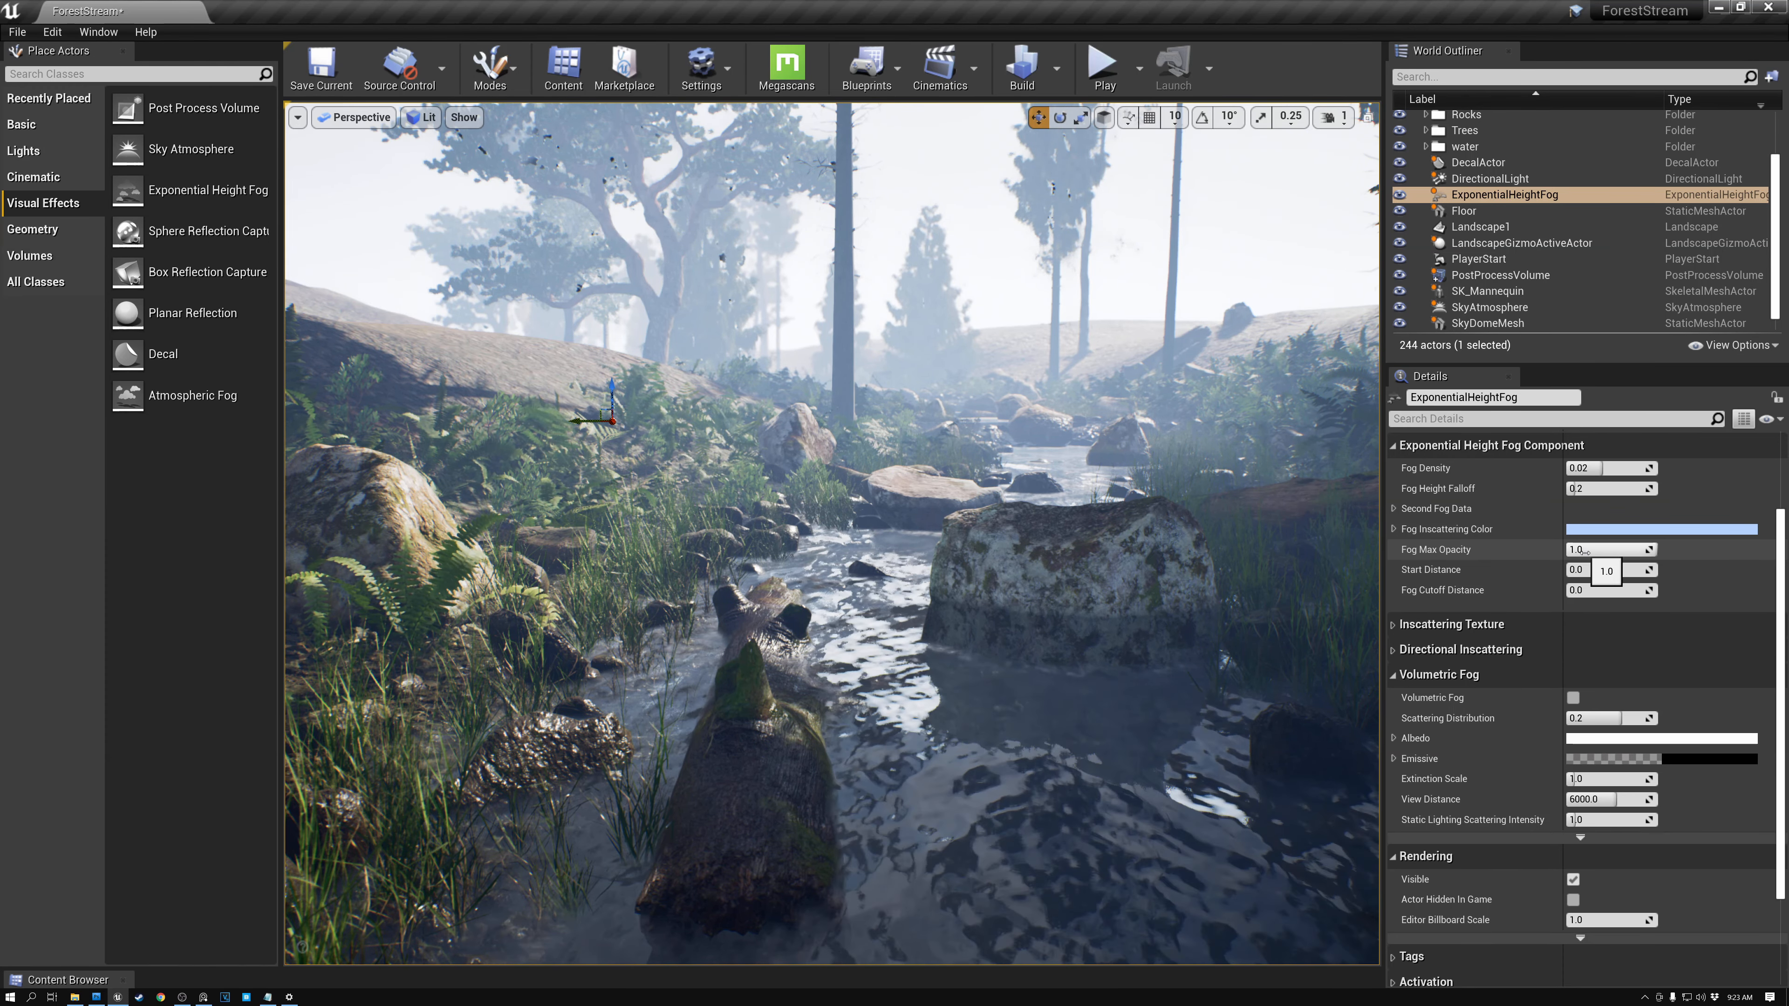
click(1586, 552)
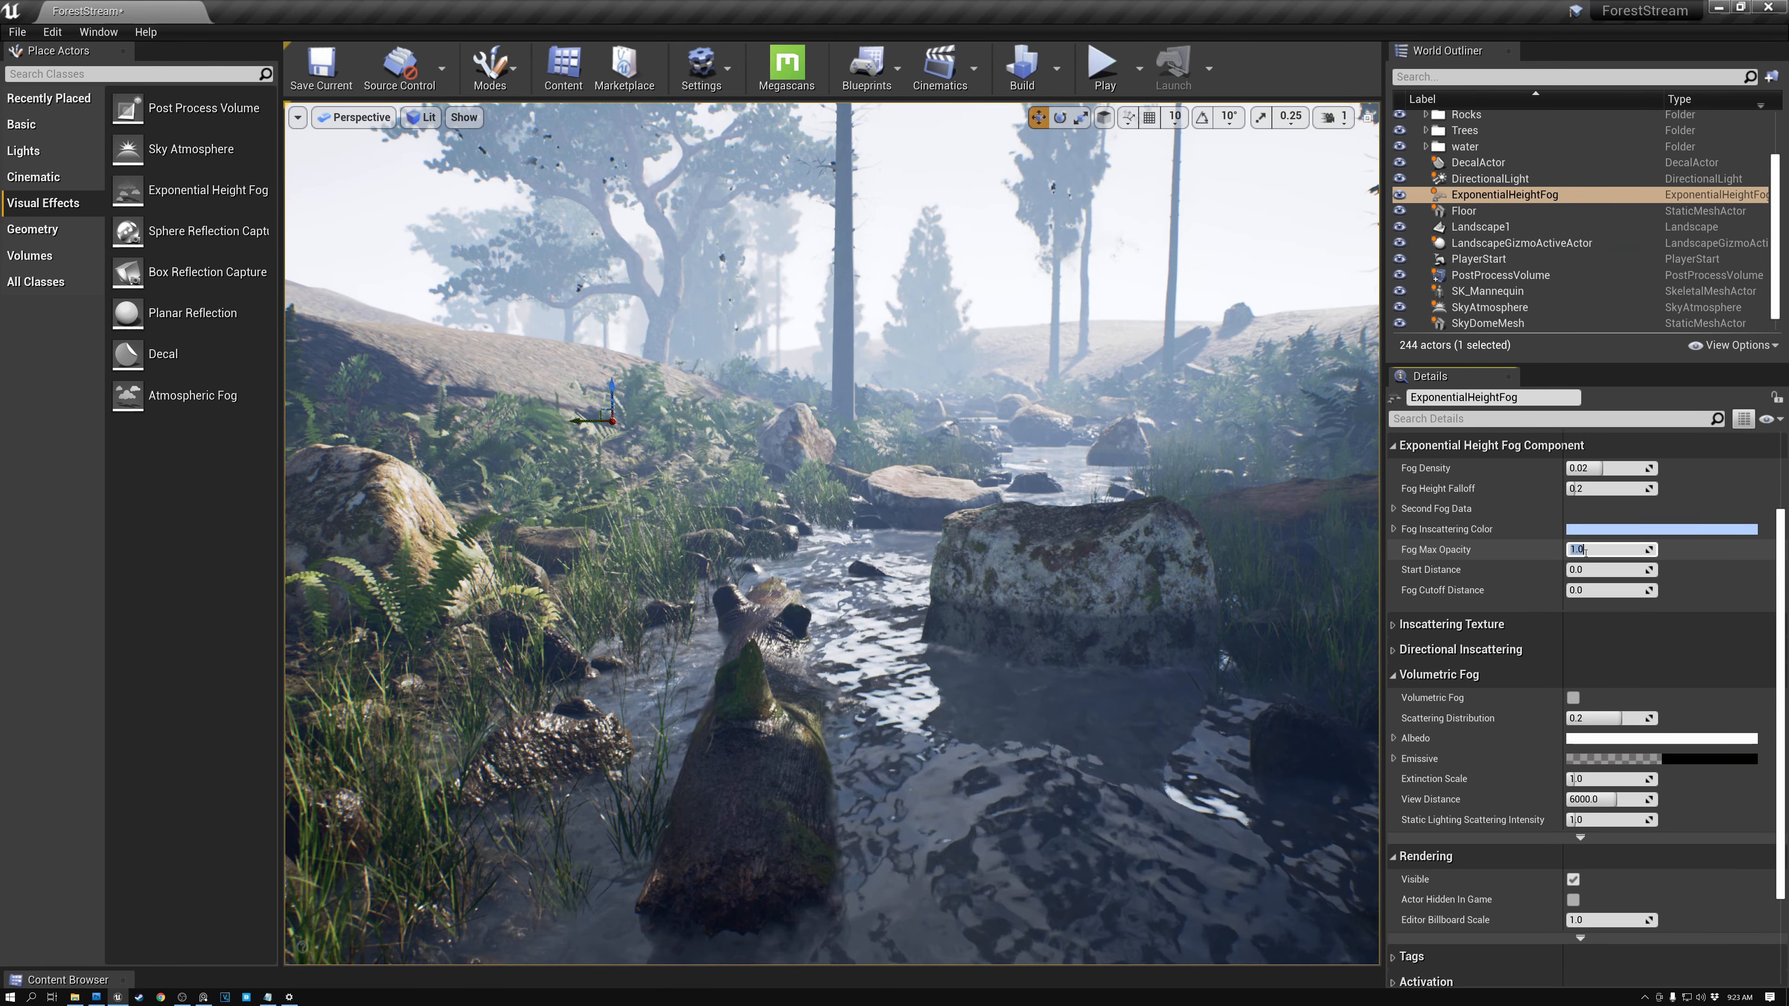
text(0)
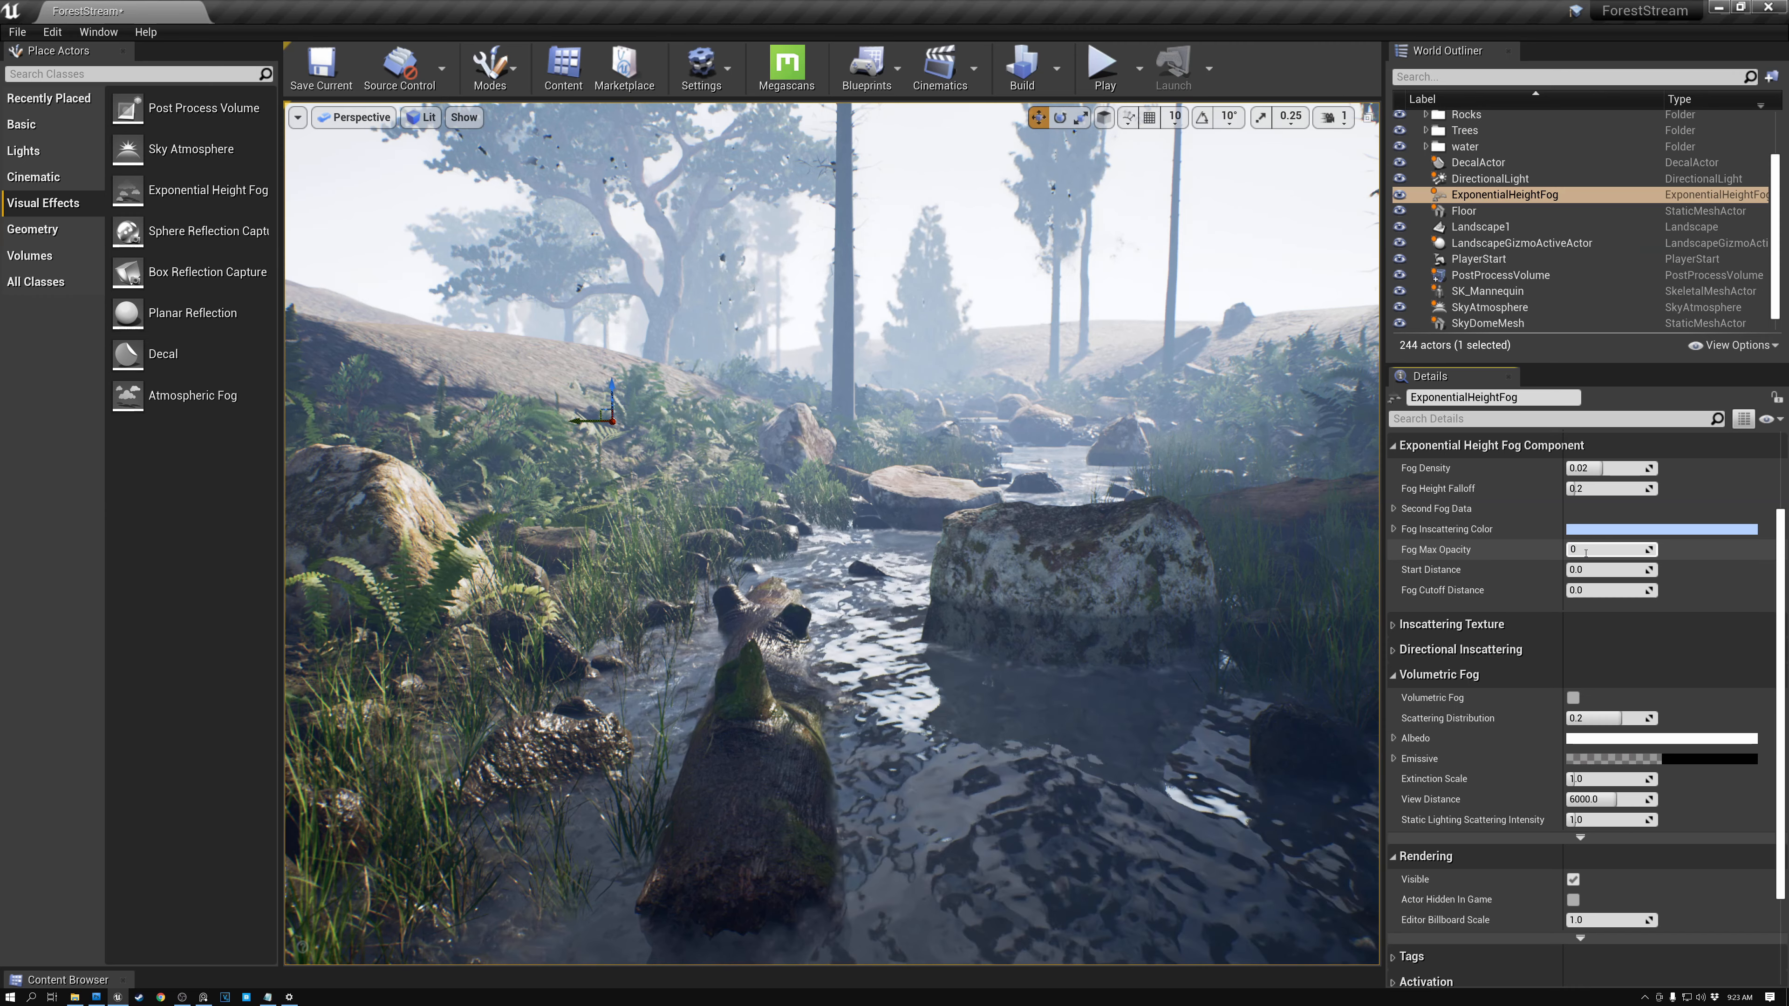
text(.002)
key(Return)
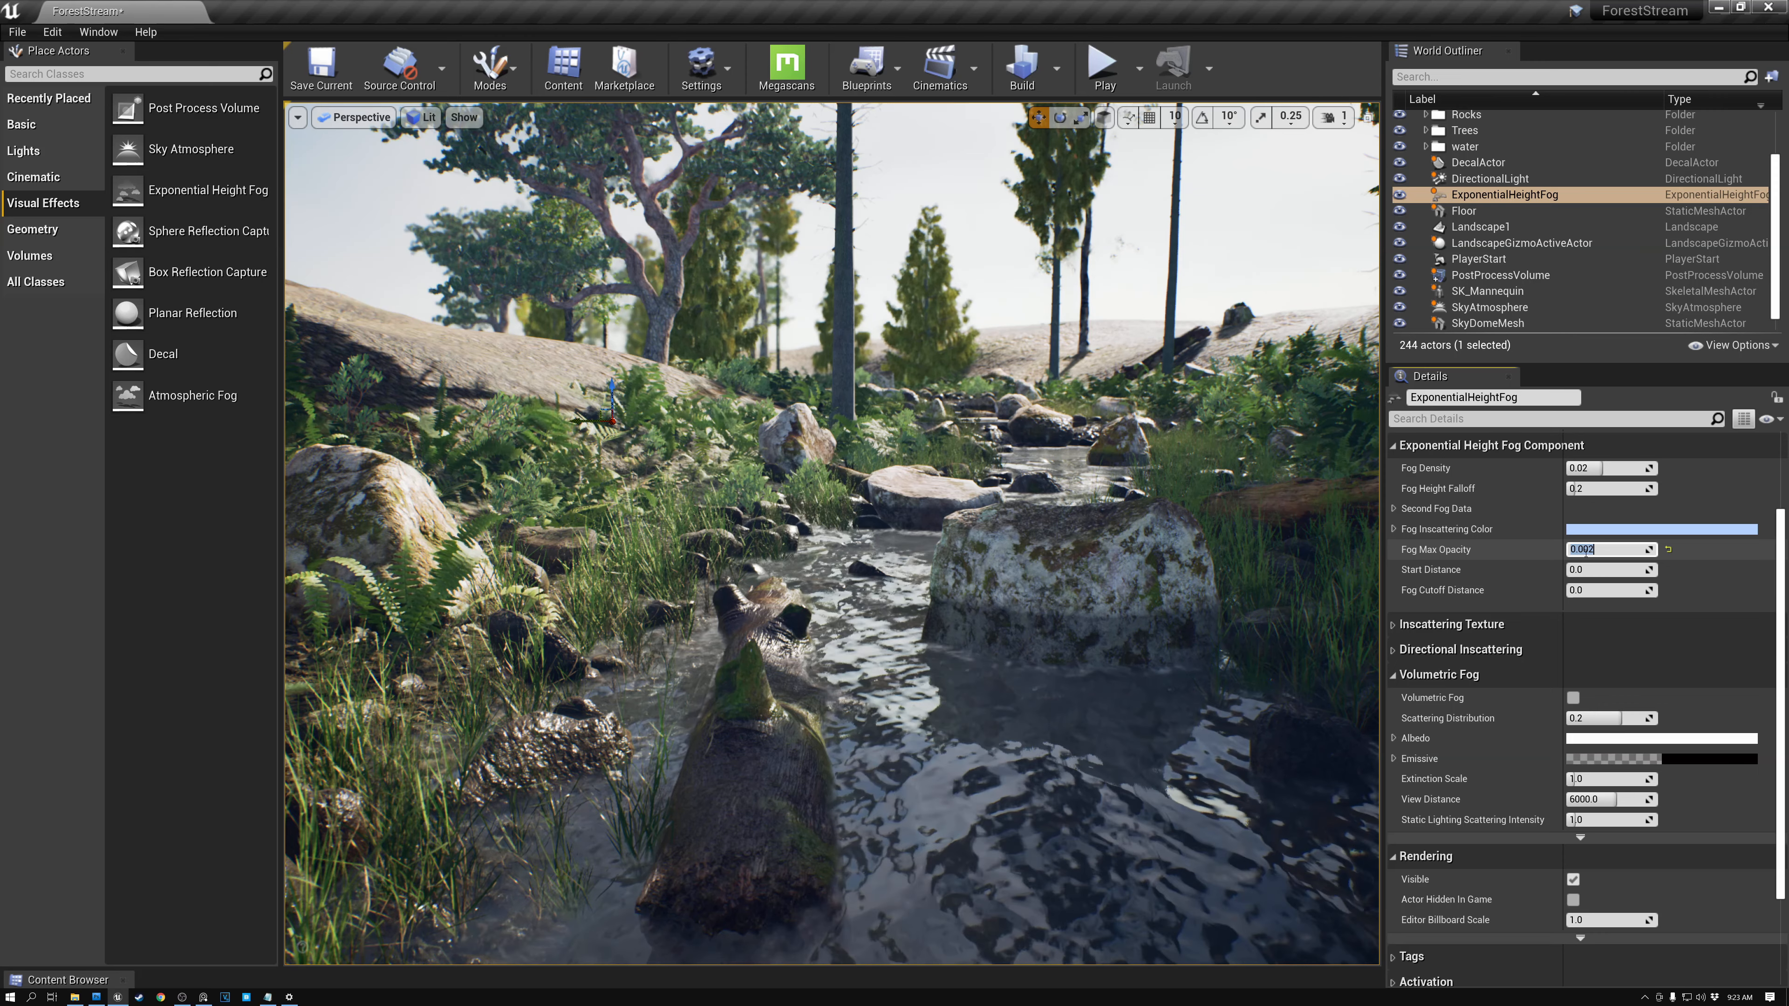
- Toggle the fog actor's visibility off and on to compare the scene with and without fog
click(1399, 195)
click(1400, 195)
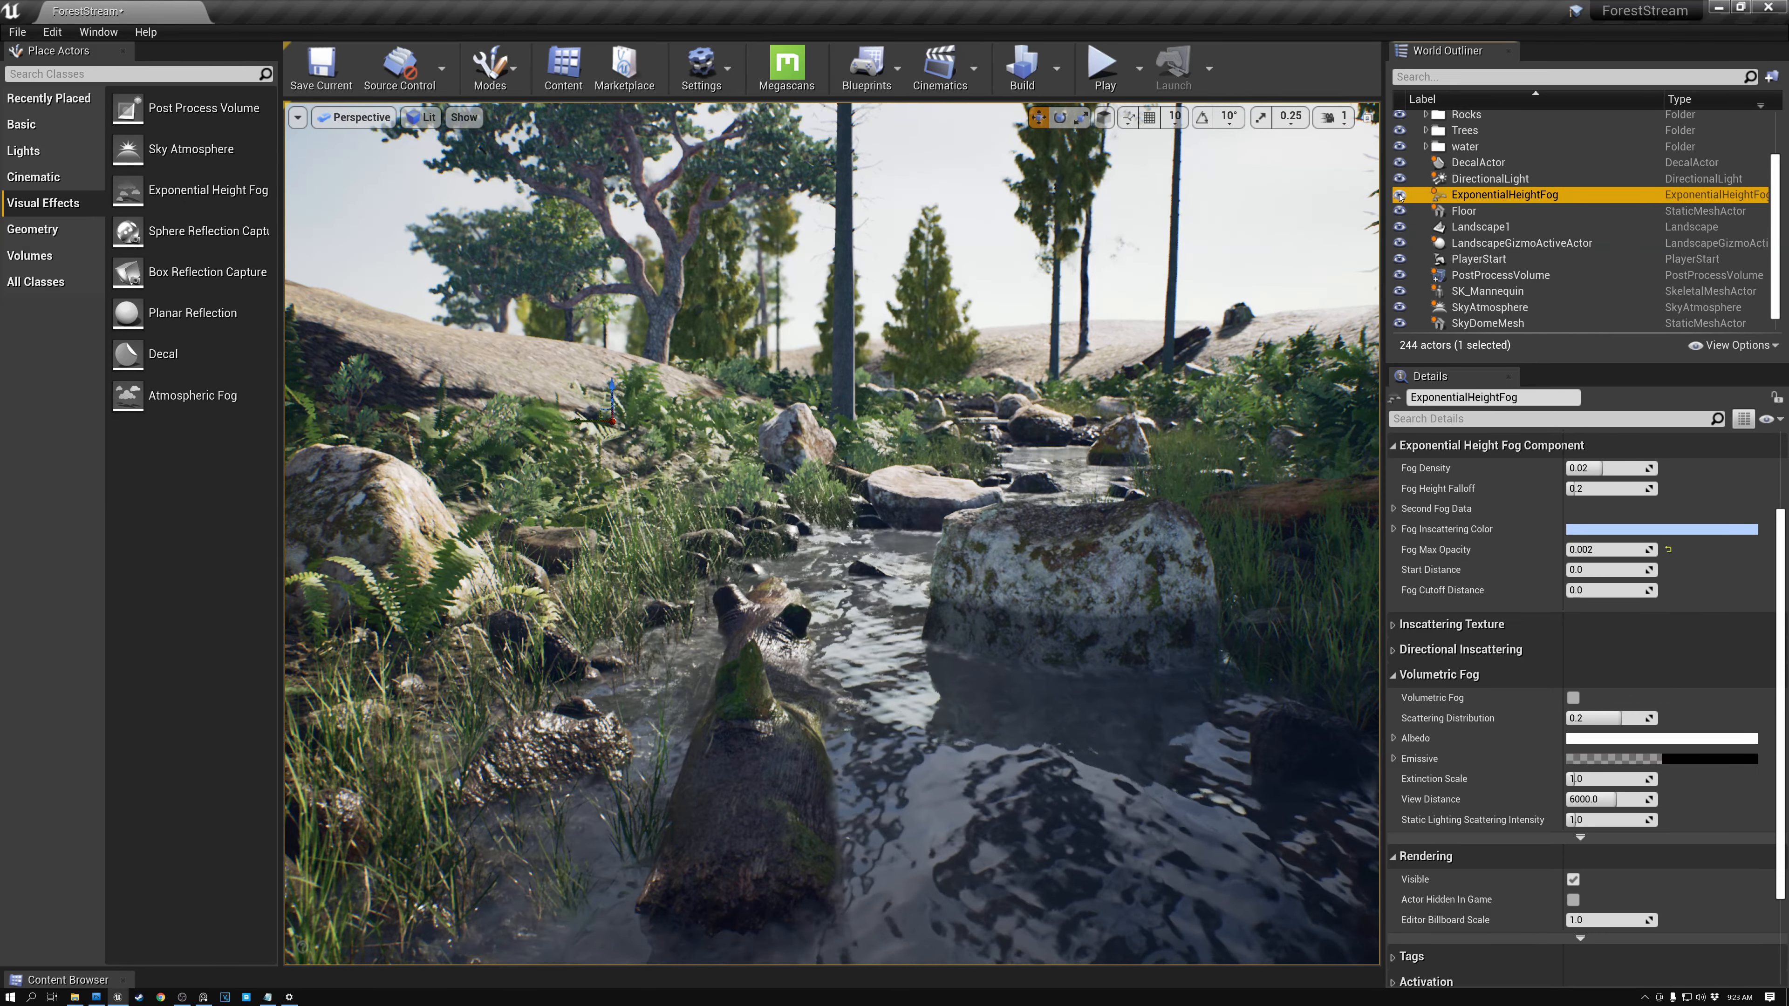
click(1399, 195)
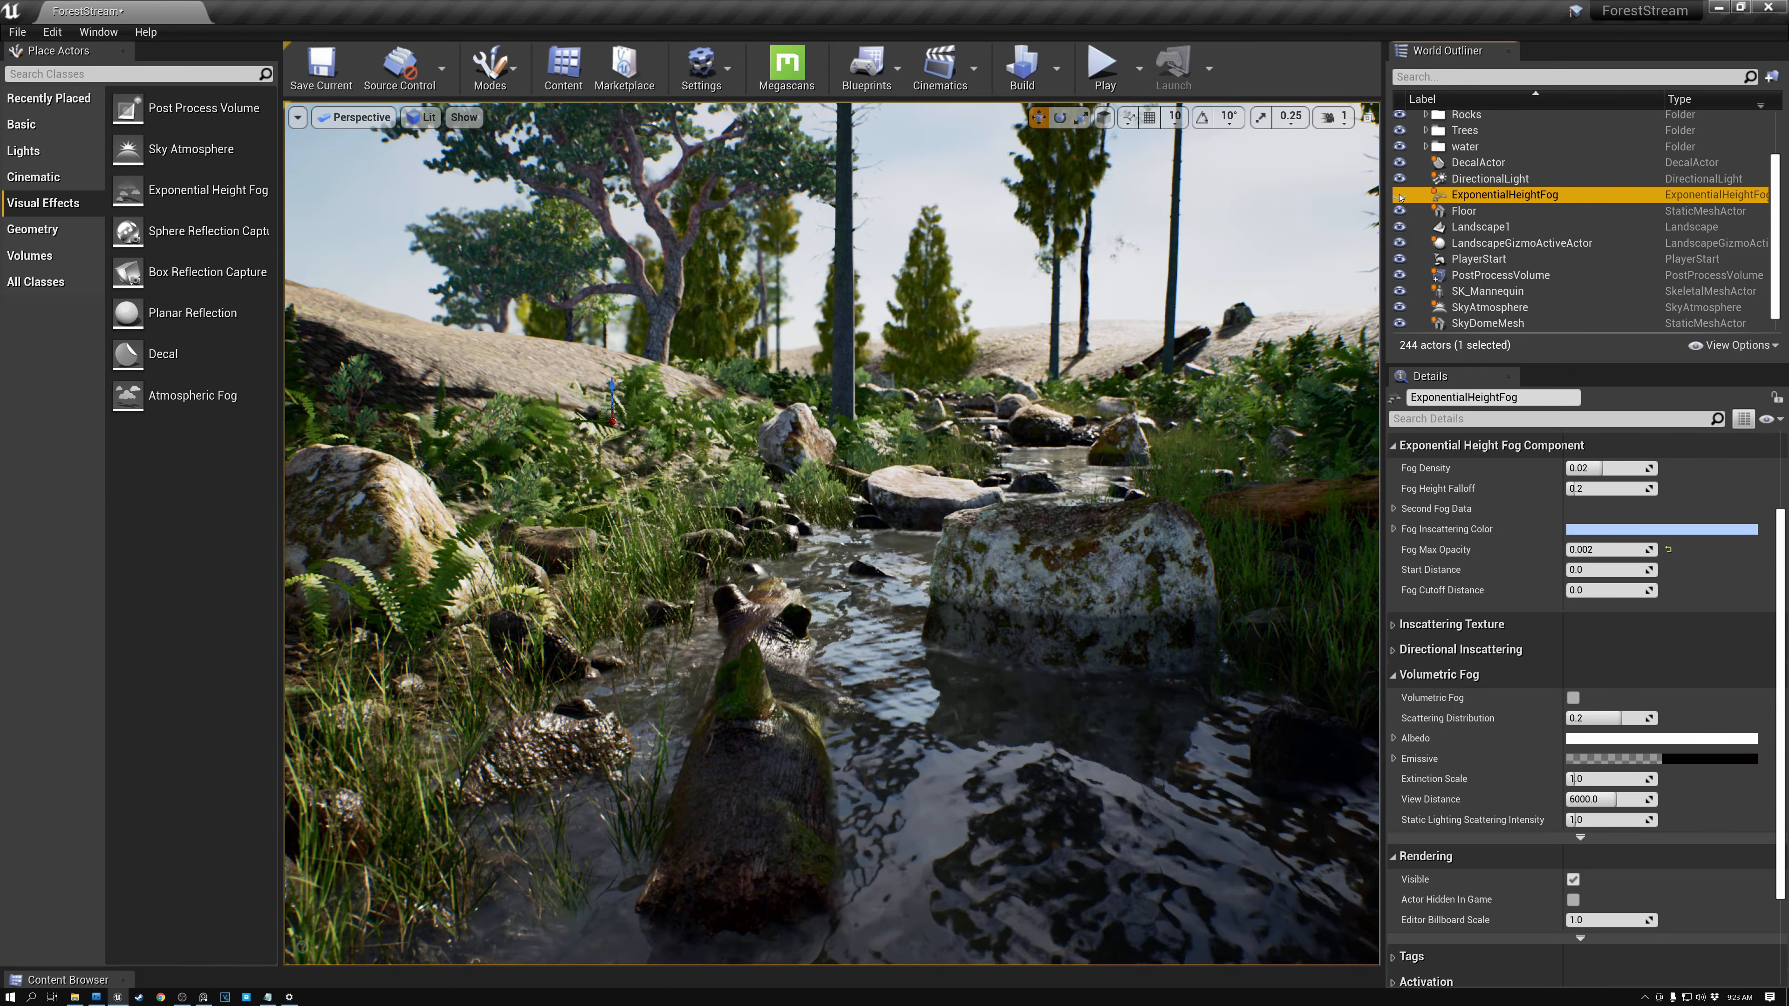
click(1400, 195)
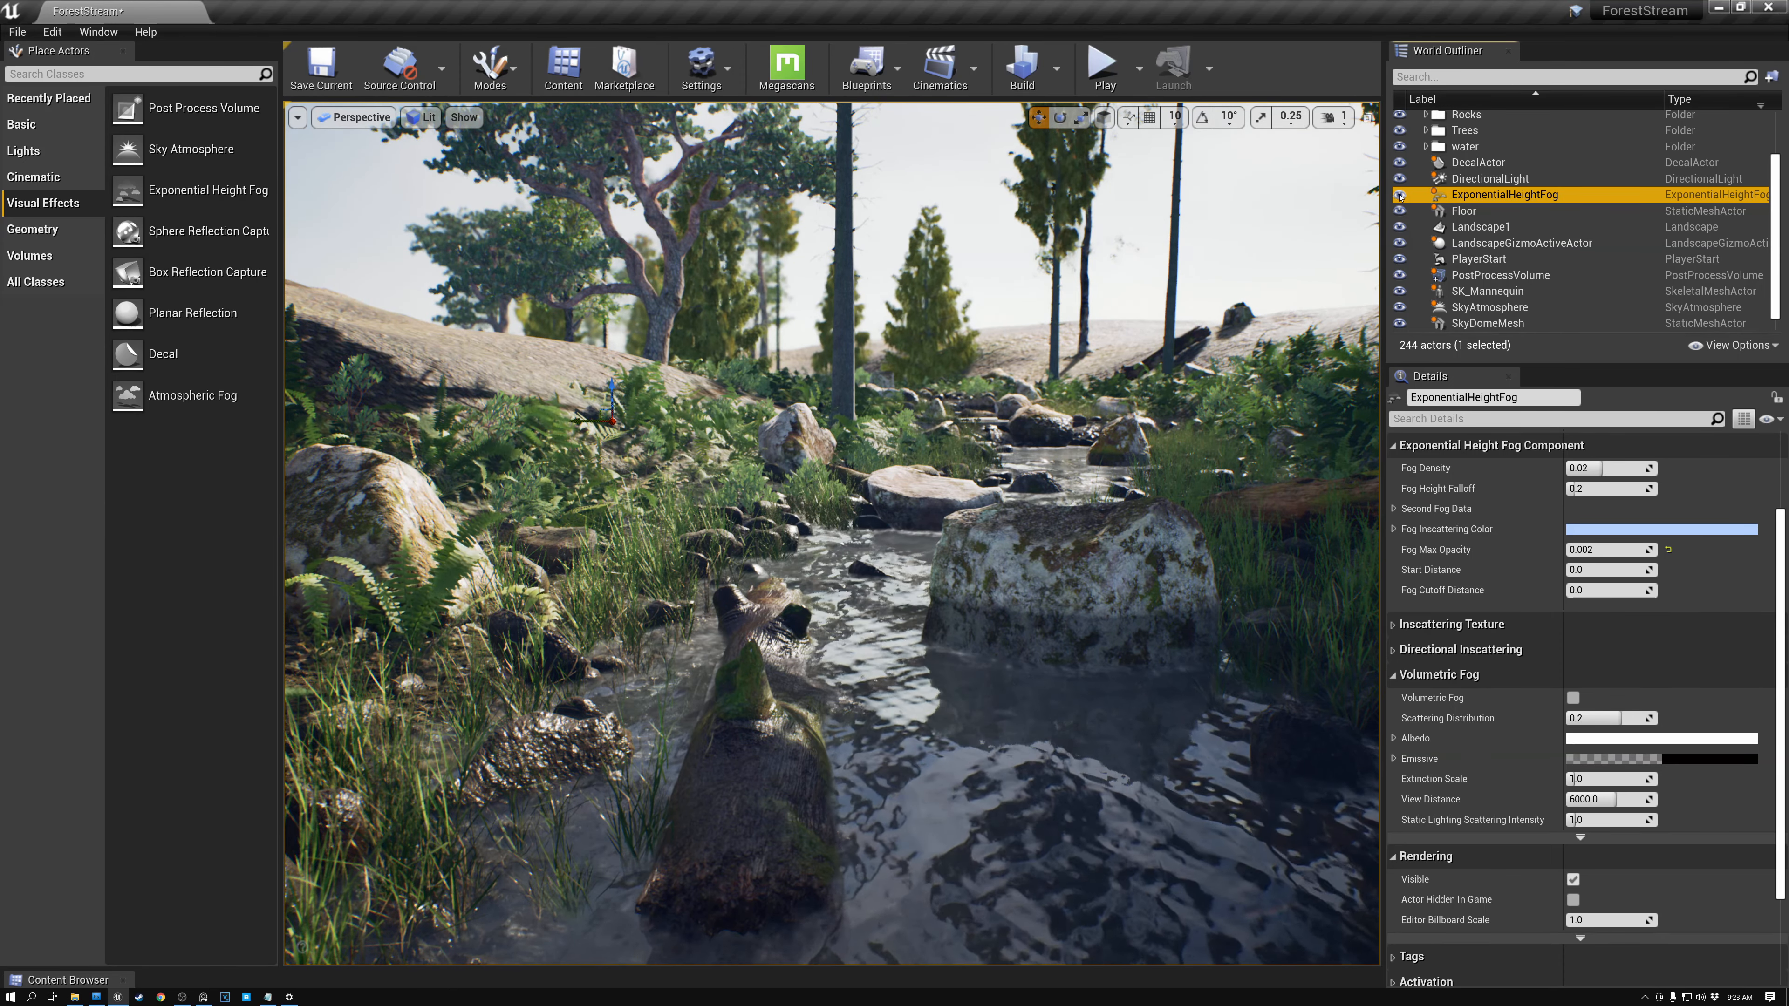
- Set the fog's Fog Density to 0.2
click(1581, 468)
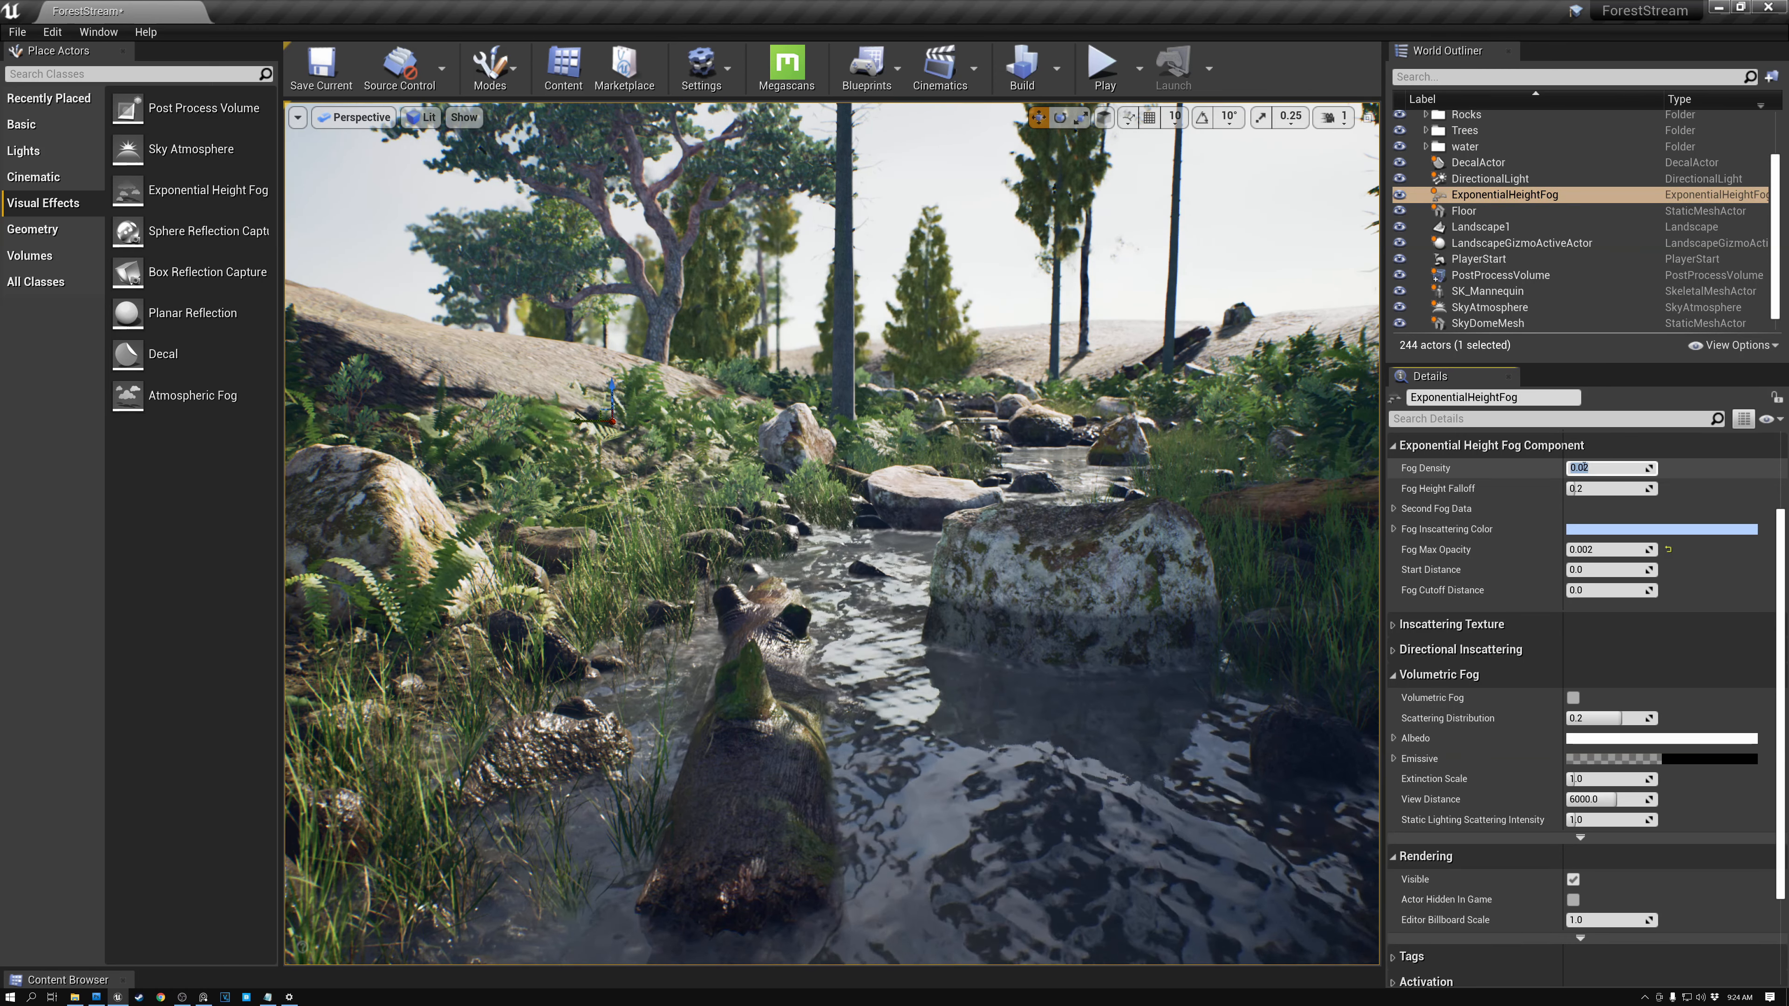
text(0)
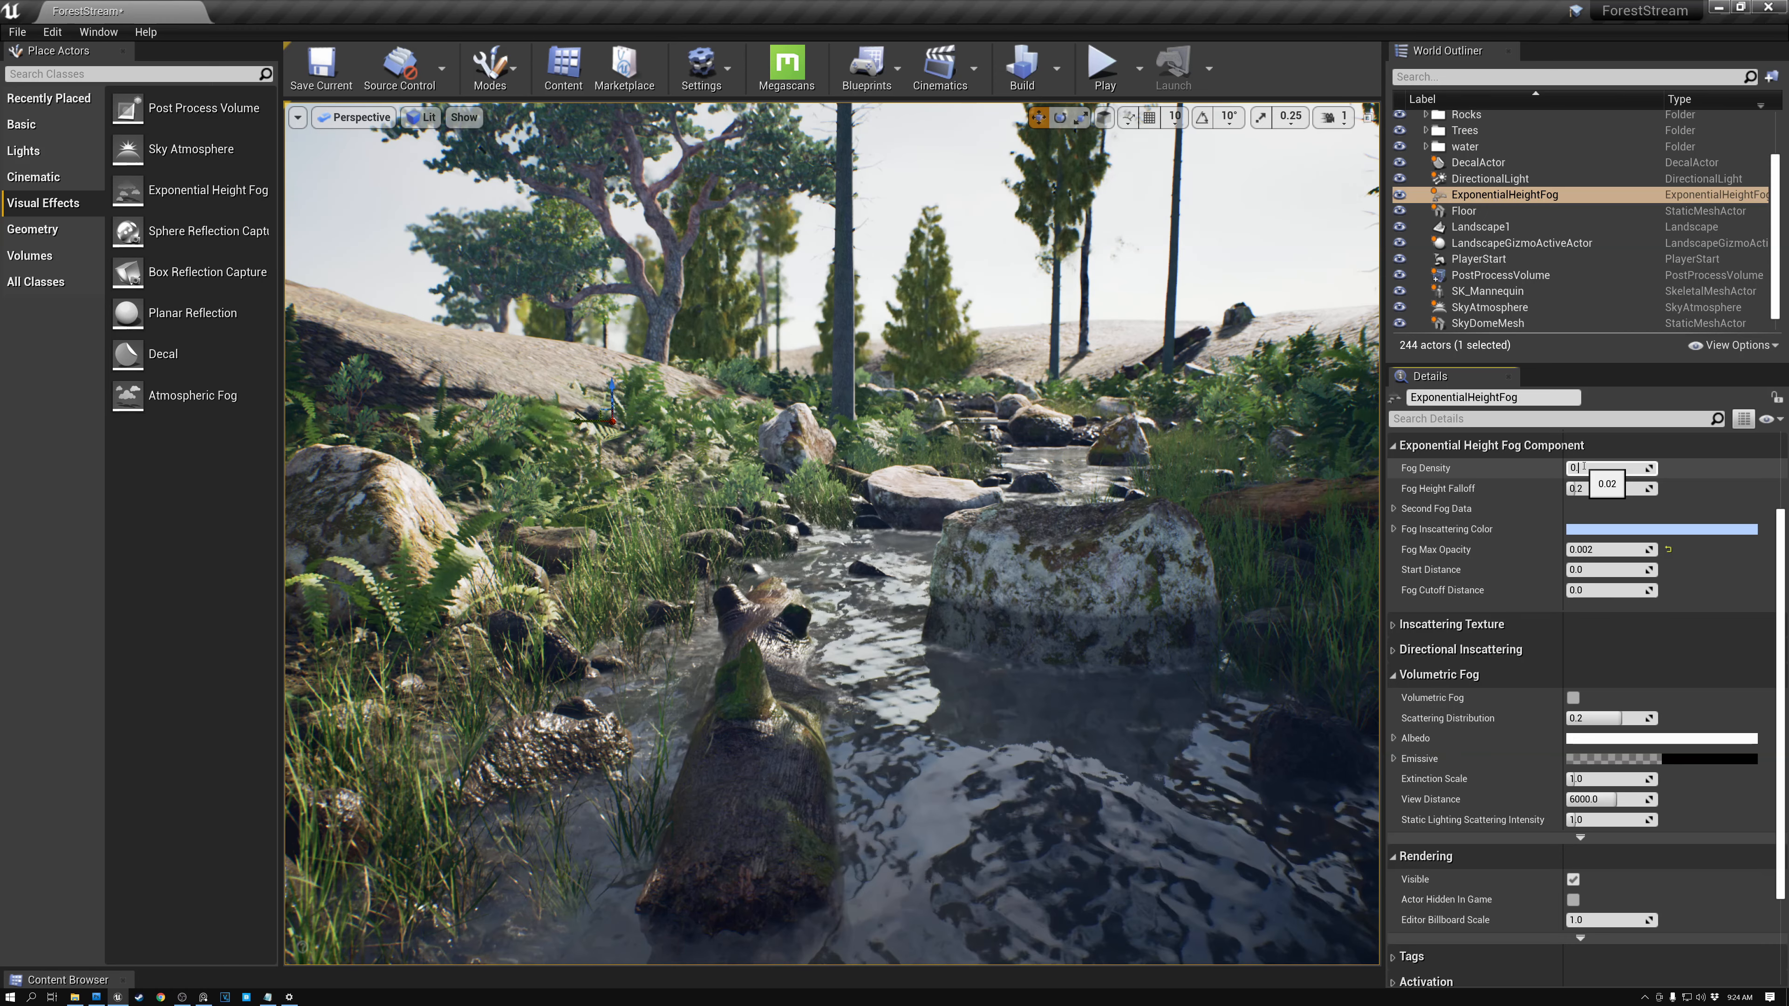
text(.2)
key(Return)
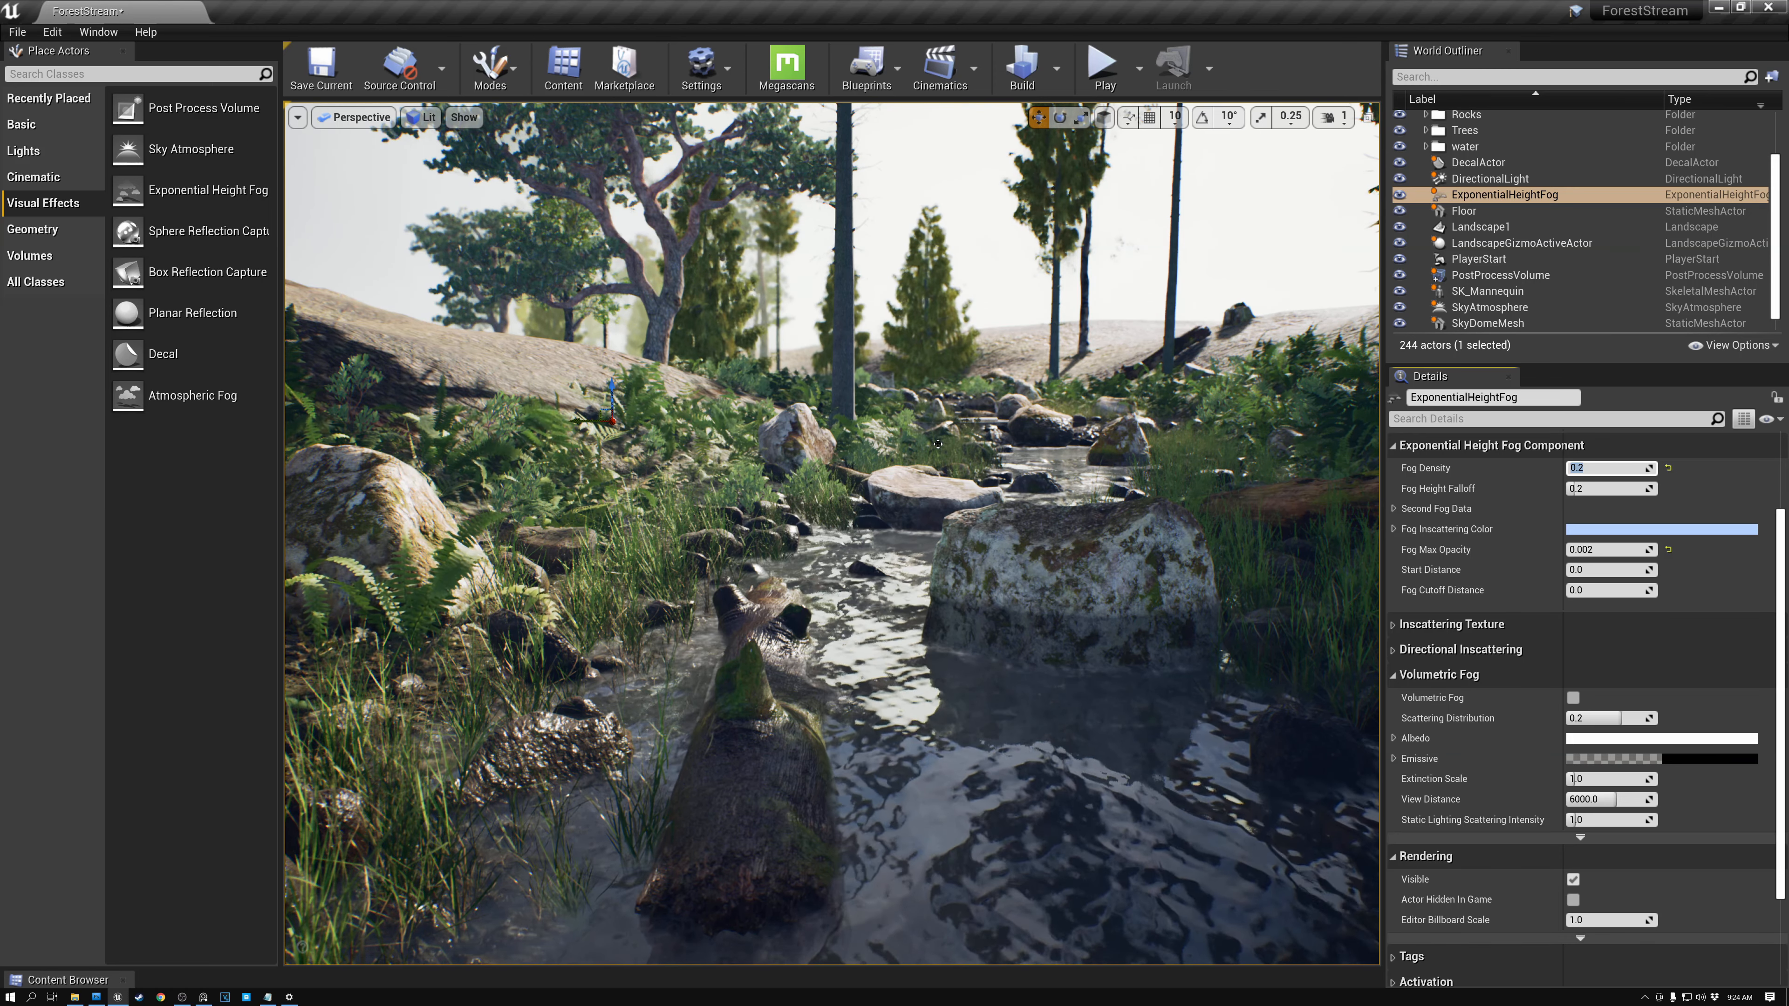
- Compare the scene with and without the fog from a different viewpoint by toggling the fog's visibility
right_drag(1202, 242, 1120, 234)
key(d)
key(w)
key(s)
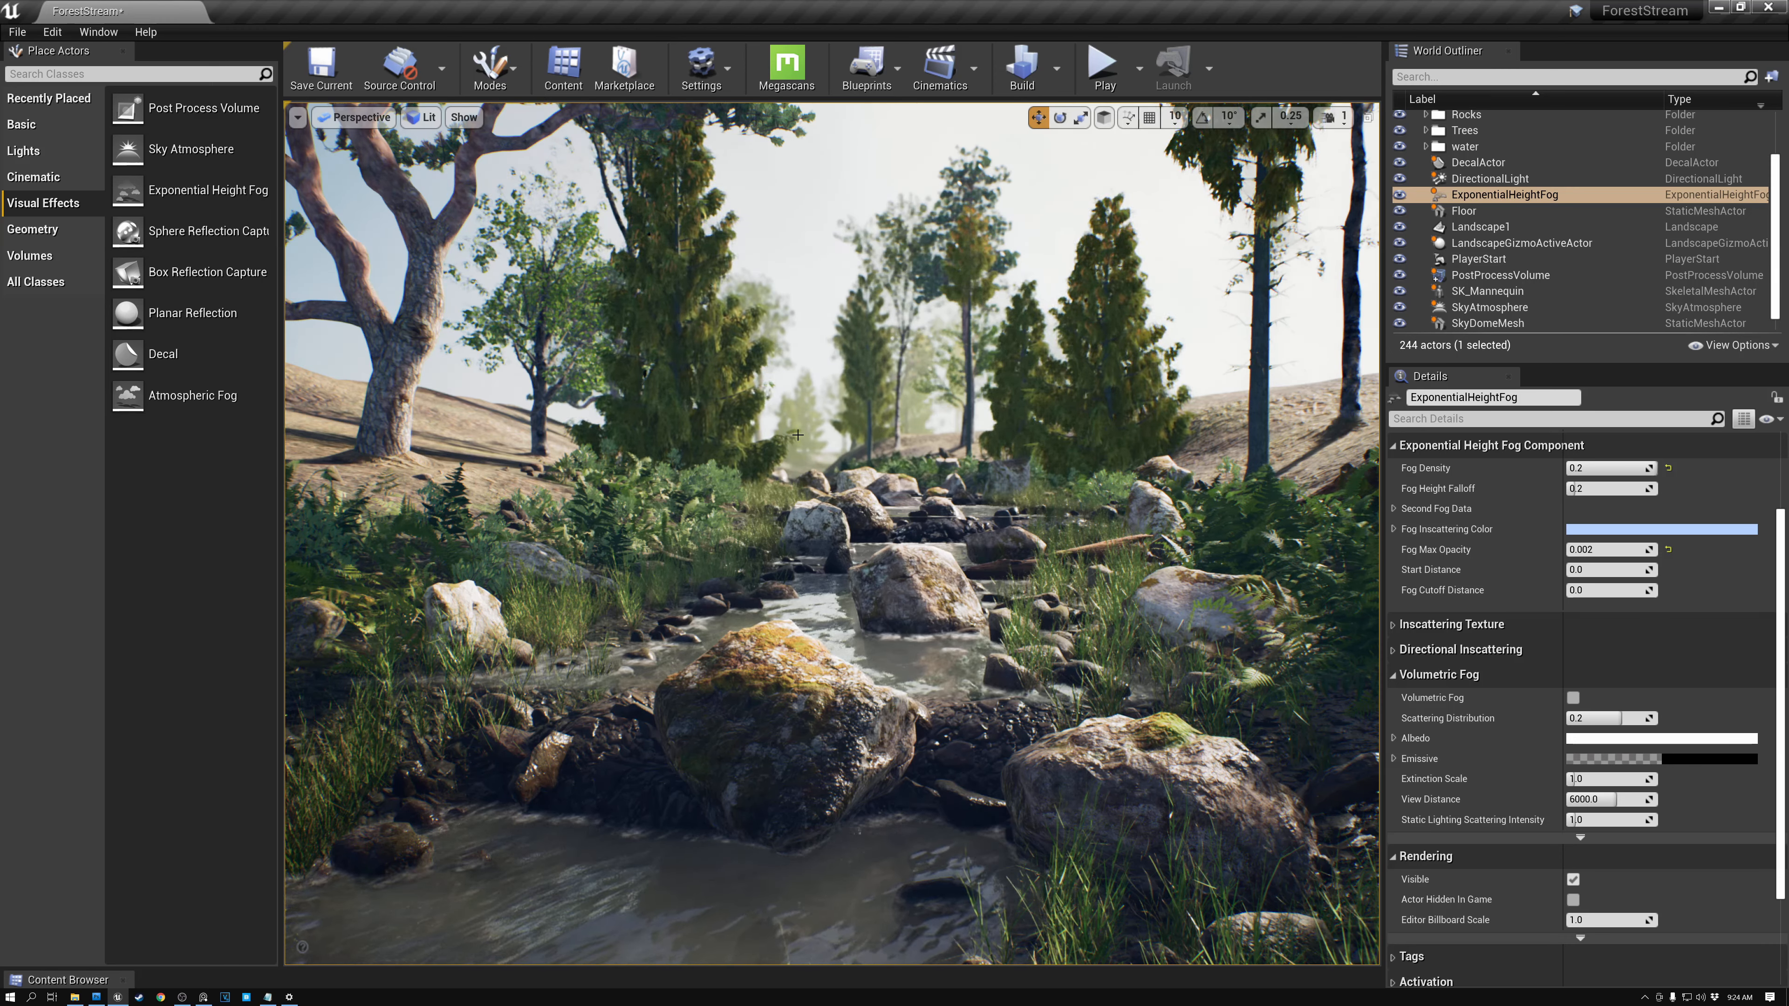
click(1400, 197)
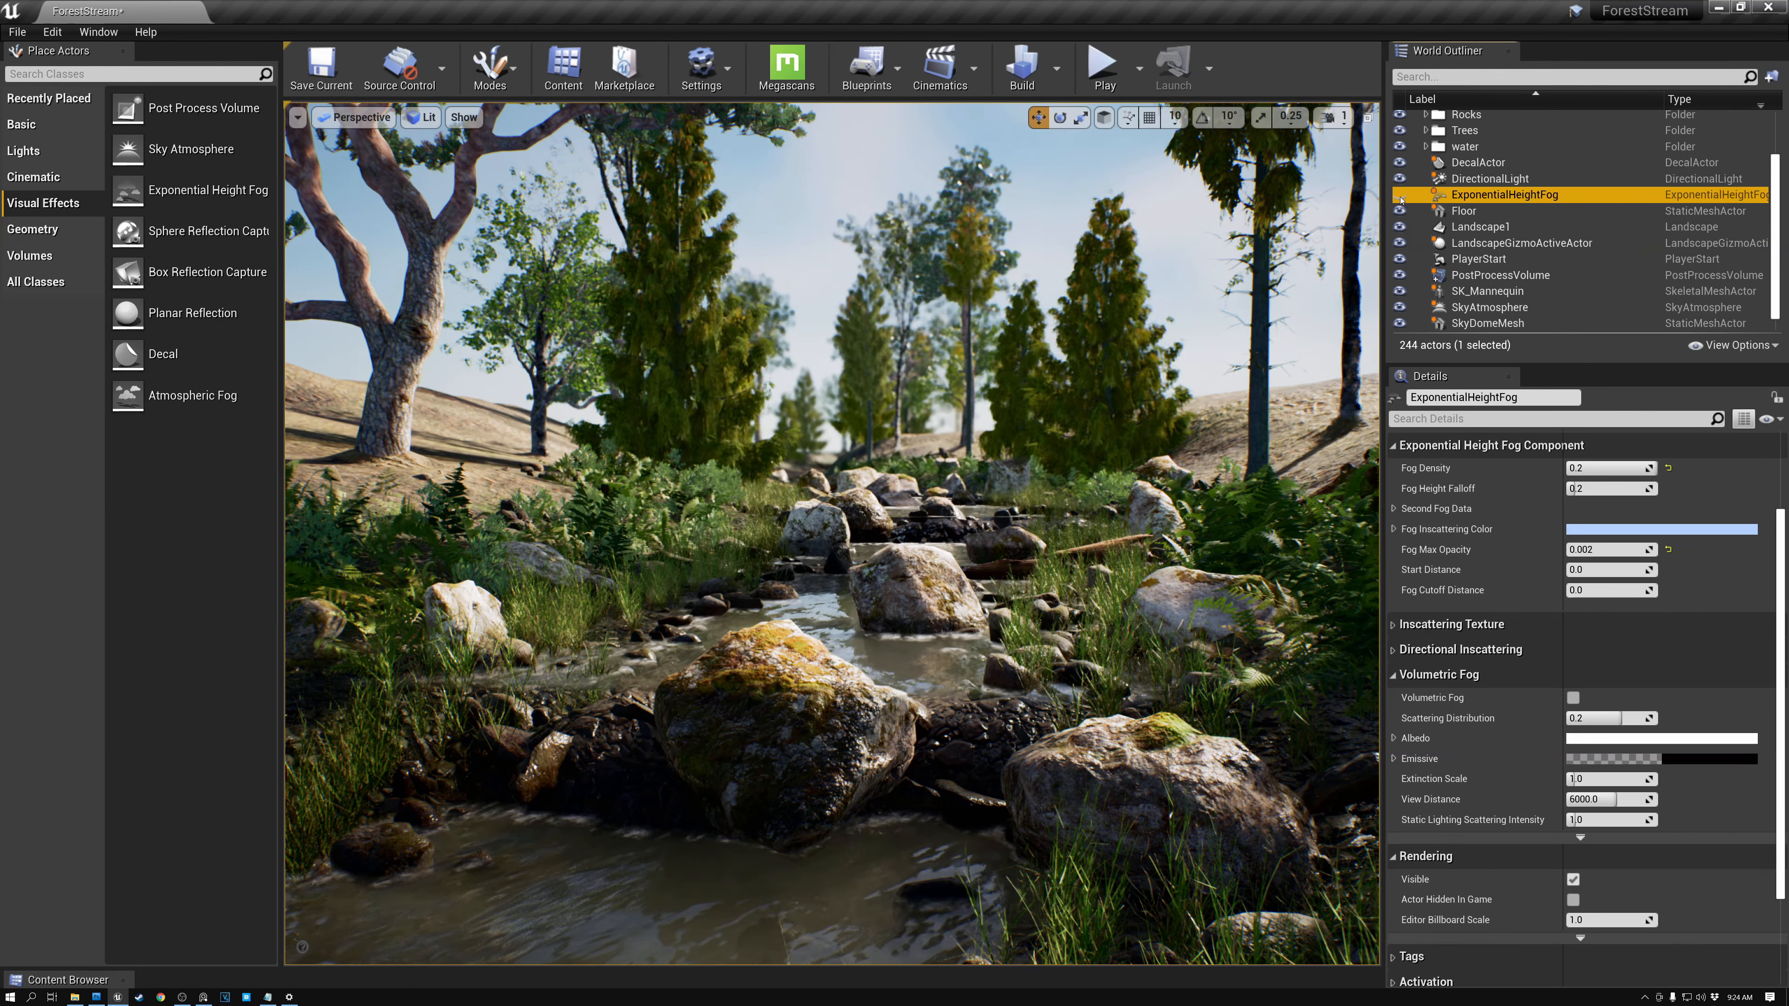
click(1400, 196)
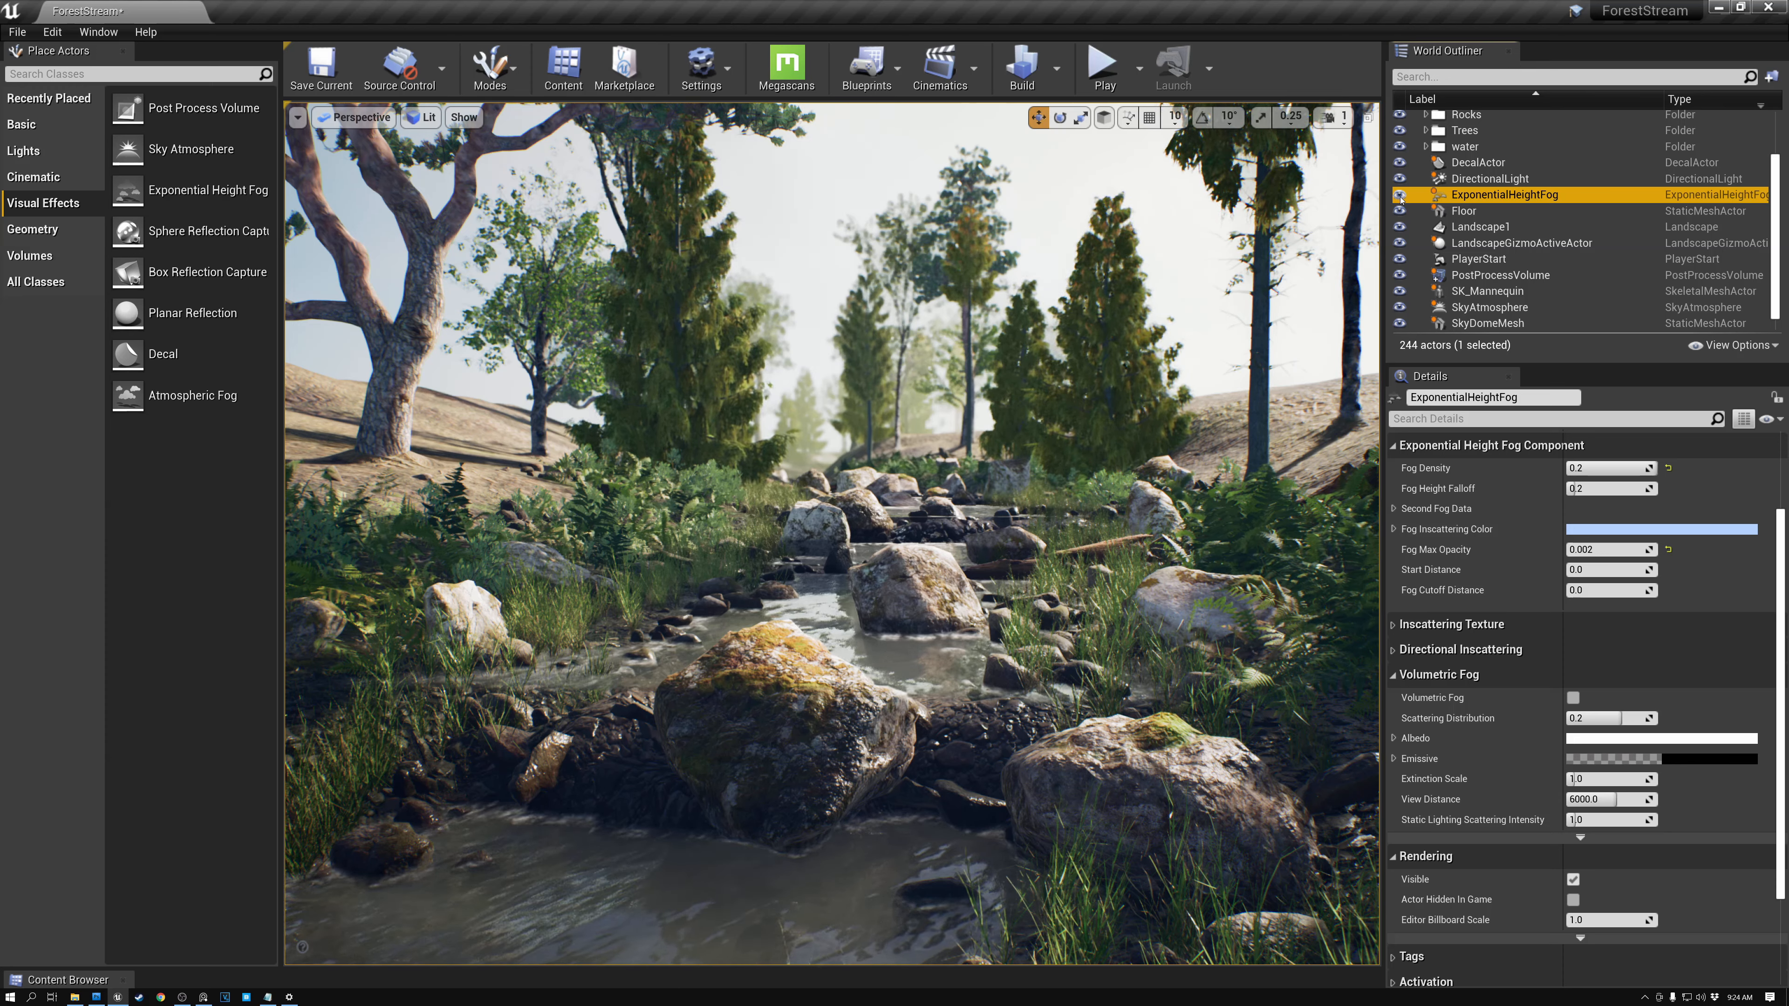
- Set the fog's Start Distance to 800, briefly comparing it against 0 before restoring 800
click(1593, 570)
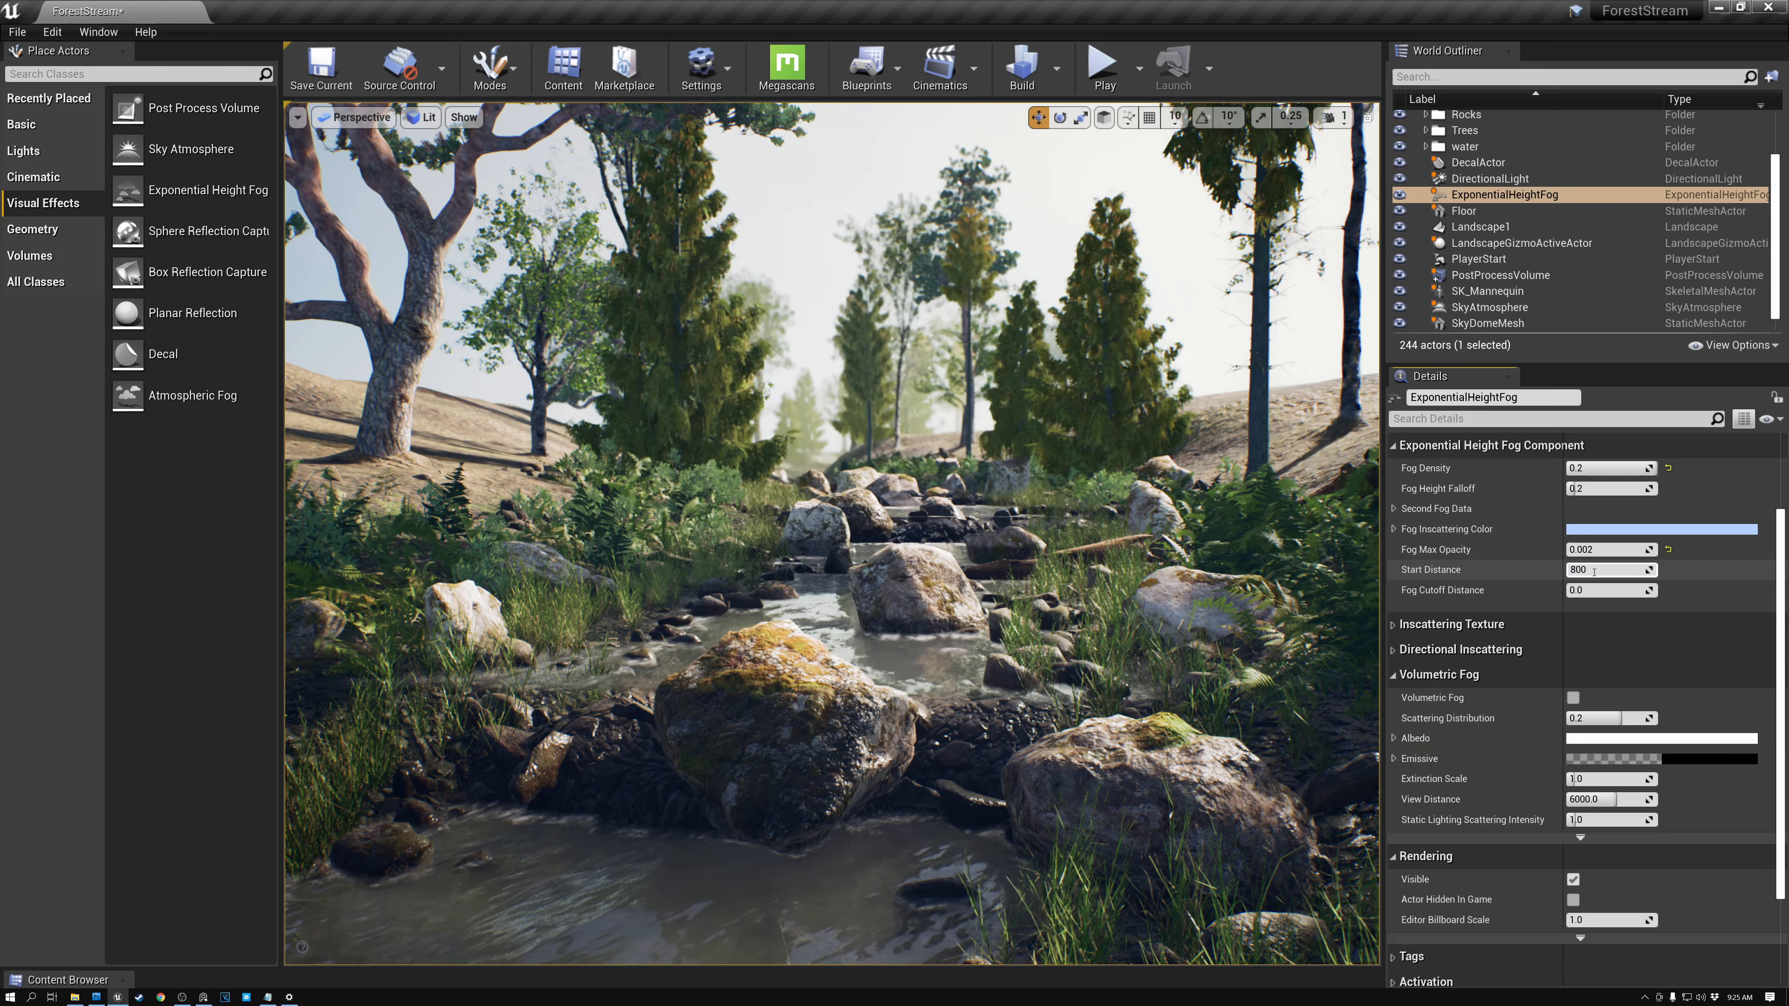
key(Return)
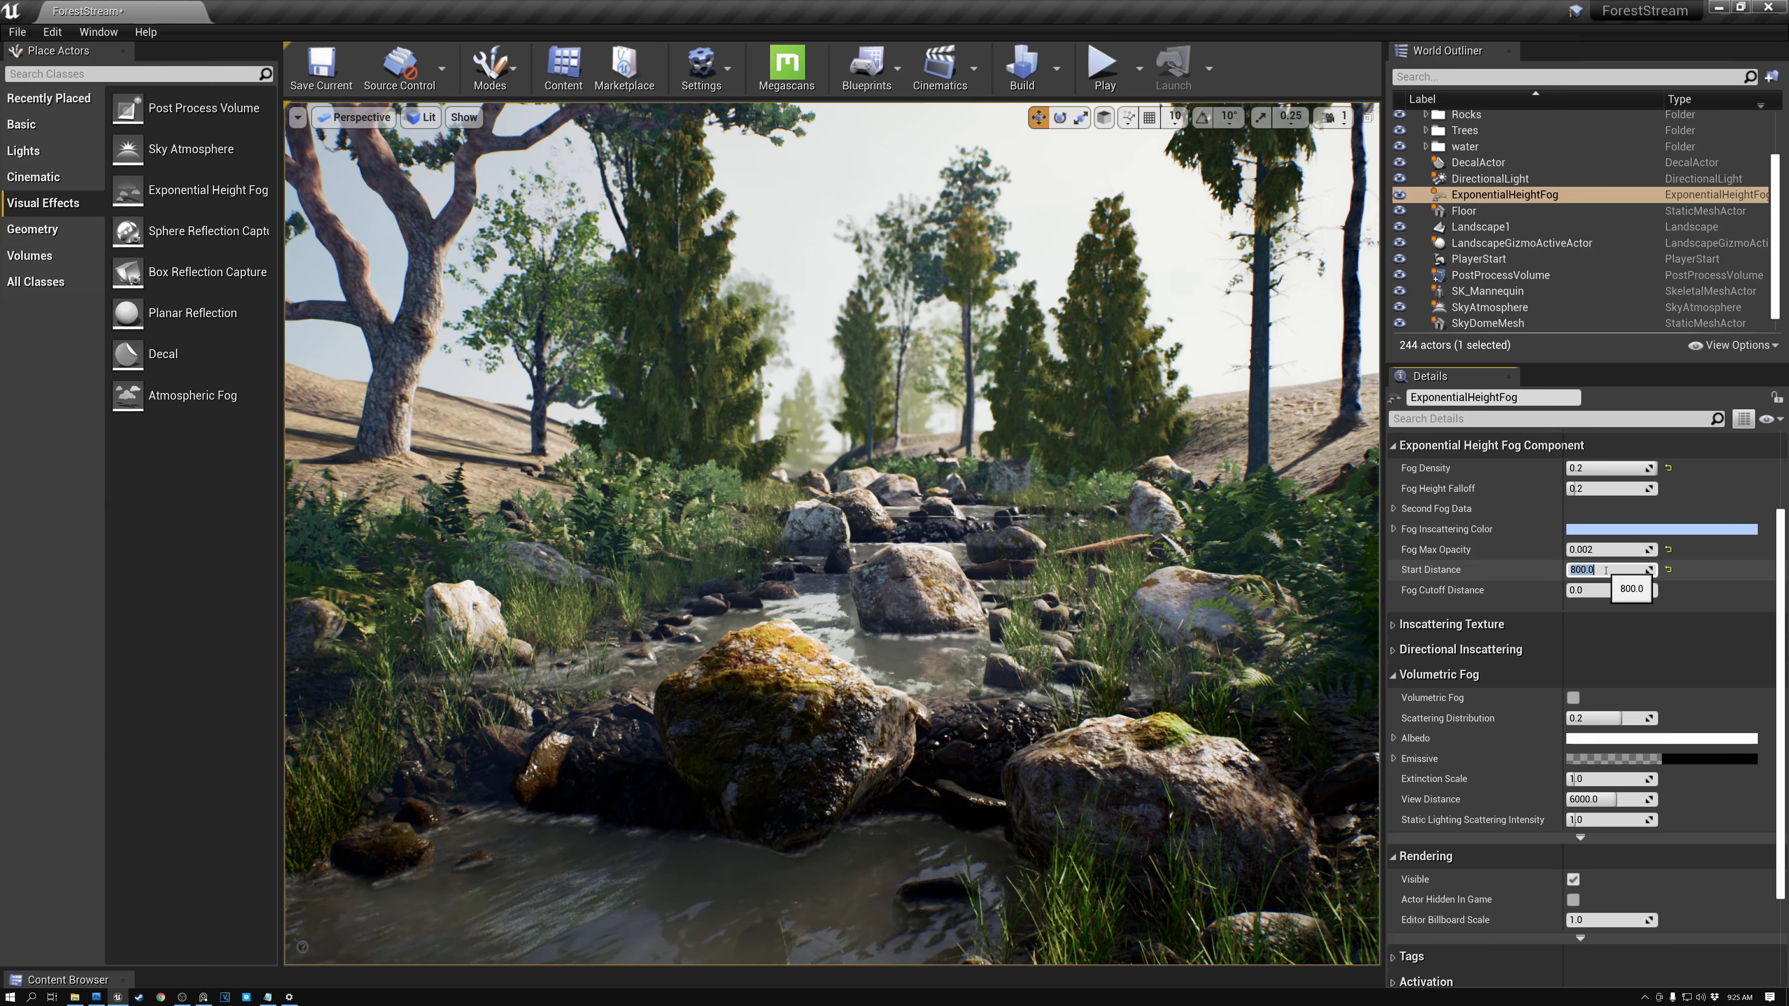
text(0)
key(Return)
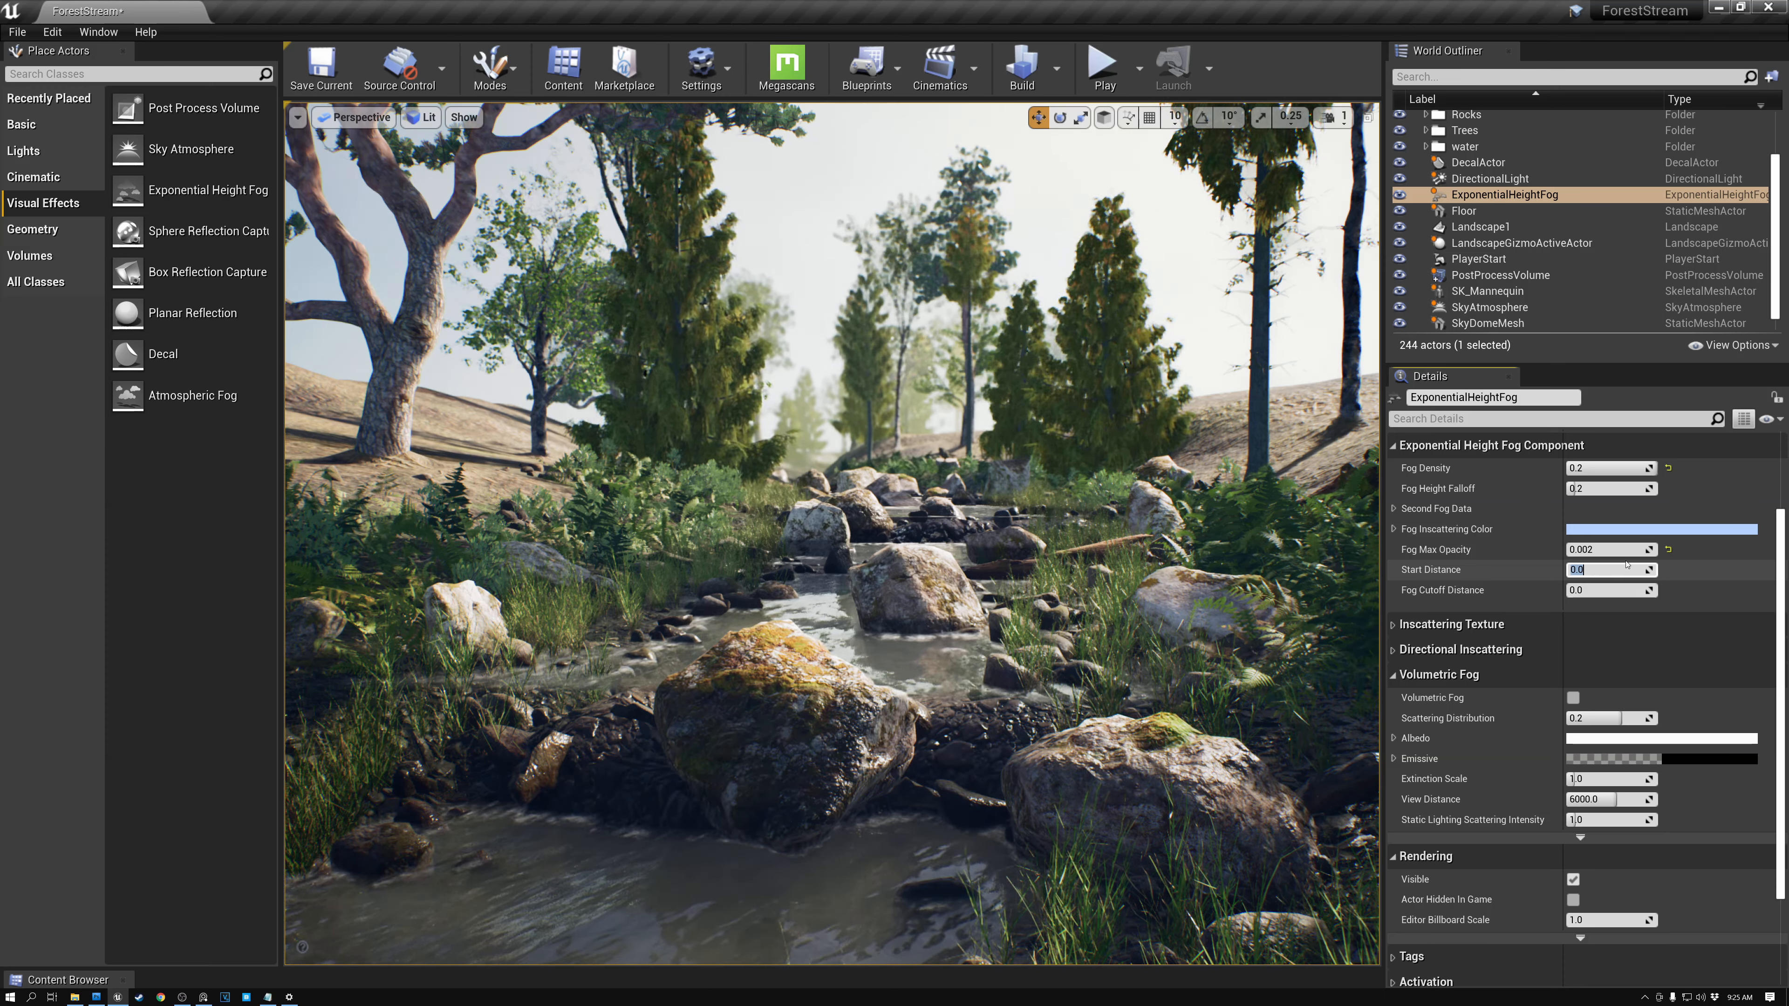
text(800)
key(Return)
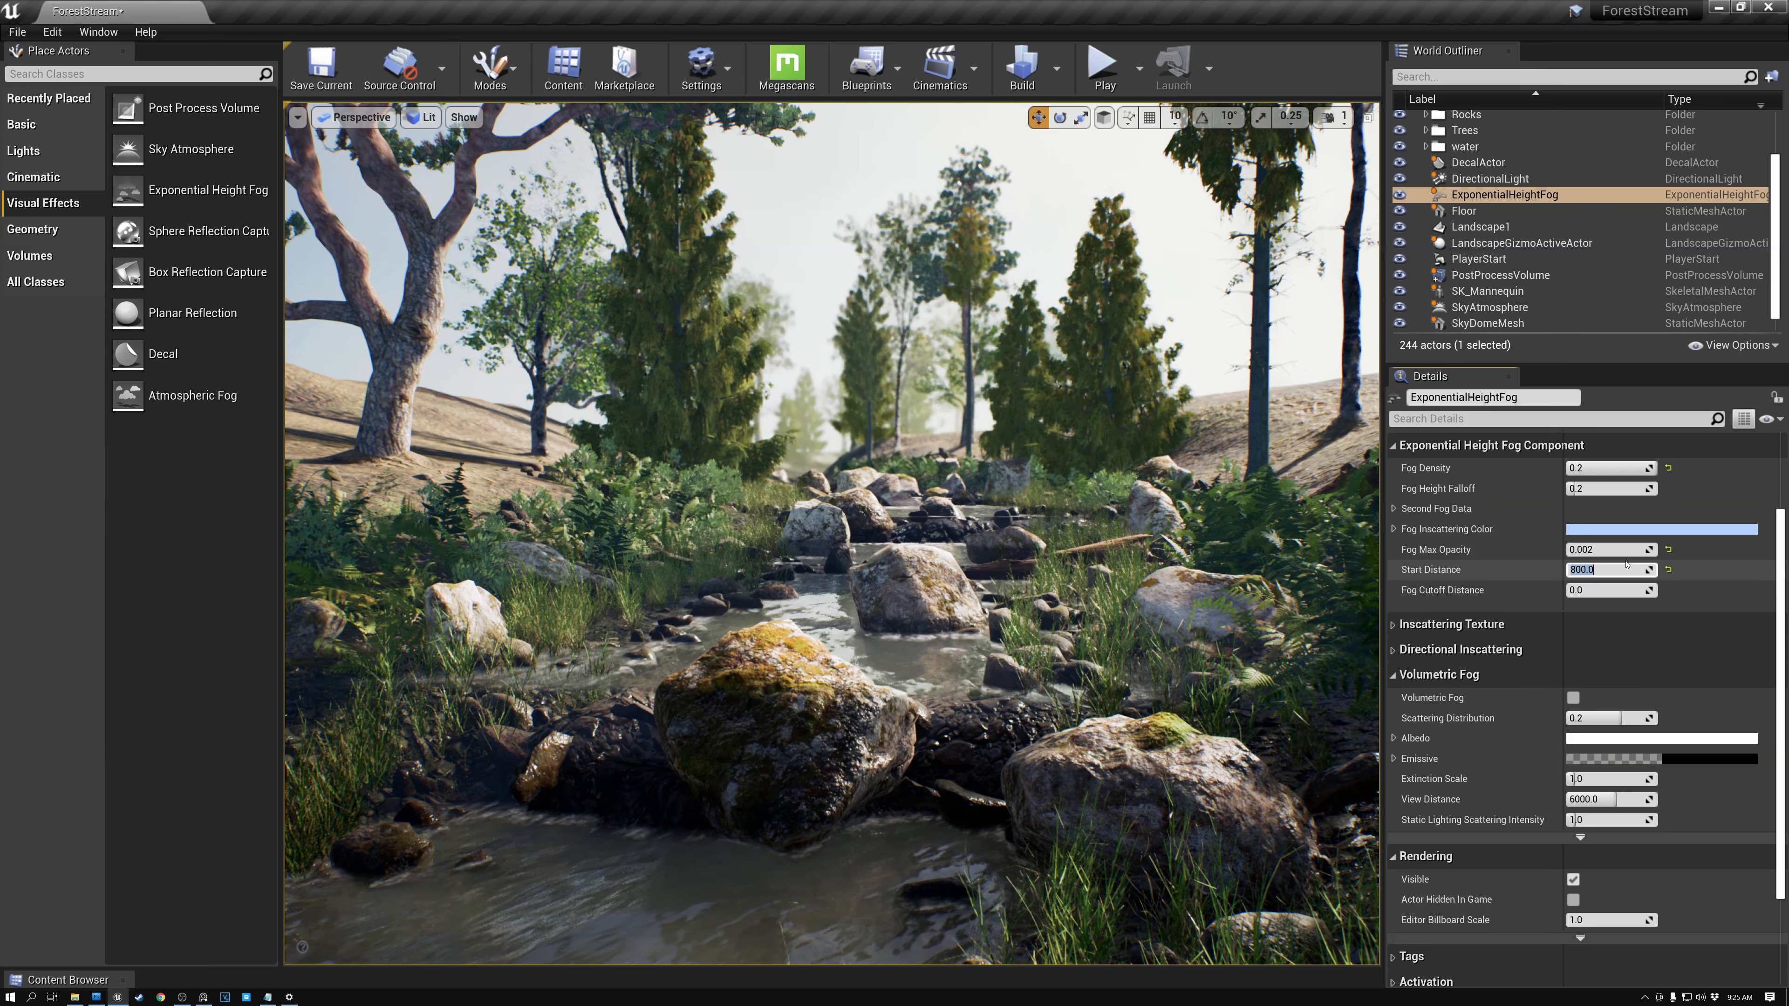
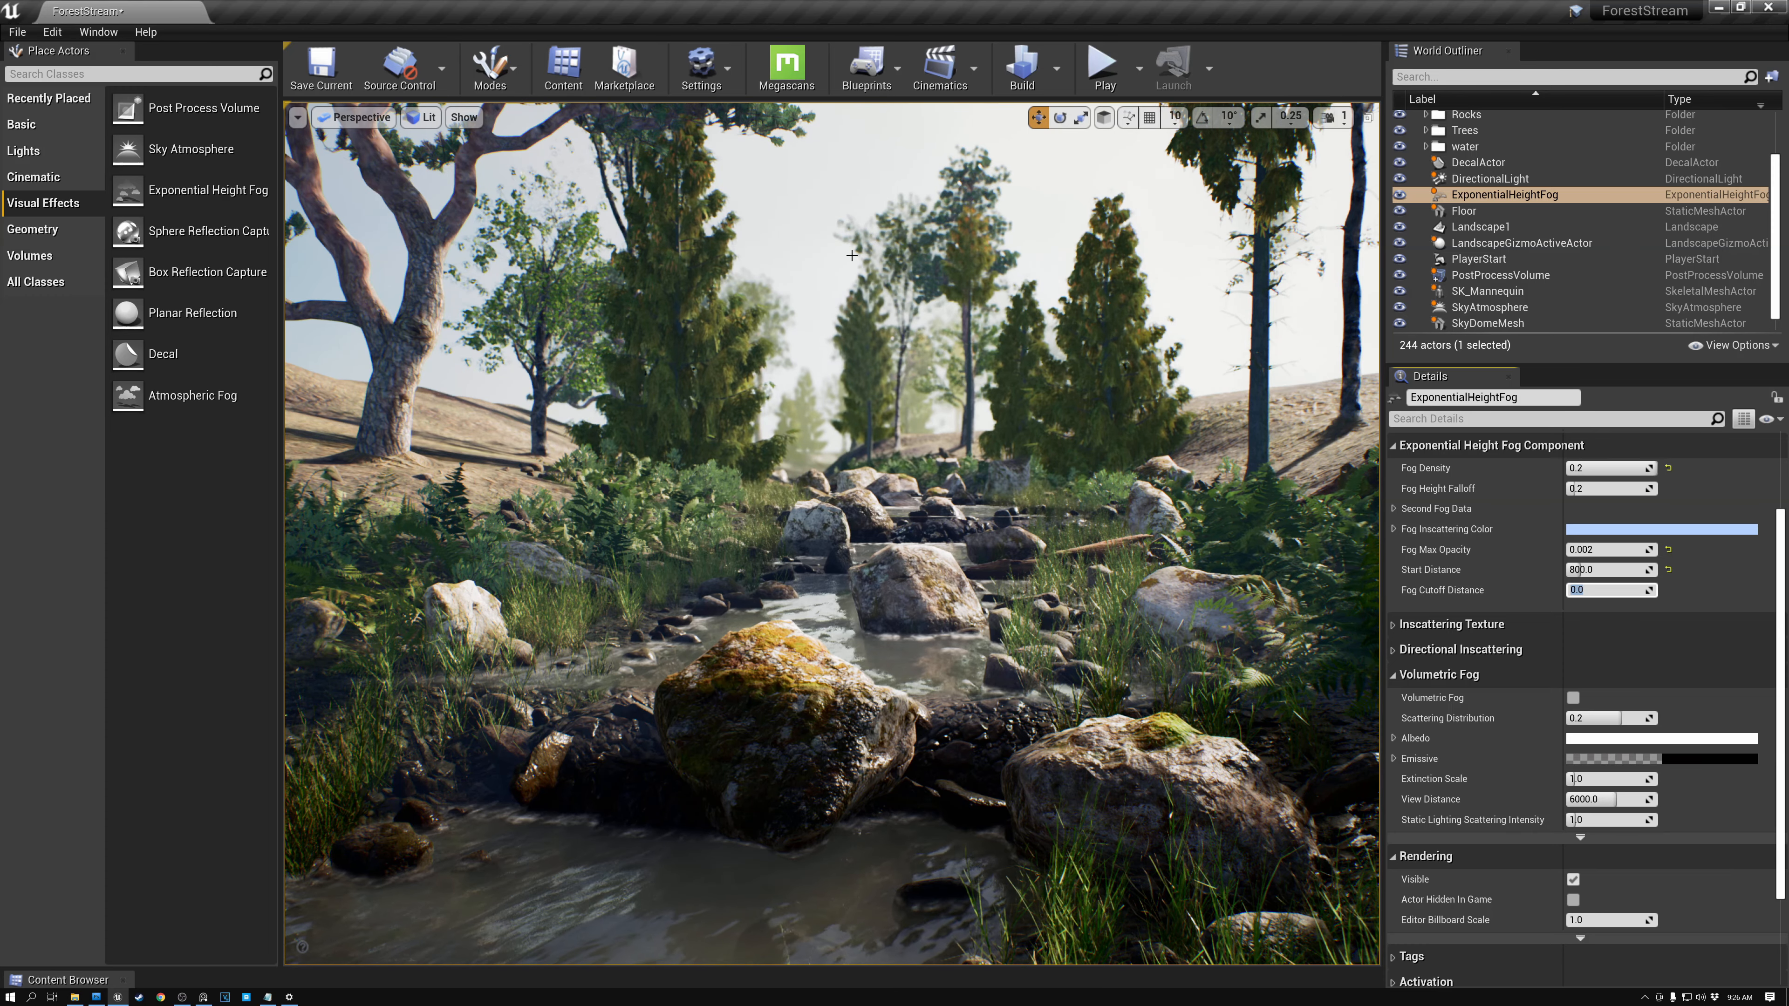
- Play the level and walk the character along the stream to preview the fog in game
click(1100, 69)
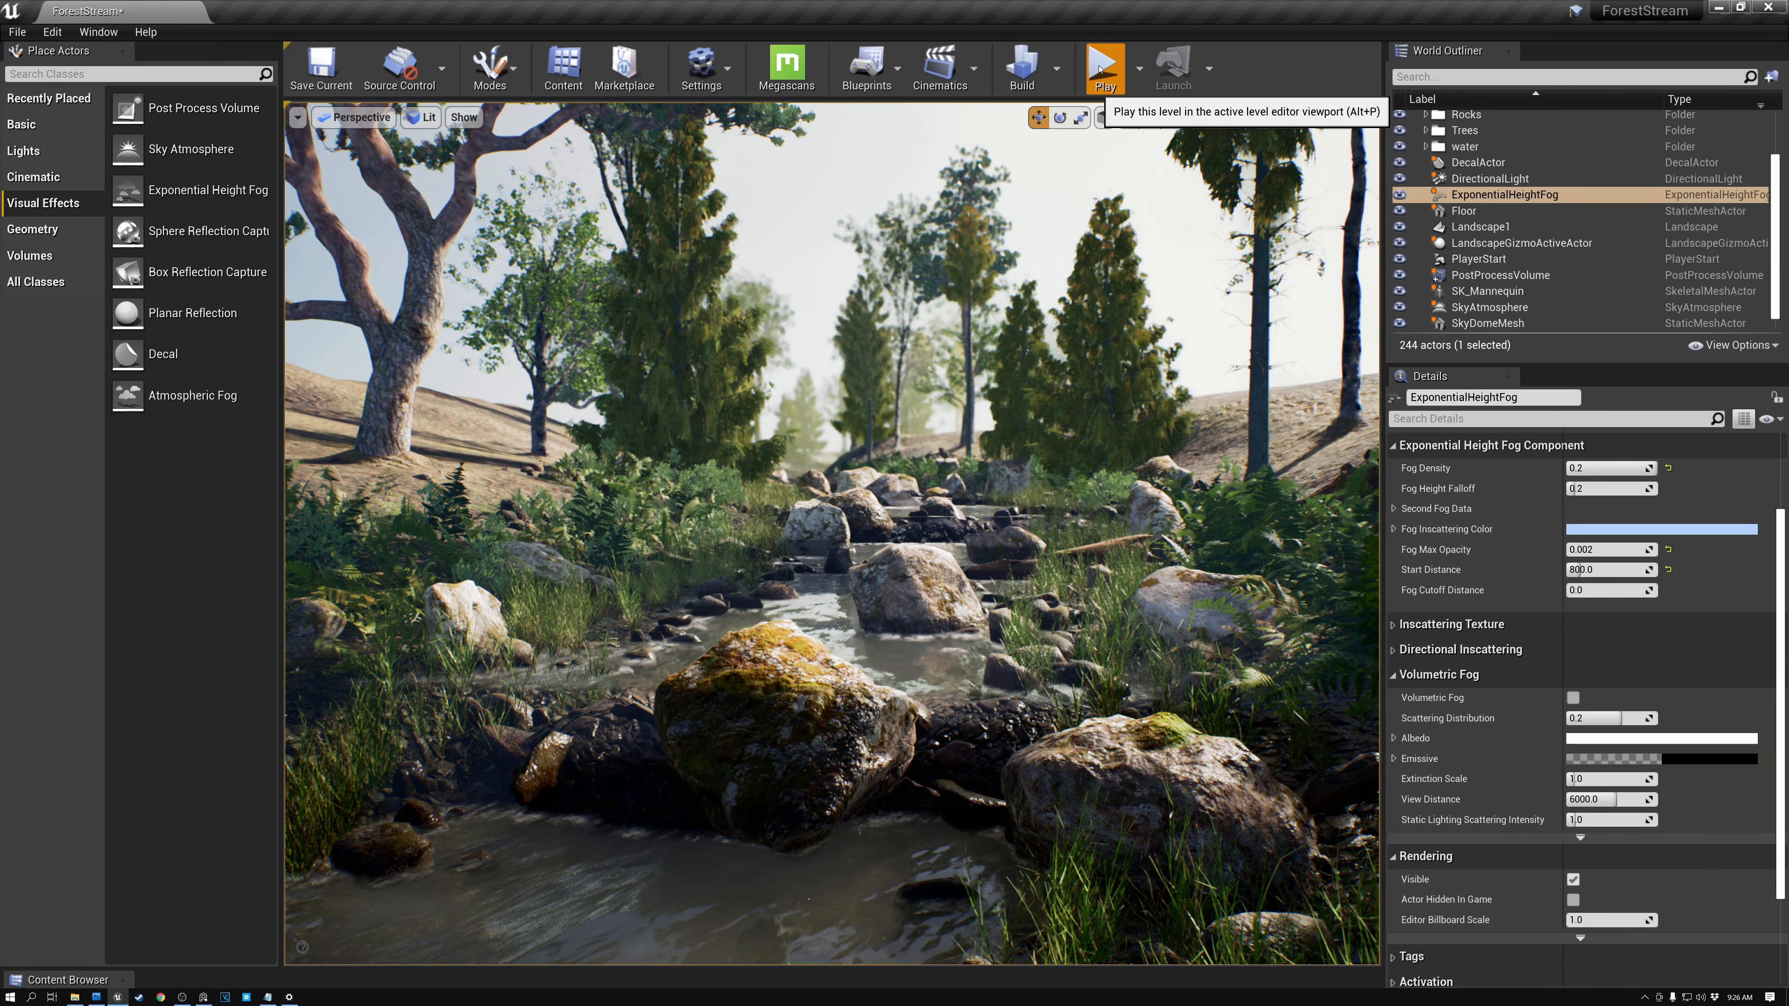
click(123, 51)
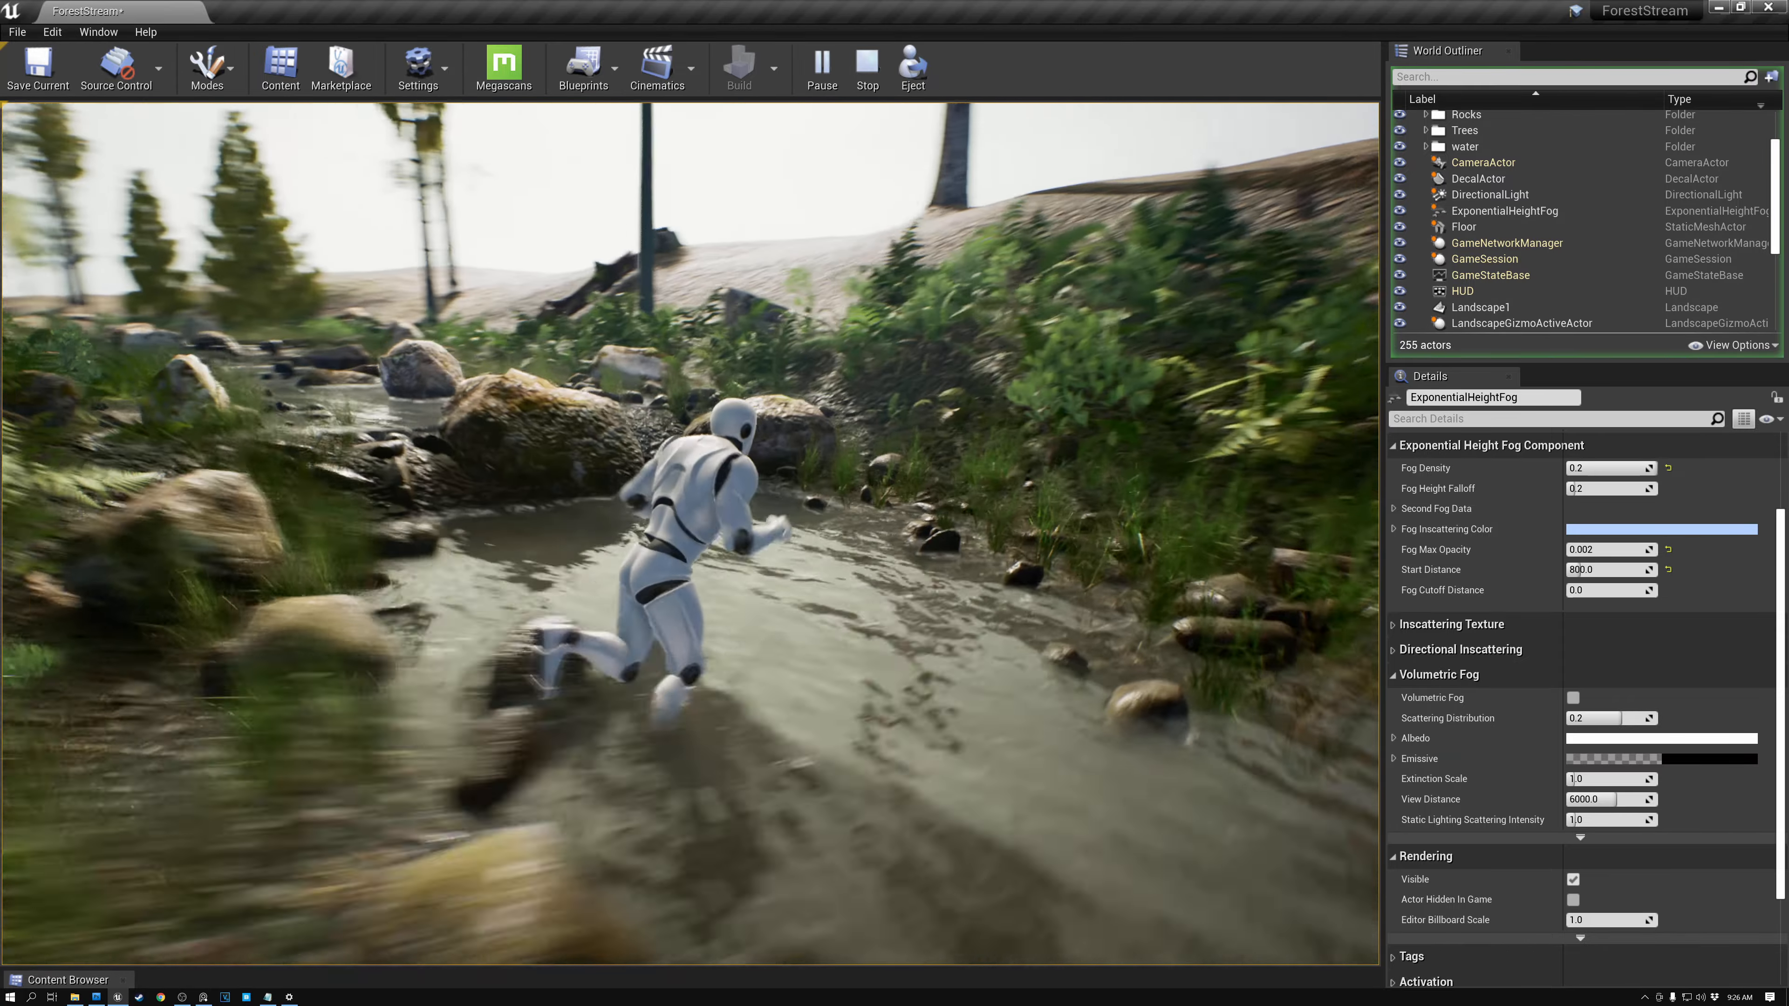
key(w)
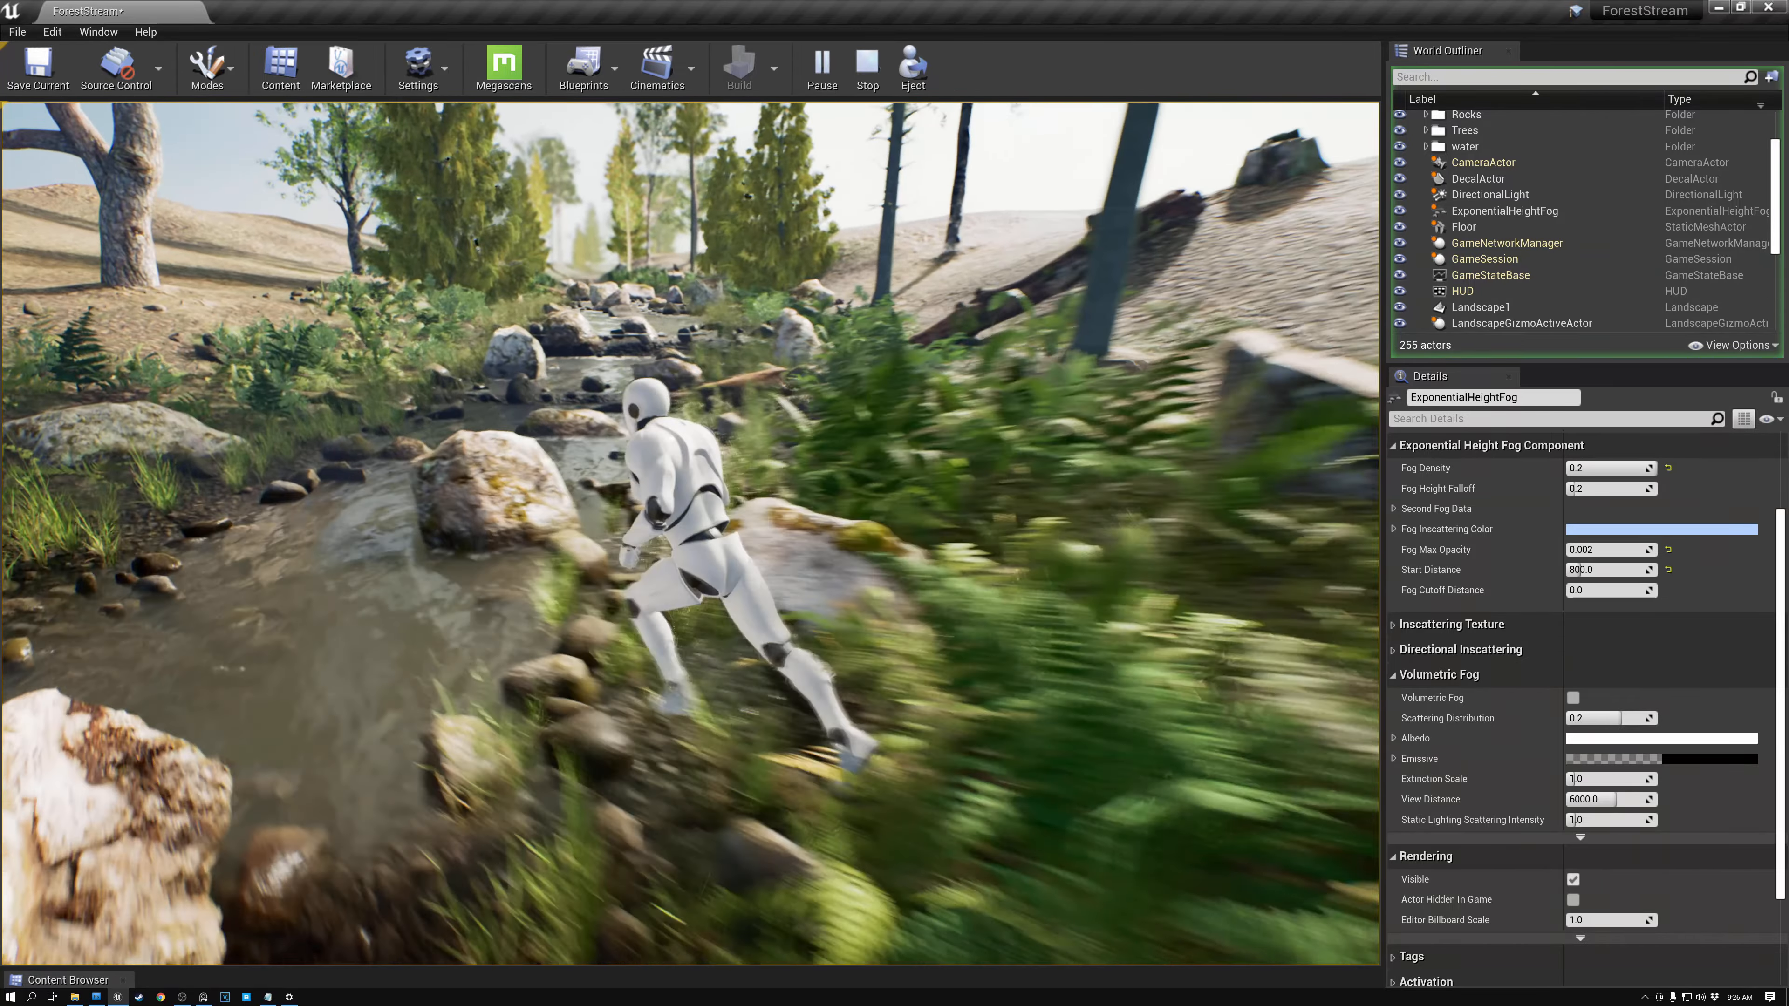
key(w)
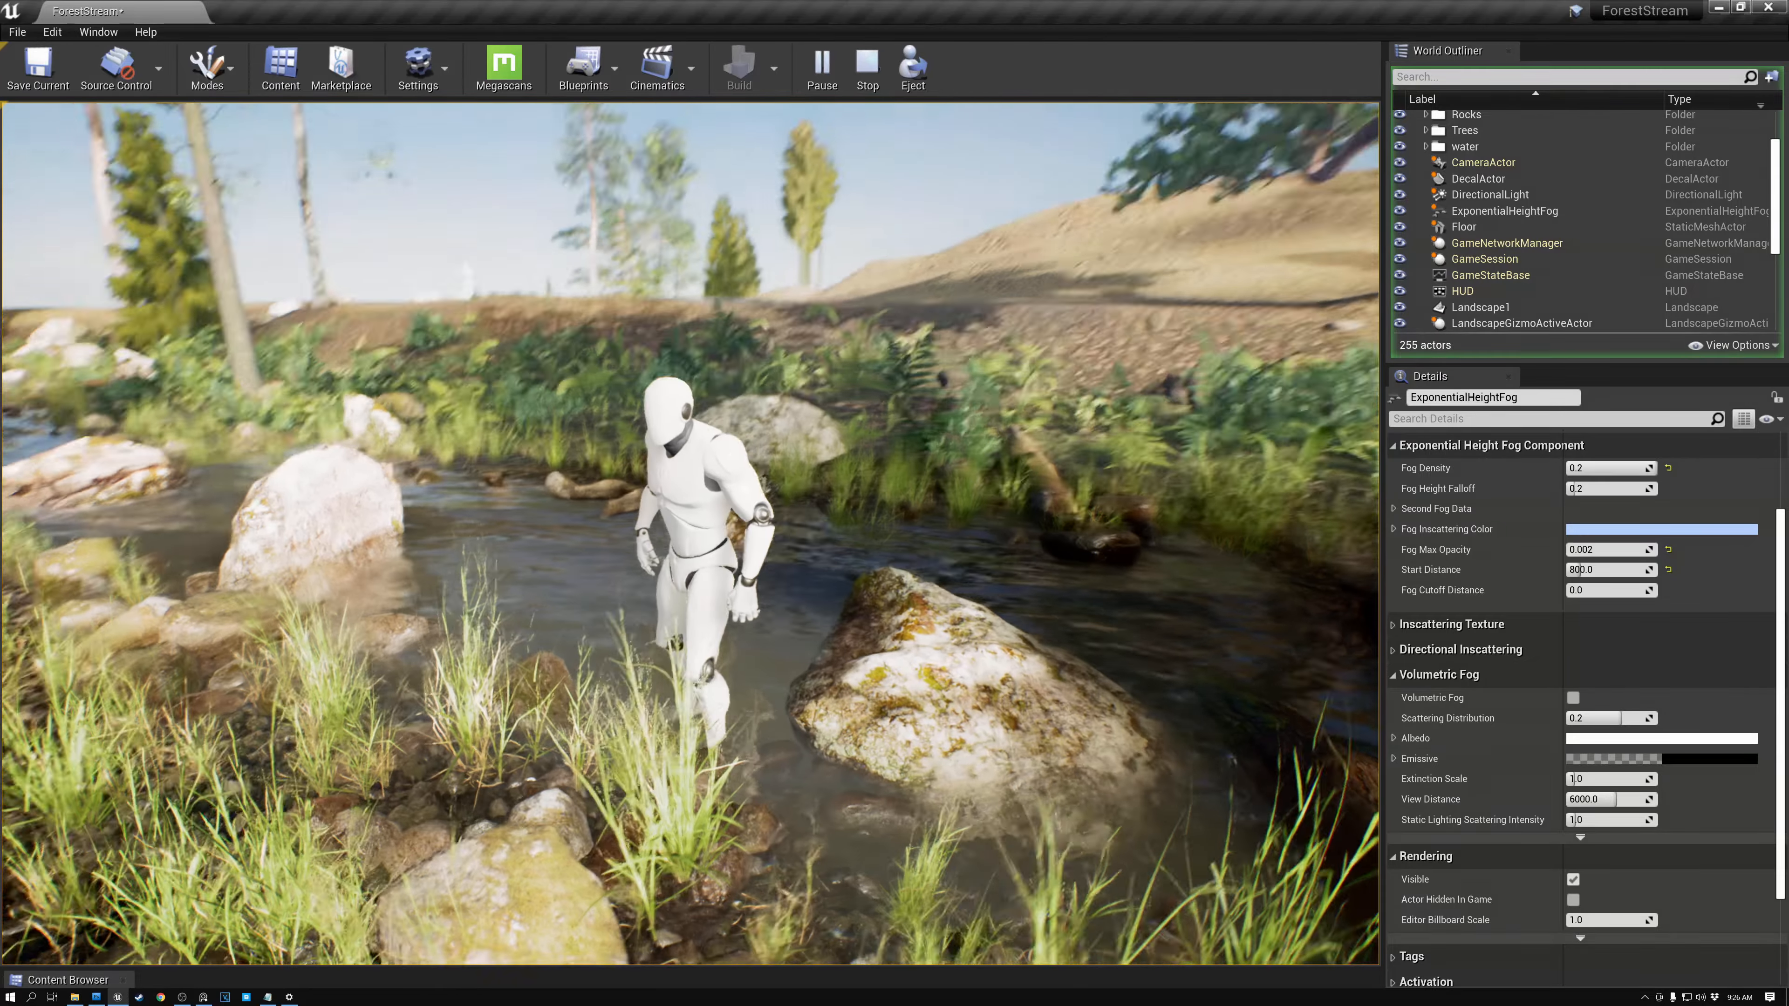
key(w)
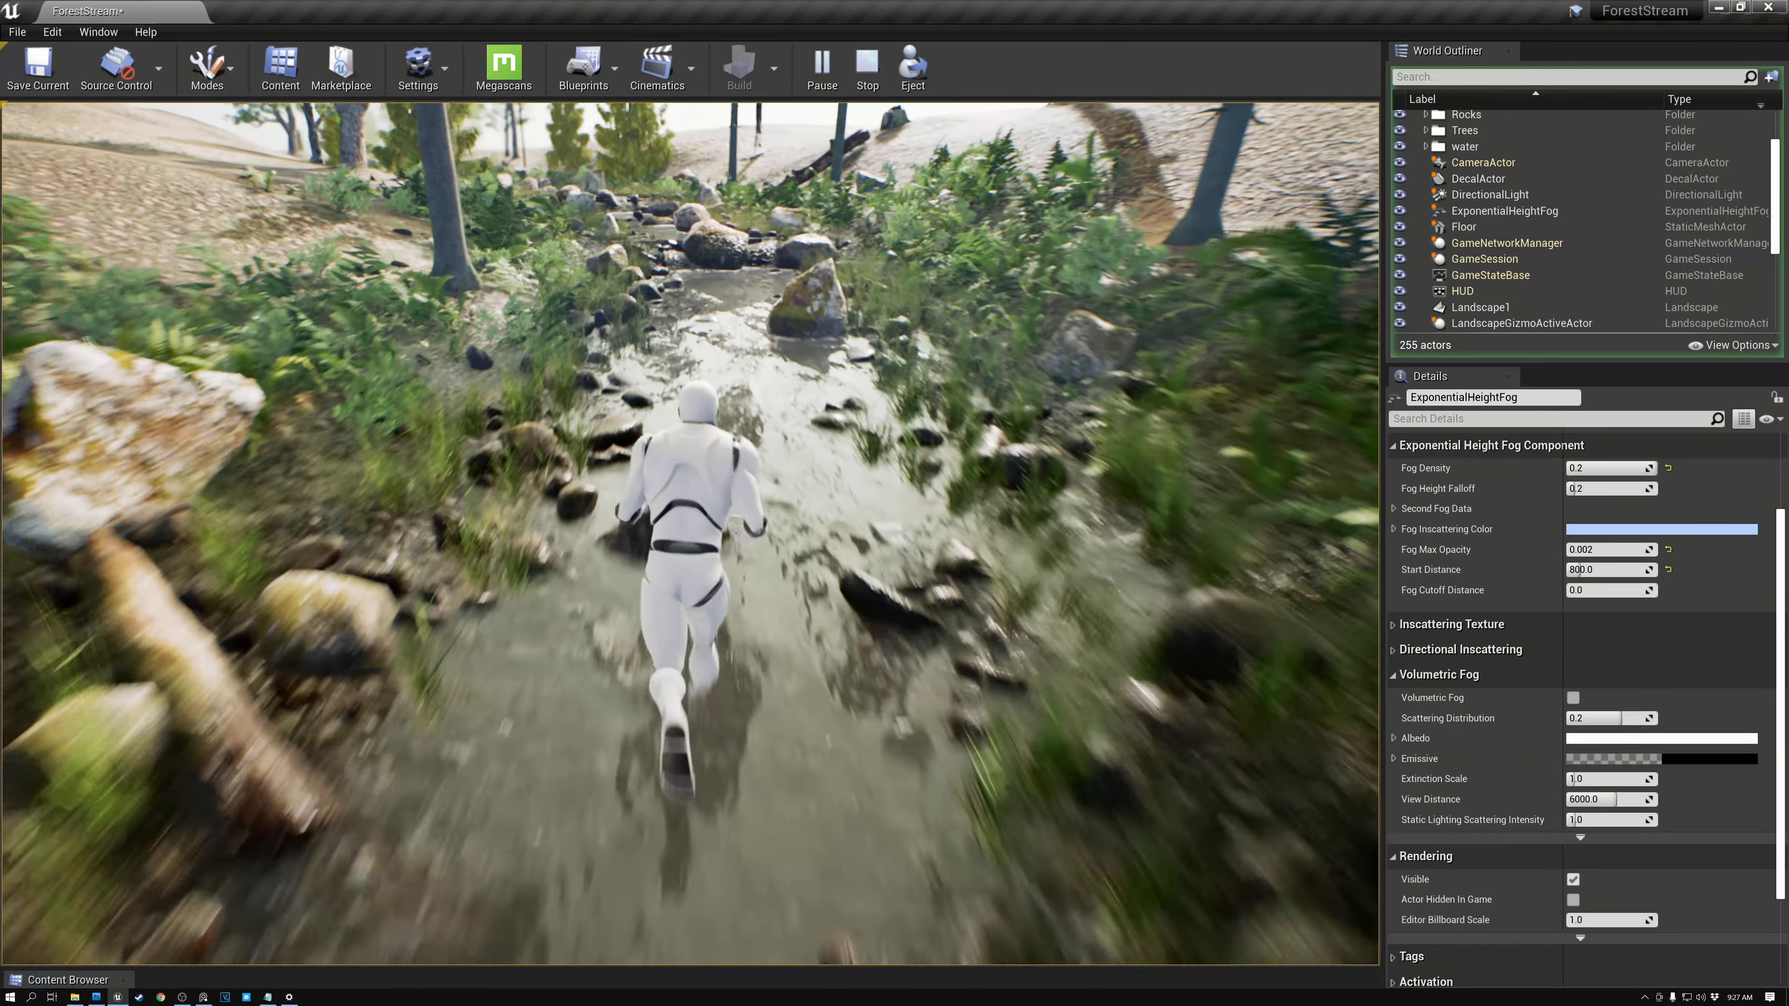
key(s)
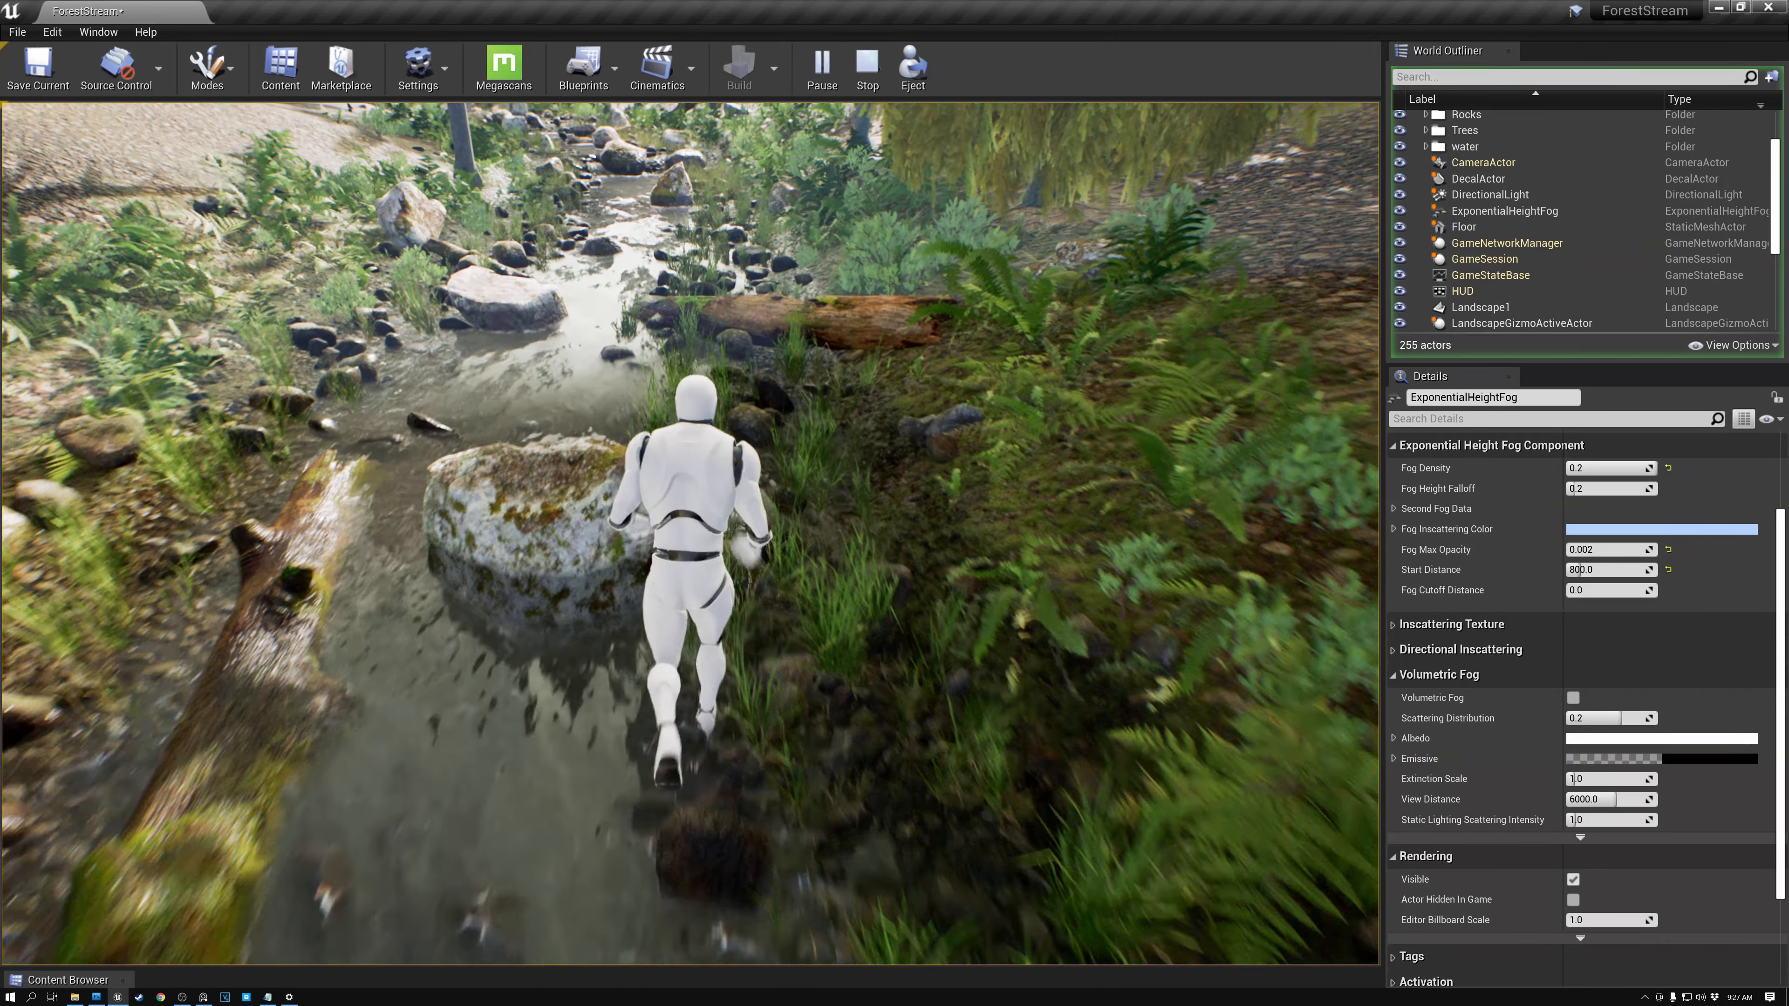
key(w)
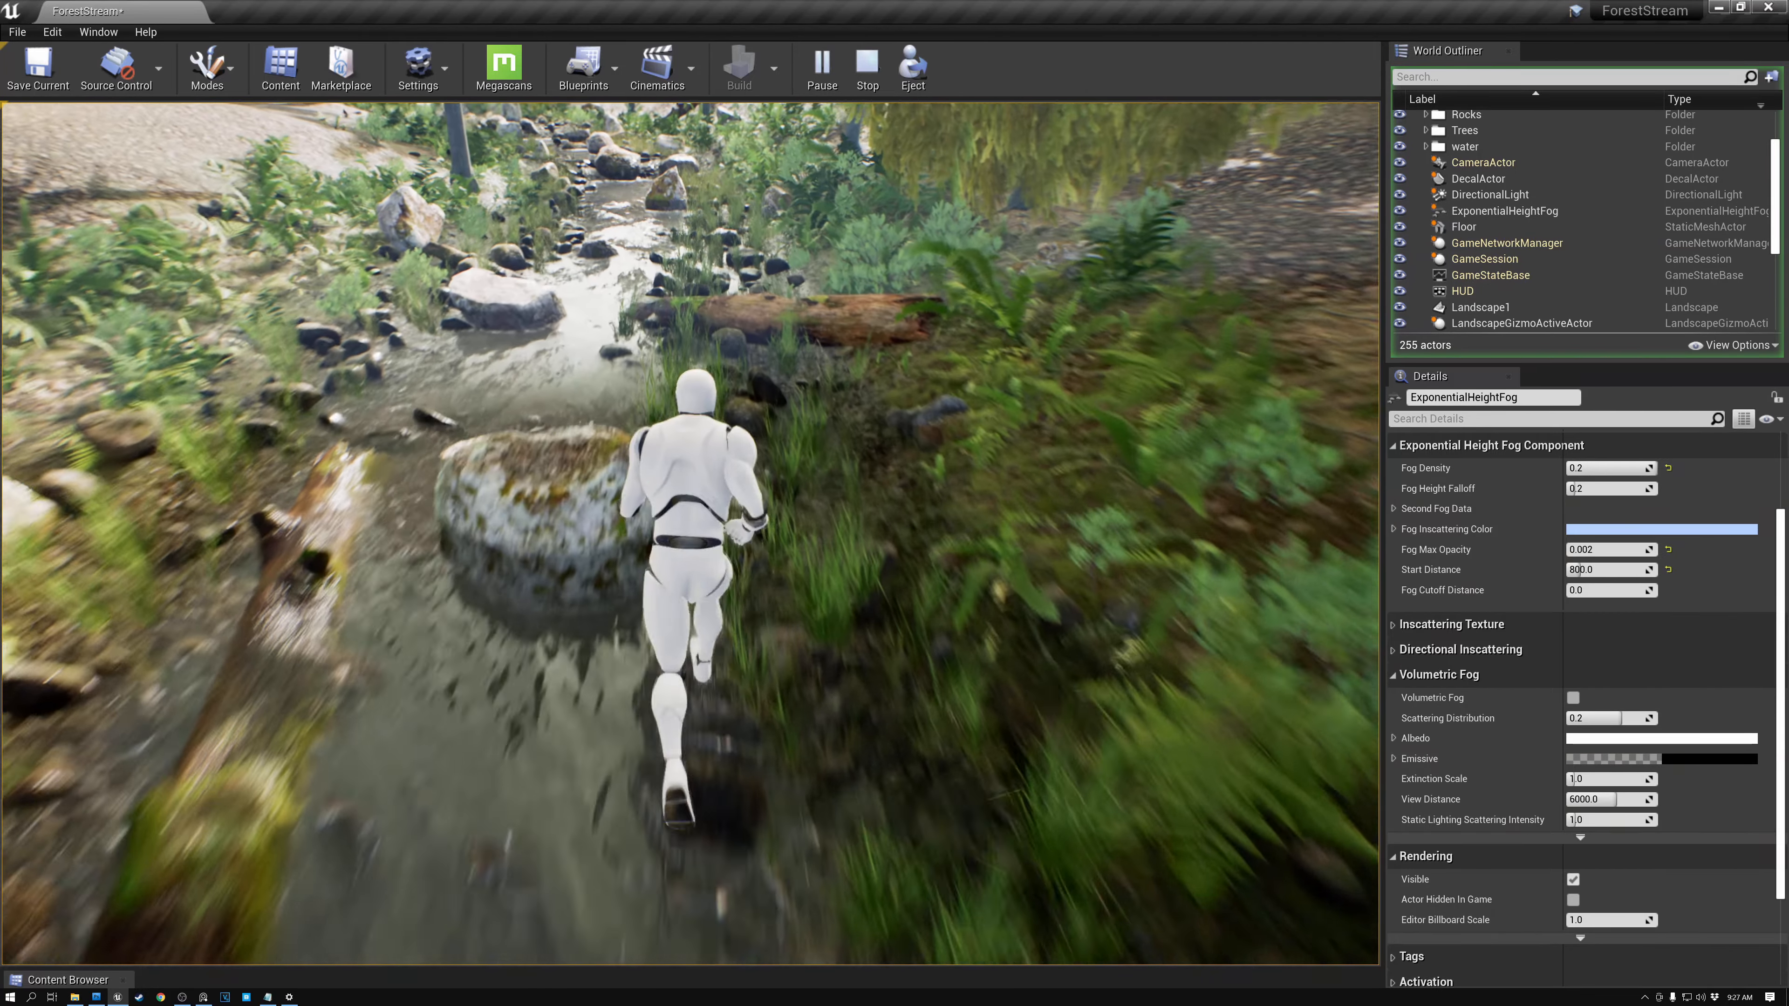
key(s)
key(w)
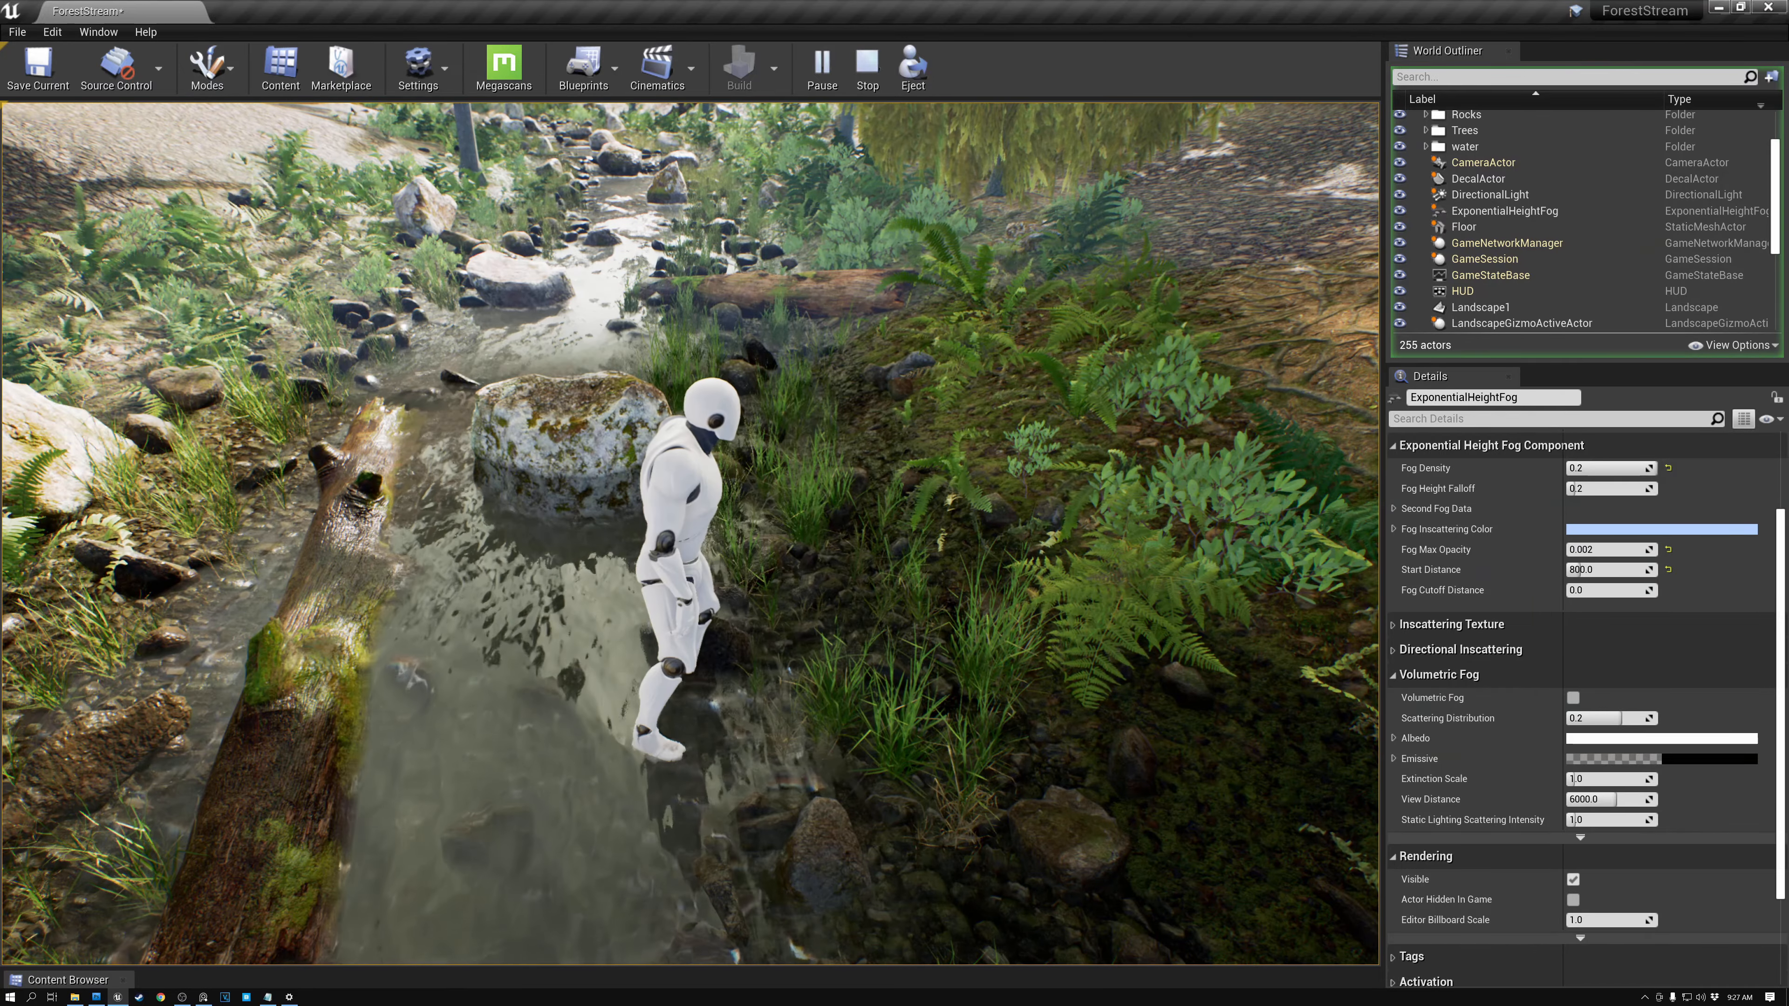
key(s)
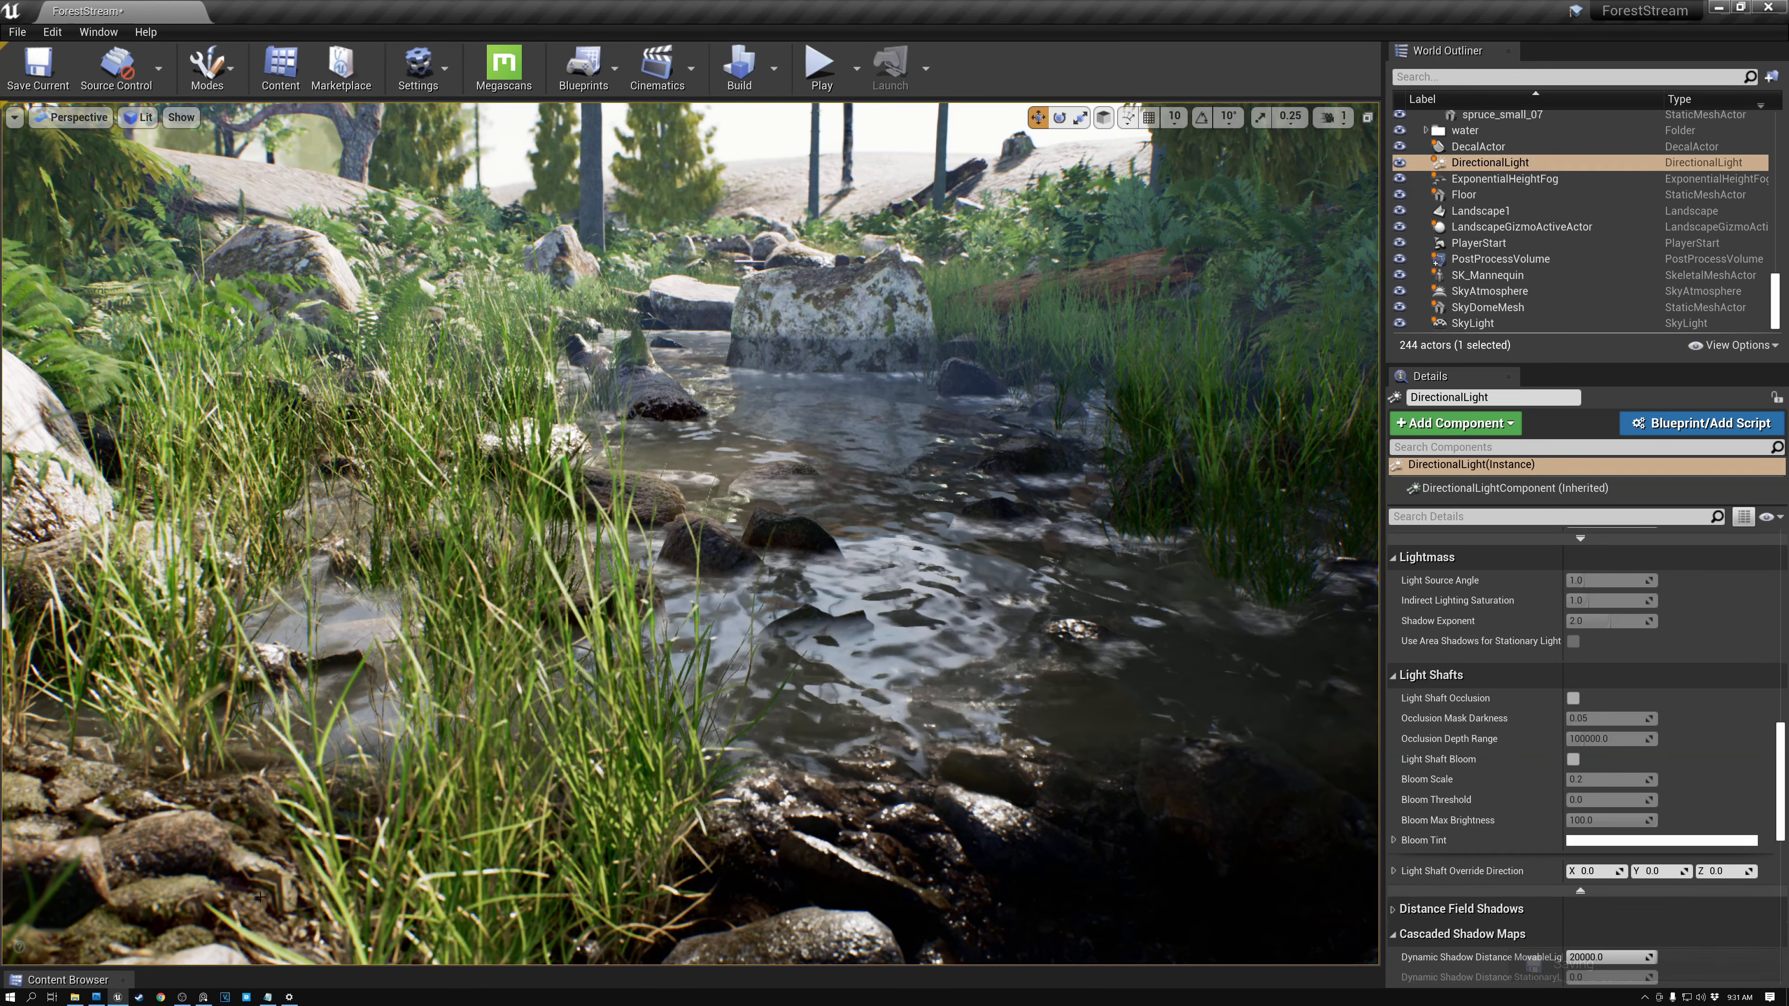
- Switch to the reference image board and examine the sunlit stream photo with light rays before returning to the editor
click(204, 997)
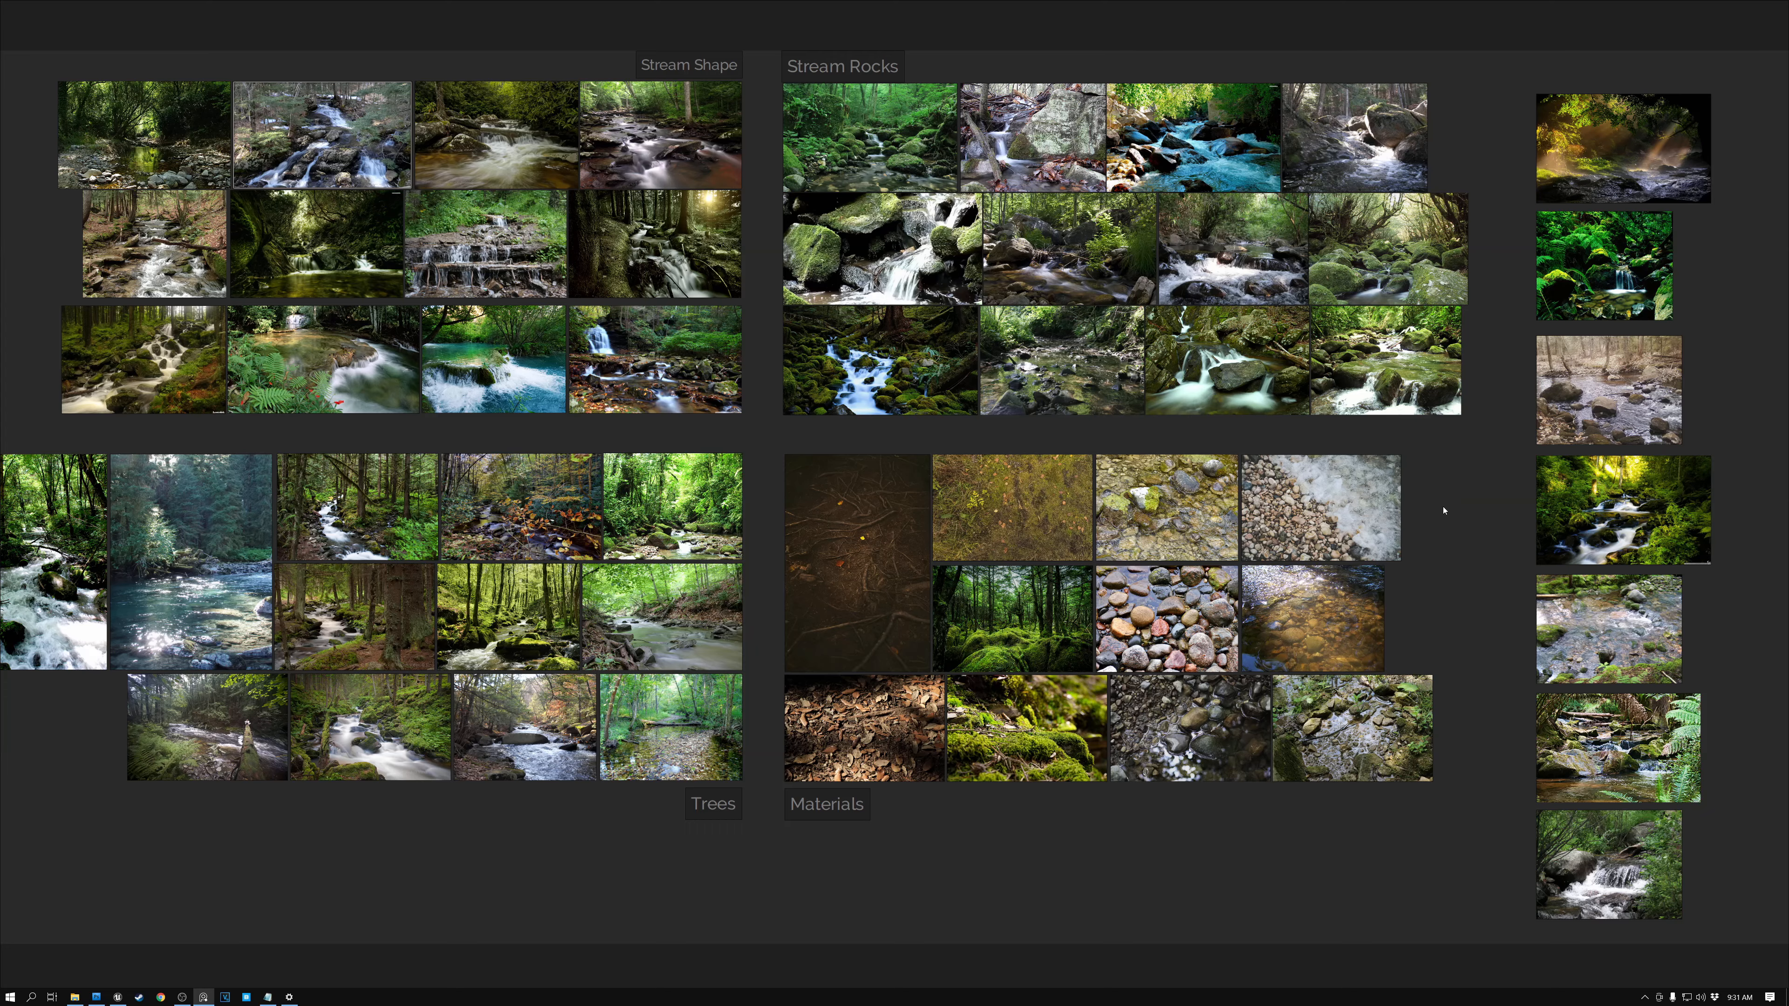
scroll(1516, 313, up, 5)
middle_drag(1482, 229, 631, 759)
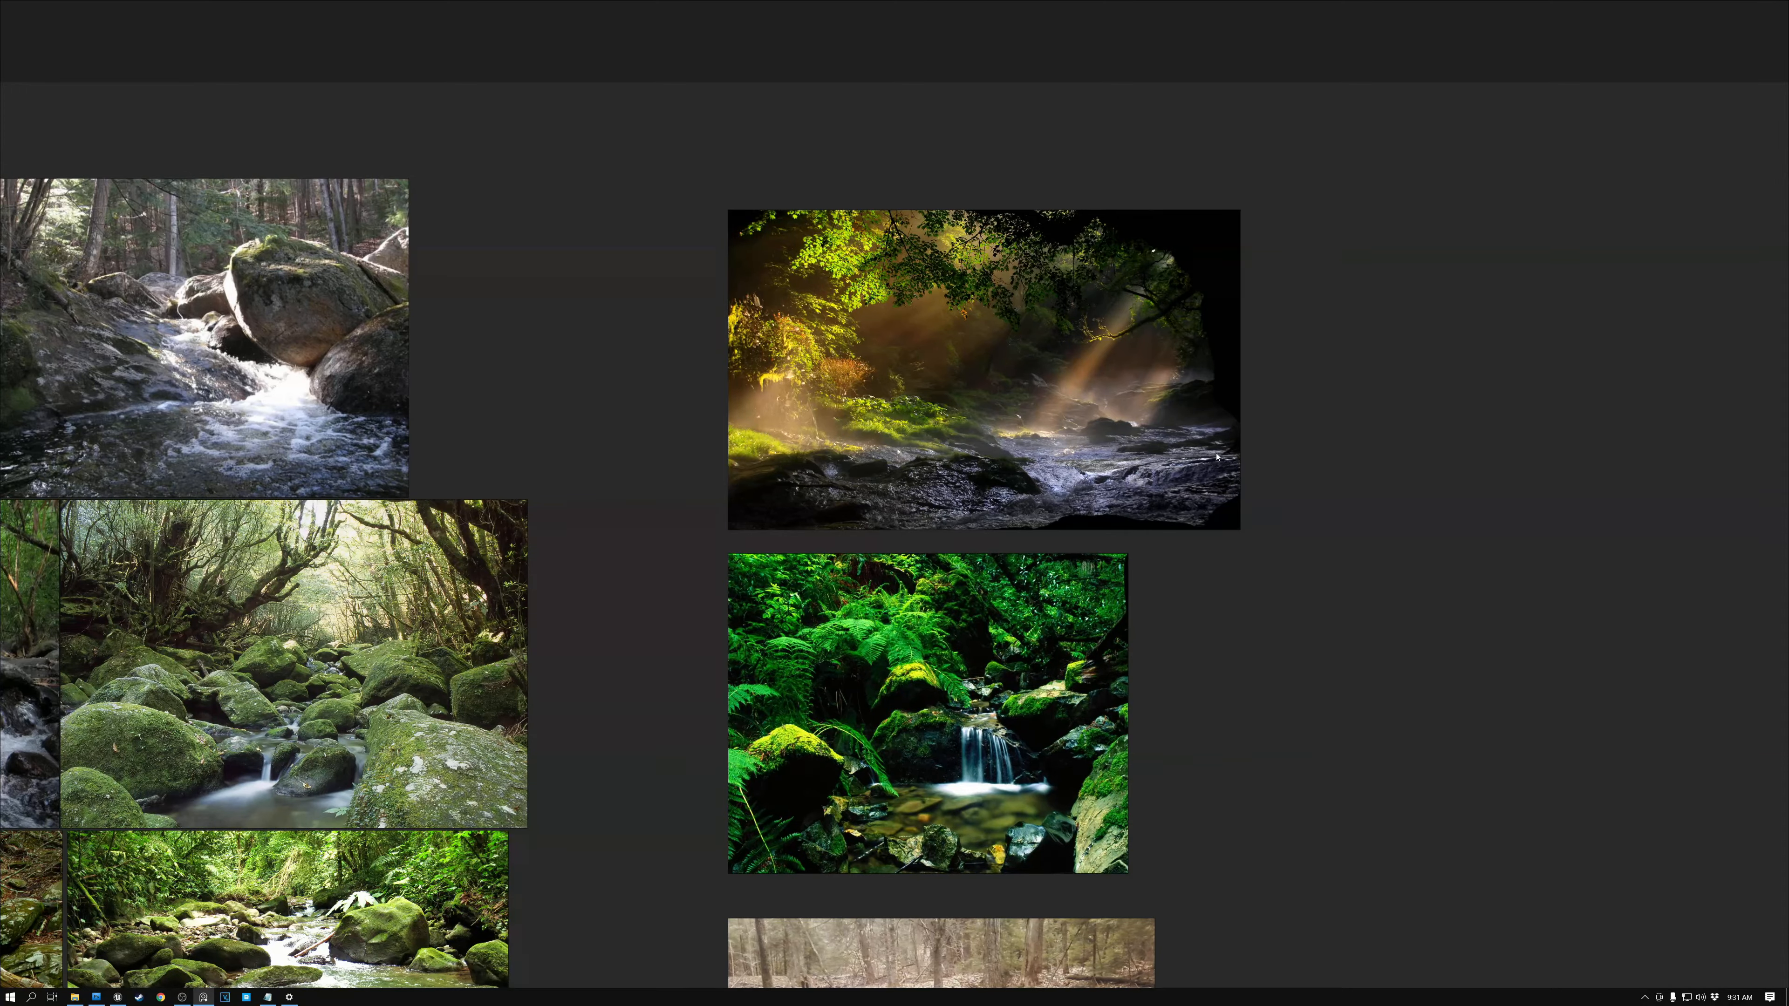
scroll(1216, 457, up, 5)
middle_drag(1398, 336, 1633, 564)
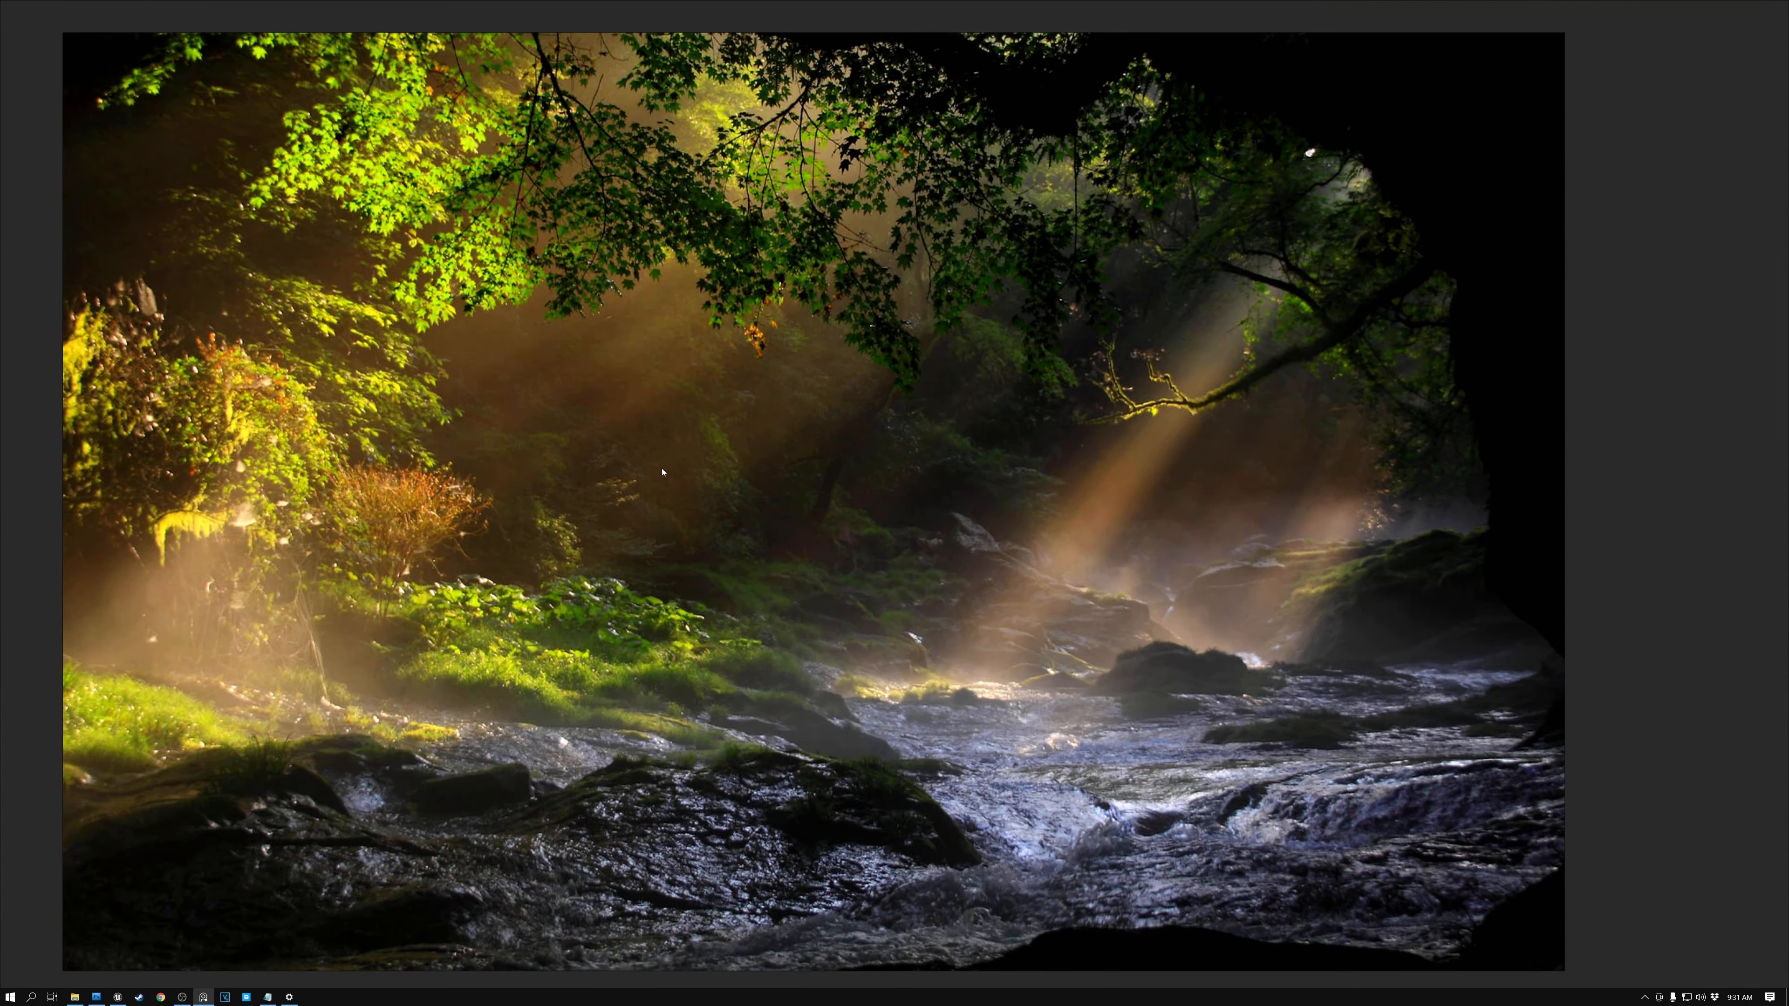
middle_drag(662, 472, 724, 459)
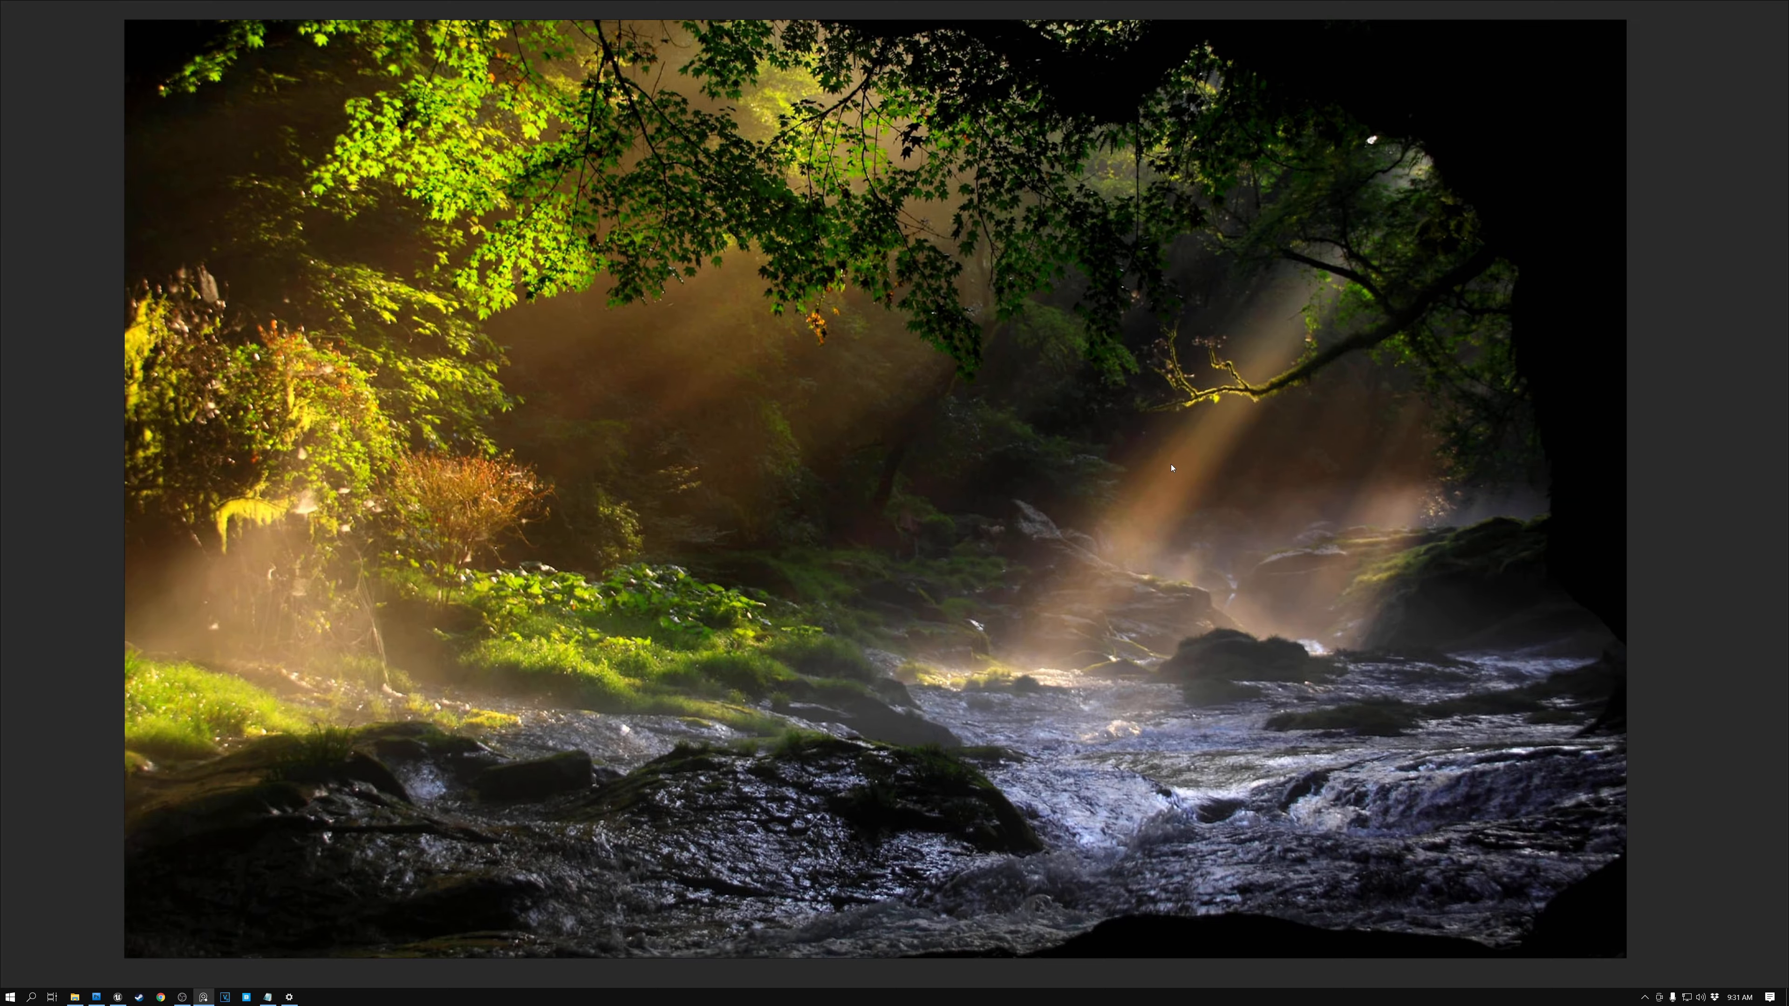
scroll(1203, 466, down, 10)
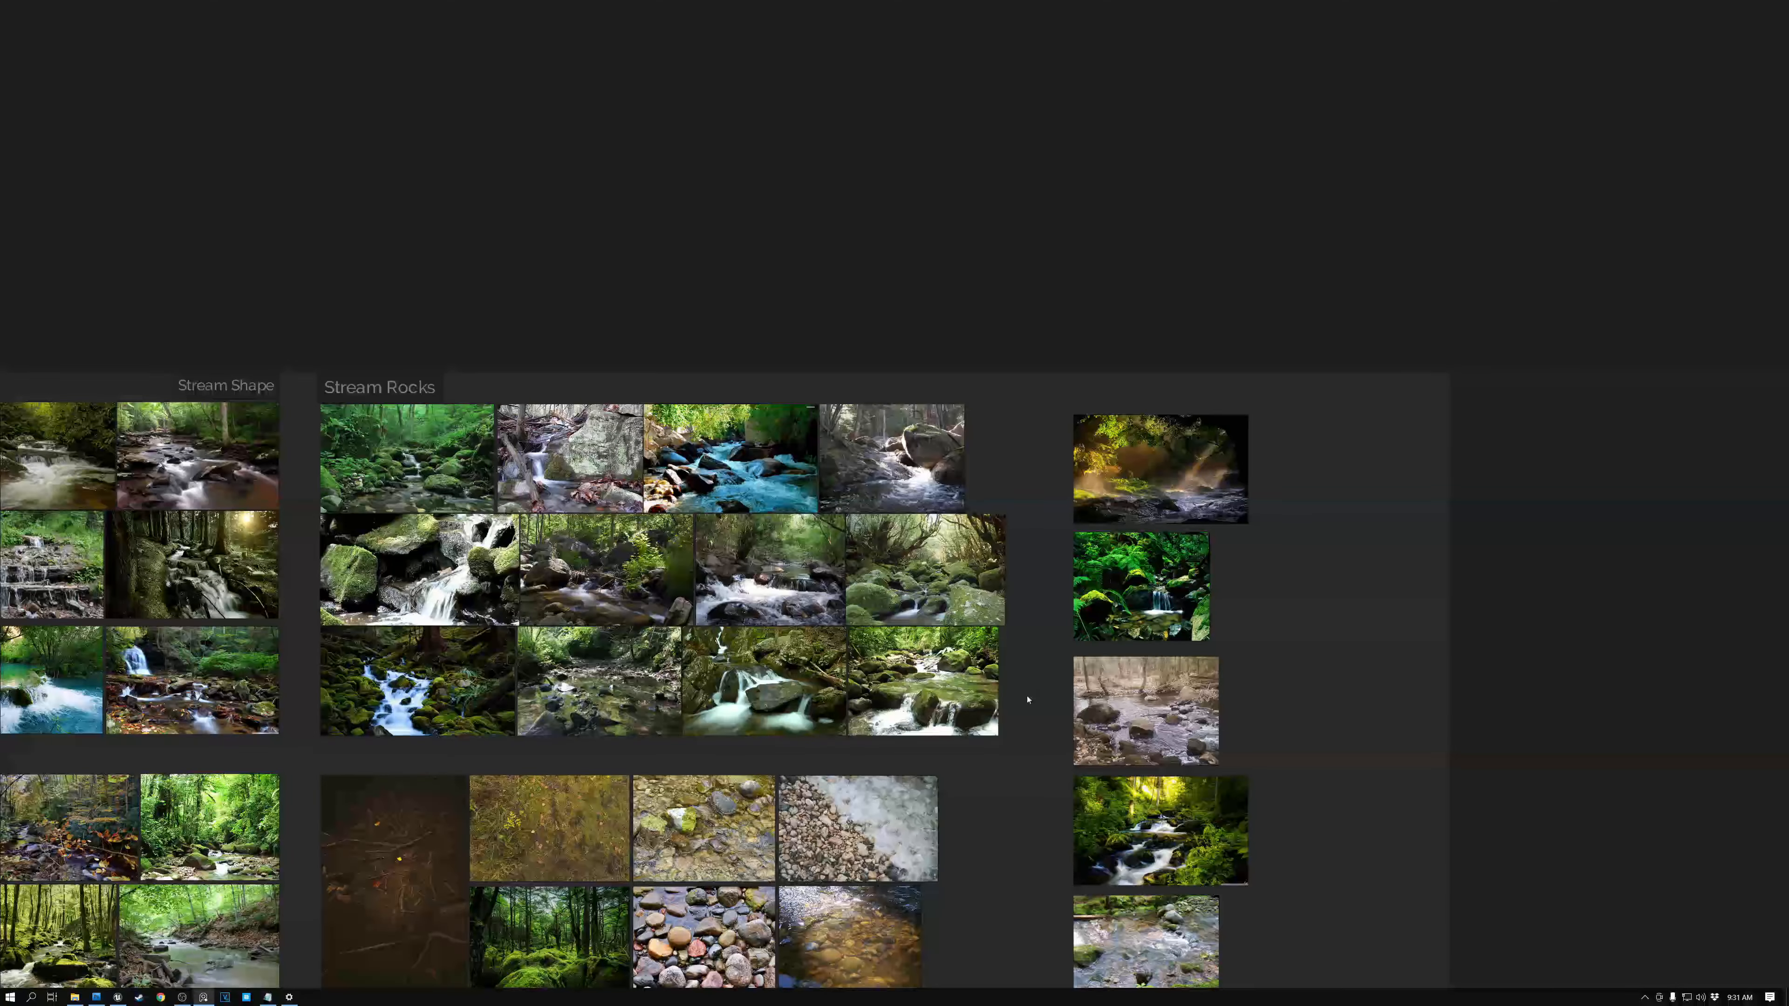
middle_drag(1027, 700, 1458, 387)
scroll(1458, 391, down, 2)
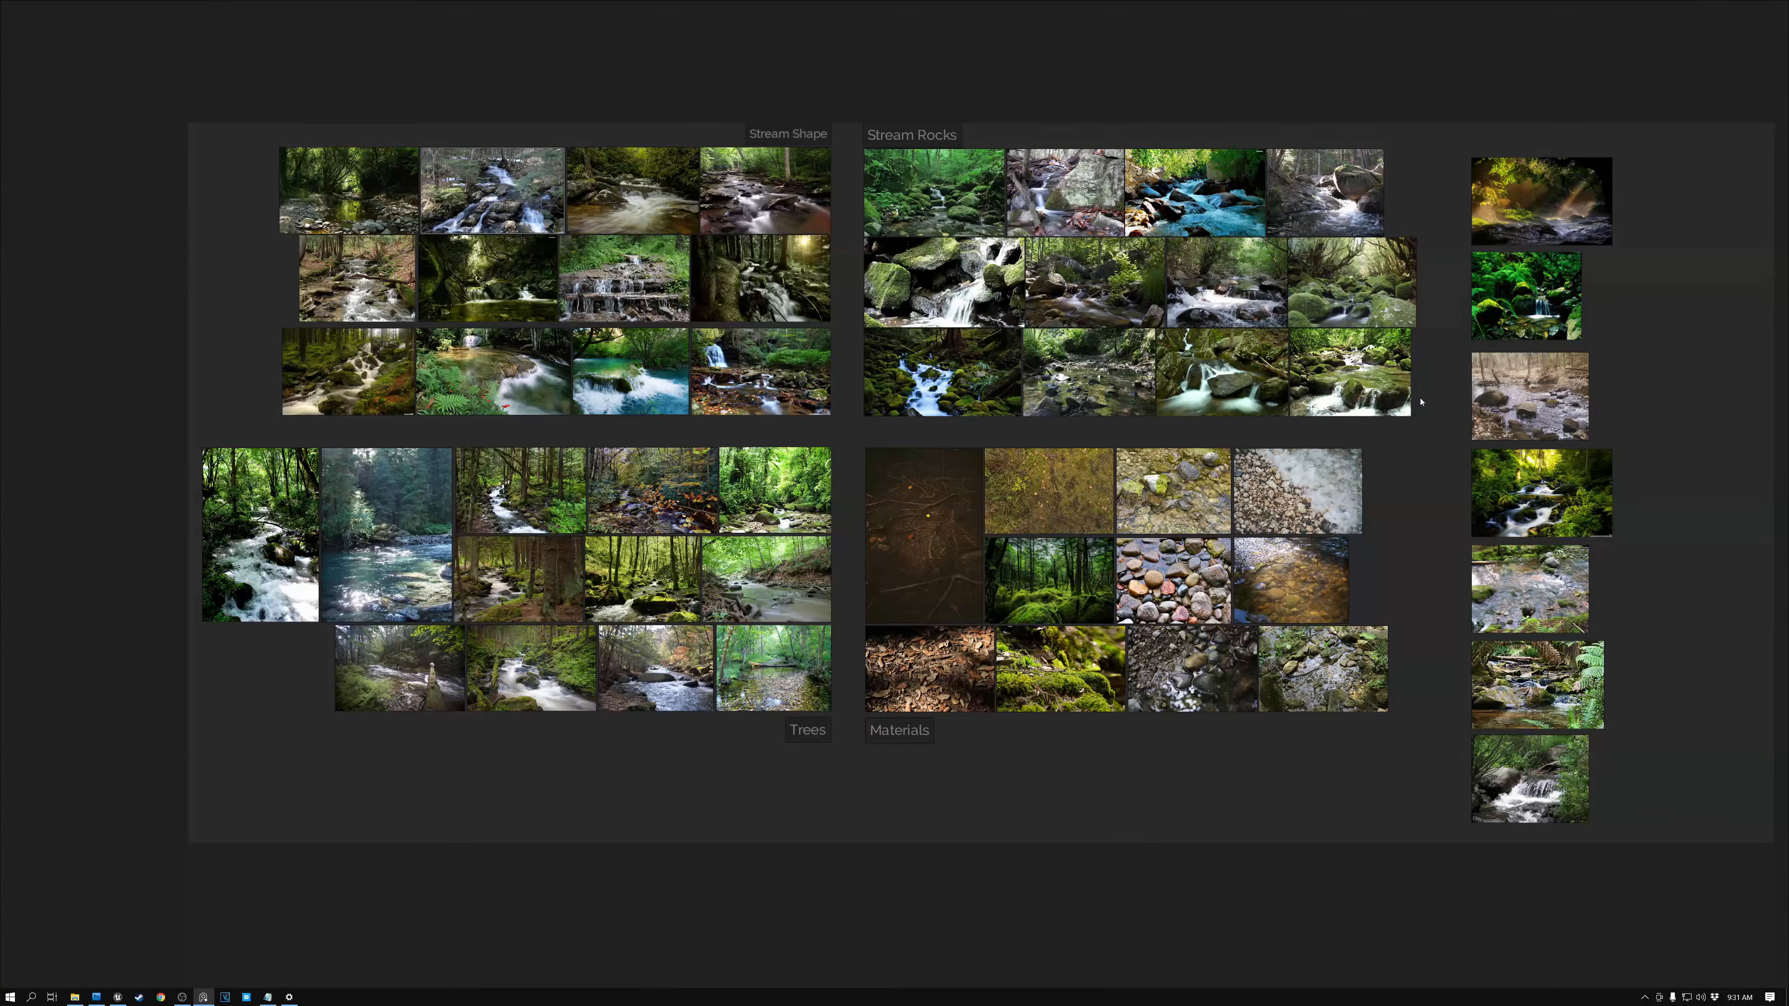
scroll(1420, 400, up, 2)
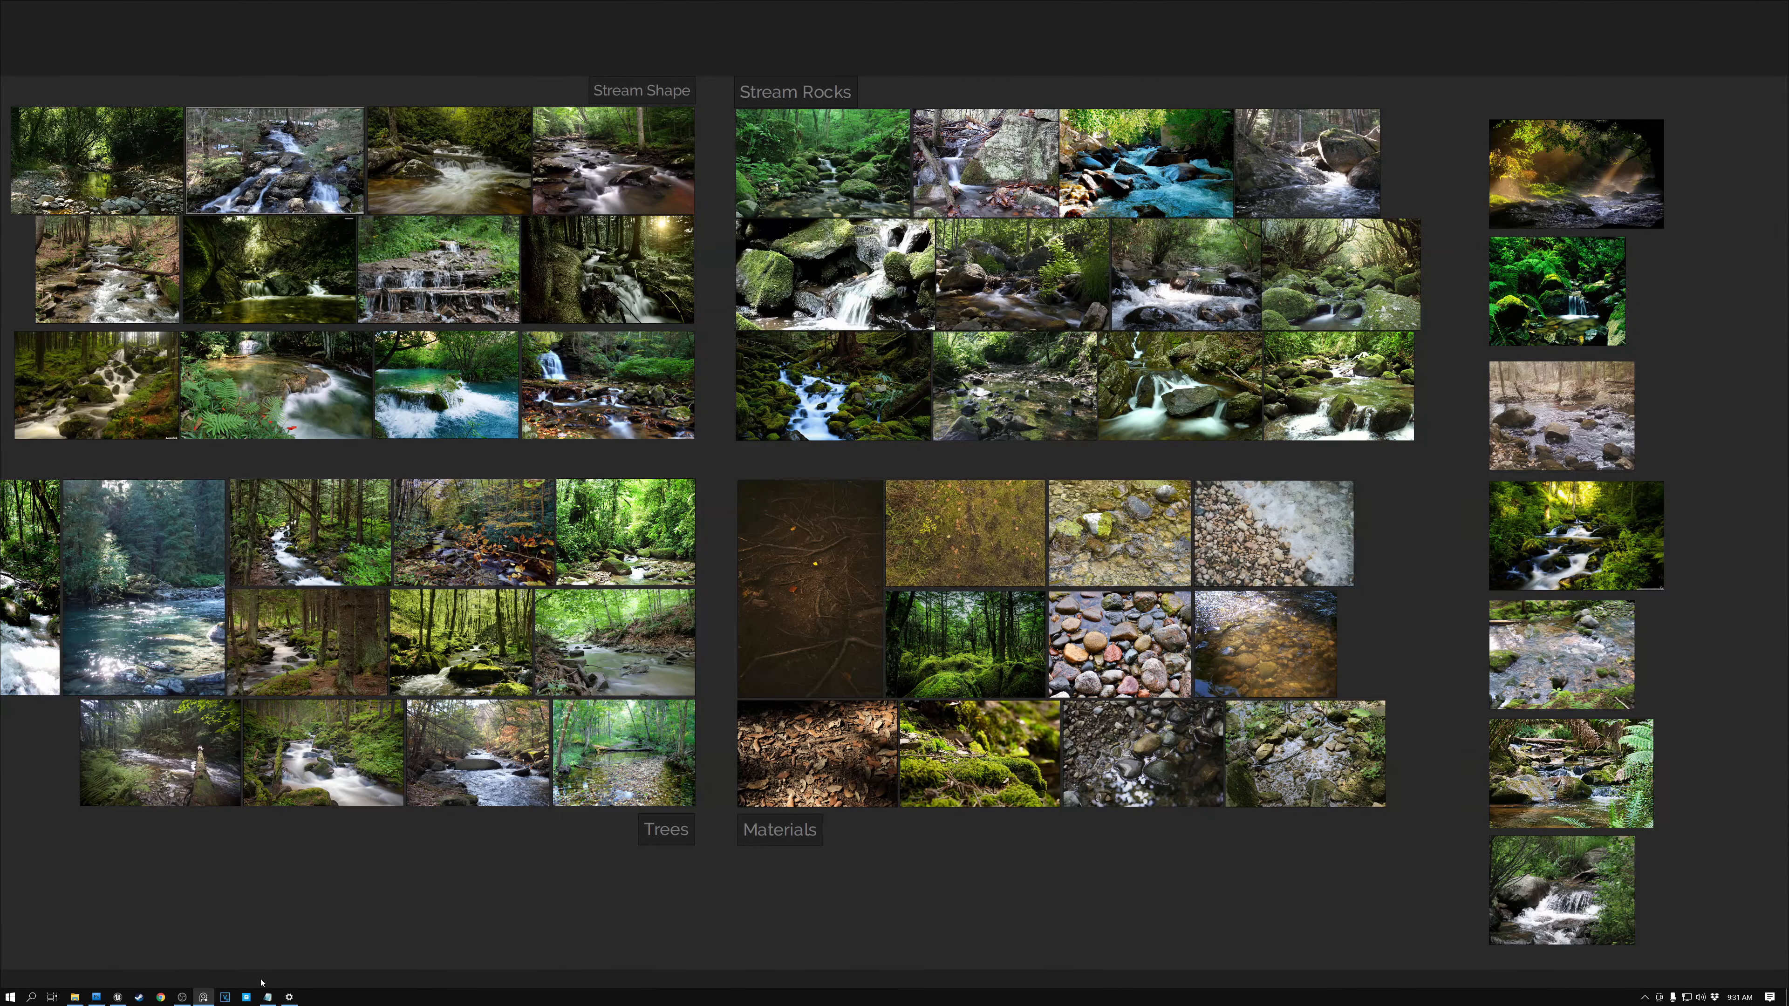
click(140, 998)
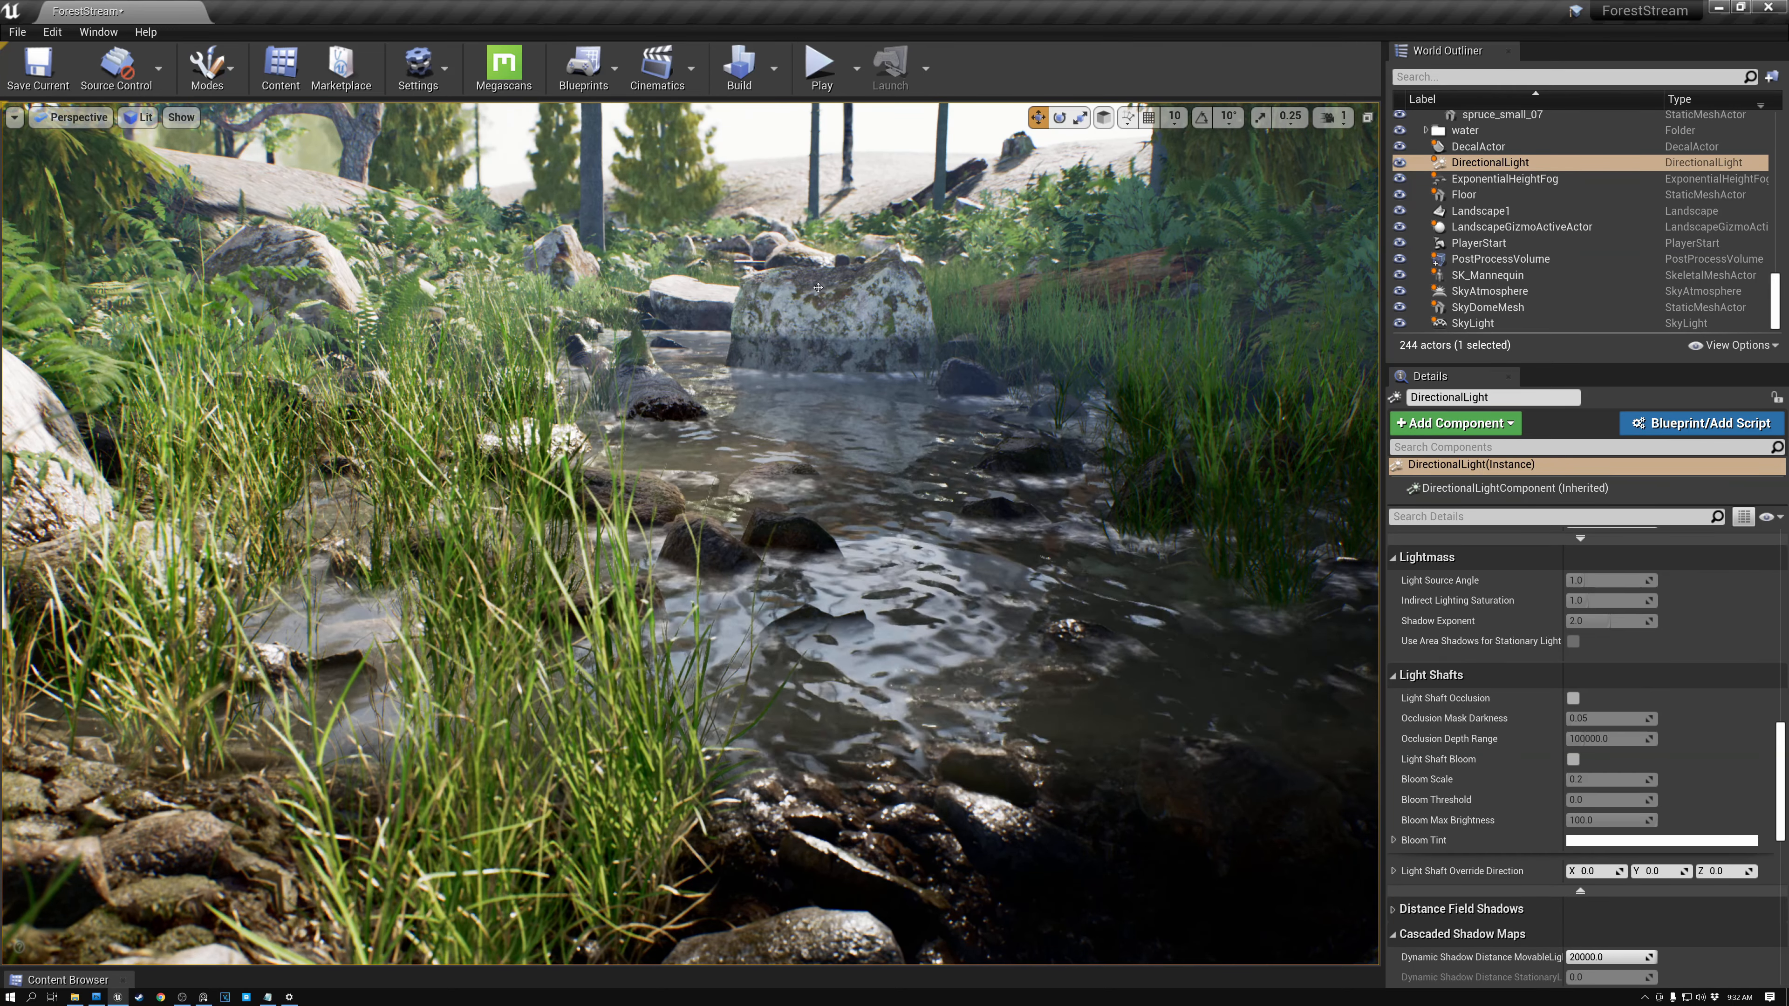
- Select the DirectionalLight and enable its Light Shaft Occlusion and Light Shaft Bloom options
click(1485, 166)
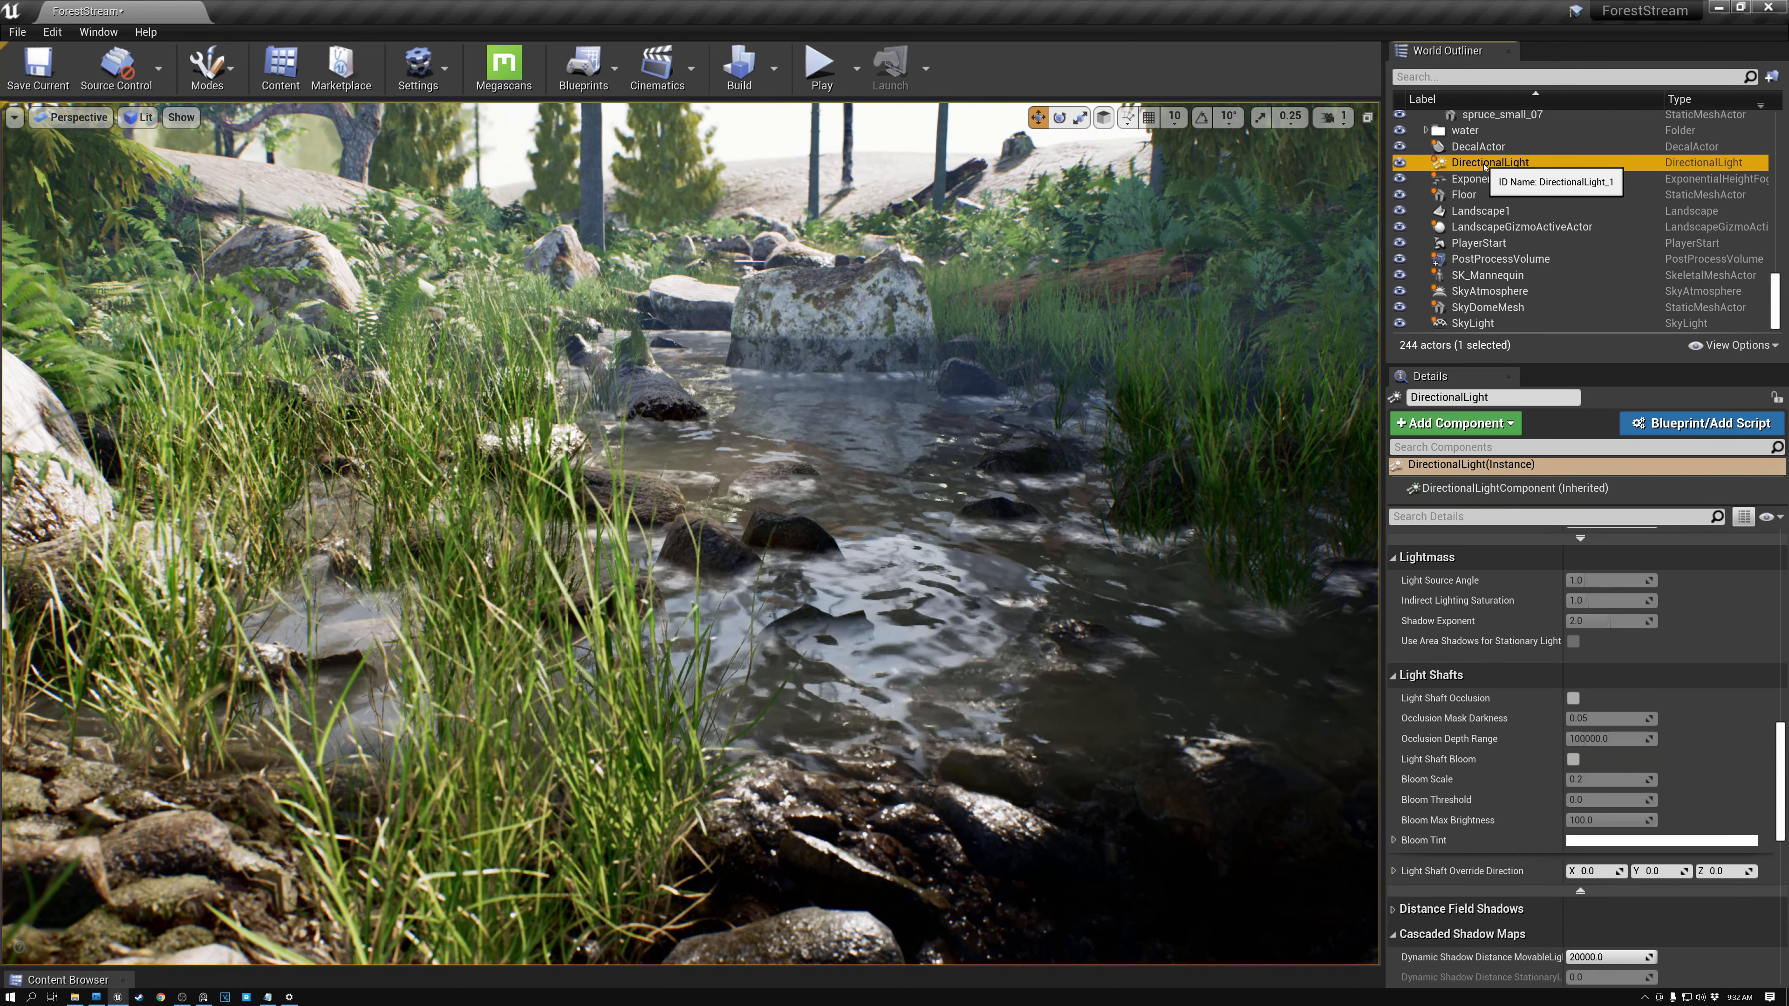
scroll(1560, 632, up, 8)
scroll(1559, 632, up, 10)
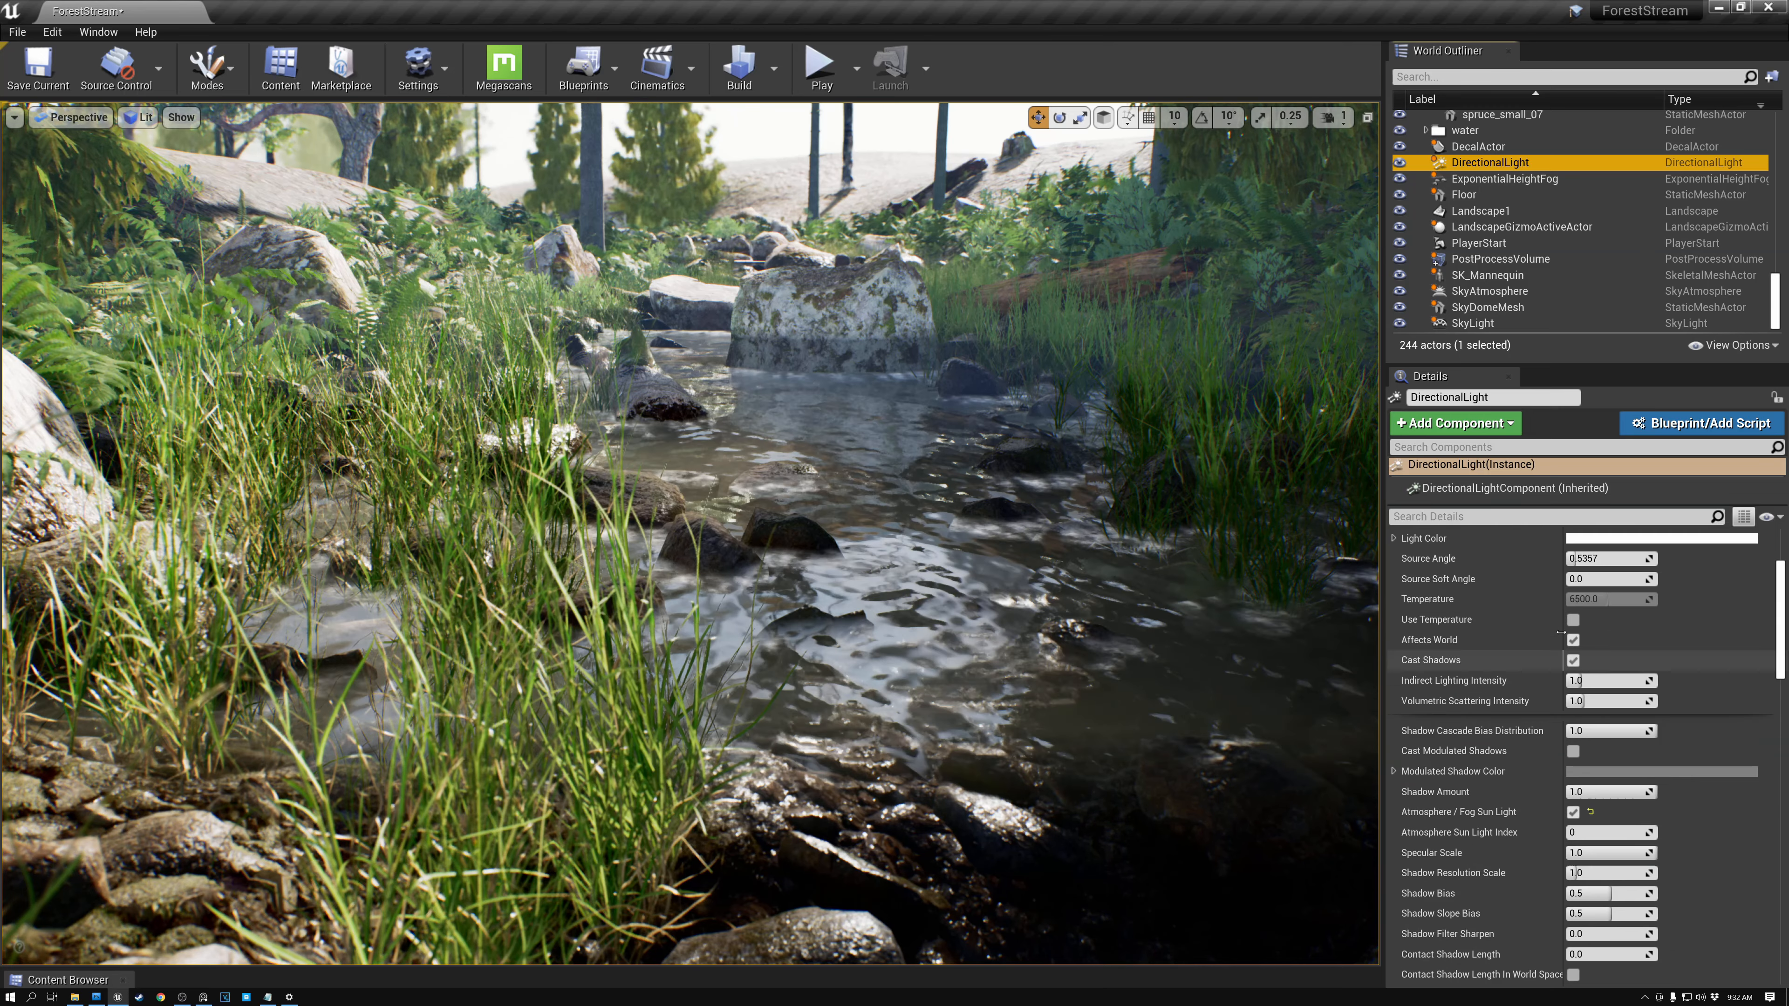
scroll(1561, 632, down, 8)
scroll(1561, 632, down, 10)
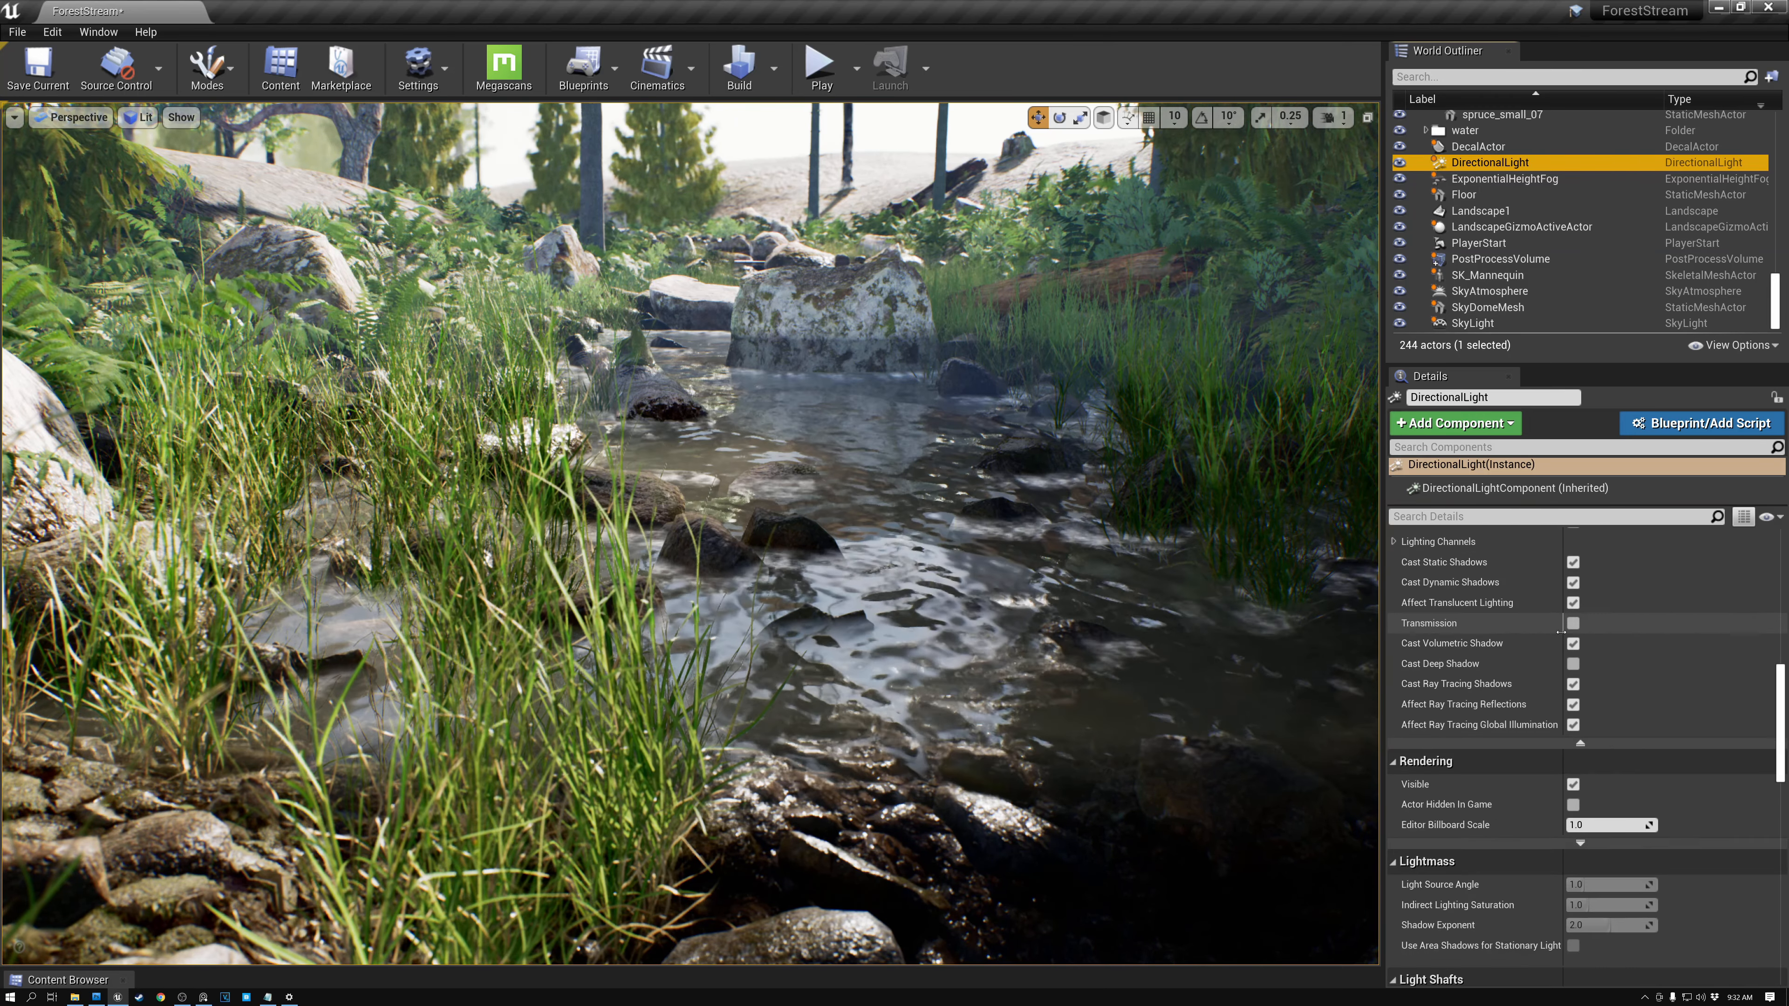
scroll(1560, 632, down, 2)
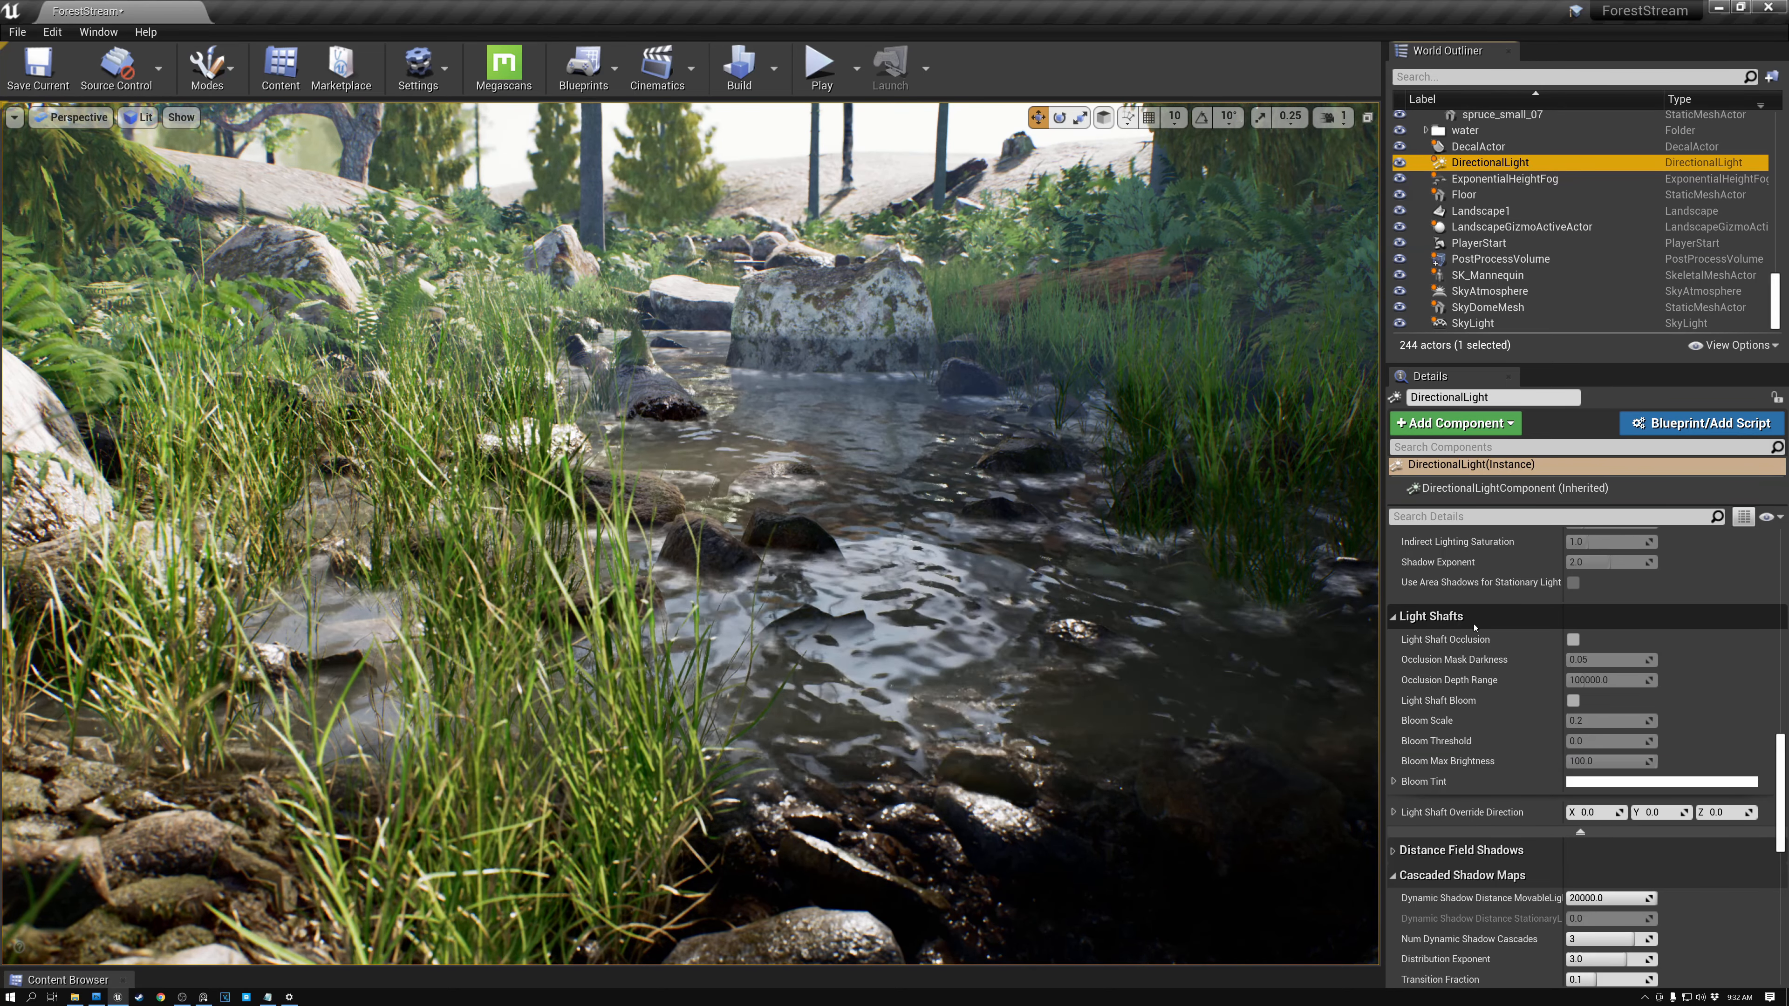
click(1573, 640)
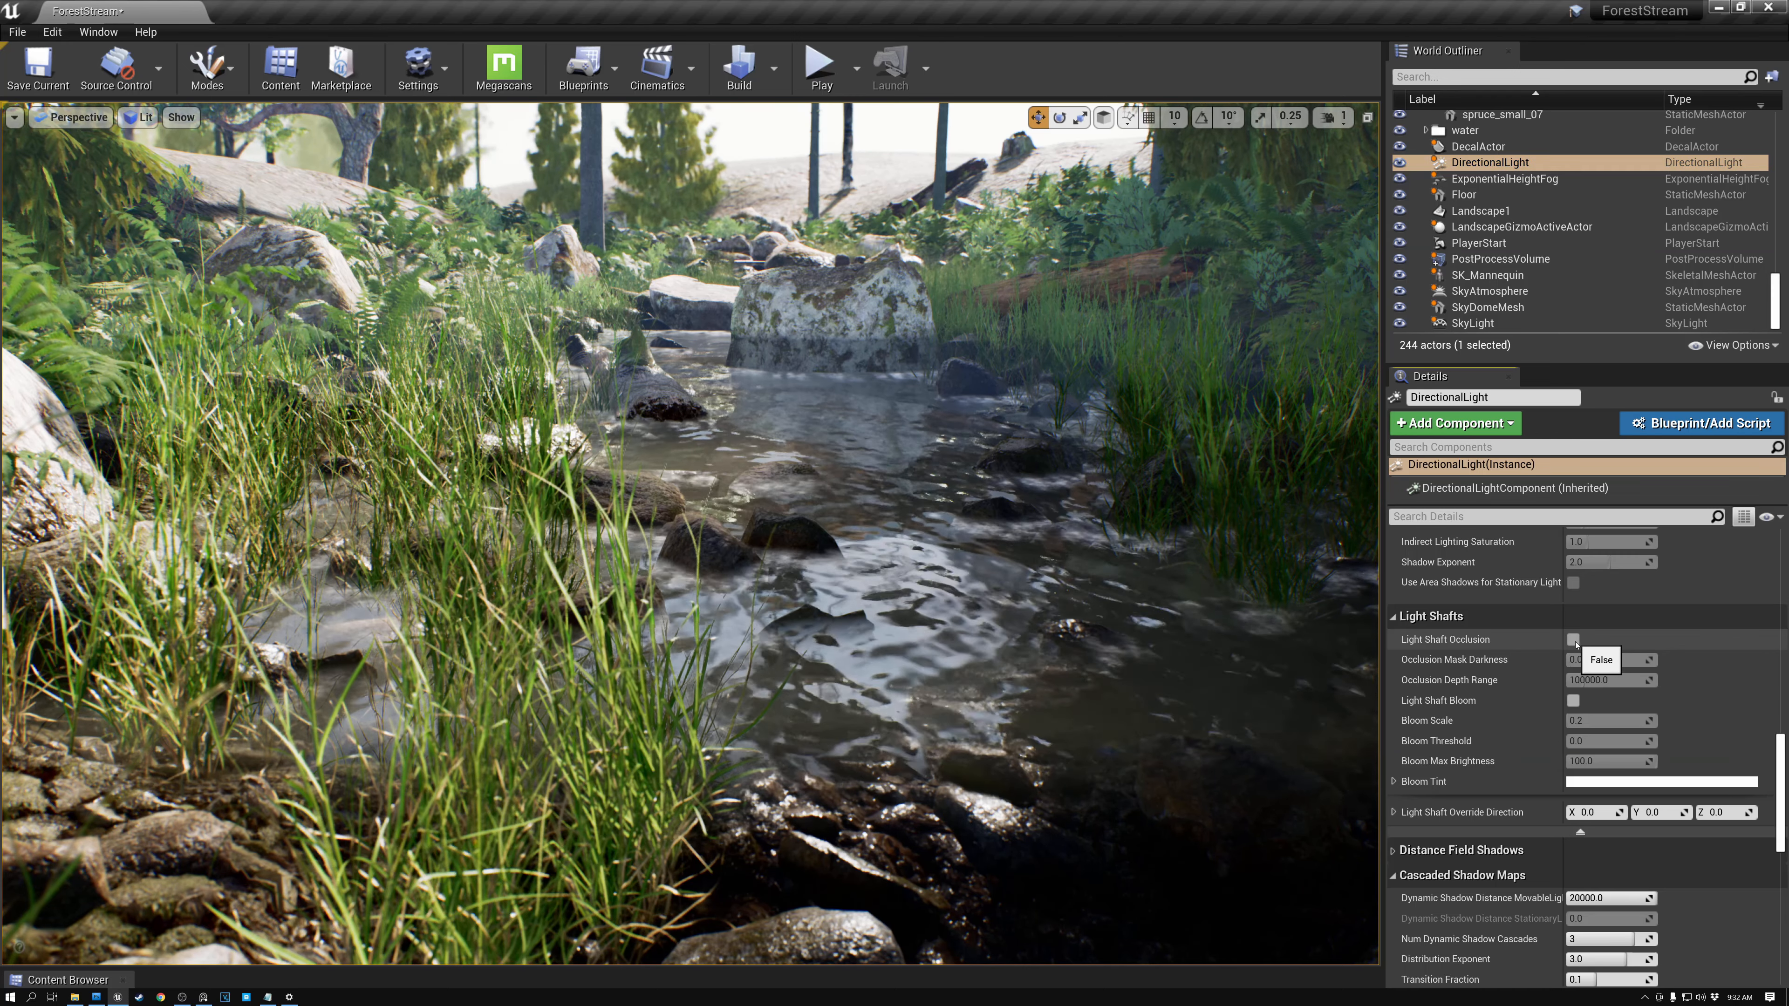
click(1573, 701)
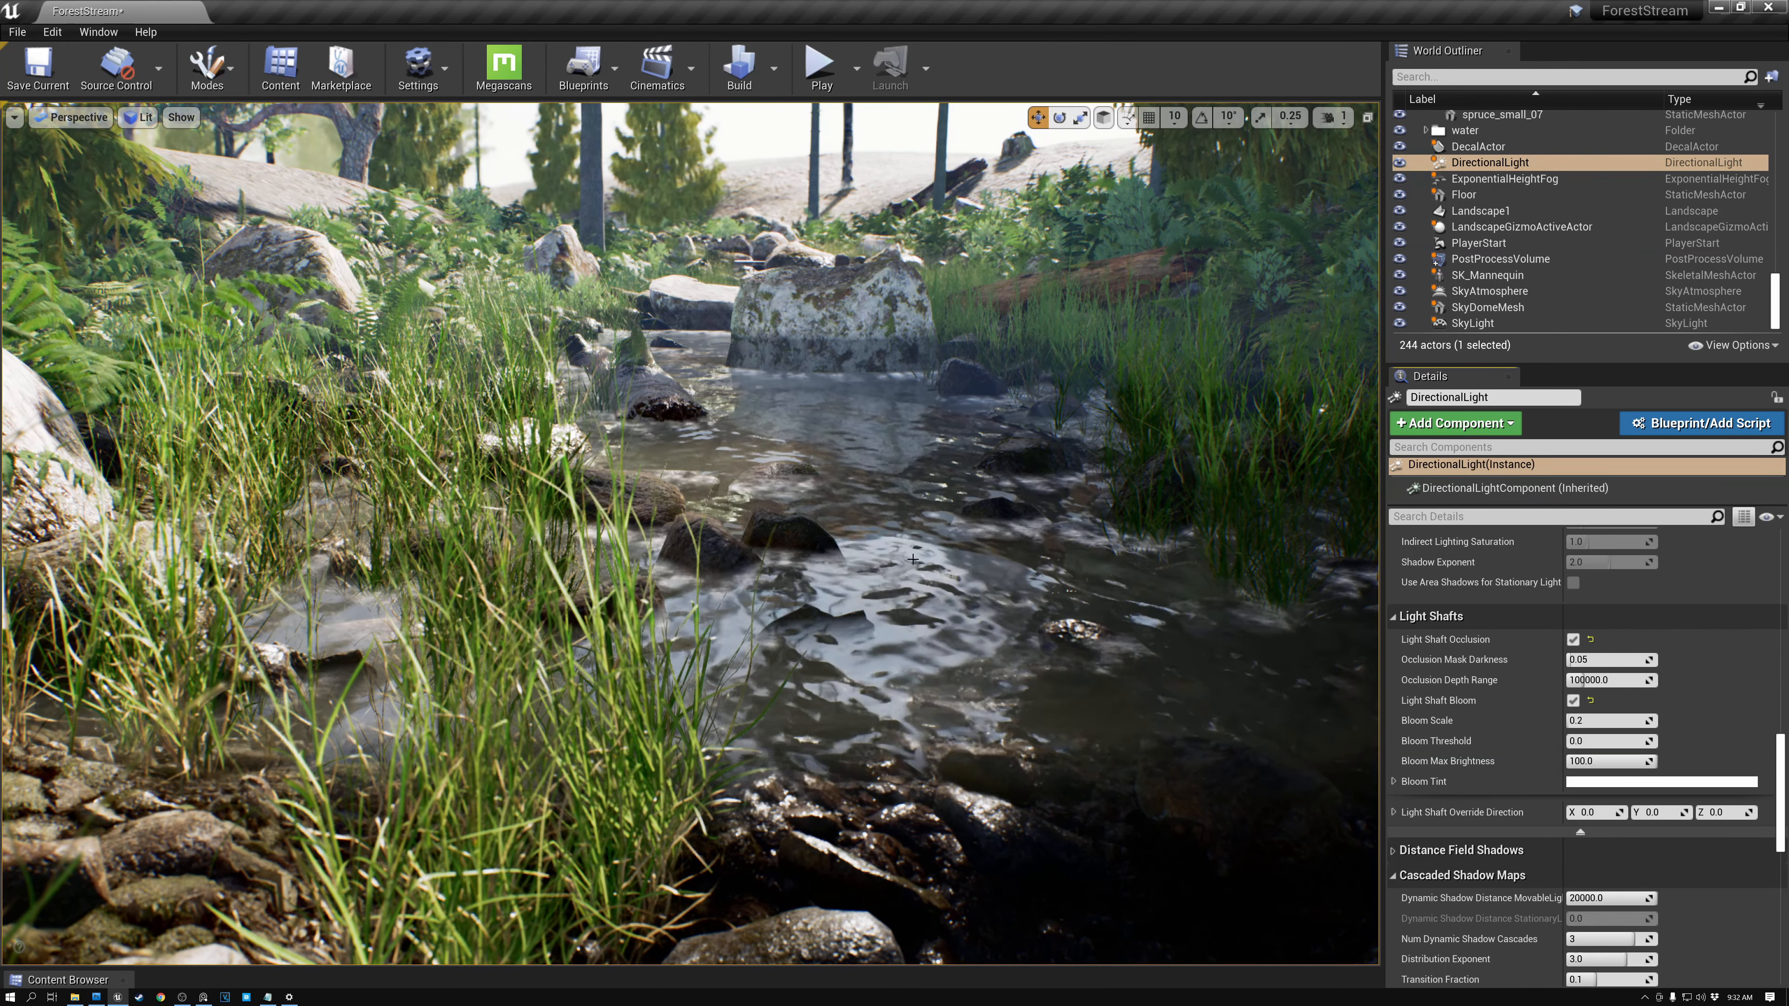
right_drag(959, 546, 1161, 132)
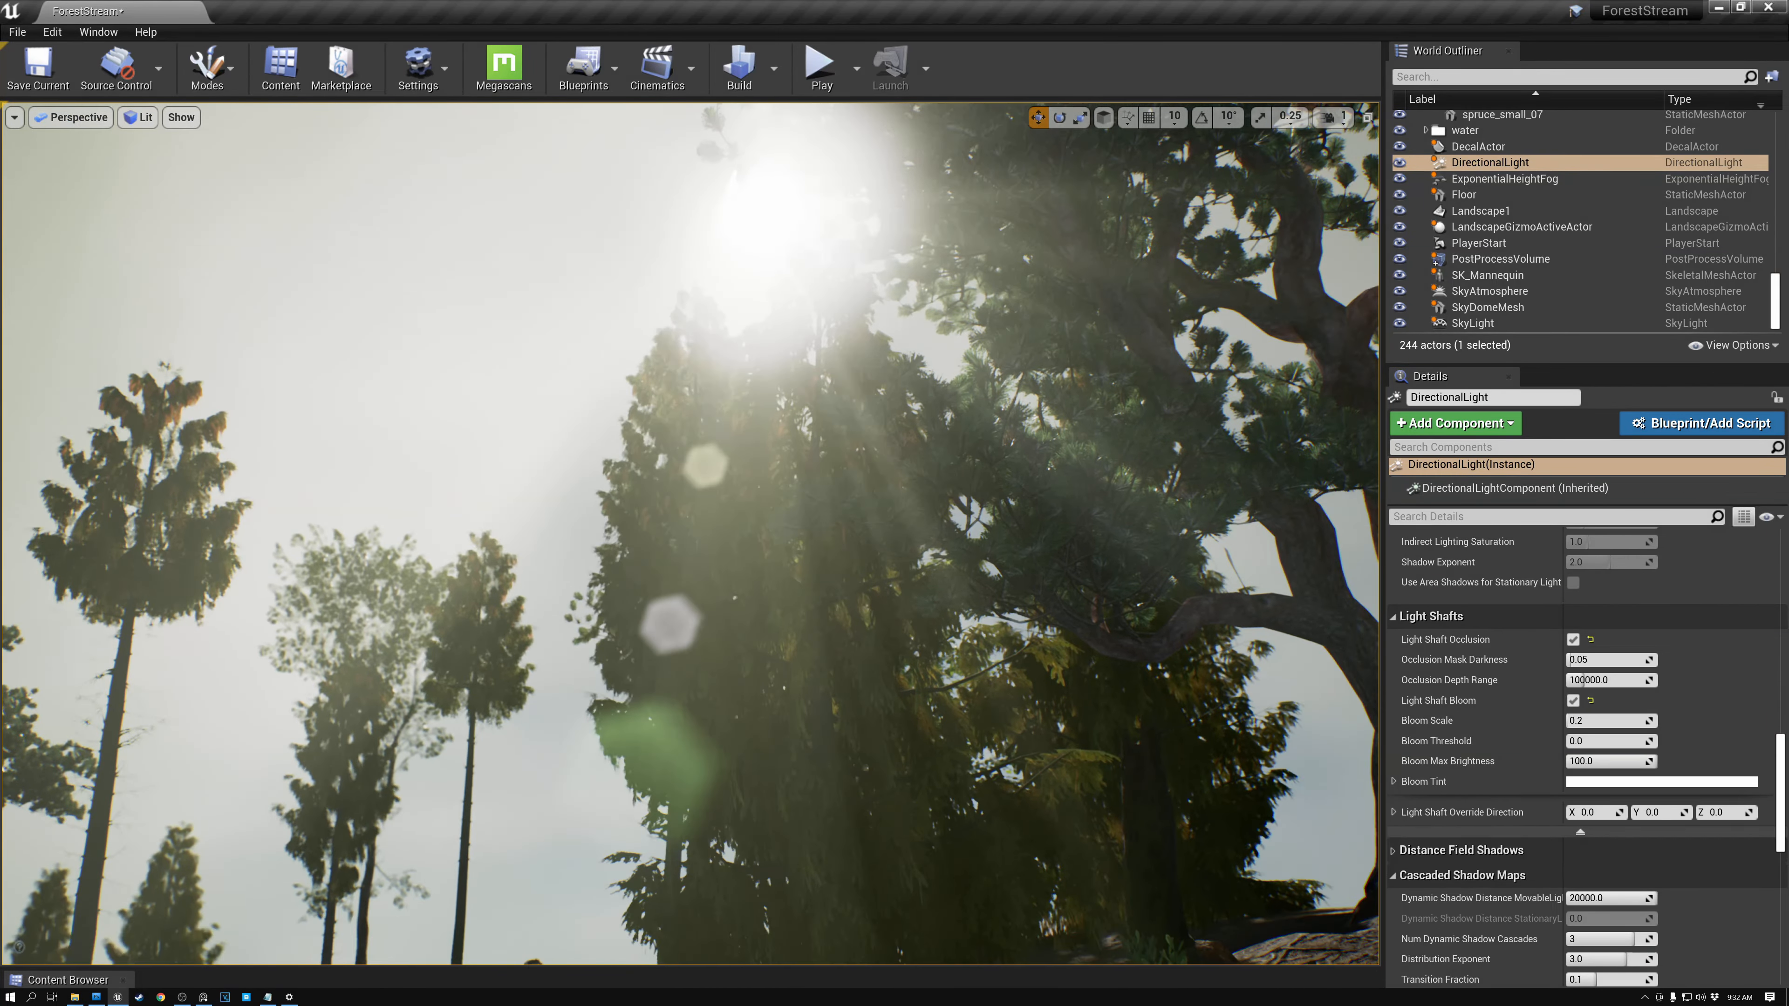
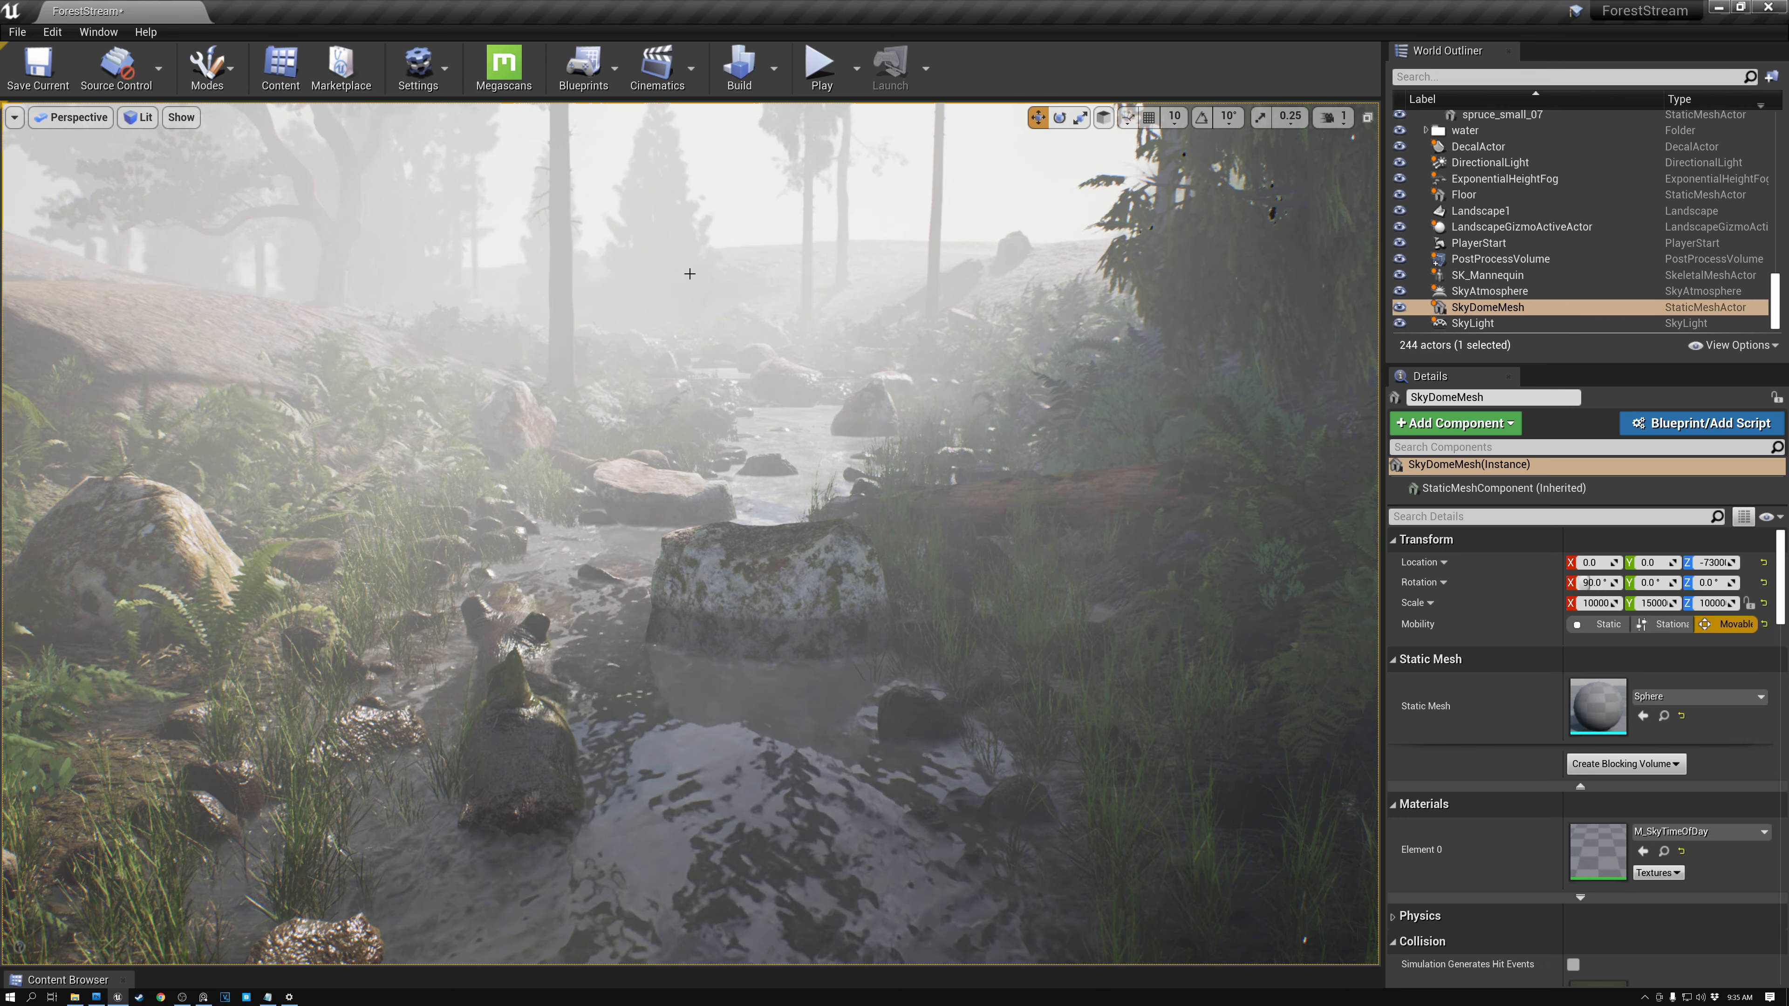
- Select the Exponential Height Fog and set its volumetric fog Scattering Distribution to 0.7
click(1505, 178)
scroll(1674, 623, down, 3)
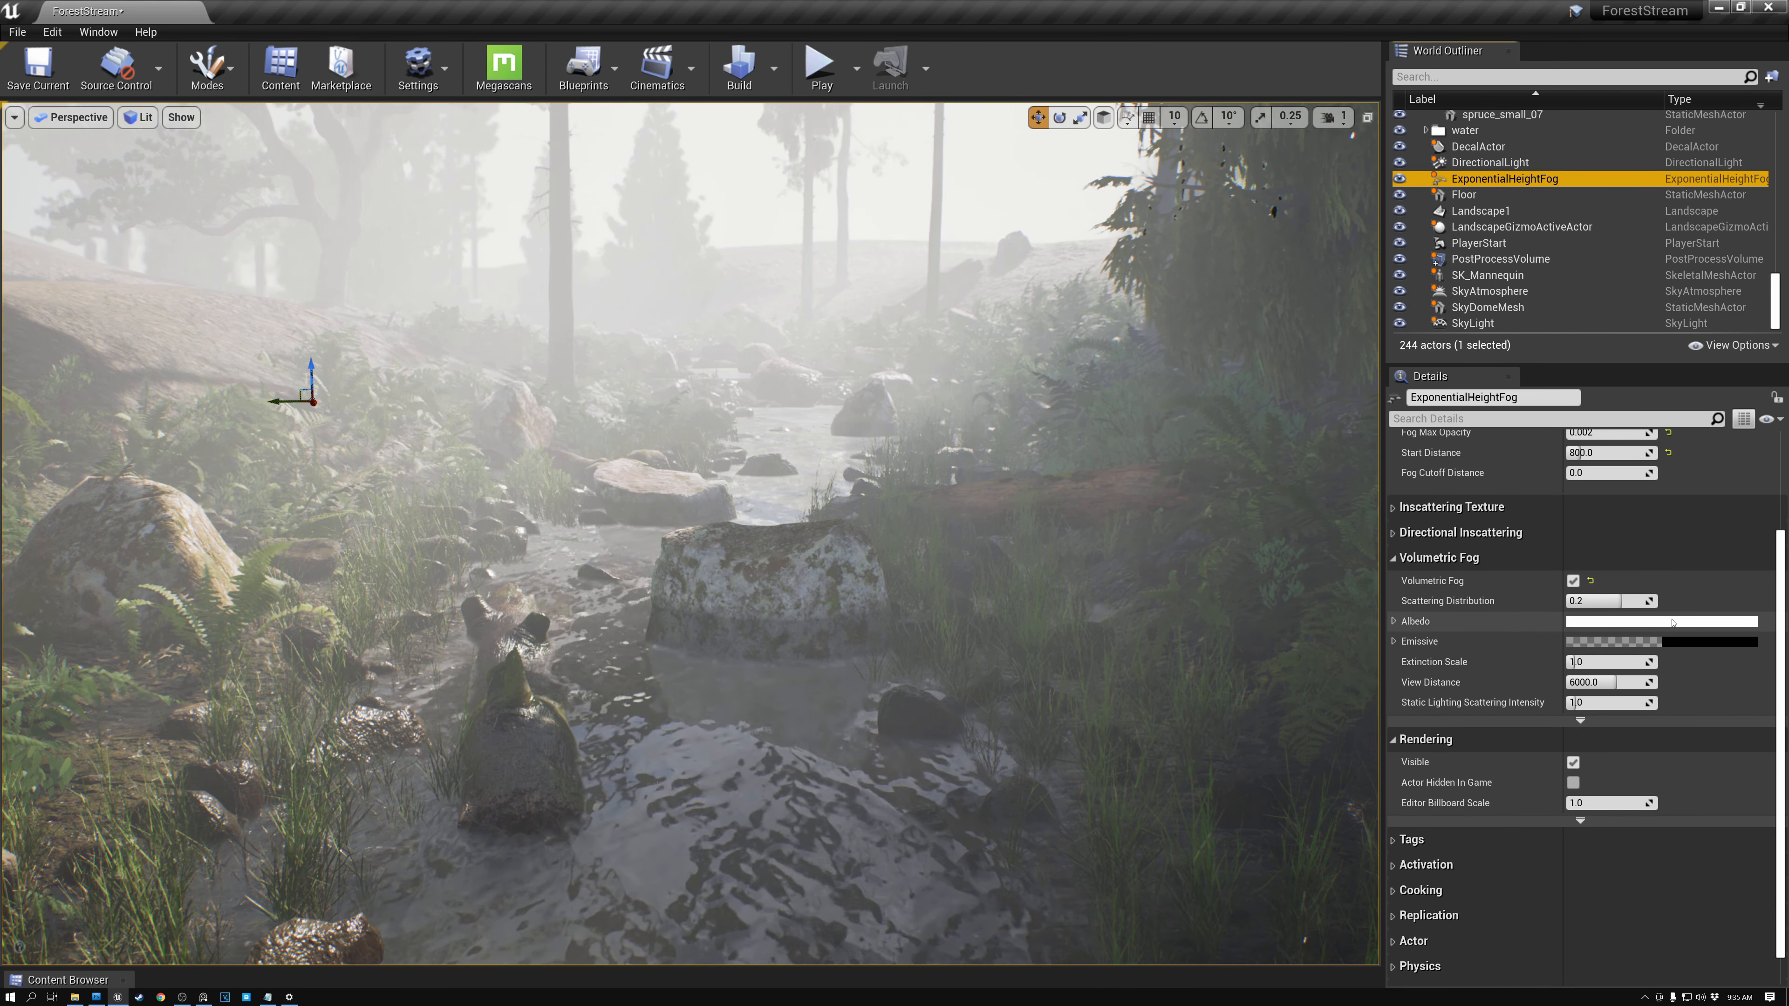
click(1576, 601)
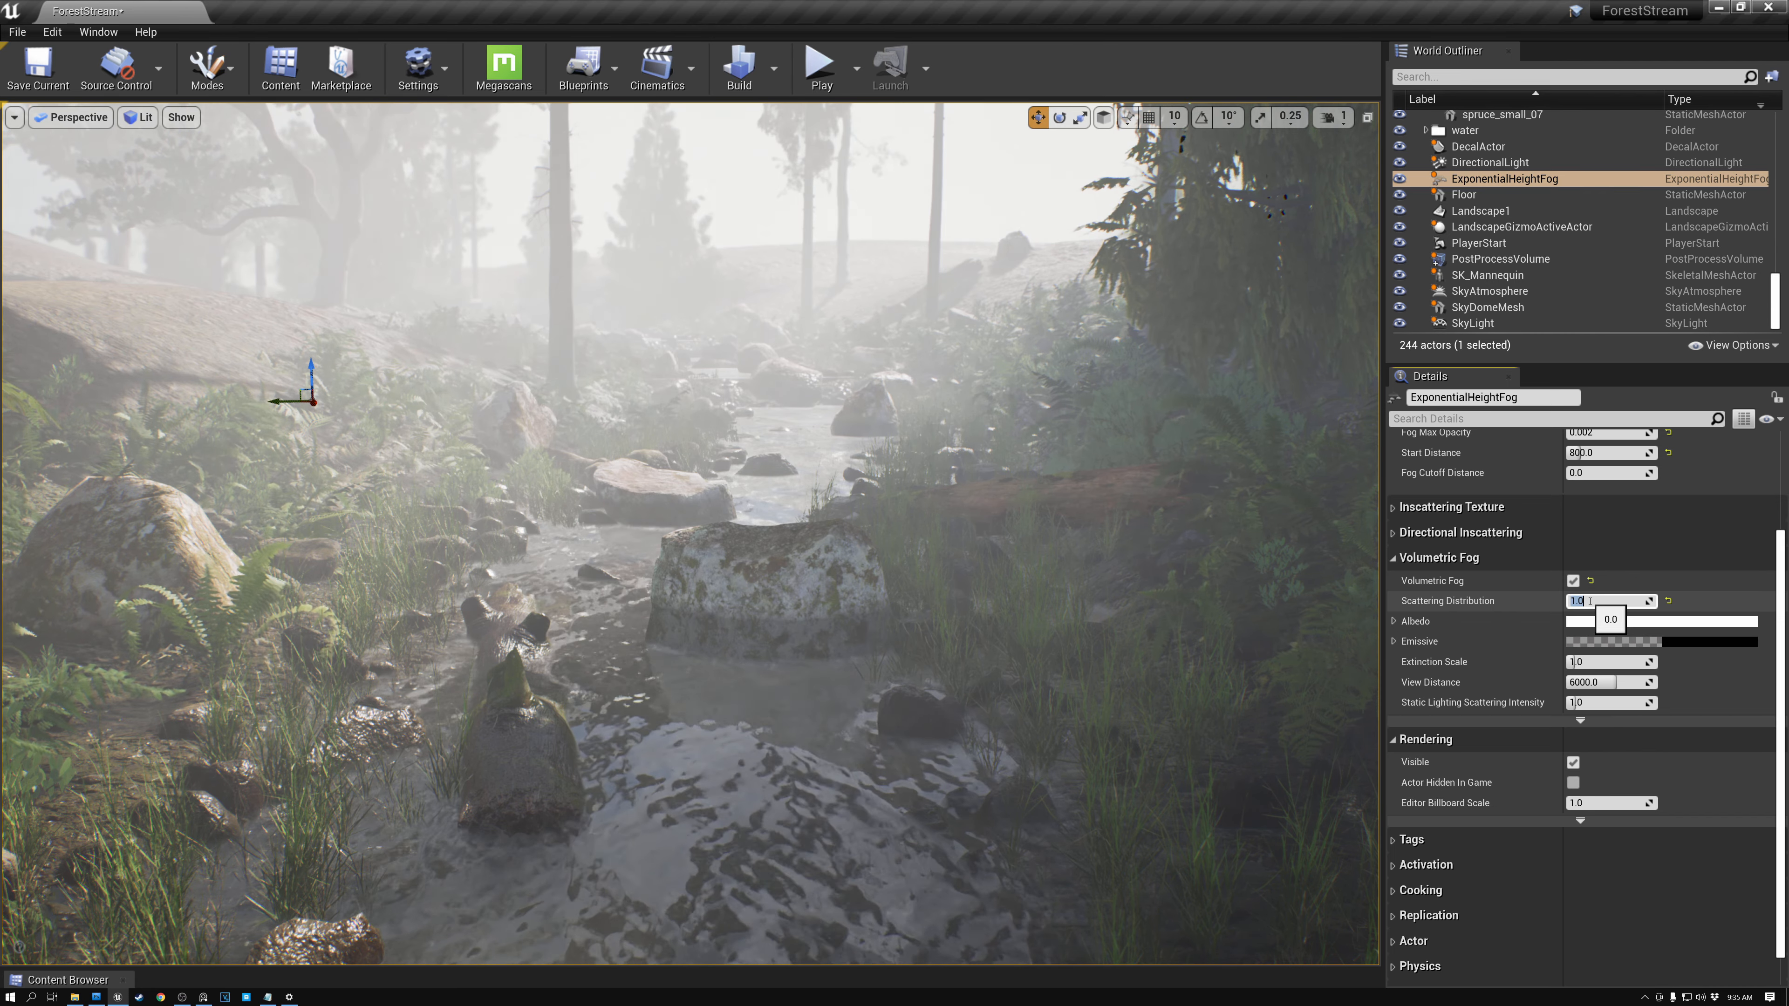
key(Return)
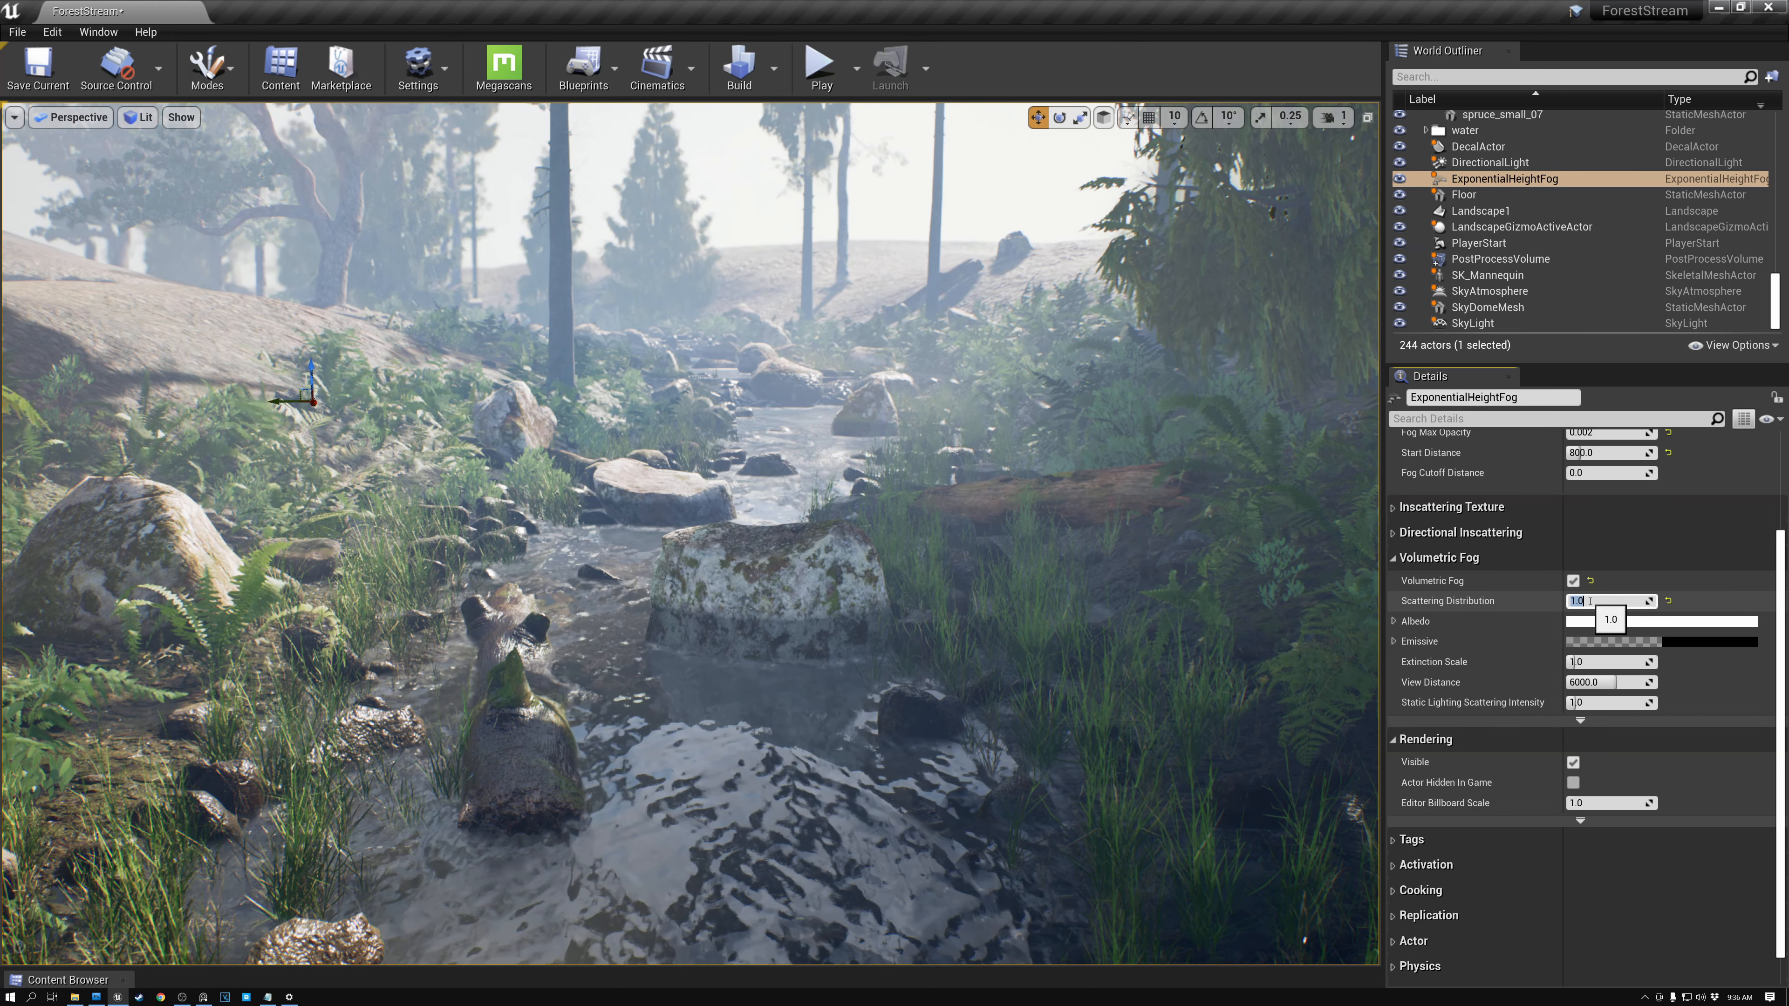
text(0.7)
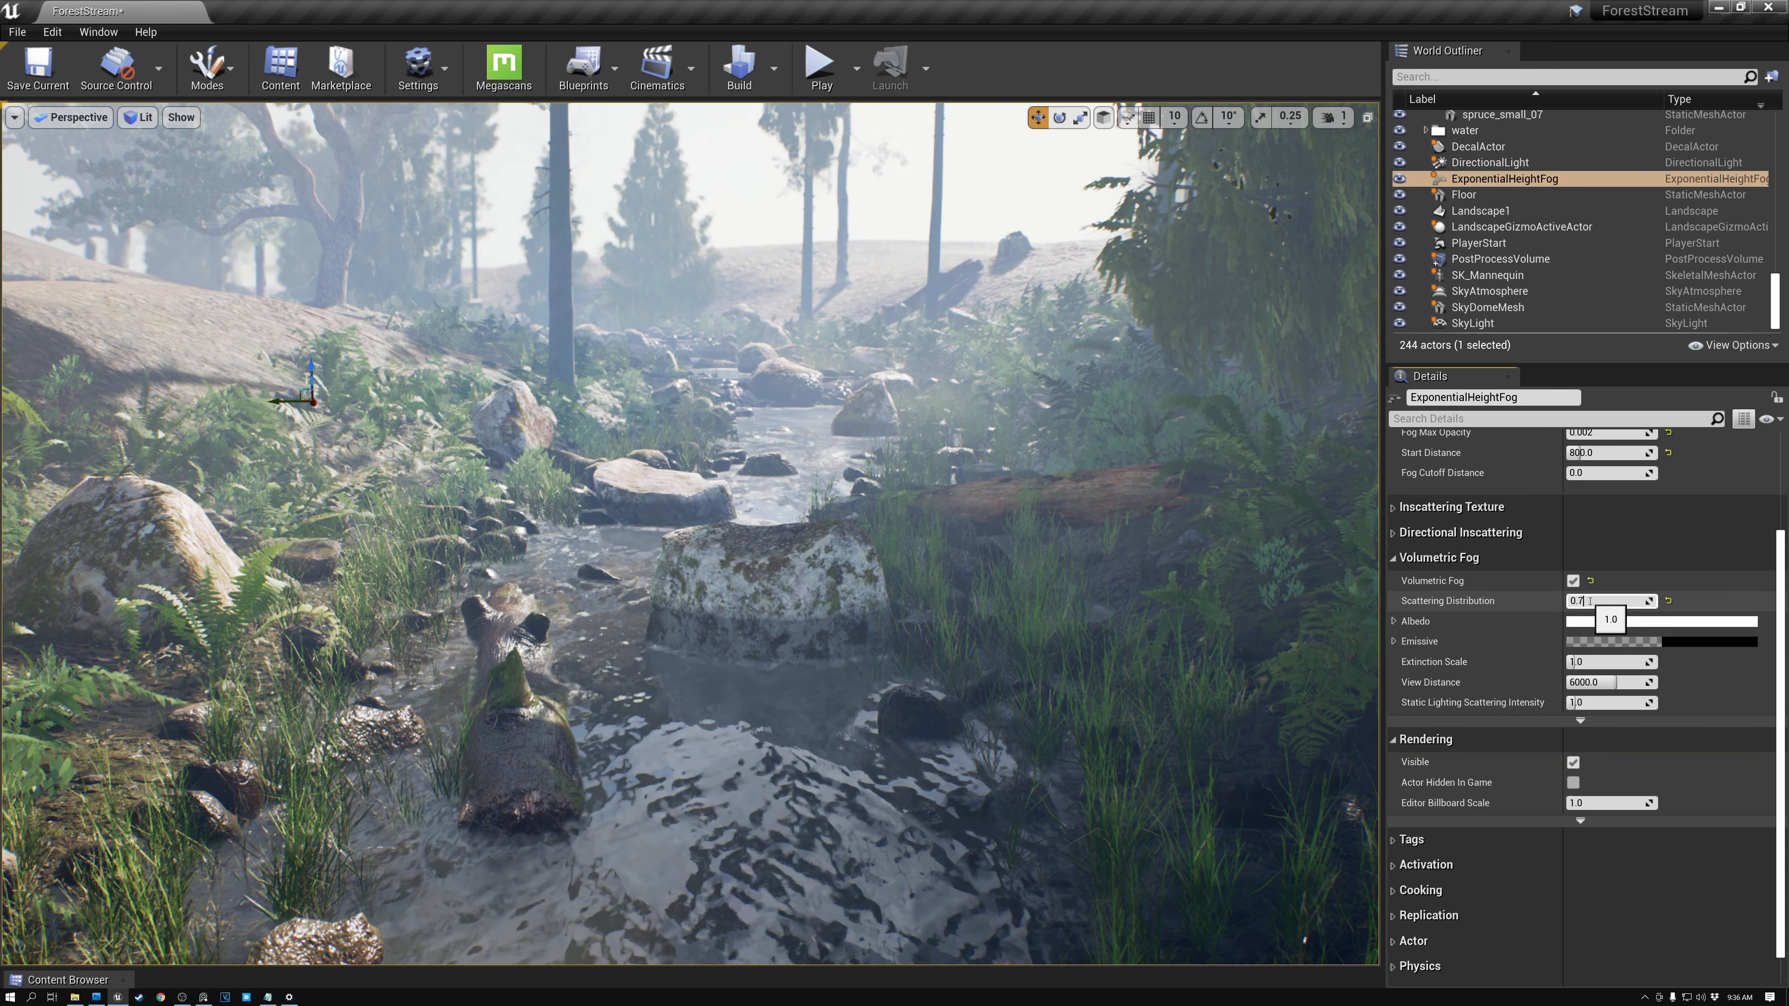
key(Return)
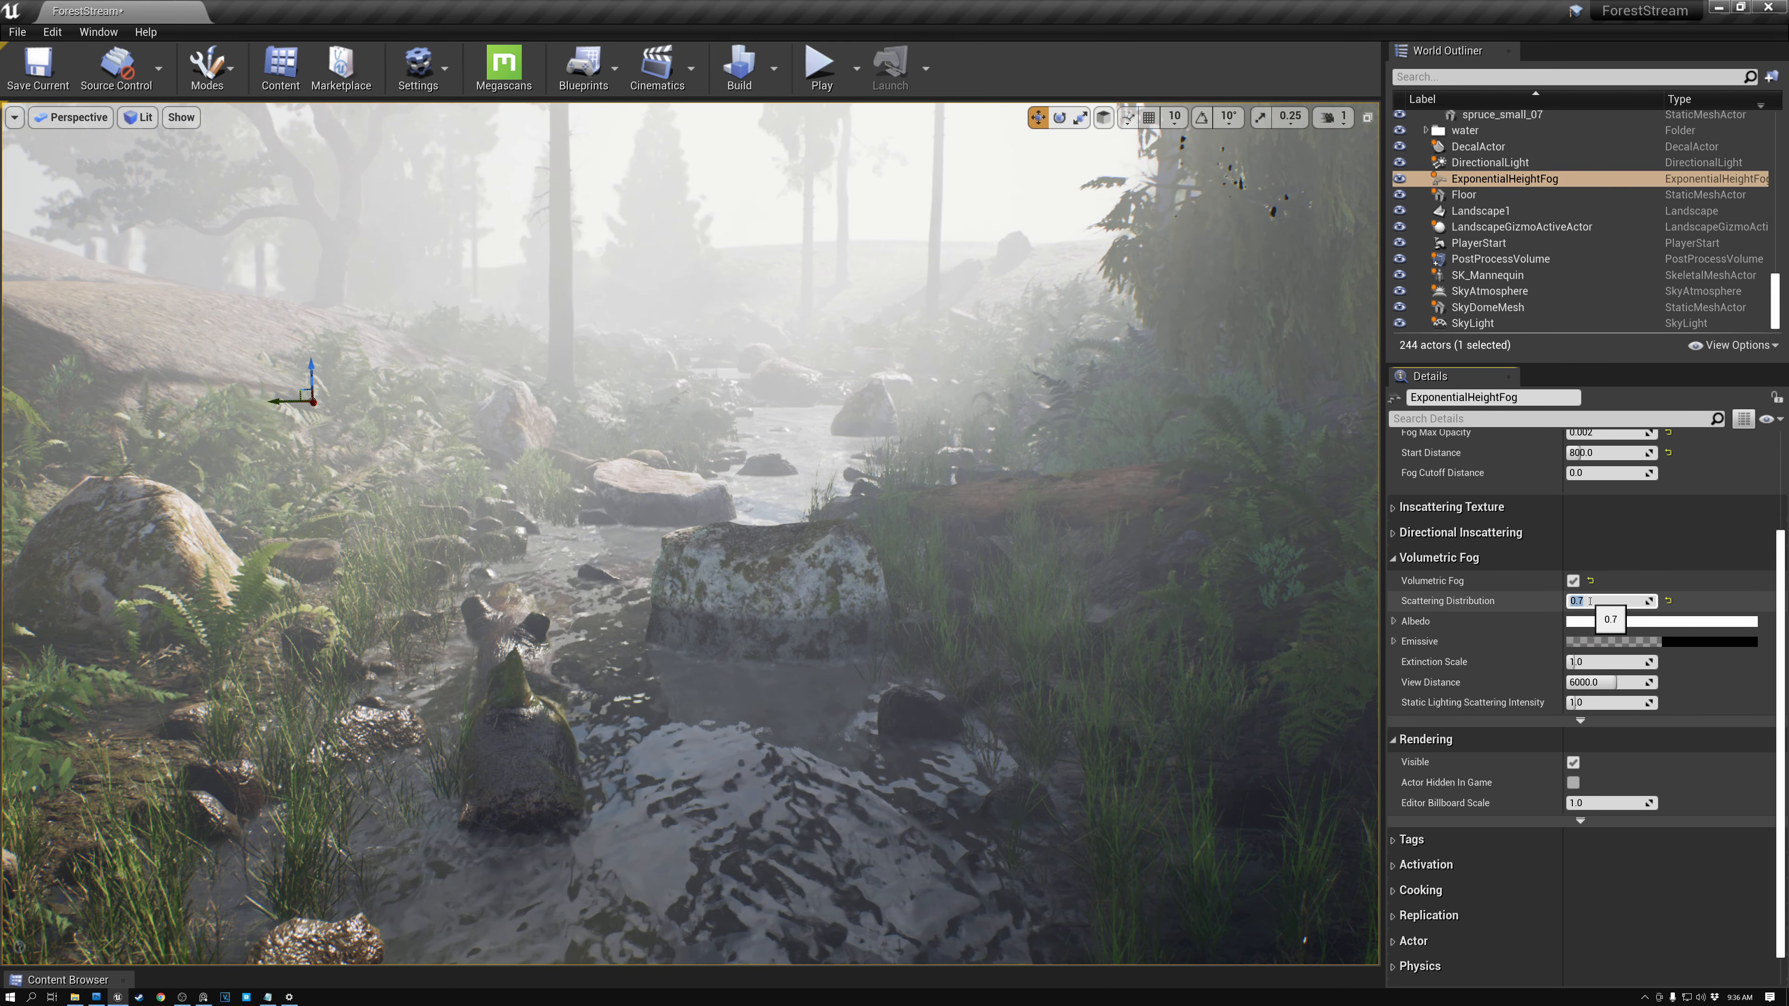
- Set the fog's Extinction Scale to 0.02 and its View Distance to 10000
click(1591, 663)
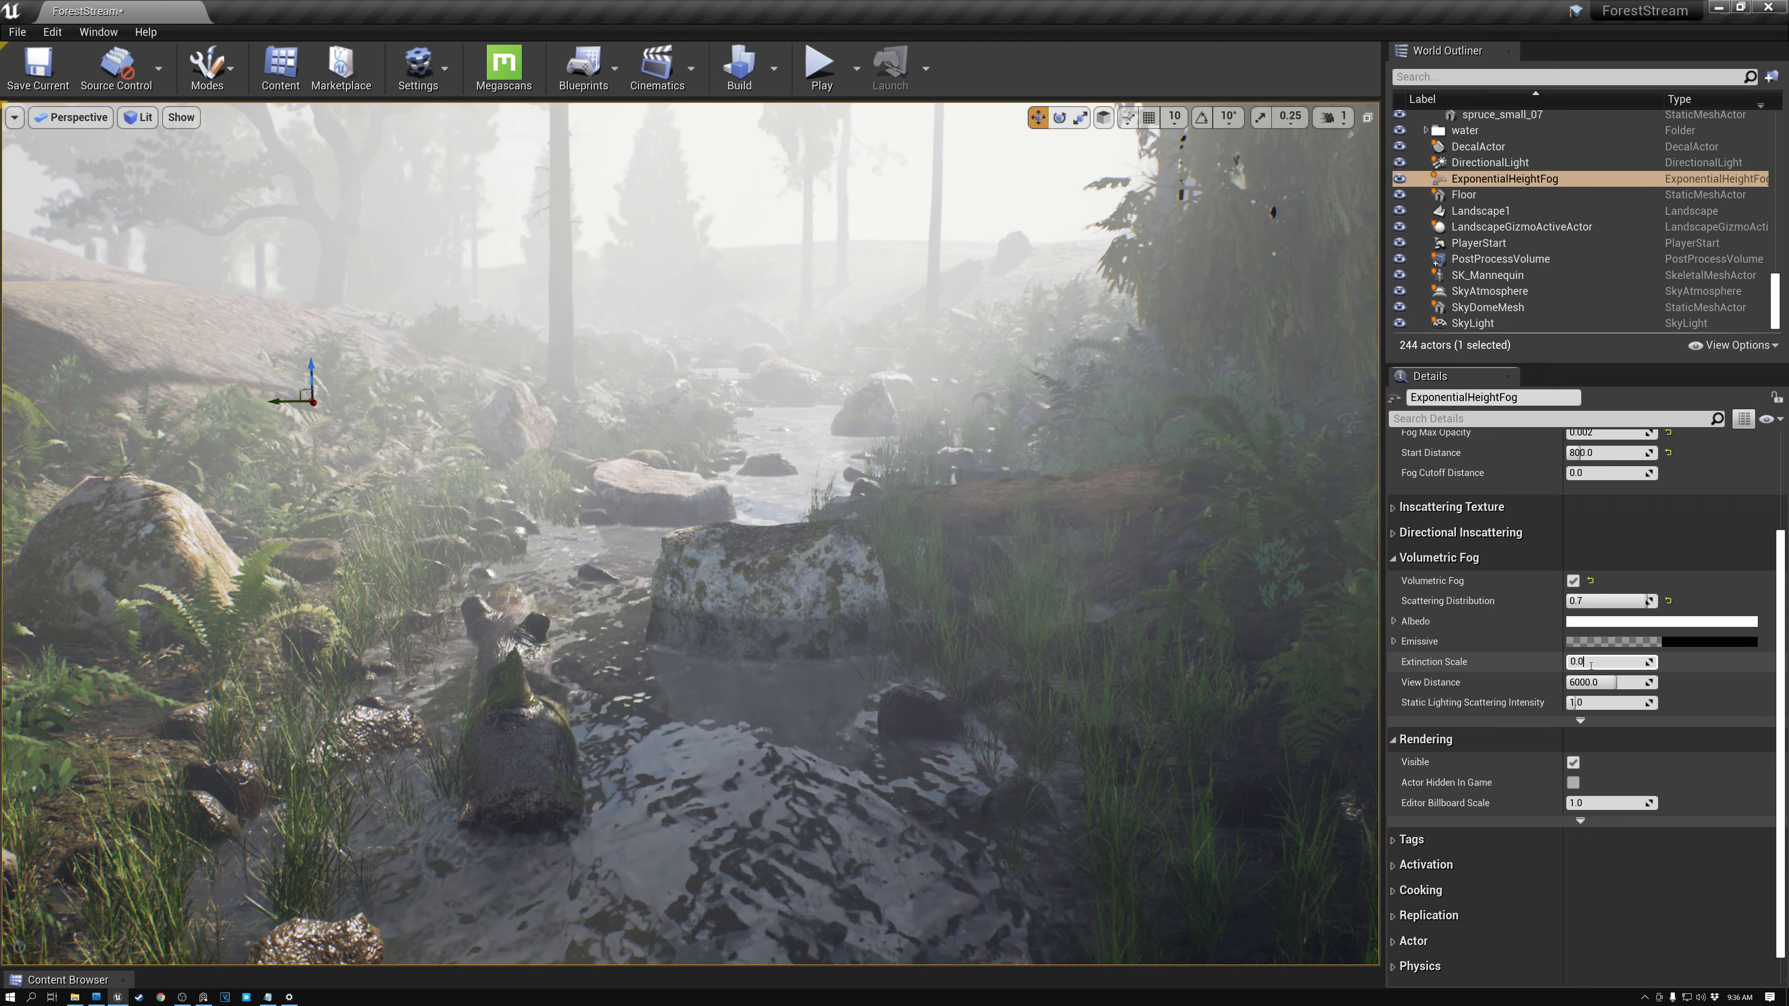
text(2)
key(Return)
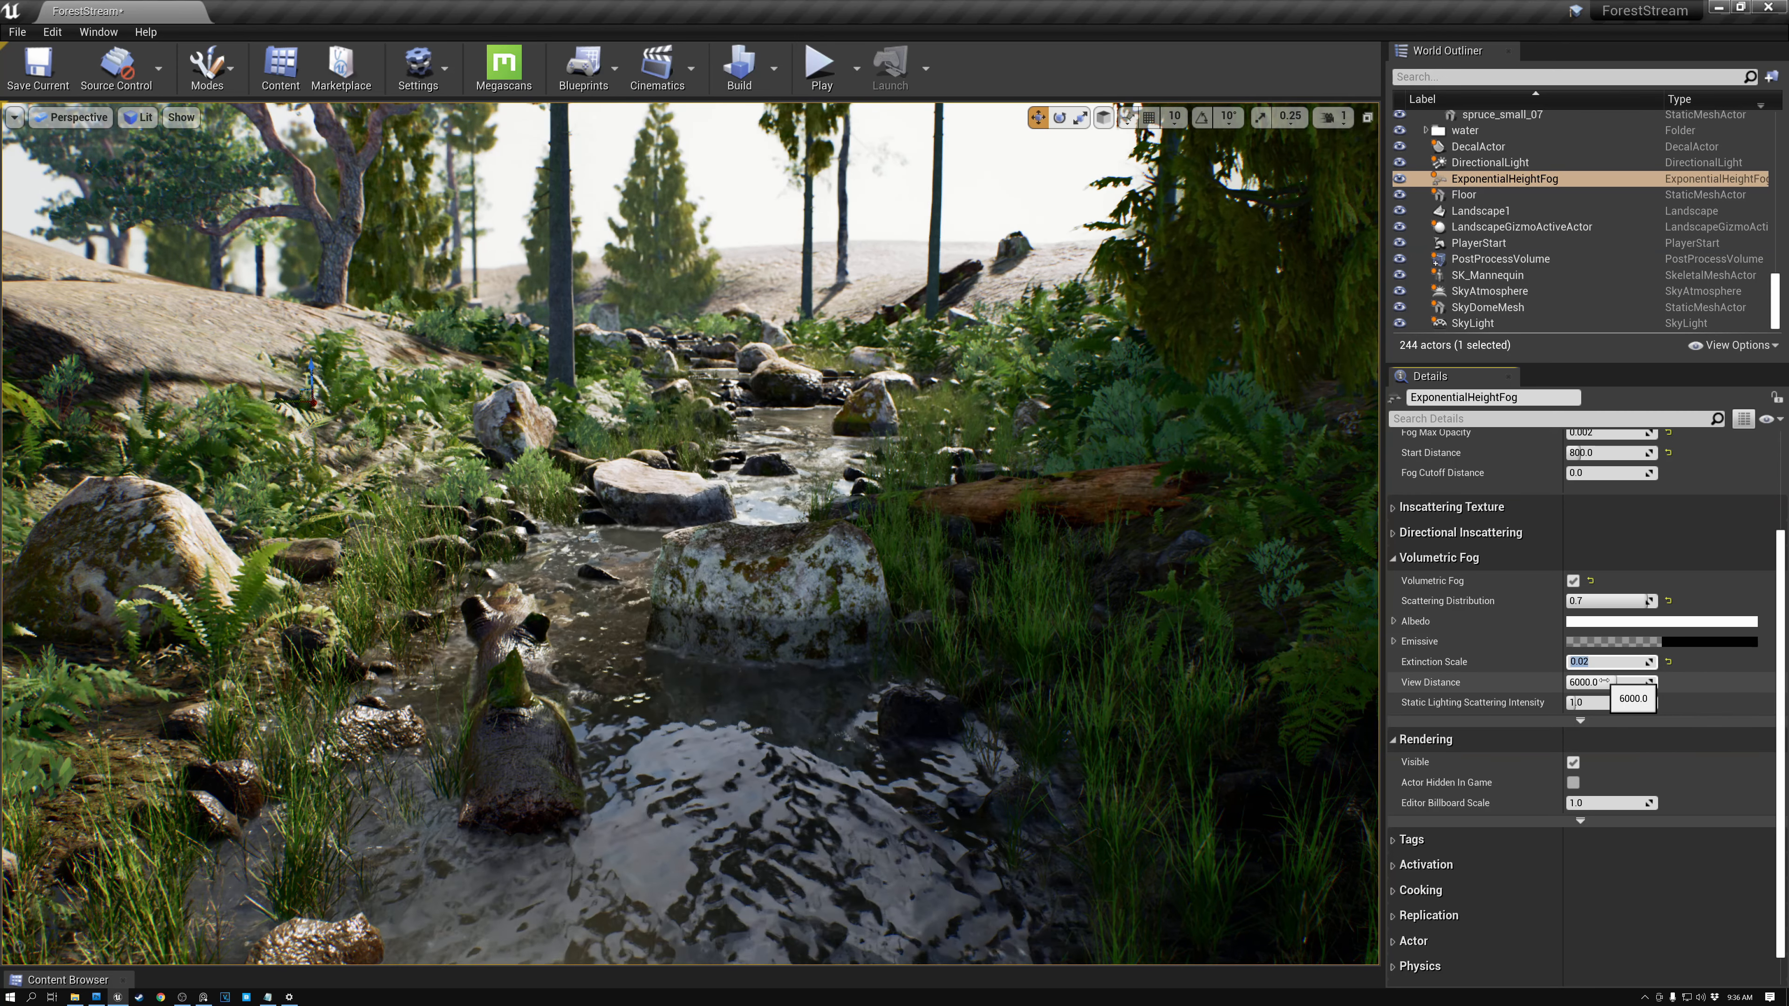
click(1605, 680)
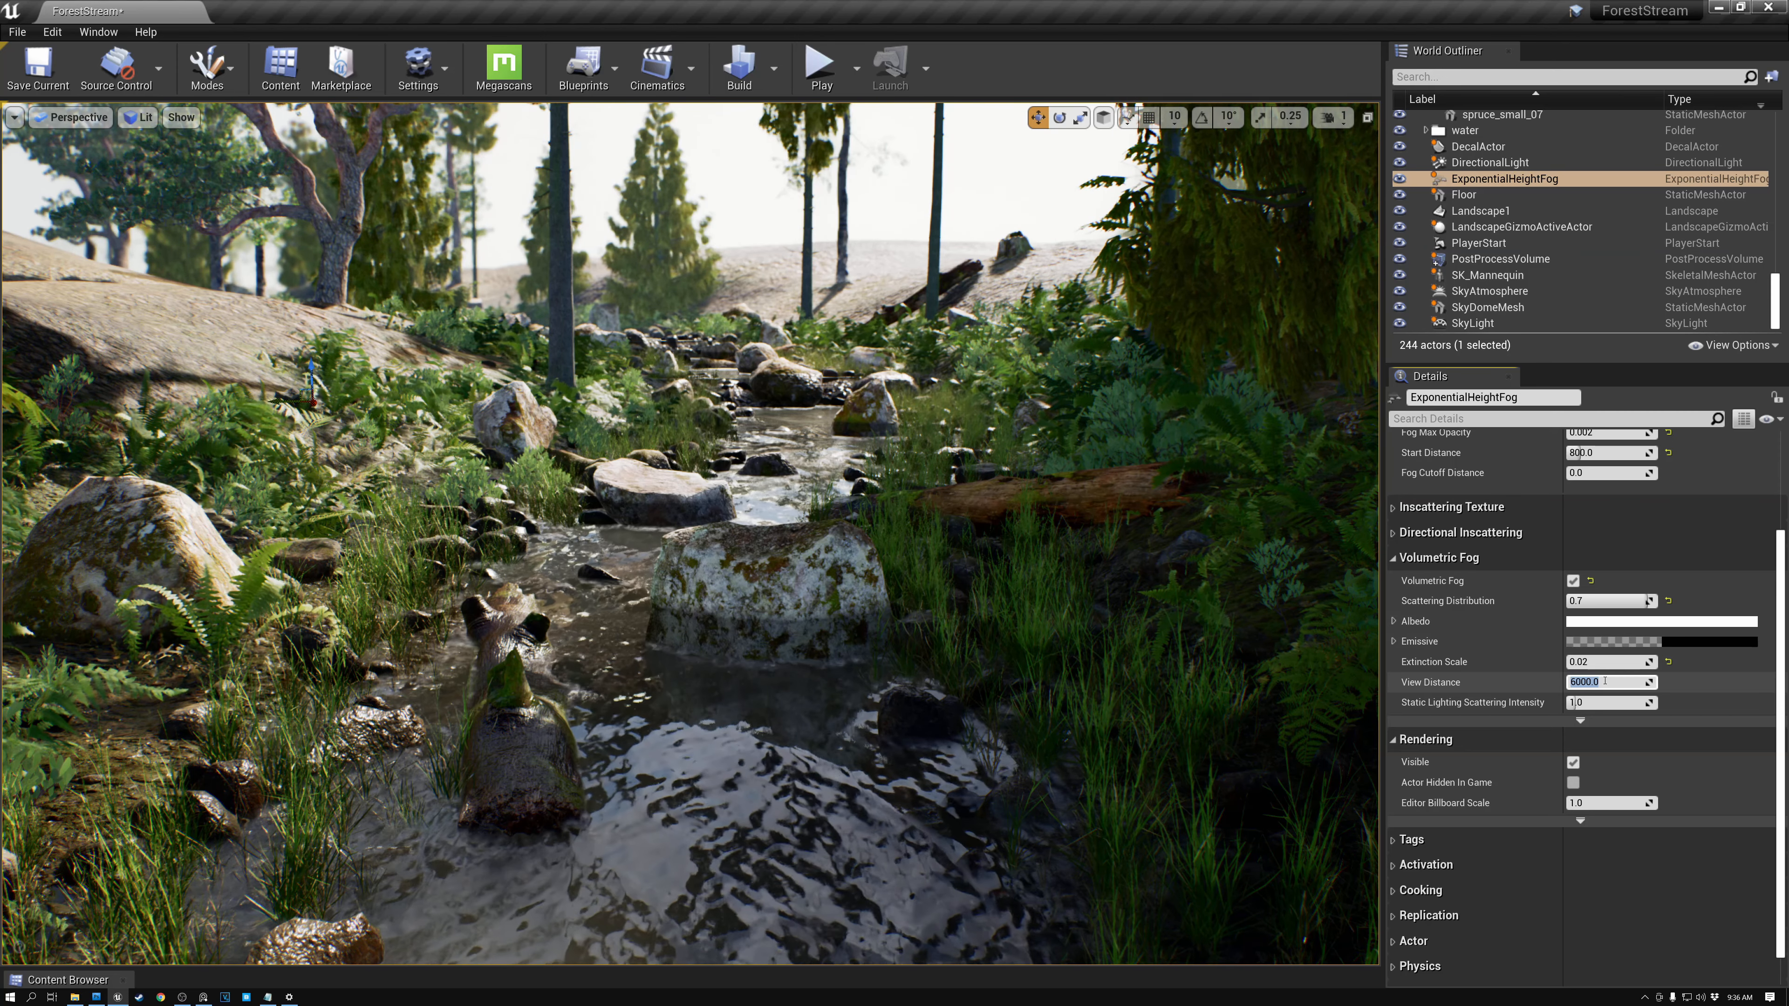
text(10)
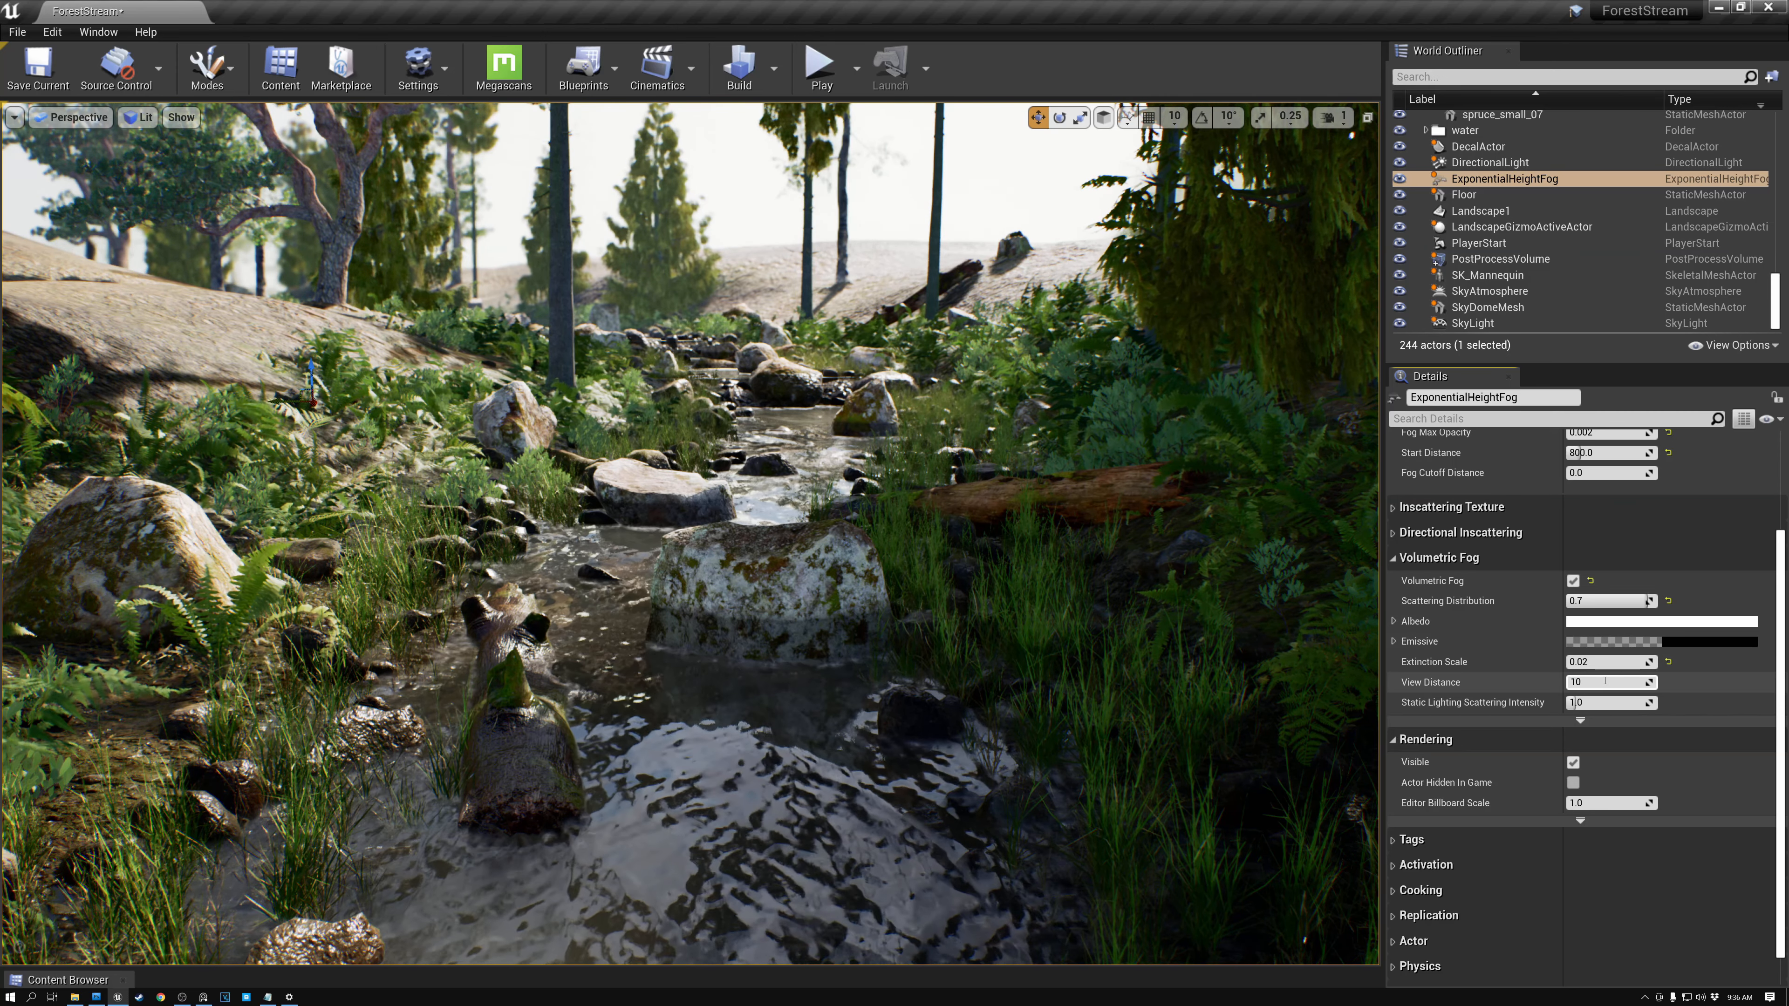
text(00)
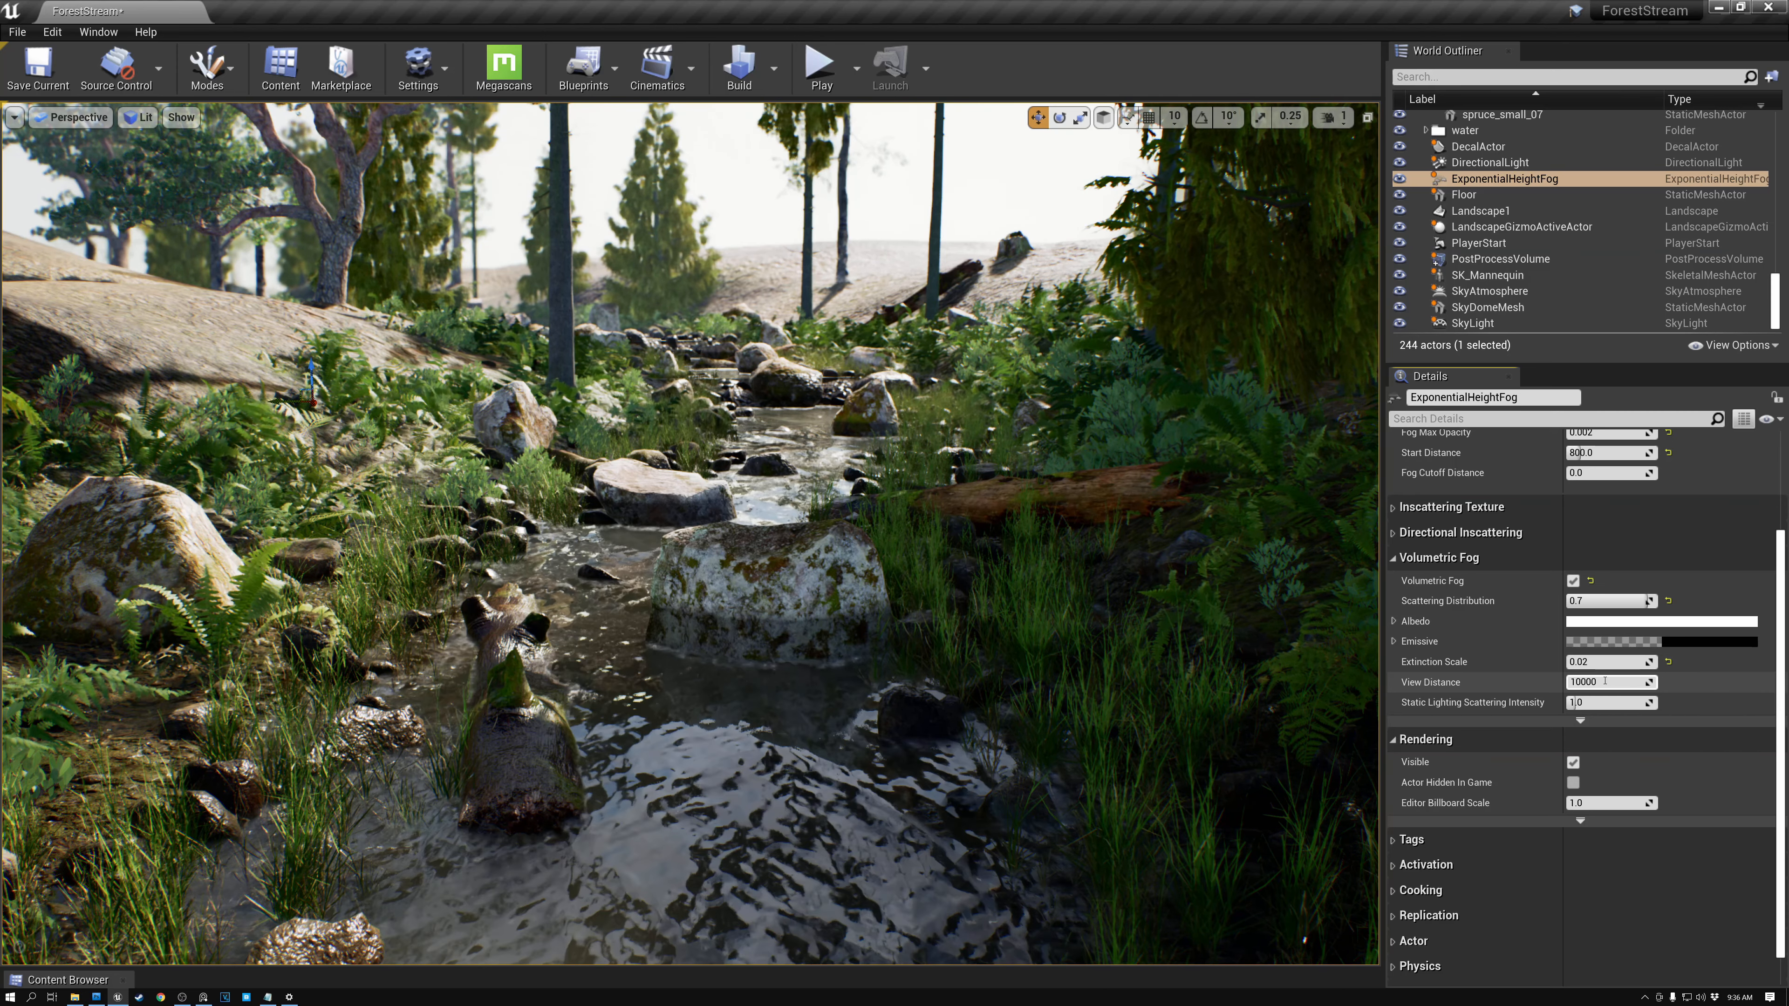
key(Return)
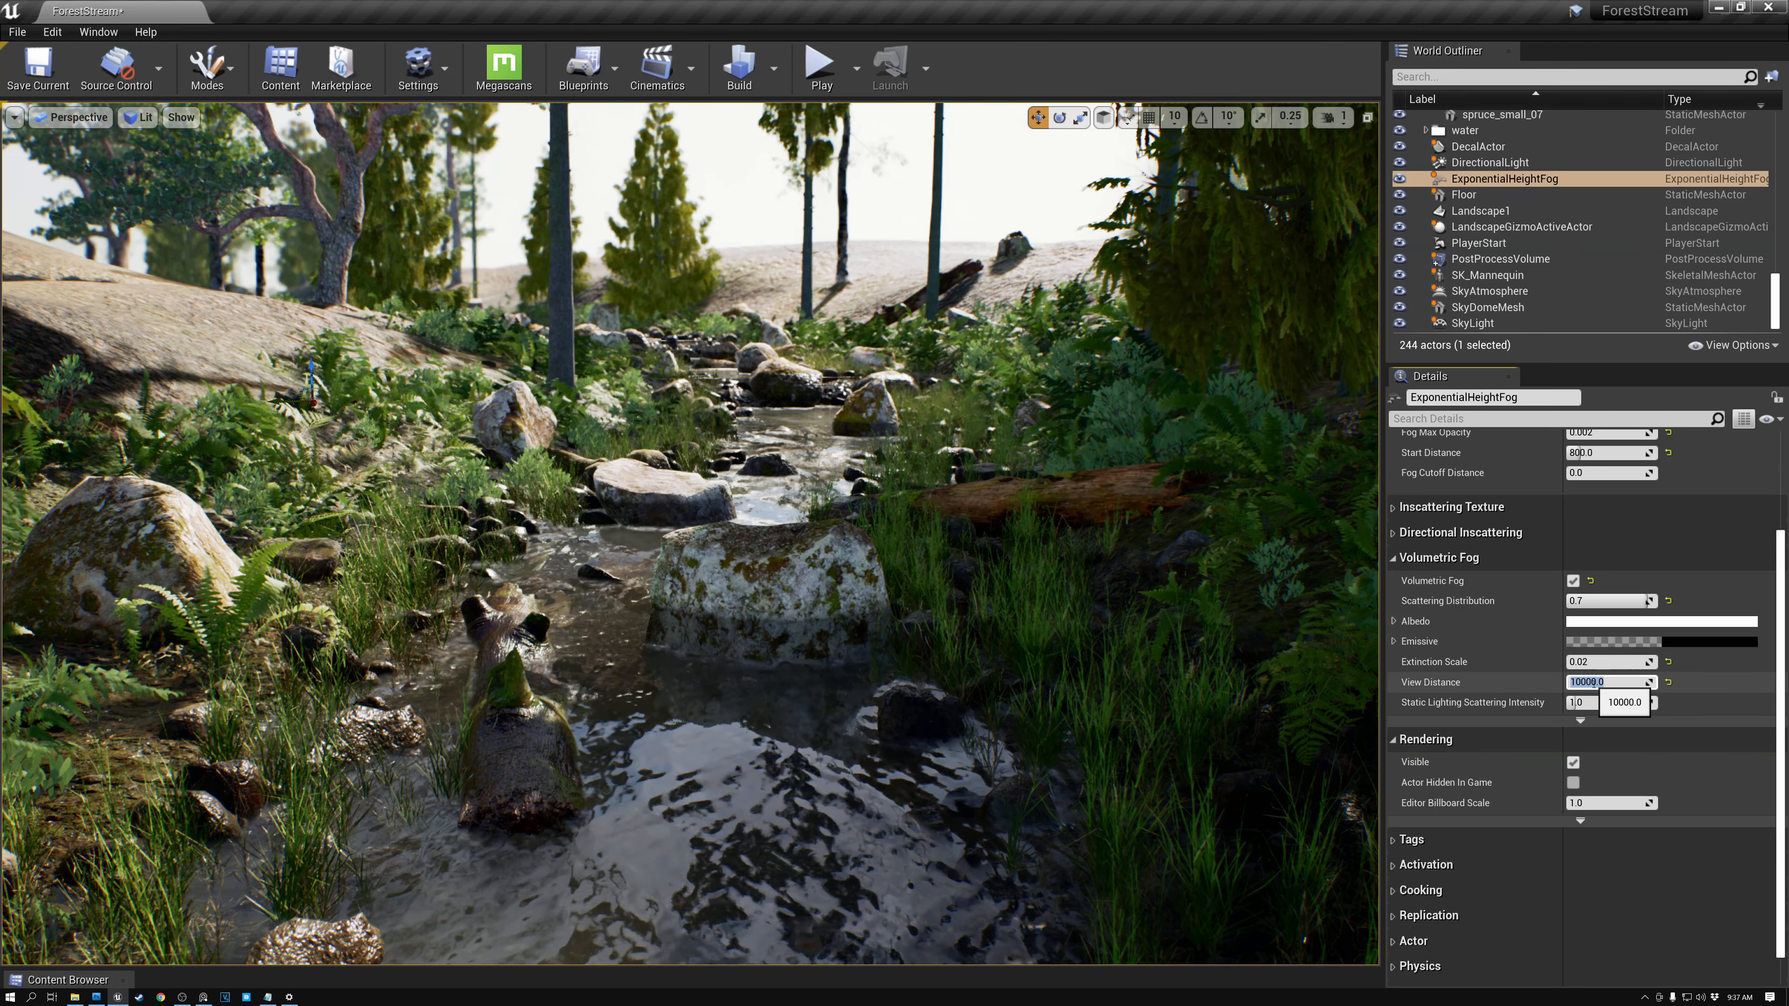
- Try an Extinction Scale of 0.2, then reset Extinction Scale to its default
click(1596, 660)
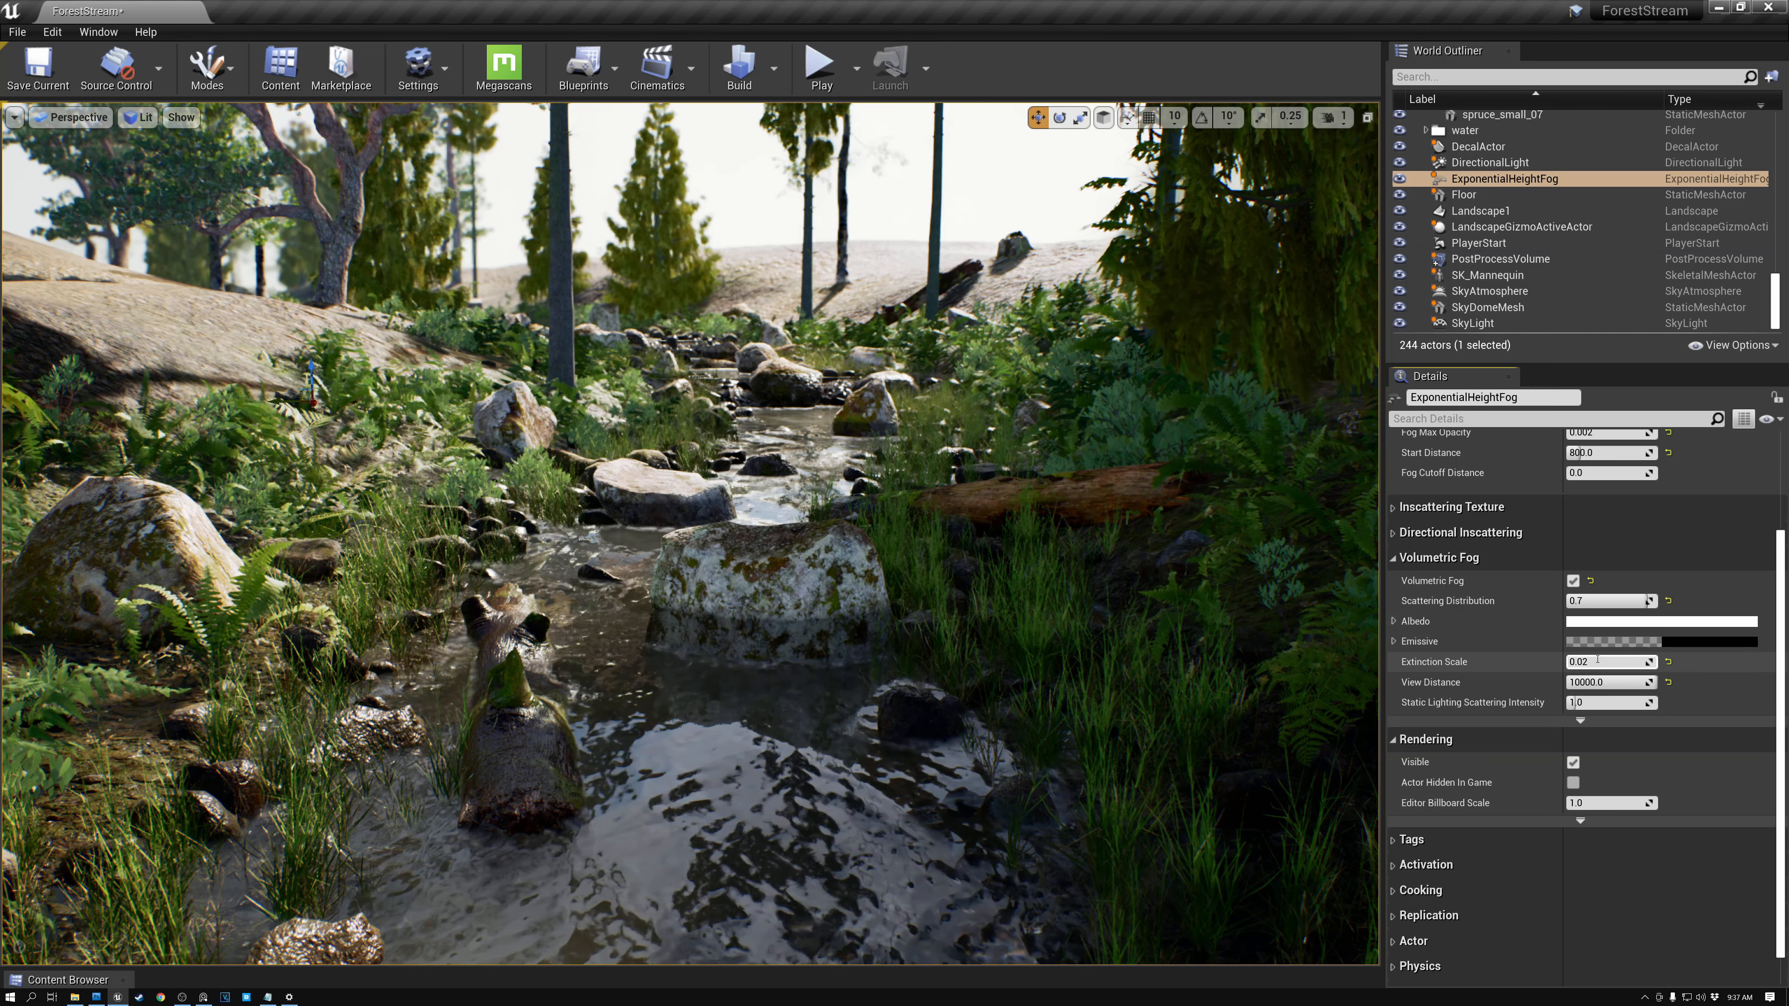
text(0.2)
key(Return)
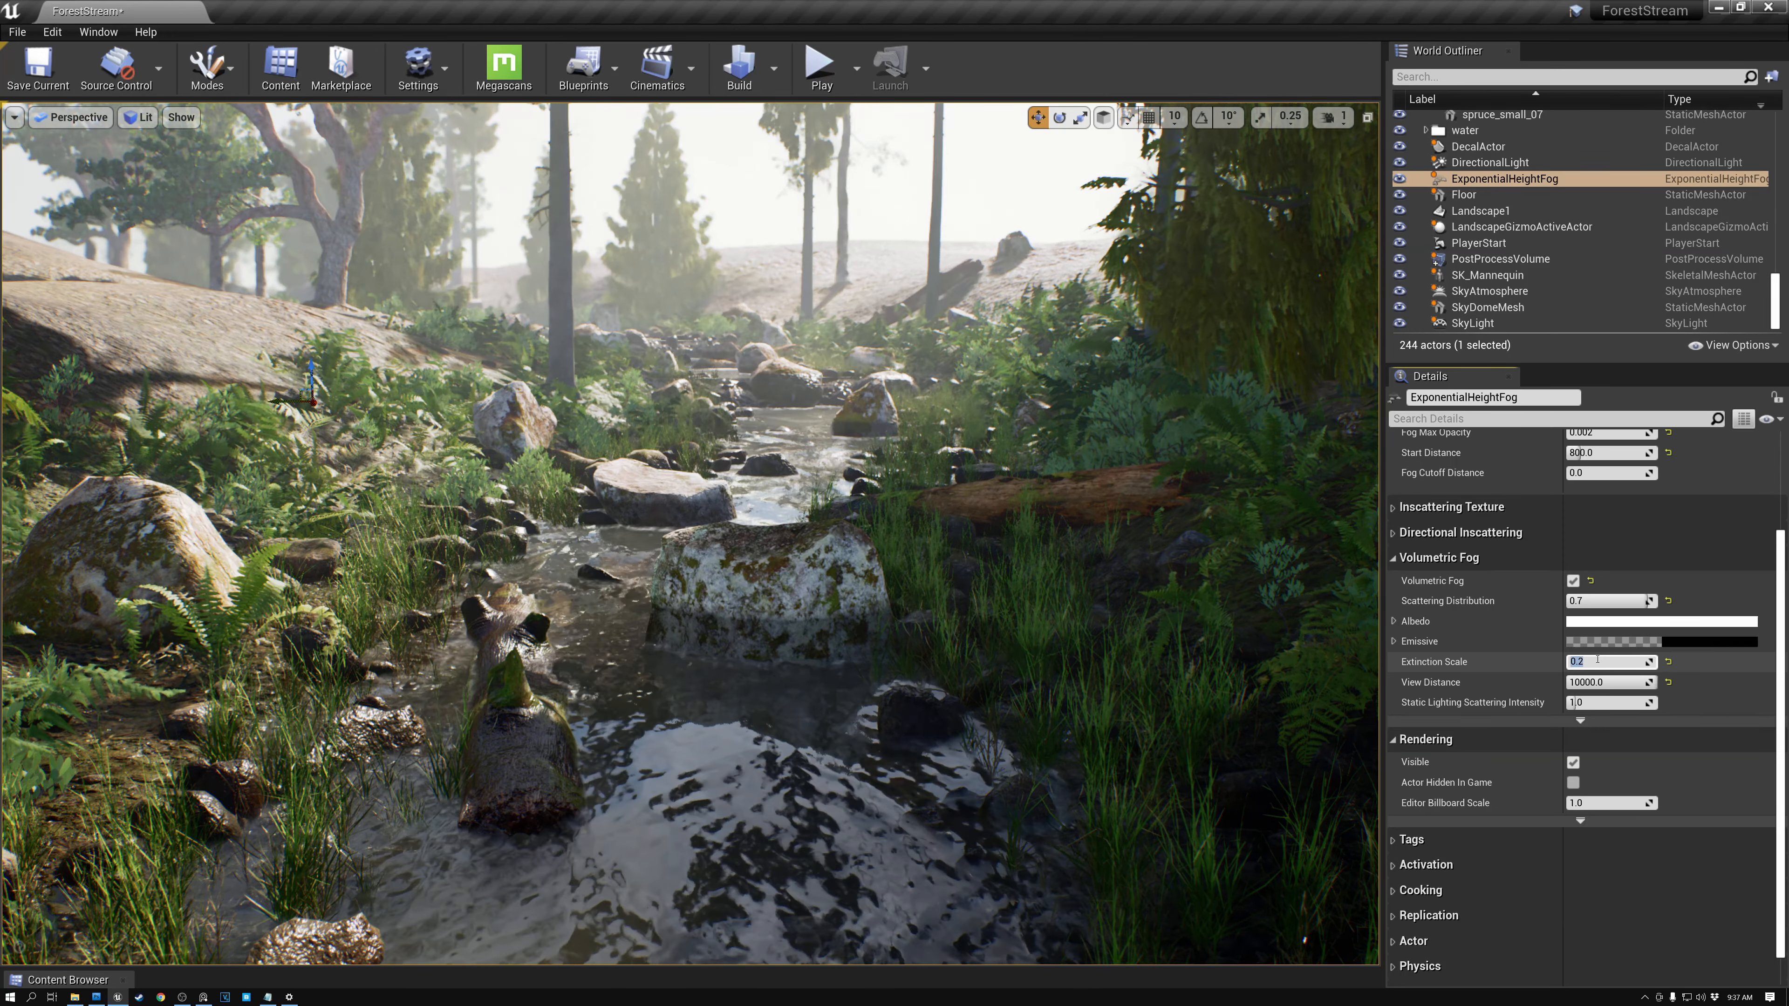
click(1669, 663)
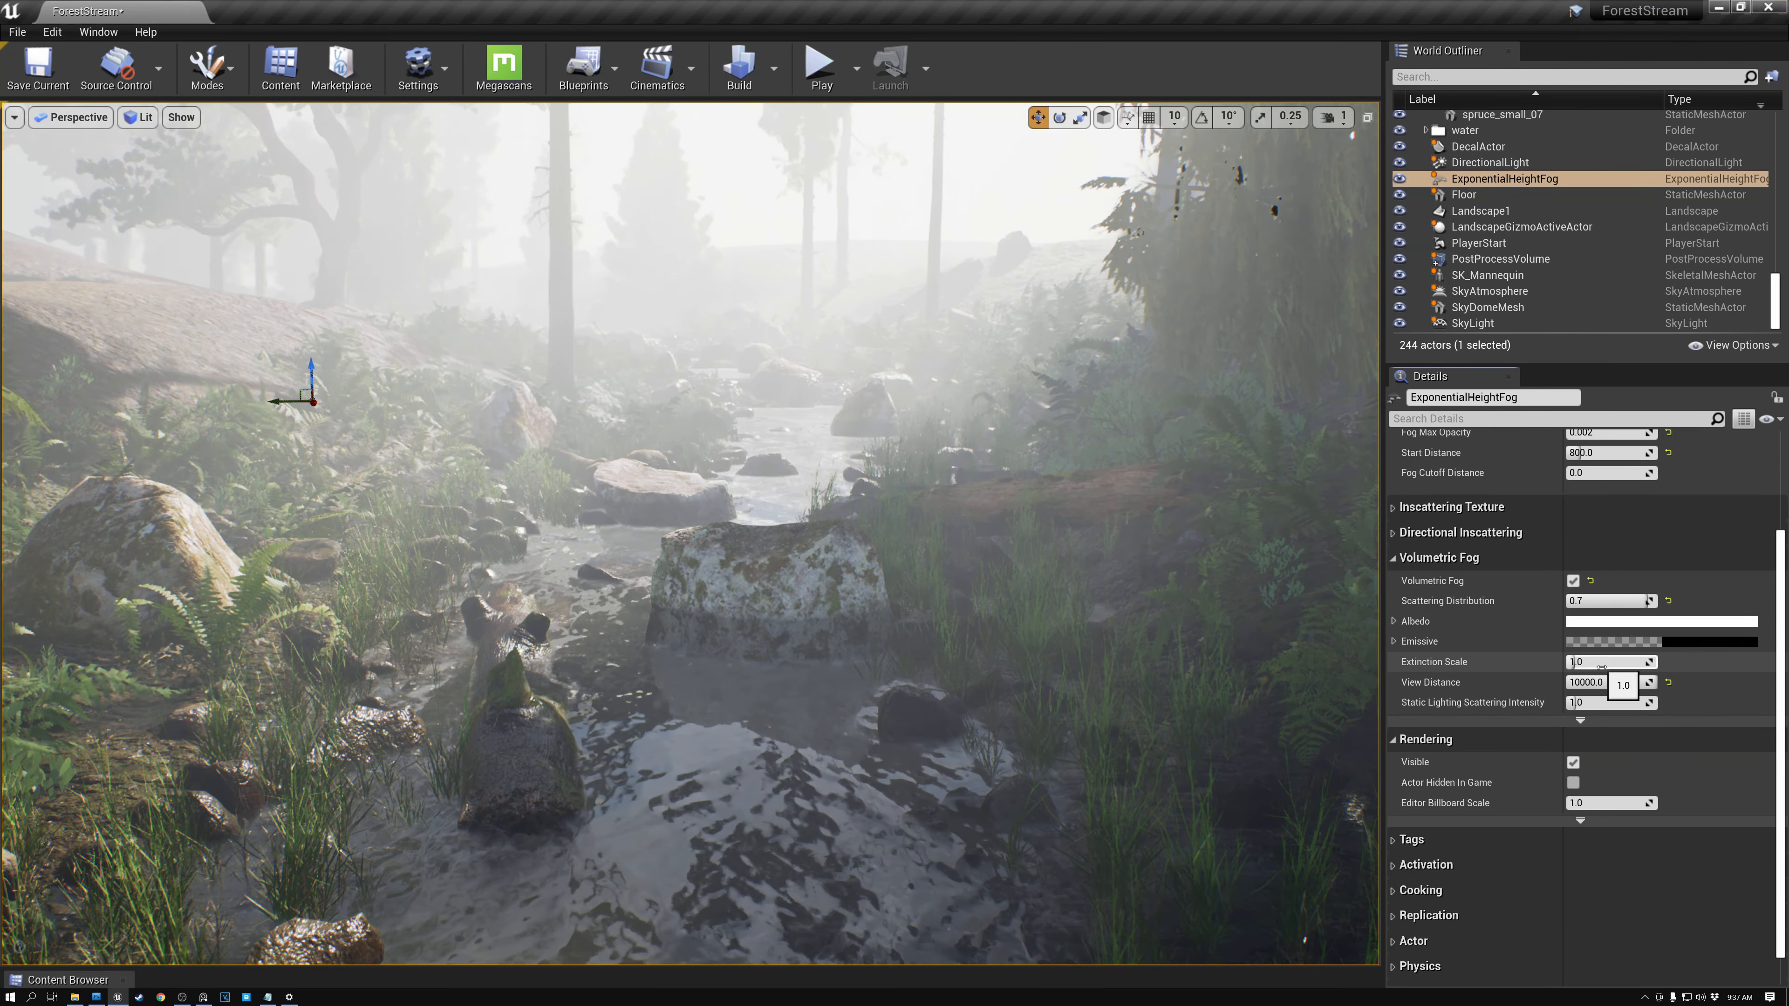
- Set the fog's volumetric View Distance to 100000
click(1607, 682)
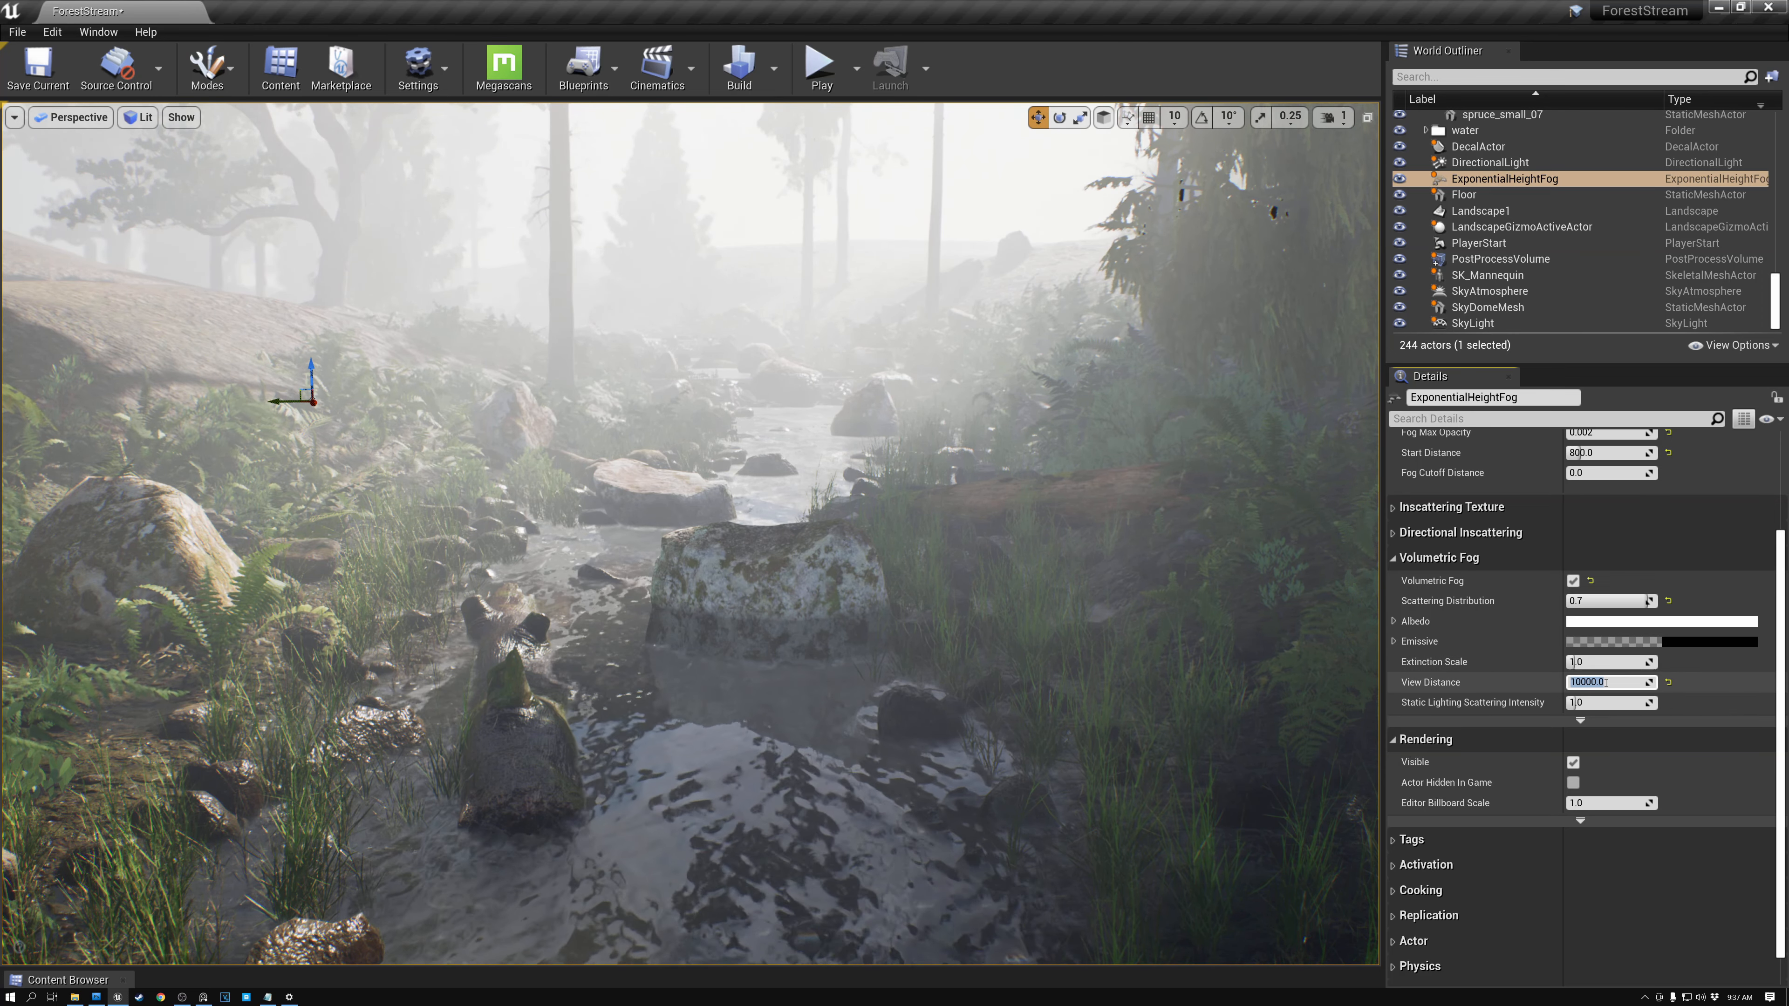
text(1)
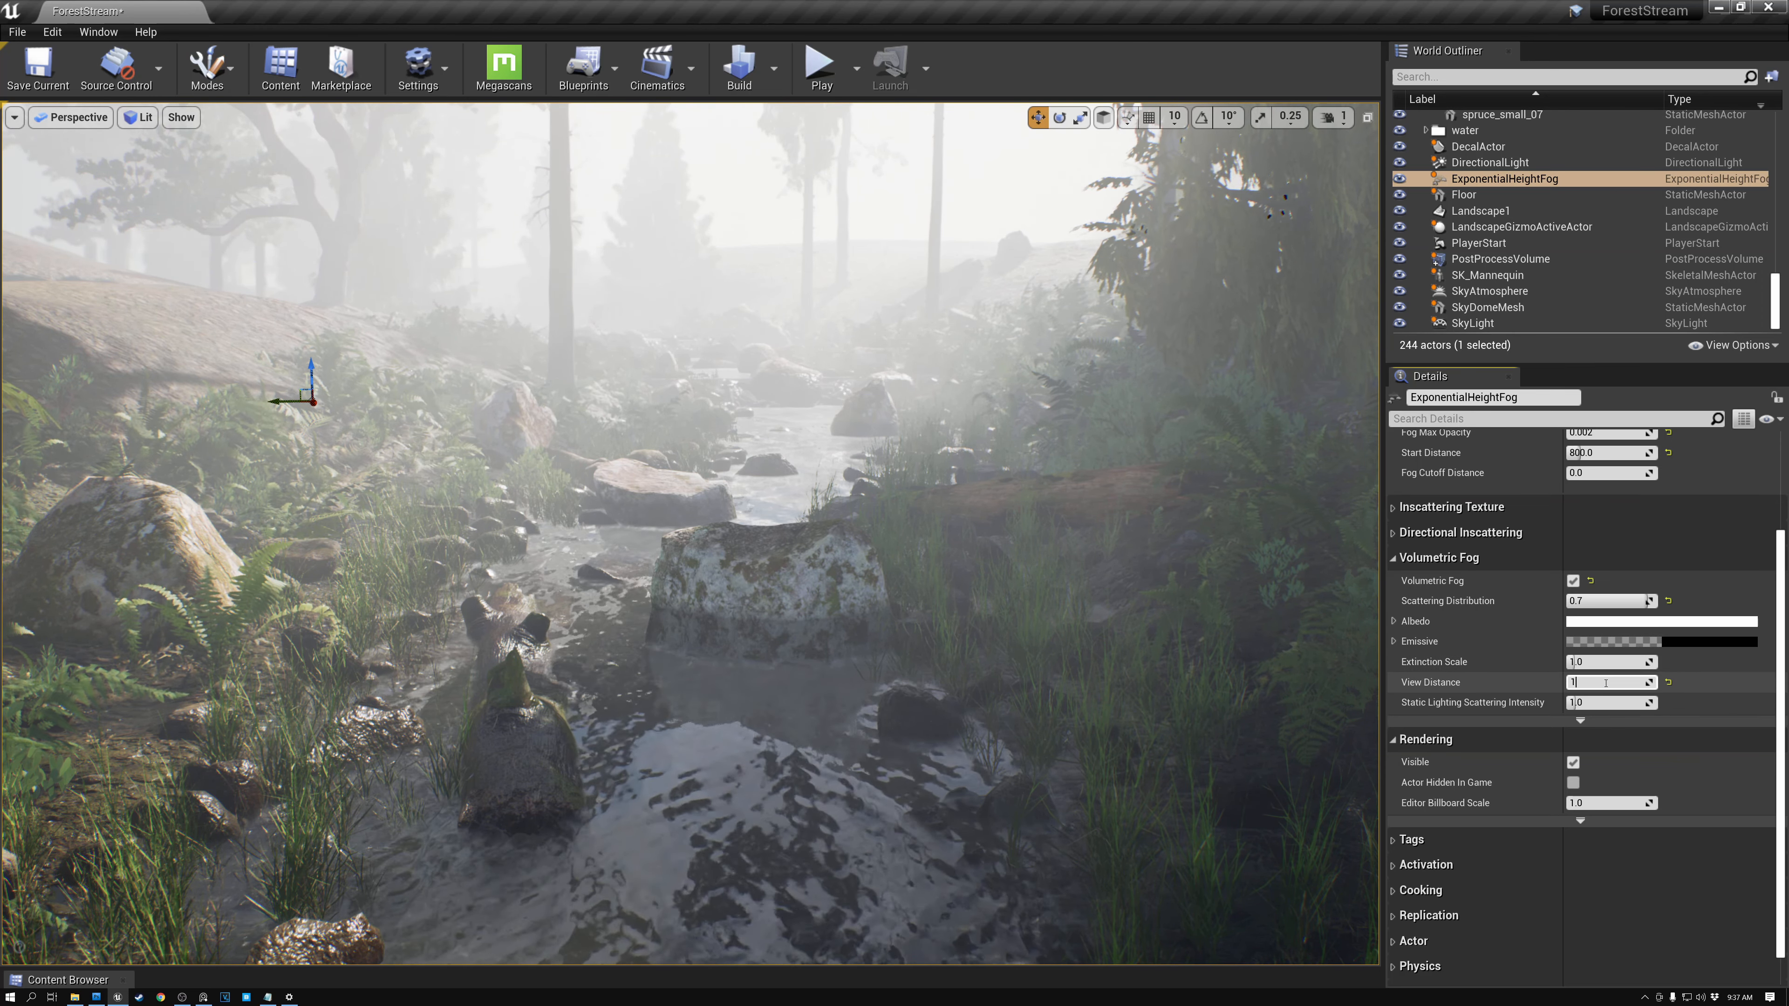
text(00000)
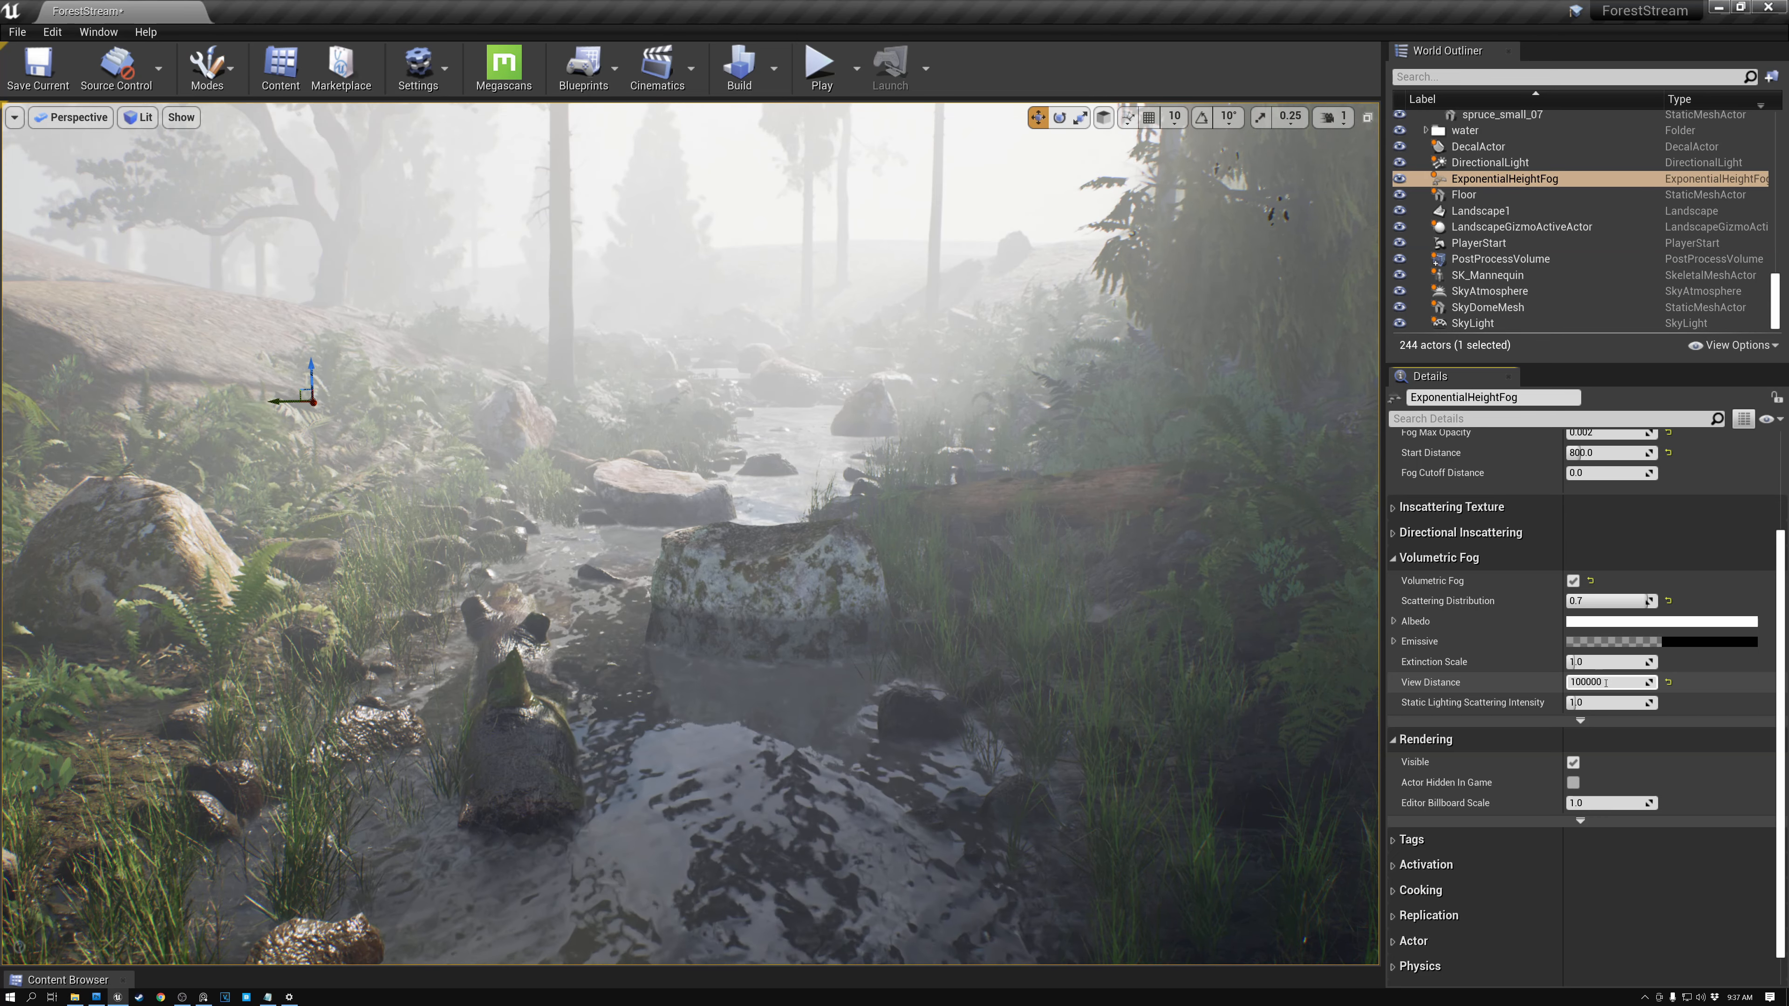
key(Return)
right_drag(923, 523, 954, 474)
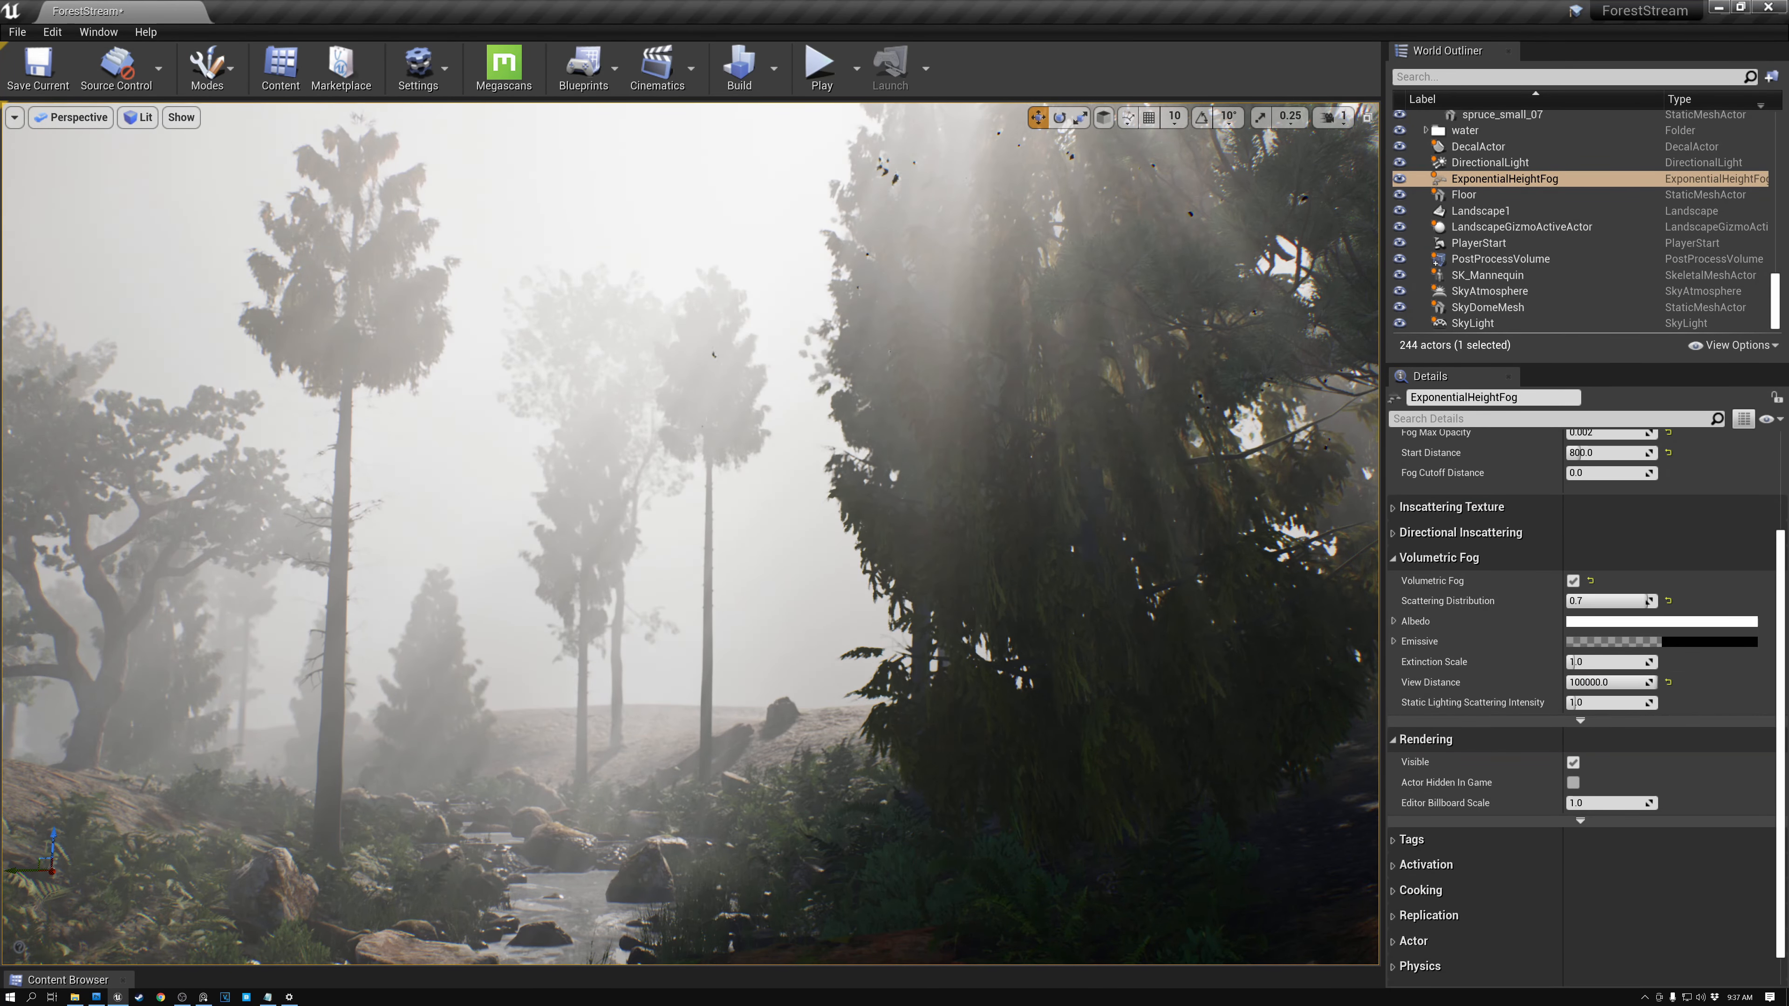
- Reselect the Exponential Height Fog and set View Distance to 10000 and Extinction Scale to 0.02
right_click(901, 546)
click(756, 228)
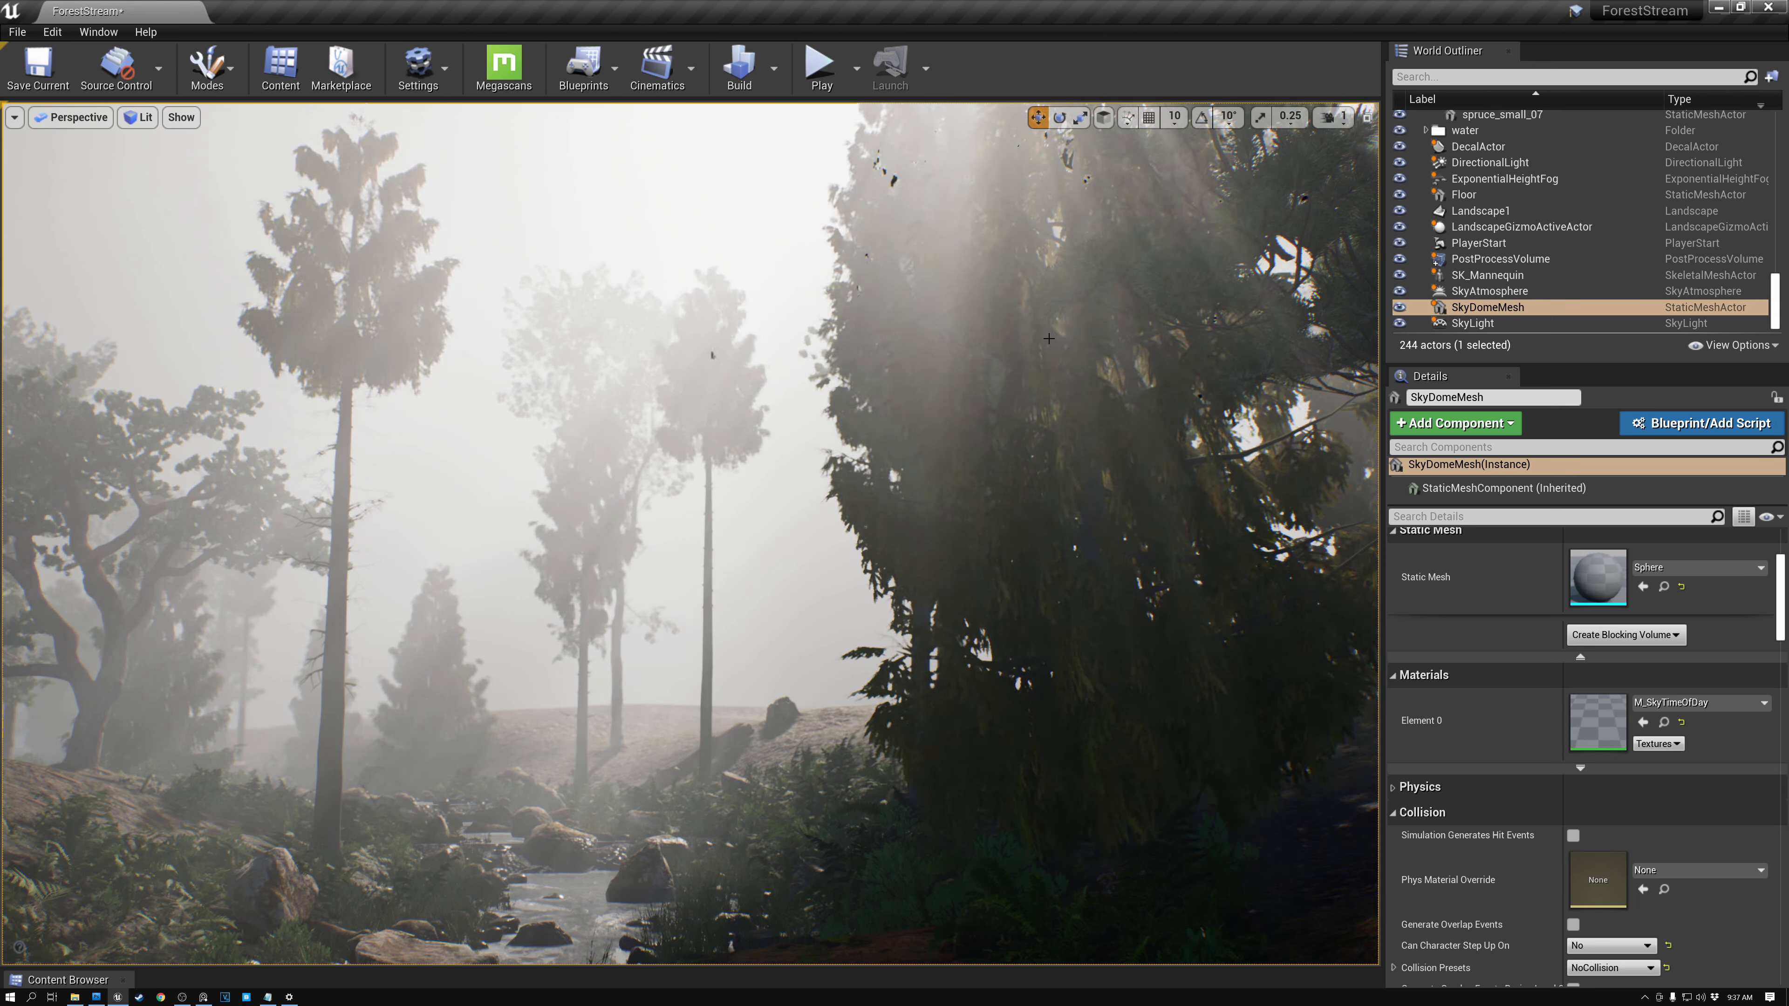
click(1504, 179)
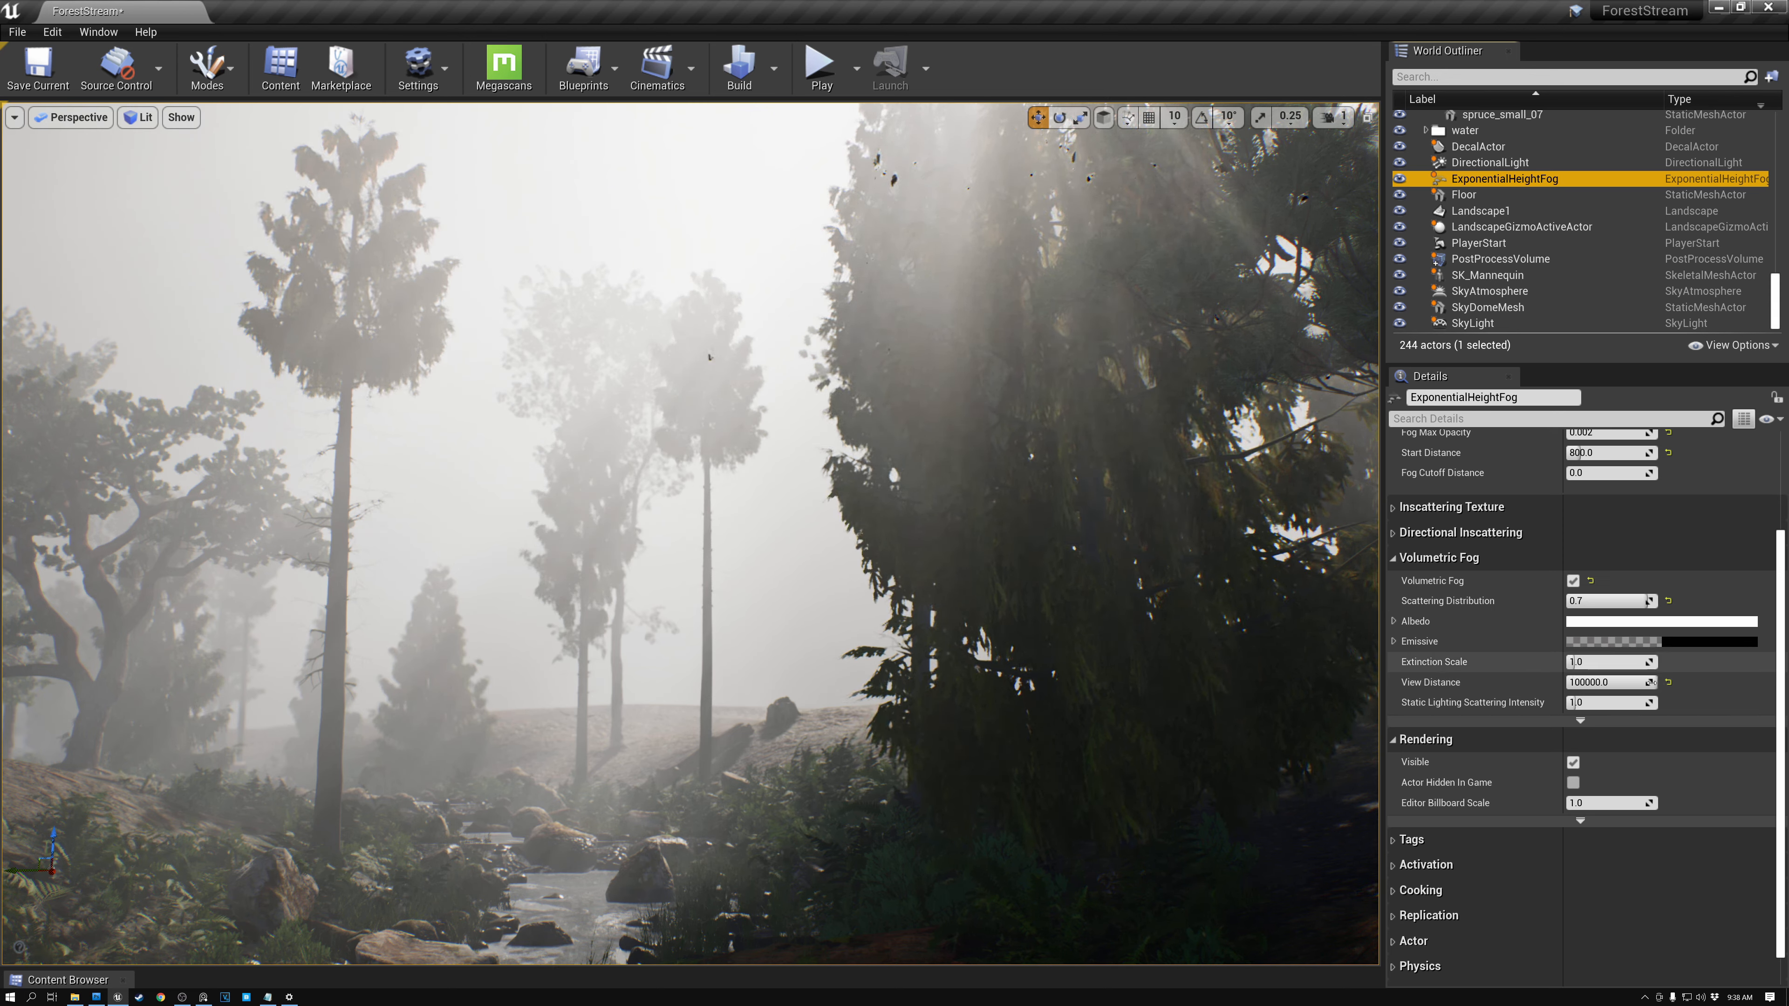
click(1617, 683)
click(1619, 685)
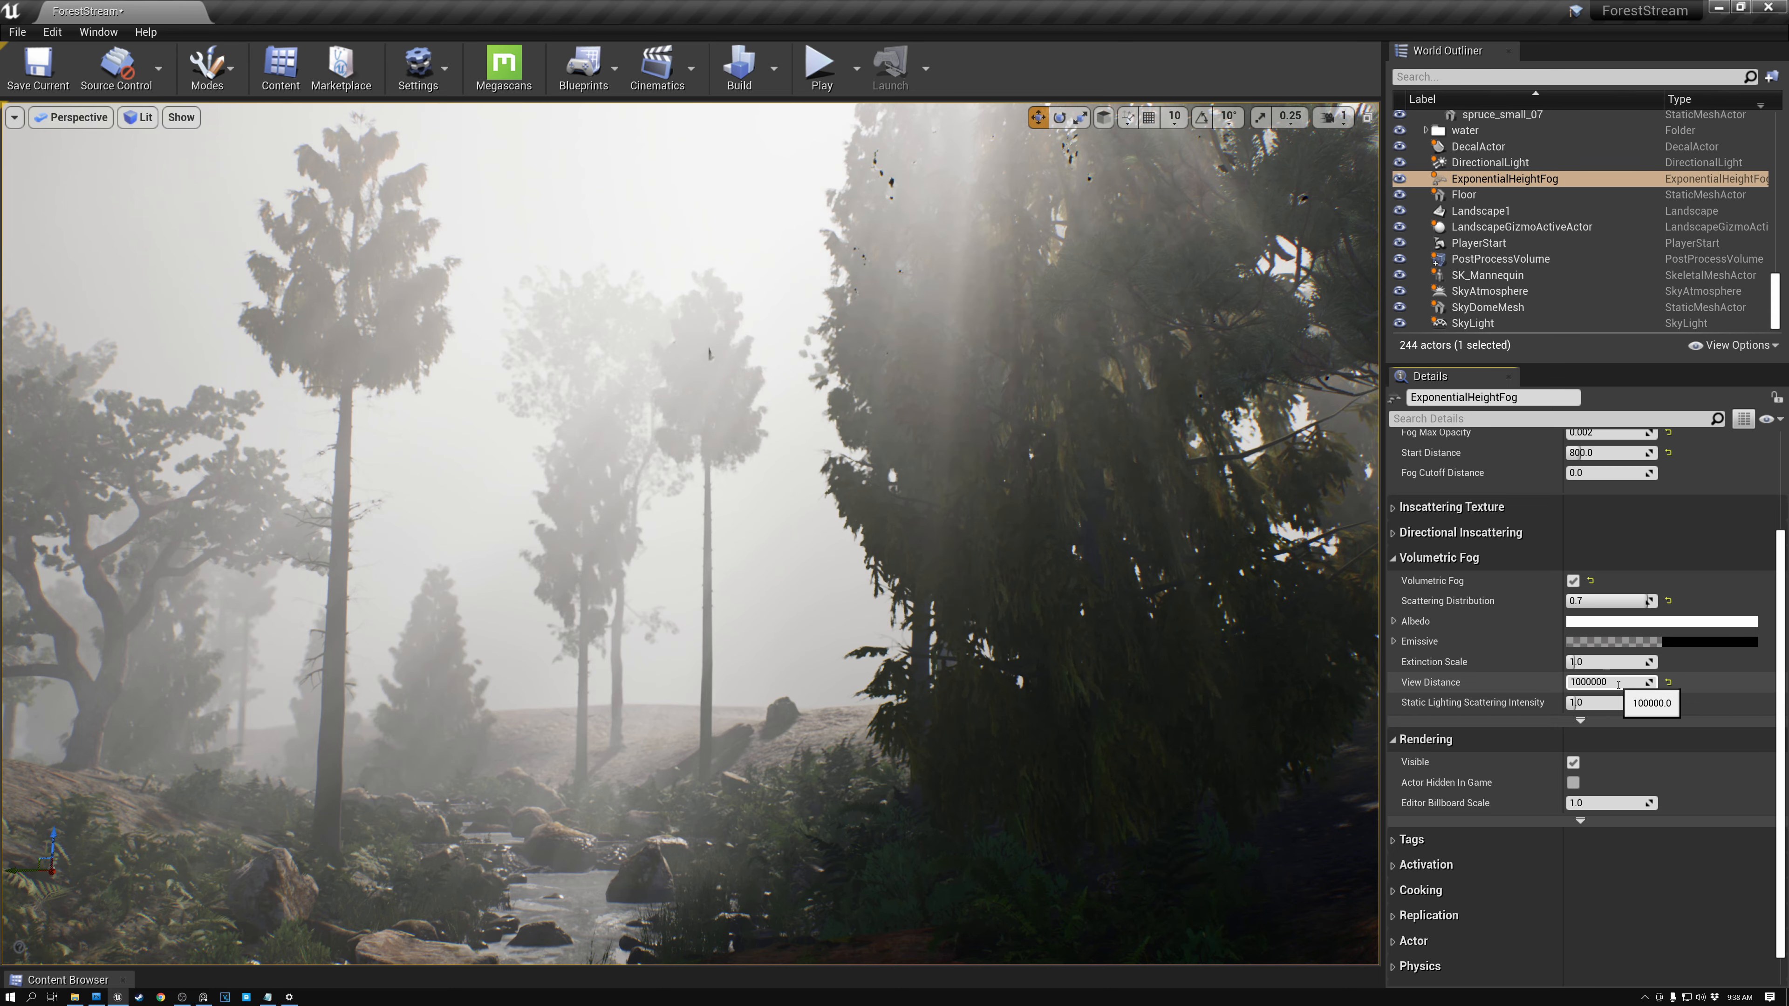
key(Return)
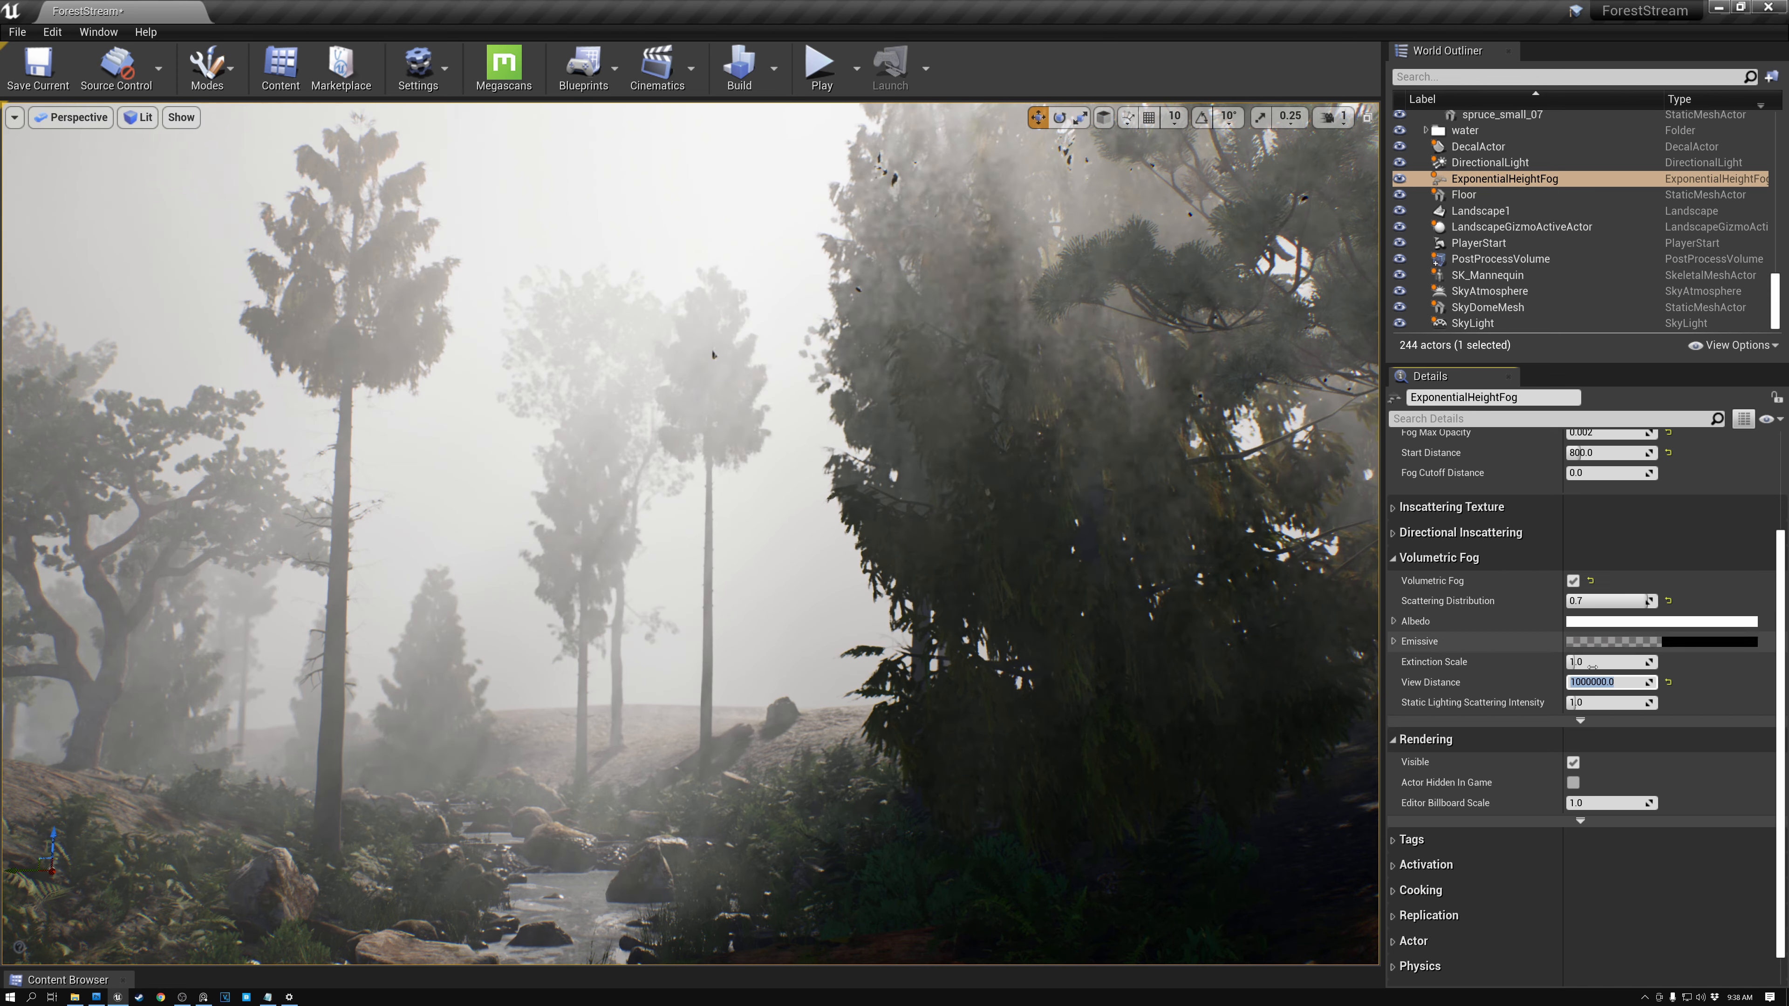
text(10000)
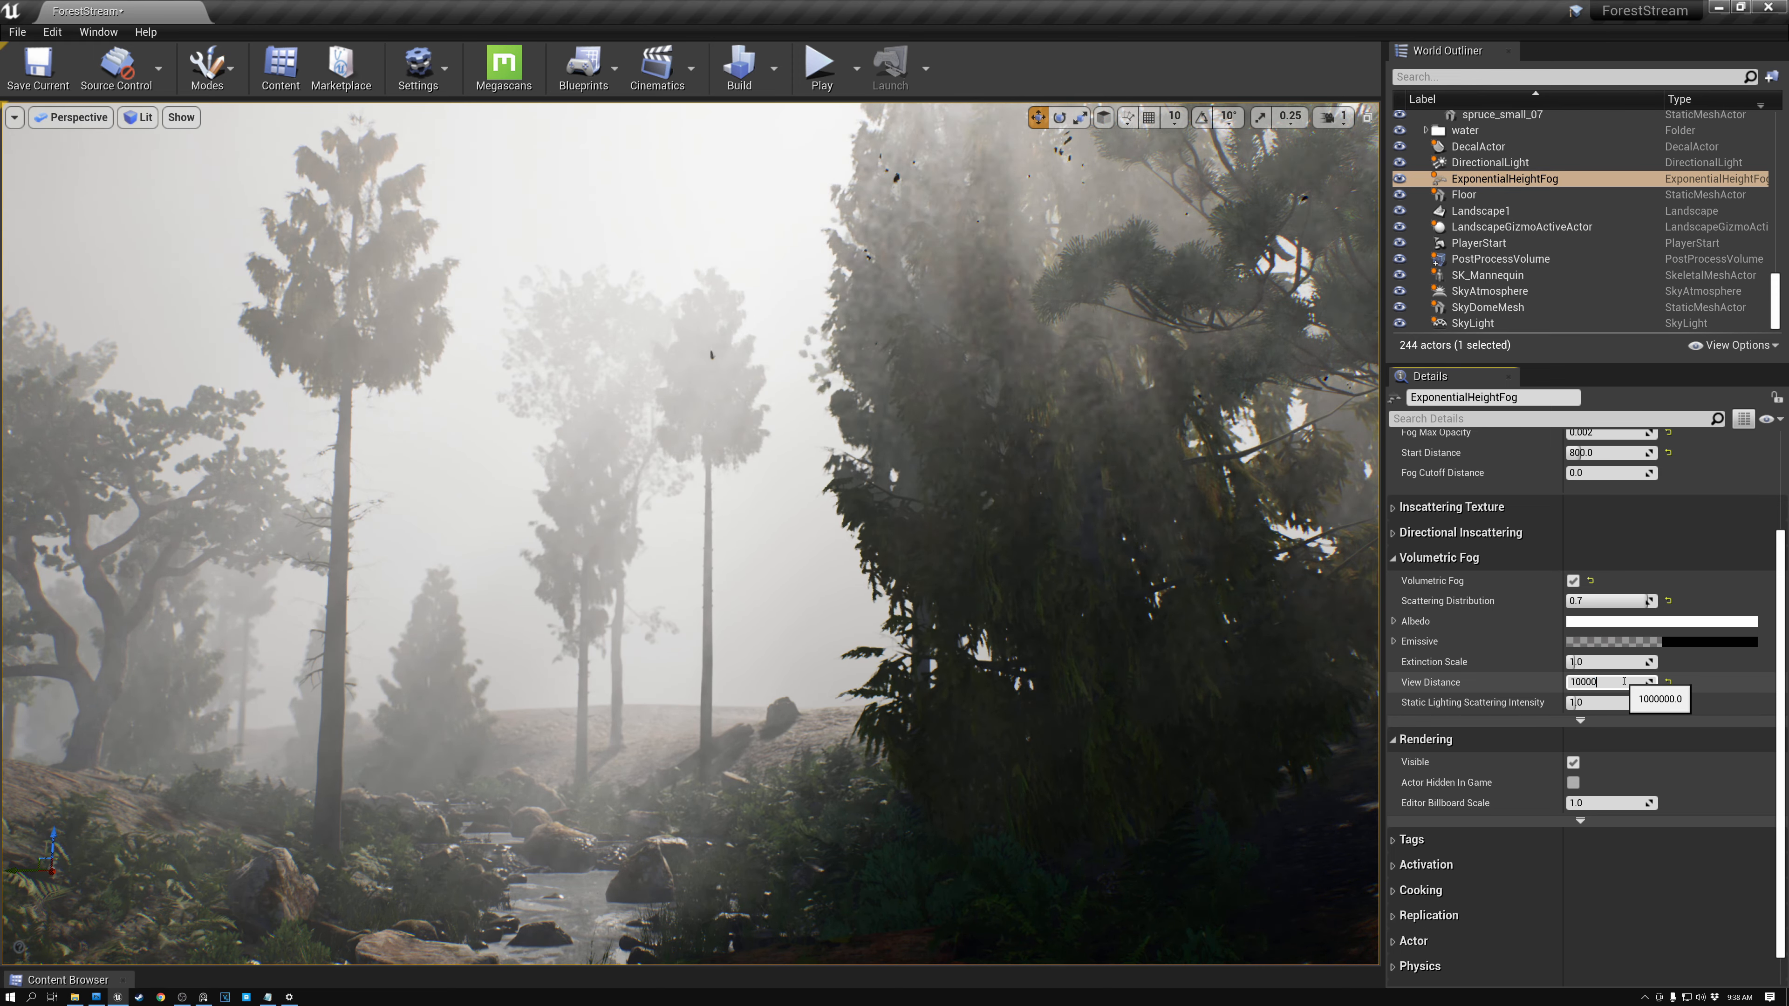
key(Return)
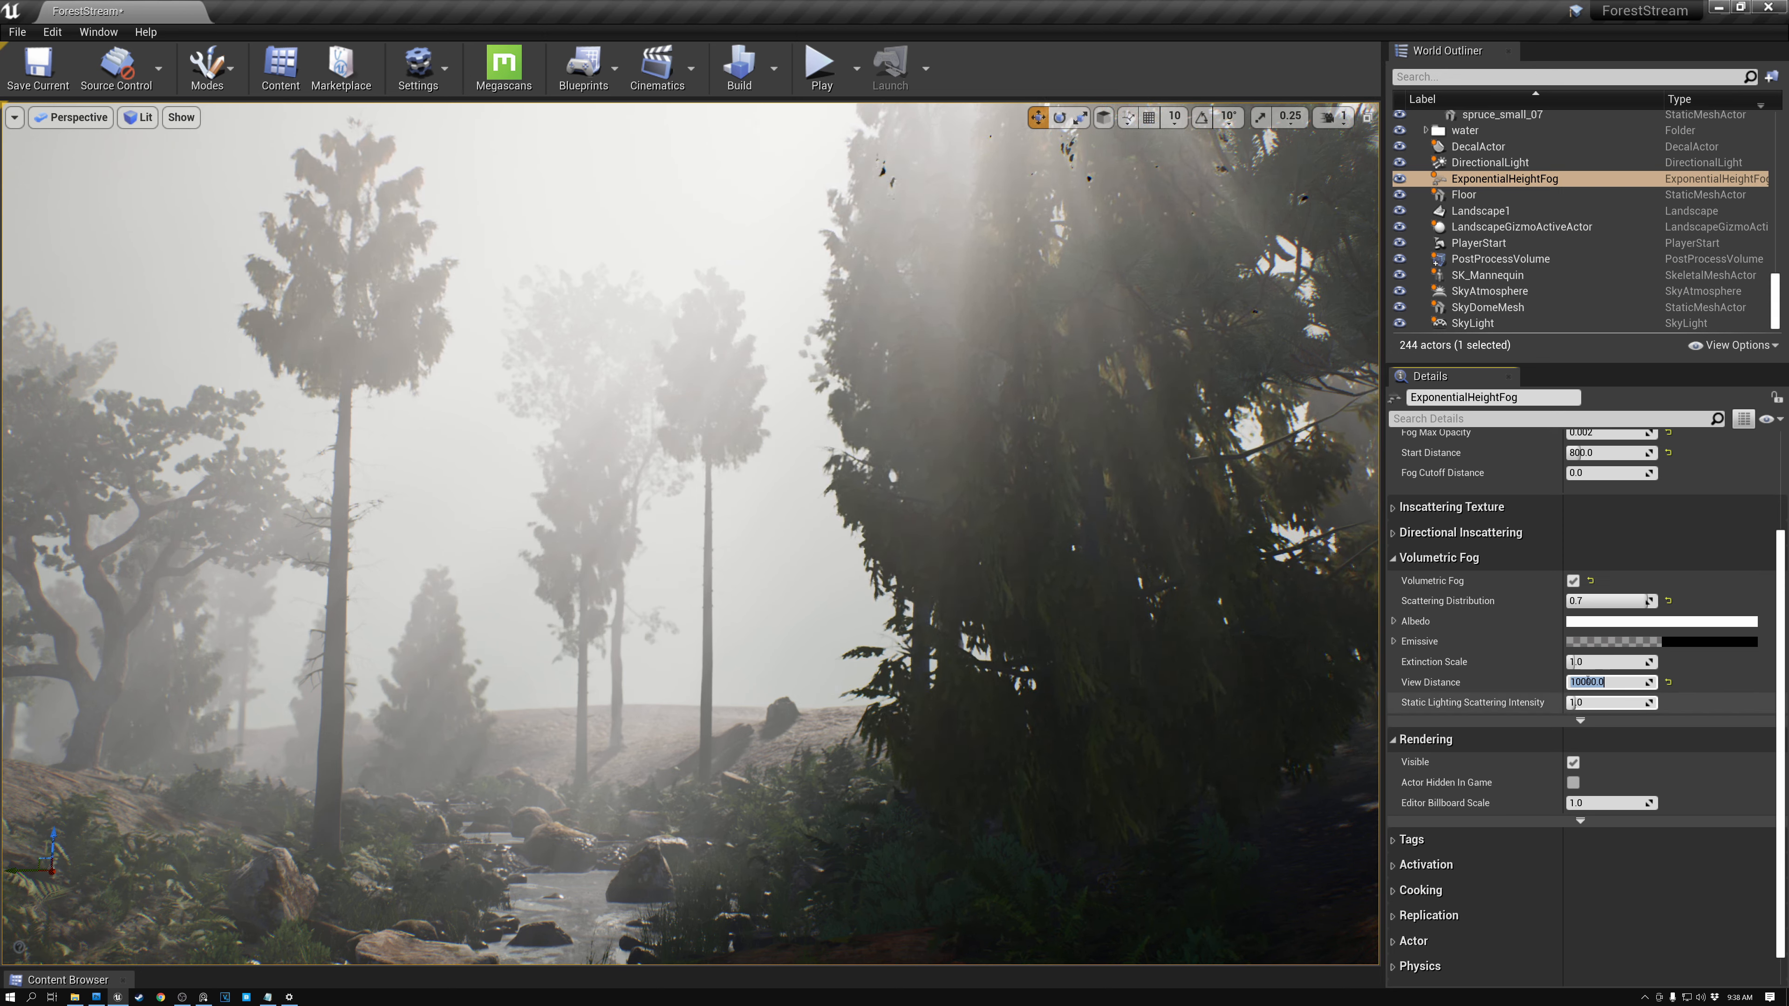
click(1594, 662)
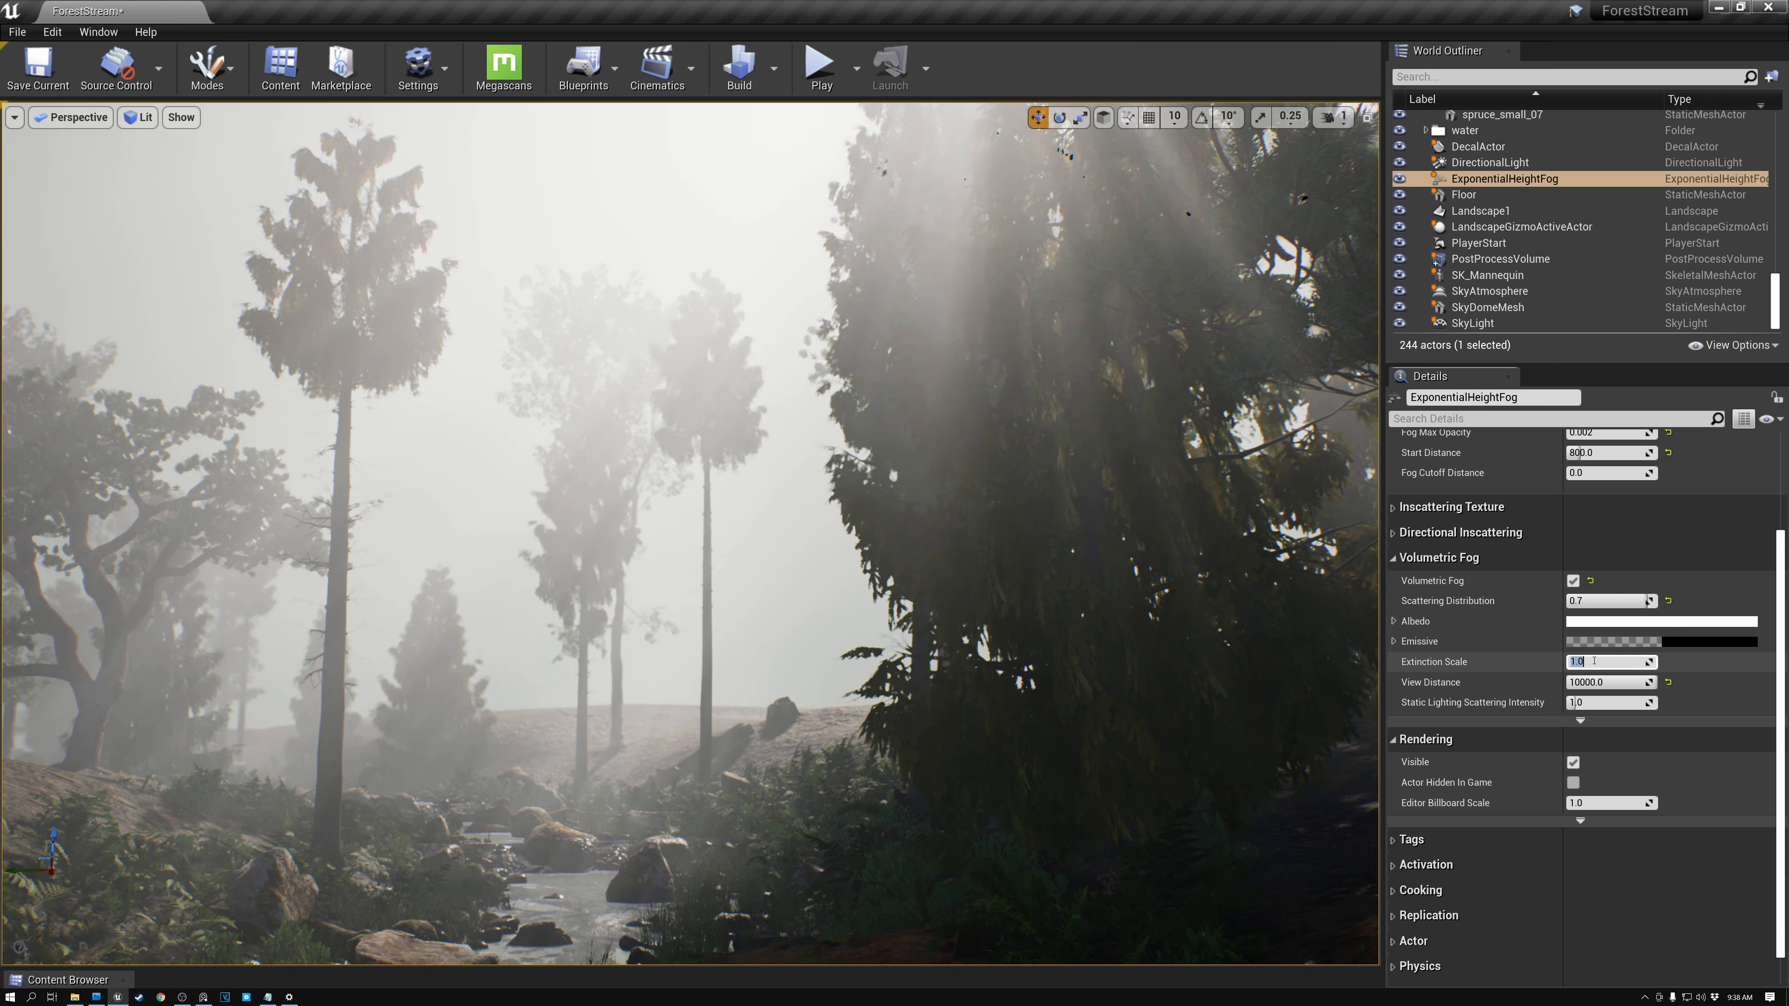
text(0.0)
key(Return)
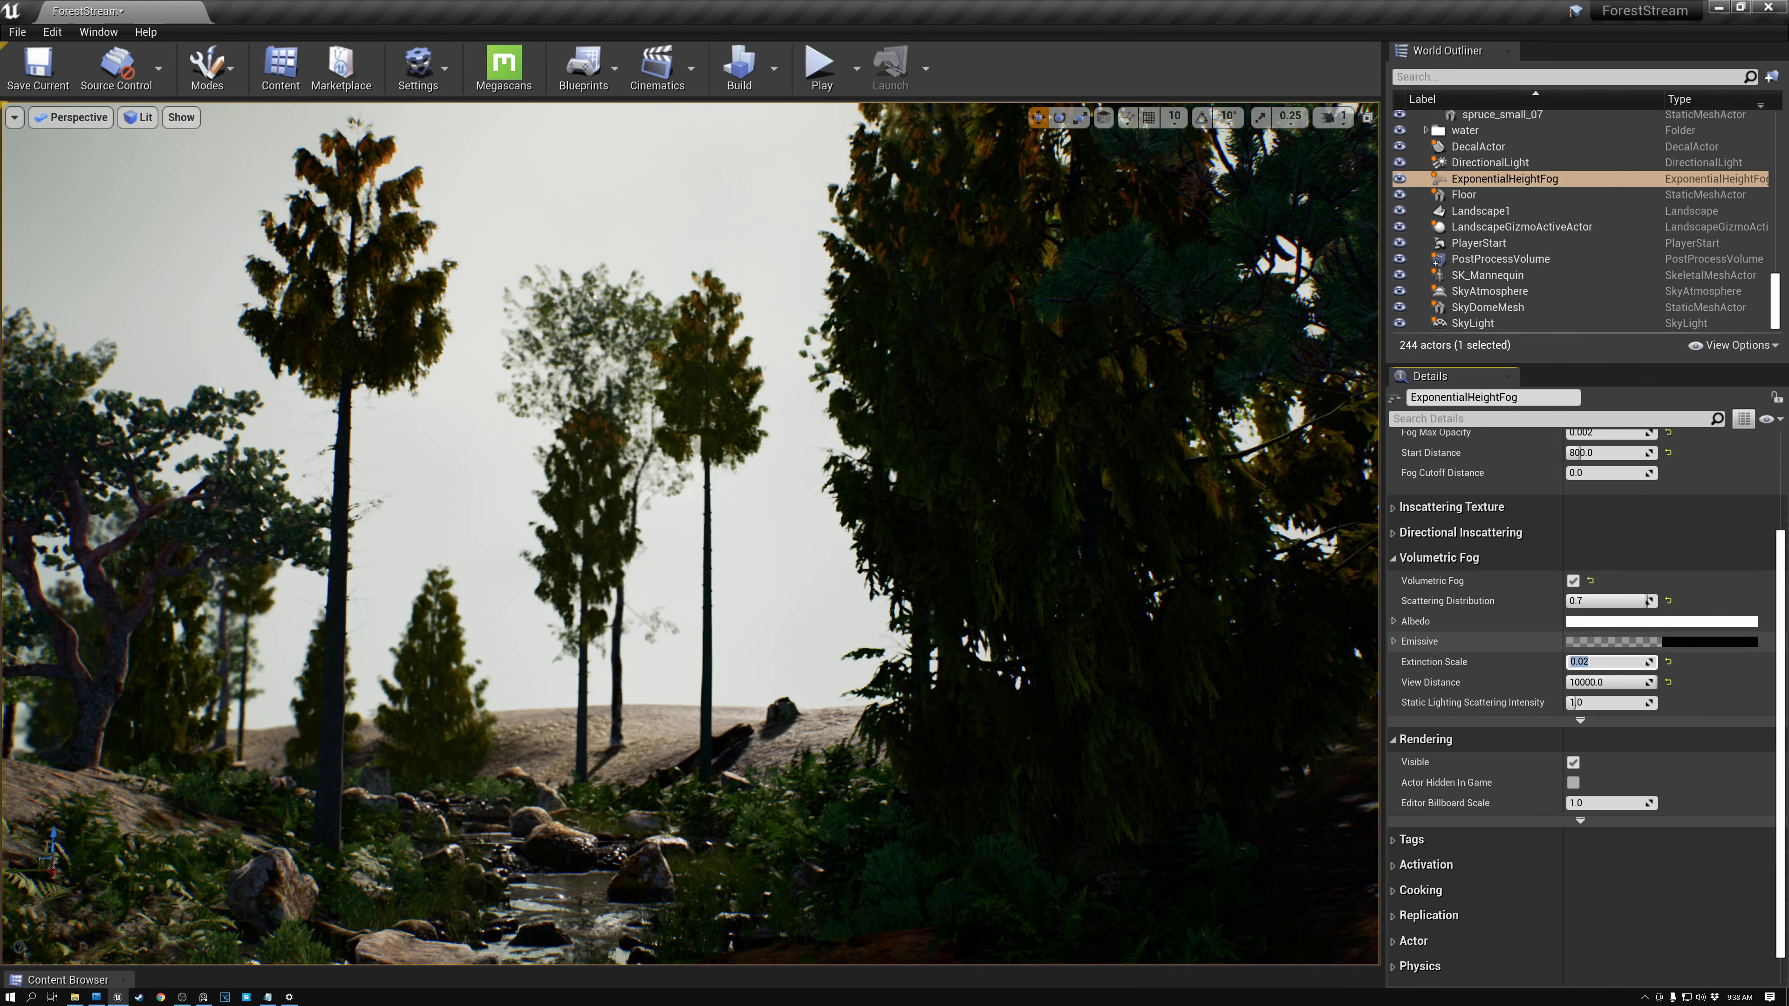
- Select the DirectionalLight and set its Volumetric Scattering Intensity to 100
click(777, 493)
right_click(775, 501)
right_drag(747, 500, 659, 547)
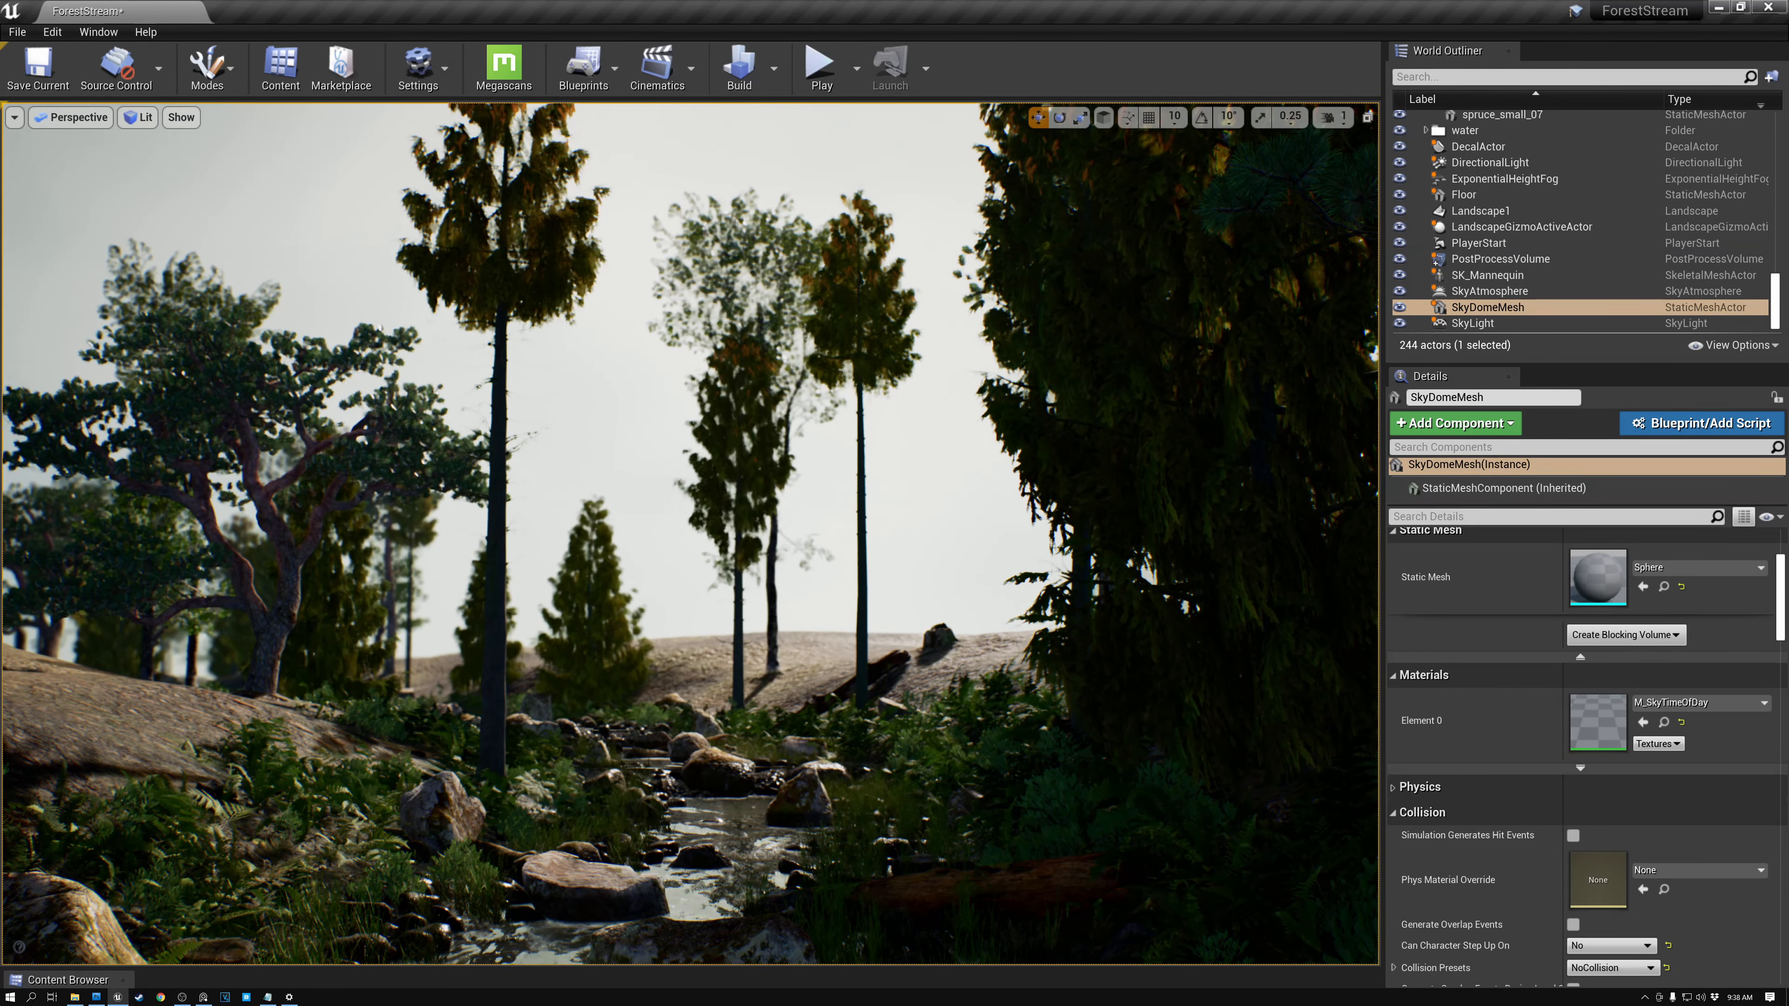
click(1498, 163)
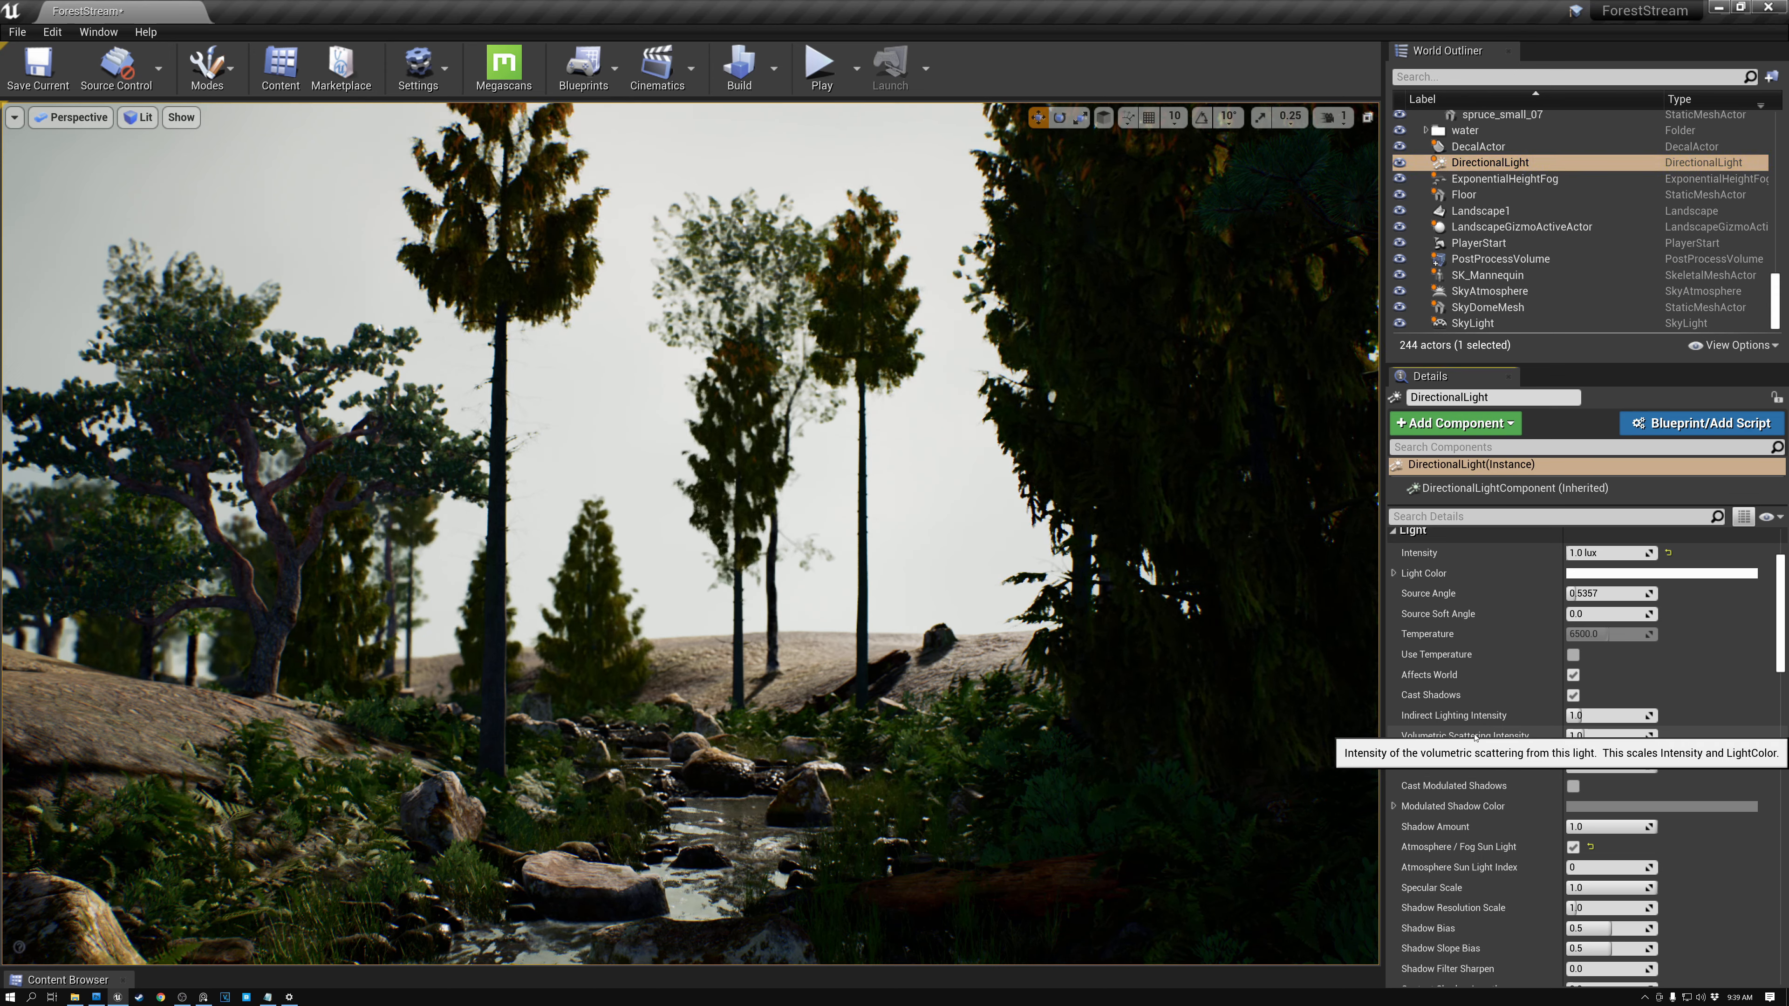
mouse_move(1599, 735)
mouse_down()
mouse_move(1652, 736)
mouse_move(1569, 736)
mouse_move(1590, 736)
mouse_up()
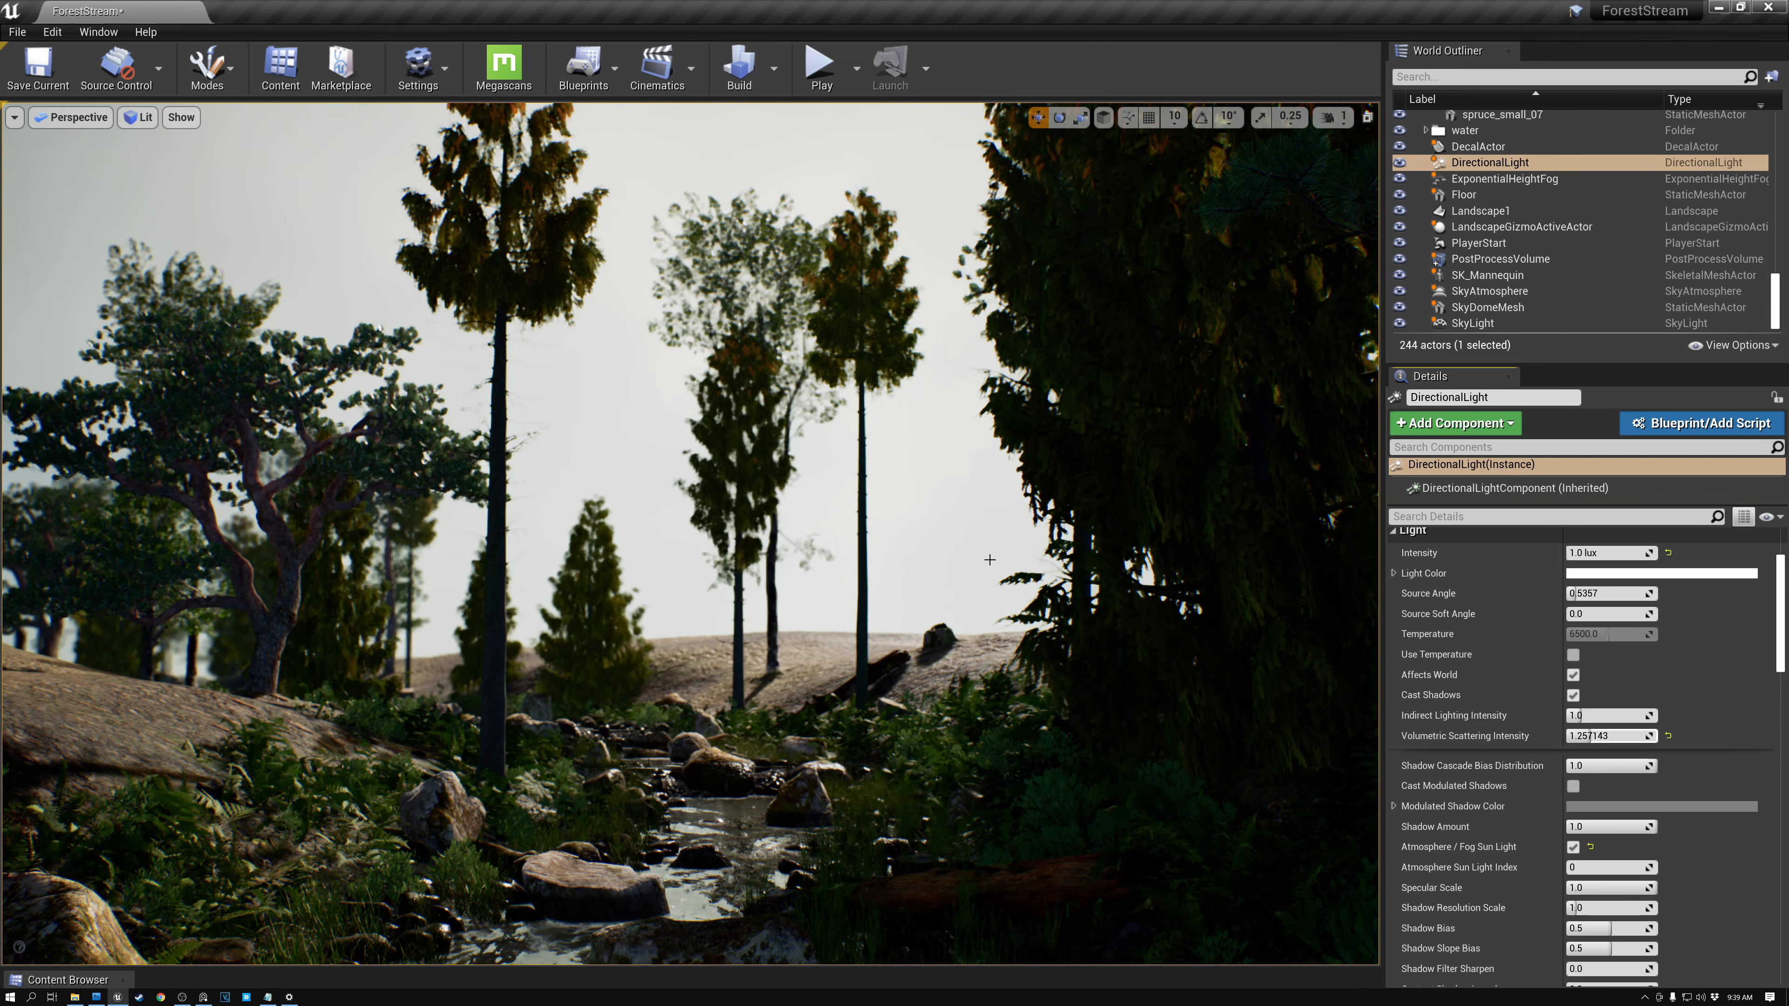
right_drag(1043, 663, 1047, 562)
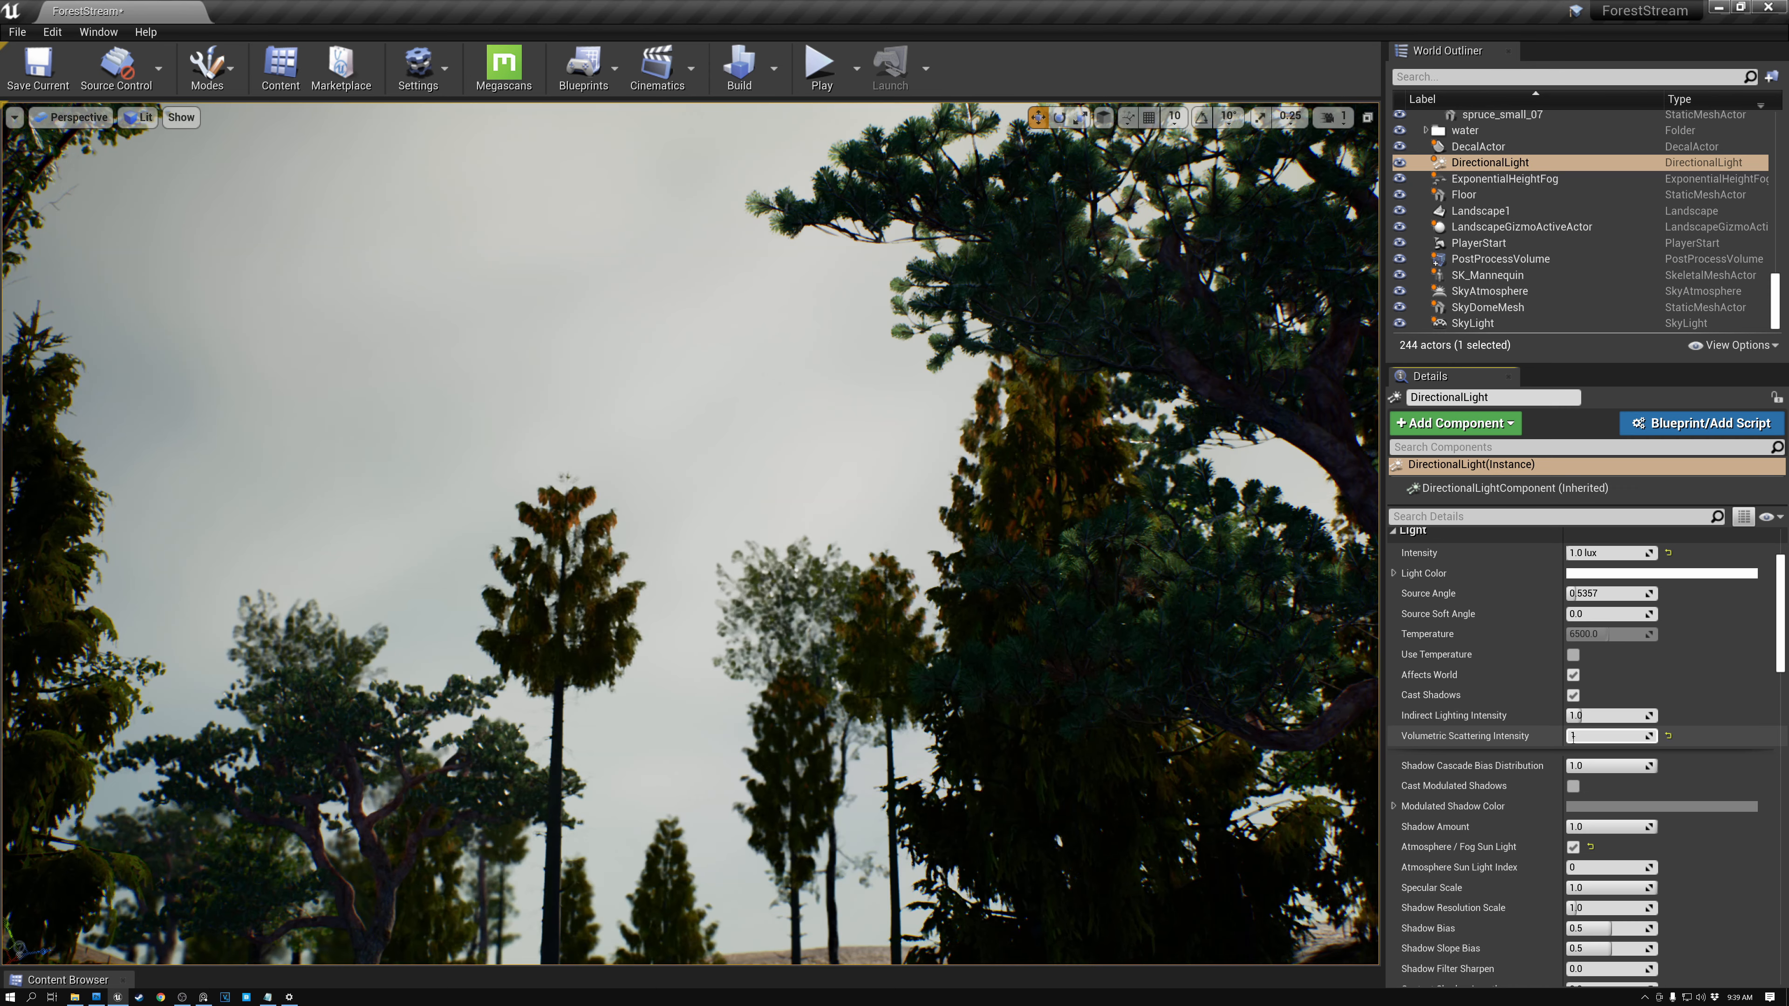
click(1594, 735)
text(100)
key(Return)
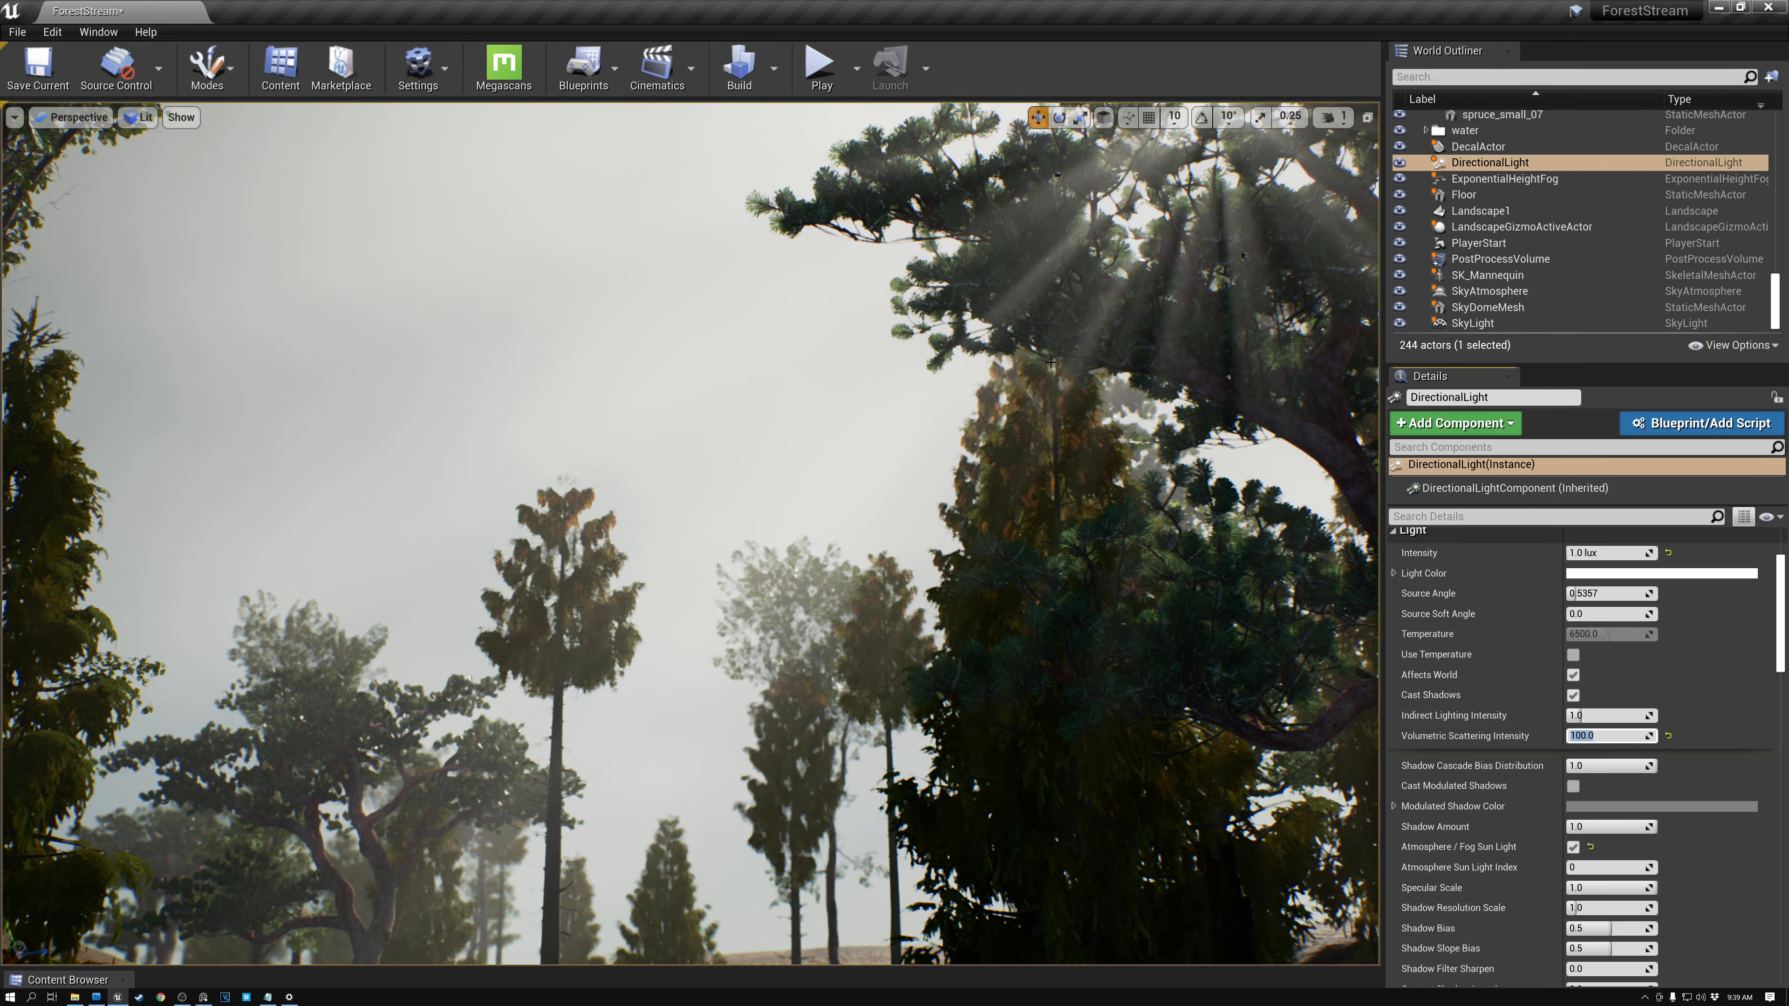
- Fly through the viewport to examine the light shafts streaming through the trees
right_click(918, 420)
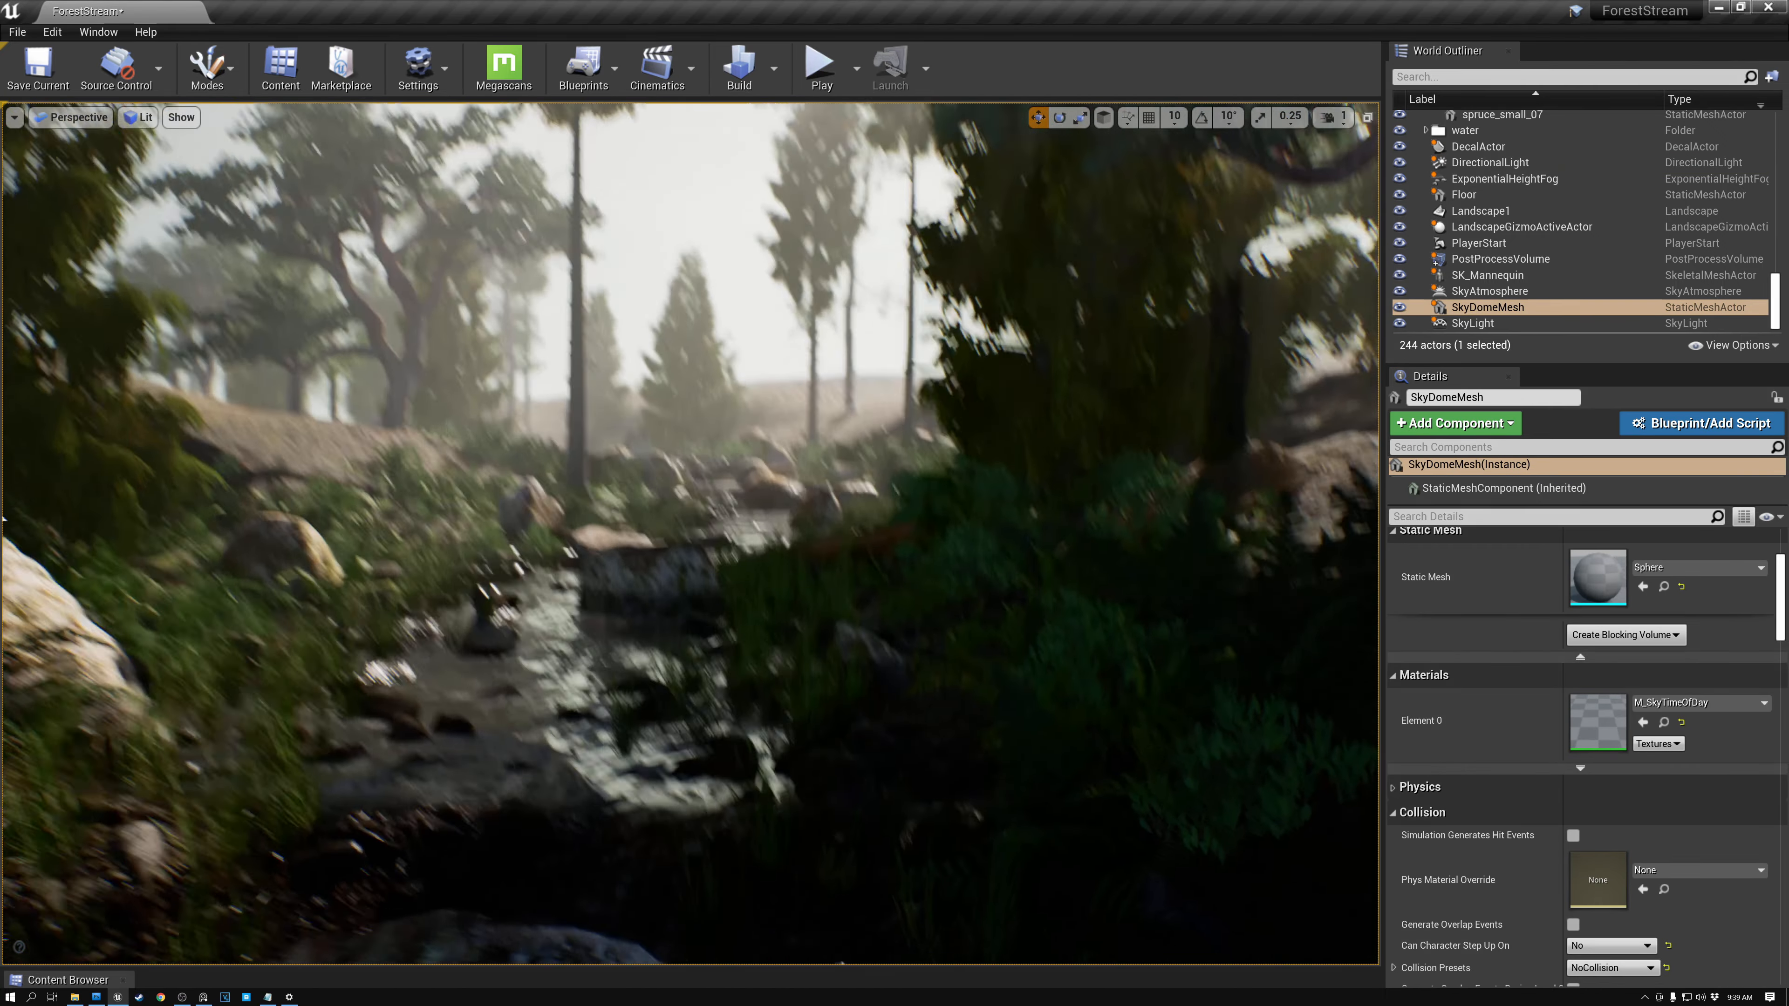
mouse_move(918, 420)
right_down()
mouse_move(923, 352)
mouse_move(955, 339)
mouse_move(937, 321)
mouse_move(987, 349)
mouse_move(934, 359)
mouse_move(931, 397)
right_up()
key(a)
key(d)
key(d)
key(d)
key(a)
key(a)
key(a)
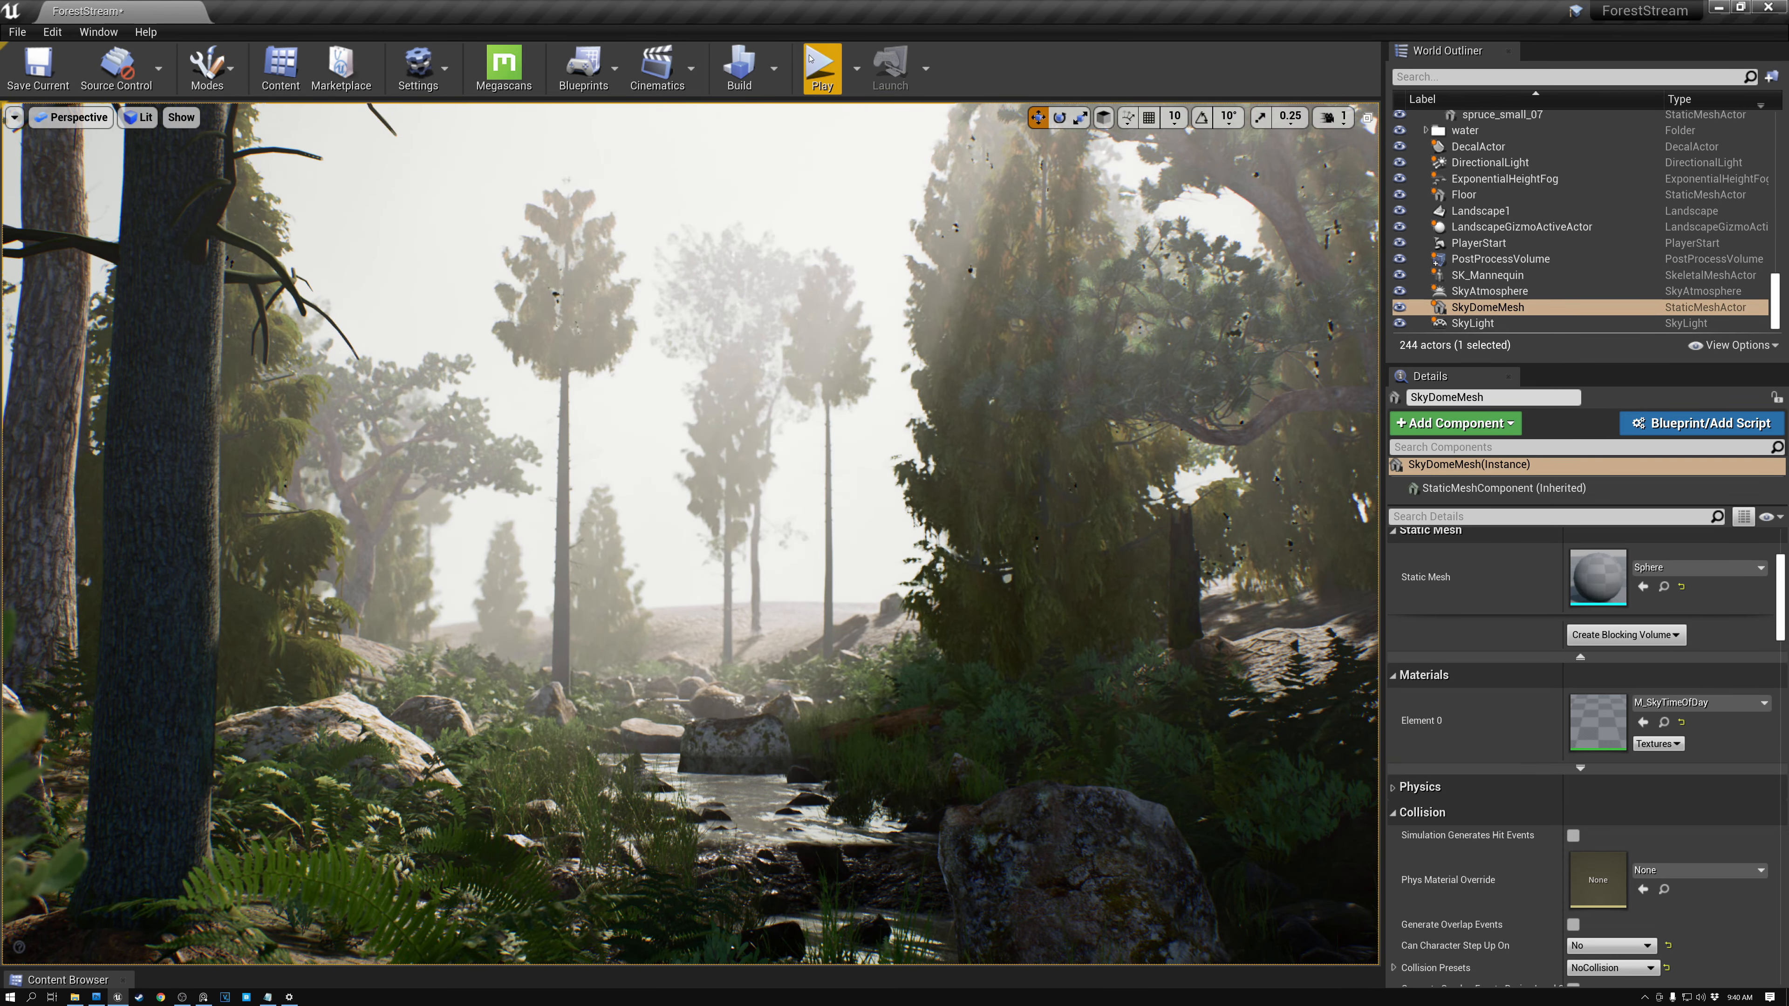
- Play the level and walk the character along the stream to preview the fog and light shafts
click(816, 69)
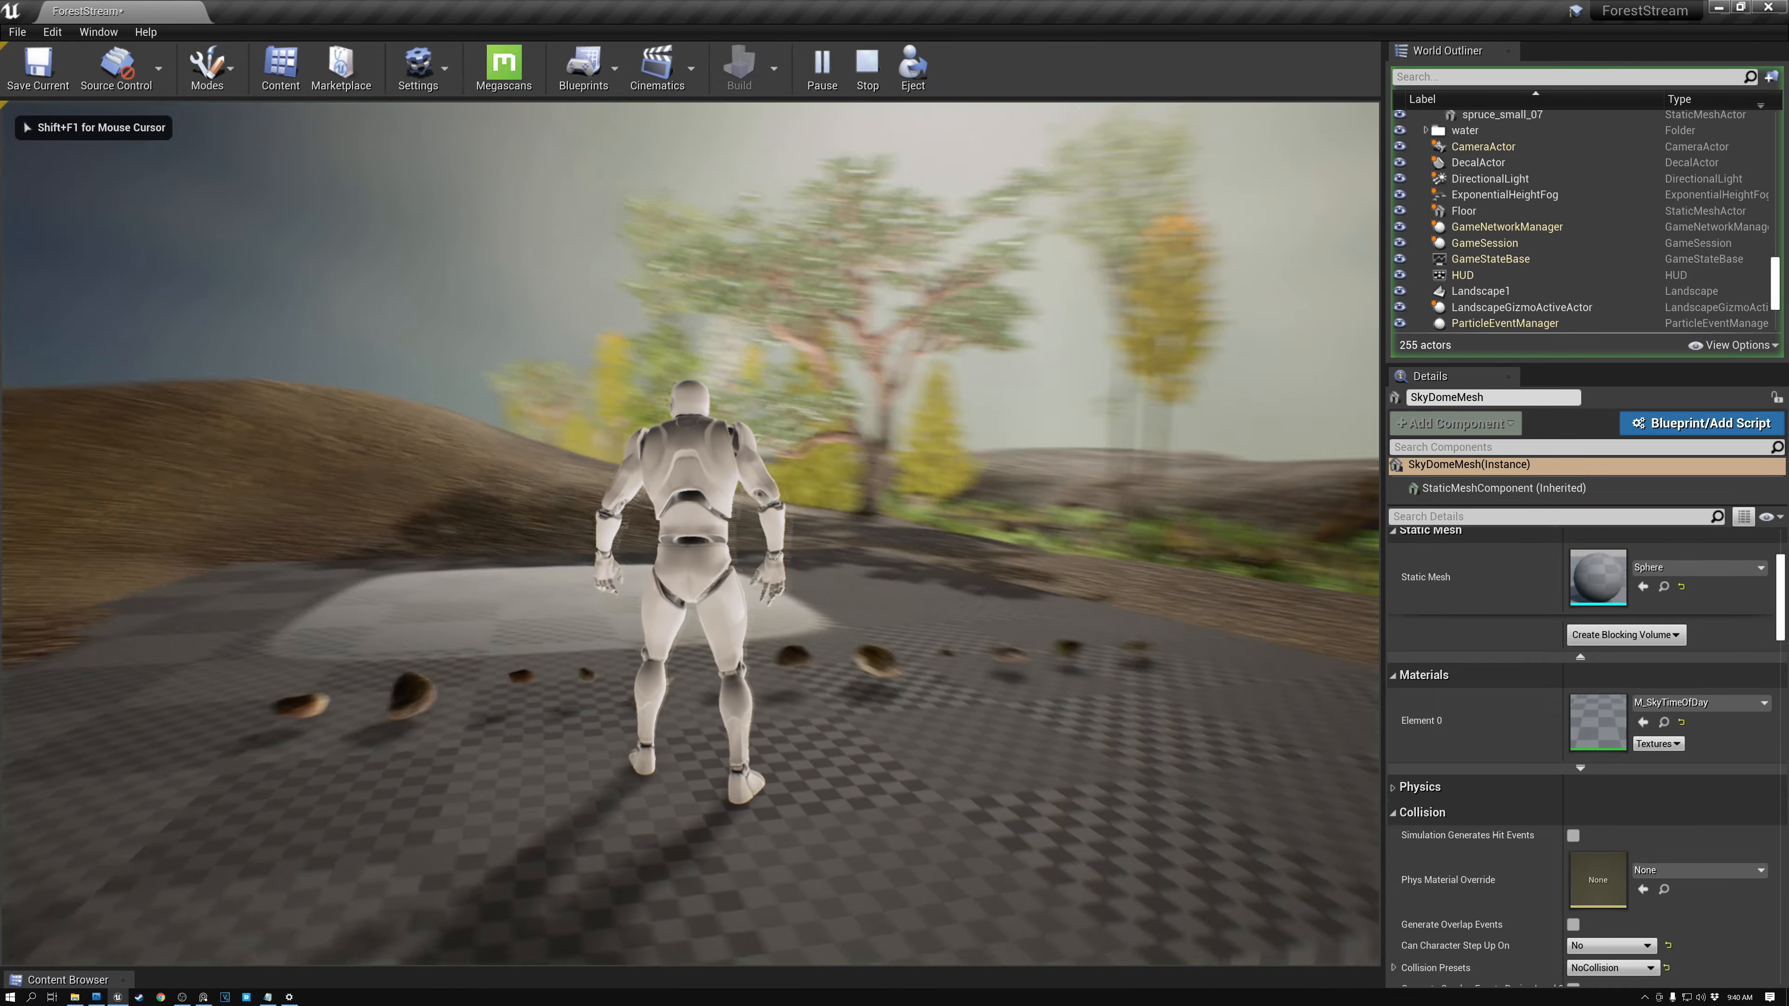
key(w)
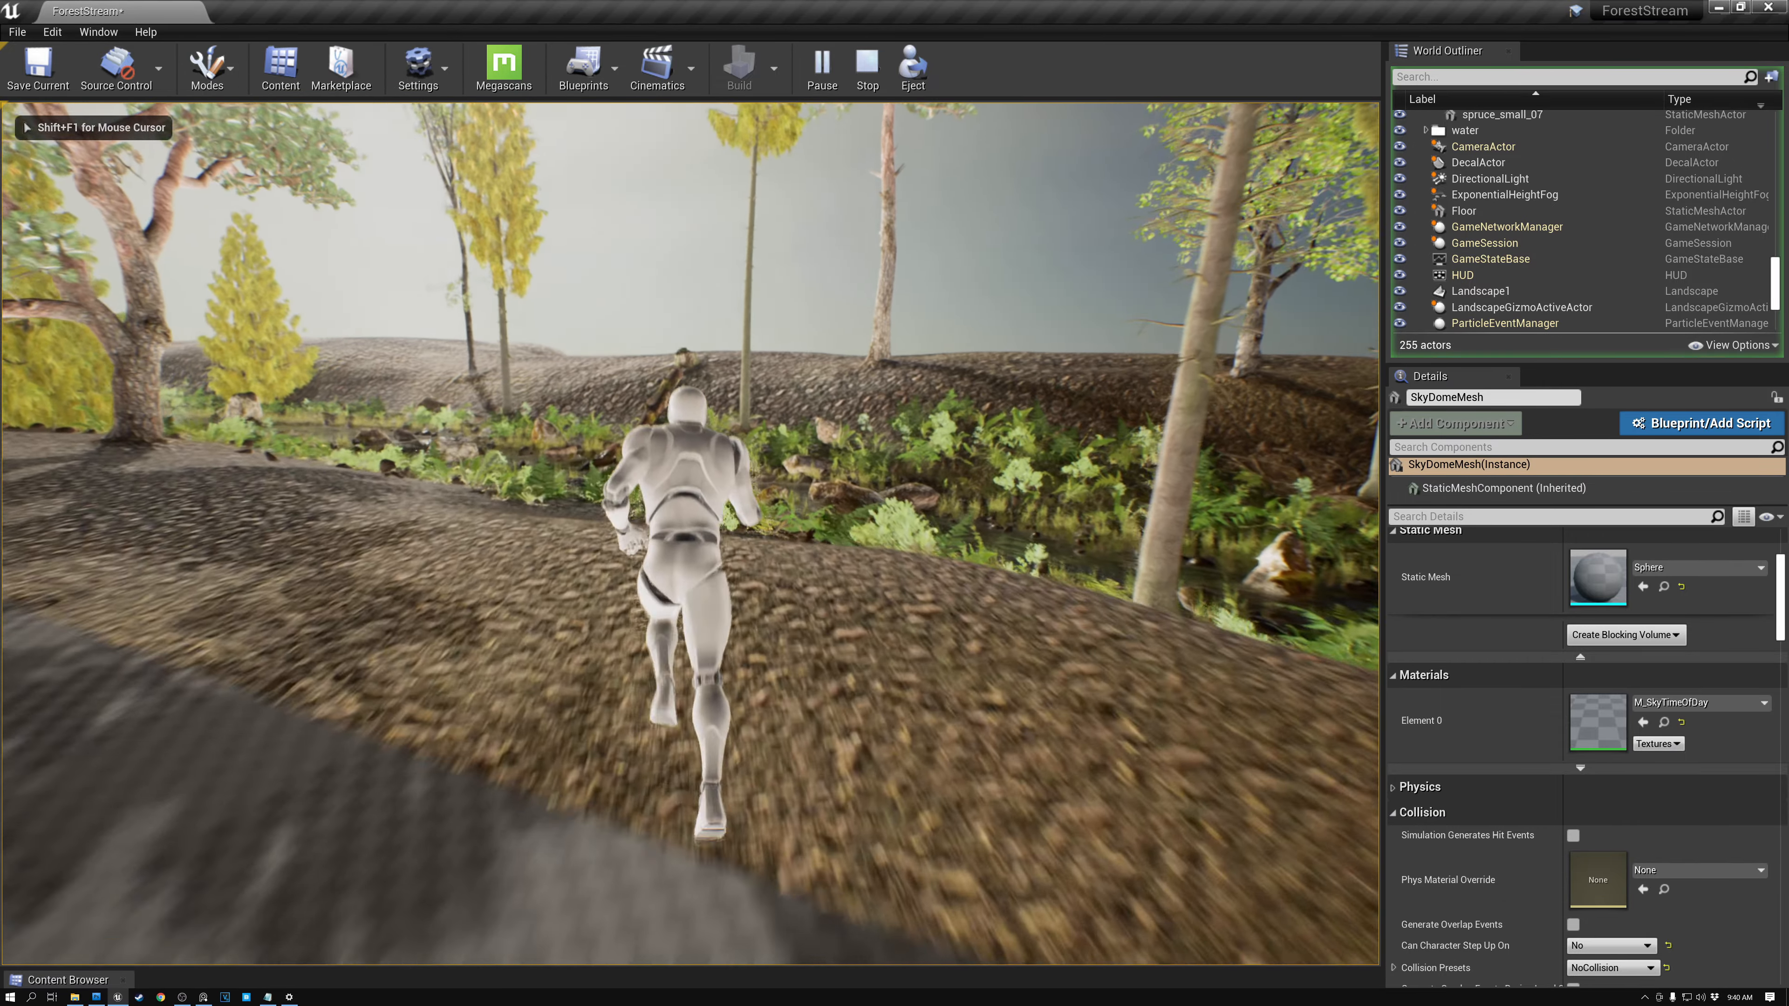
key(w)
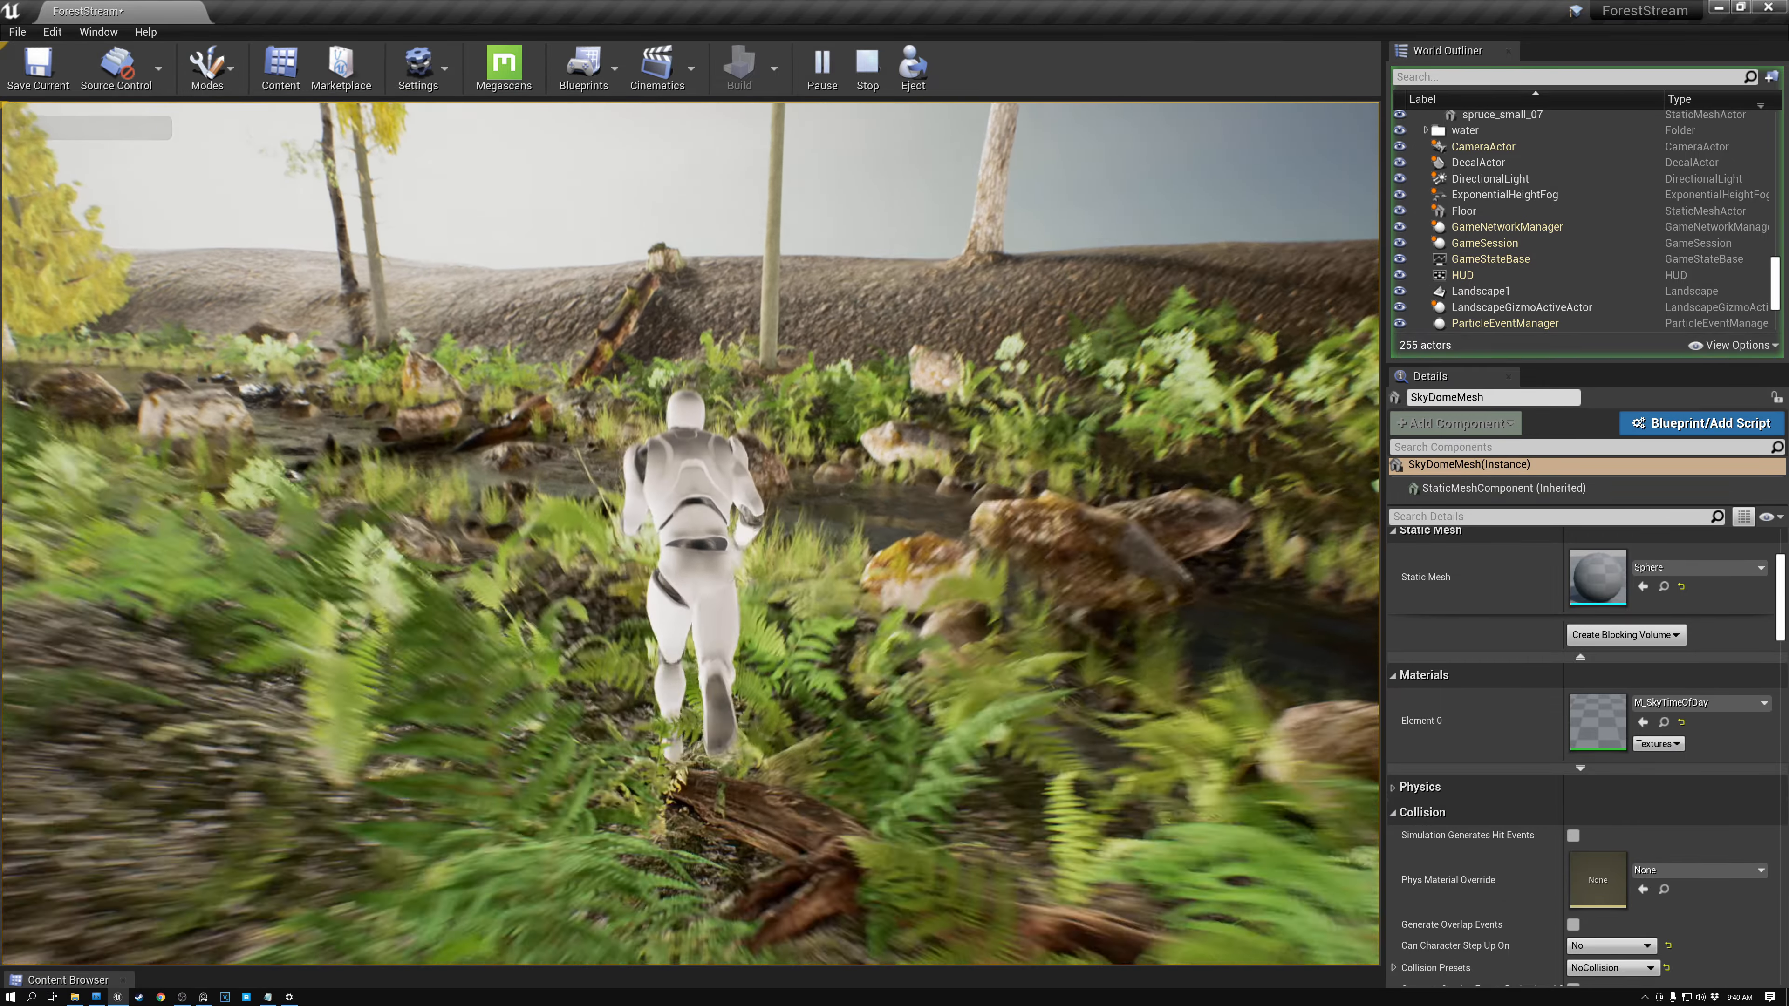
key(w)
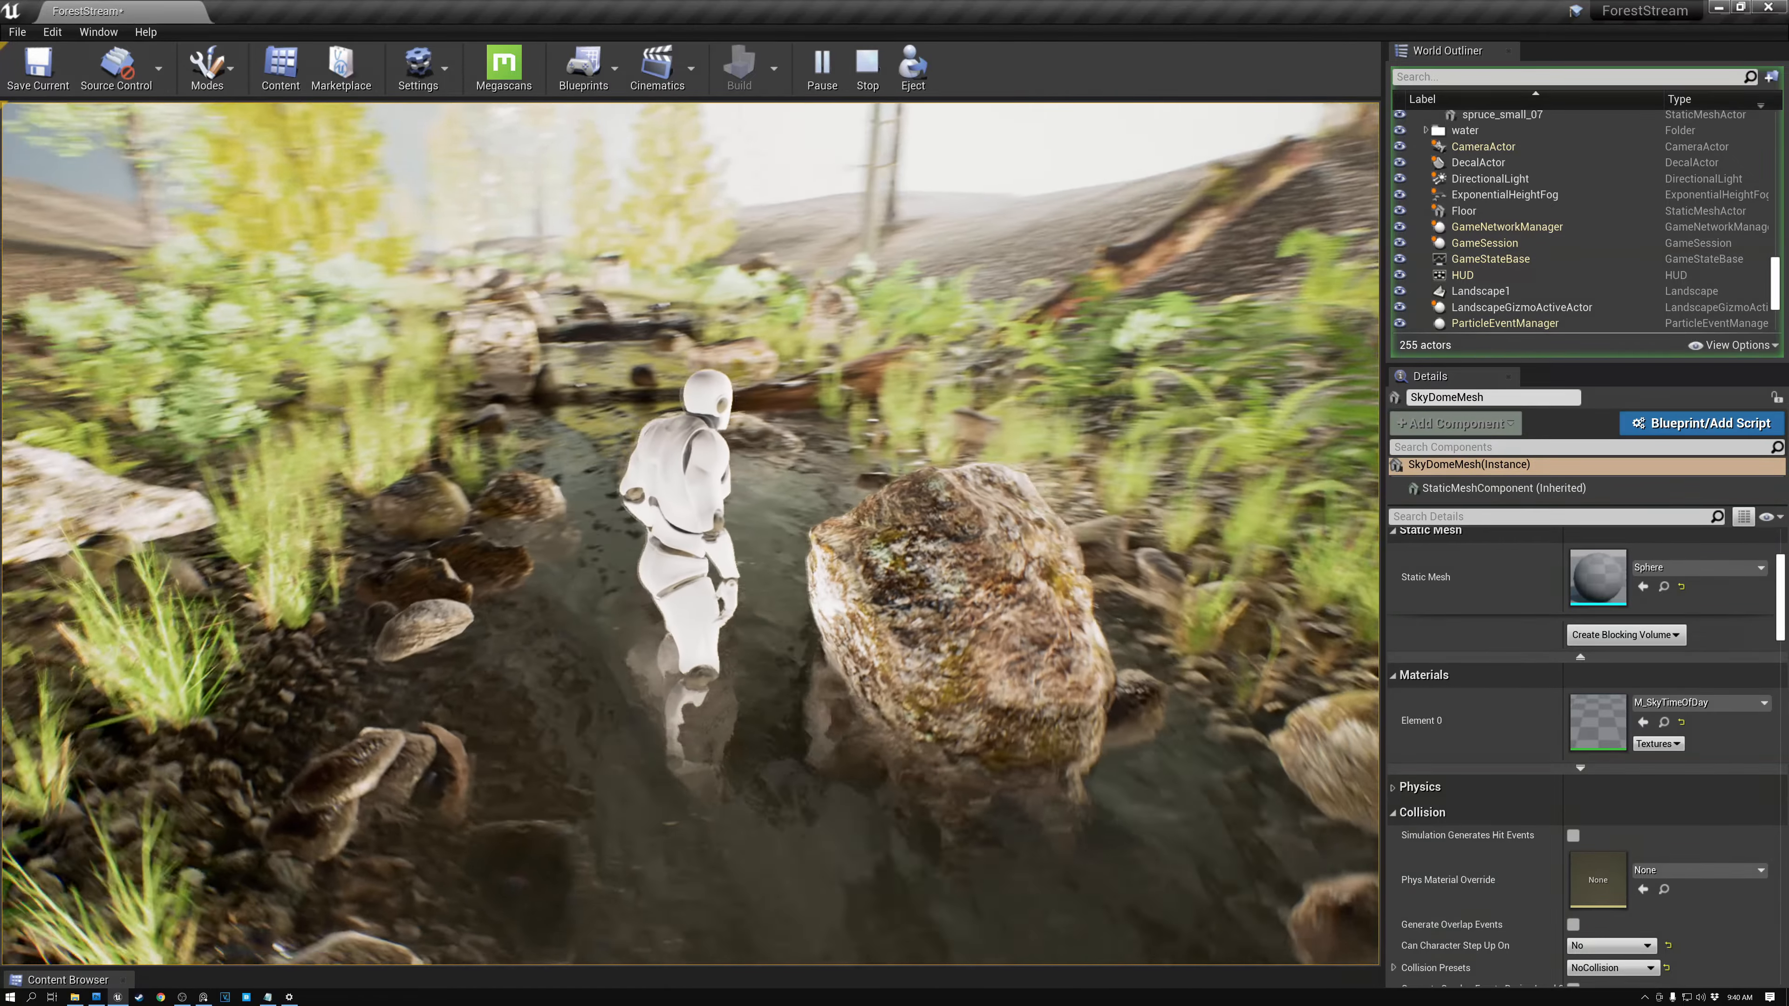
key(w)
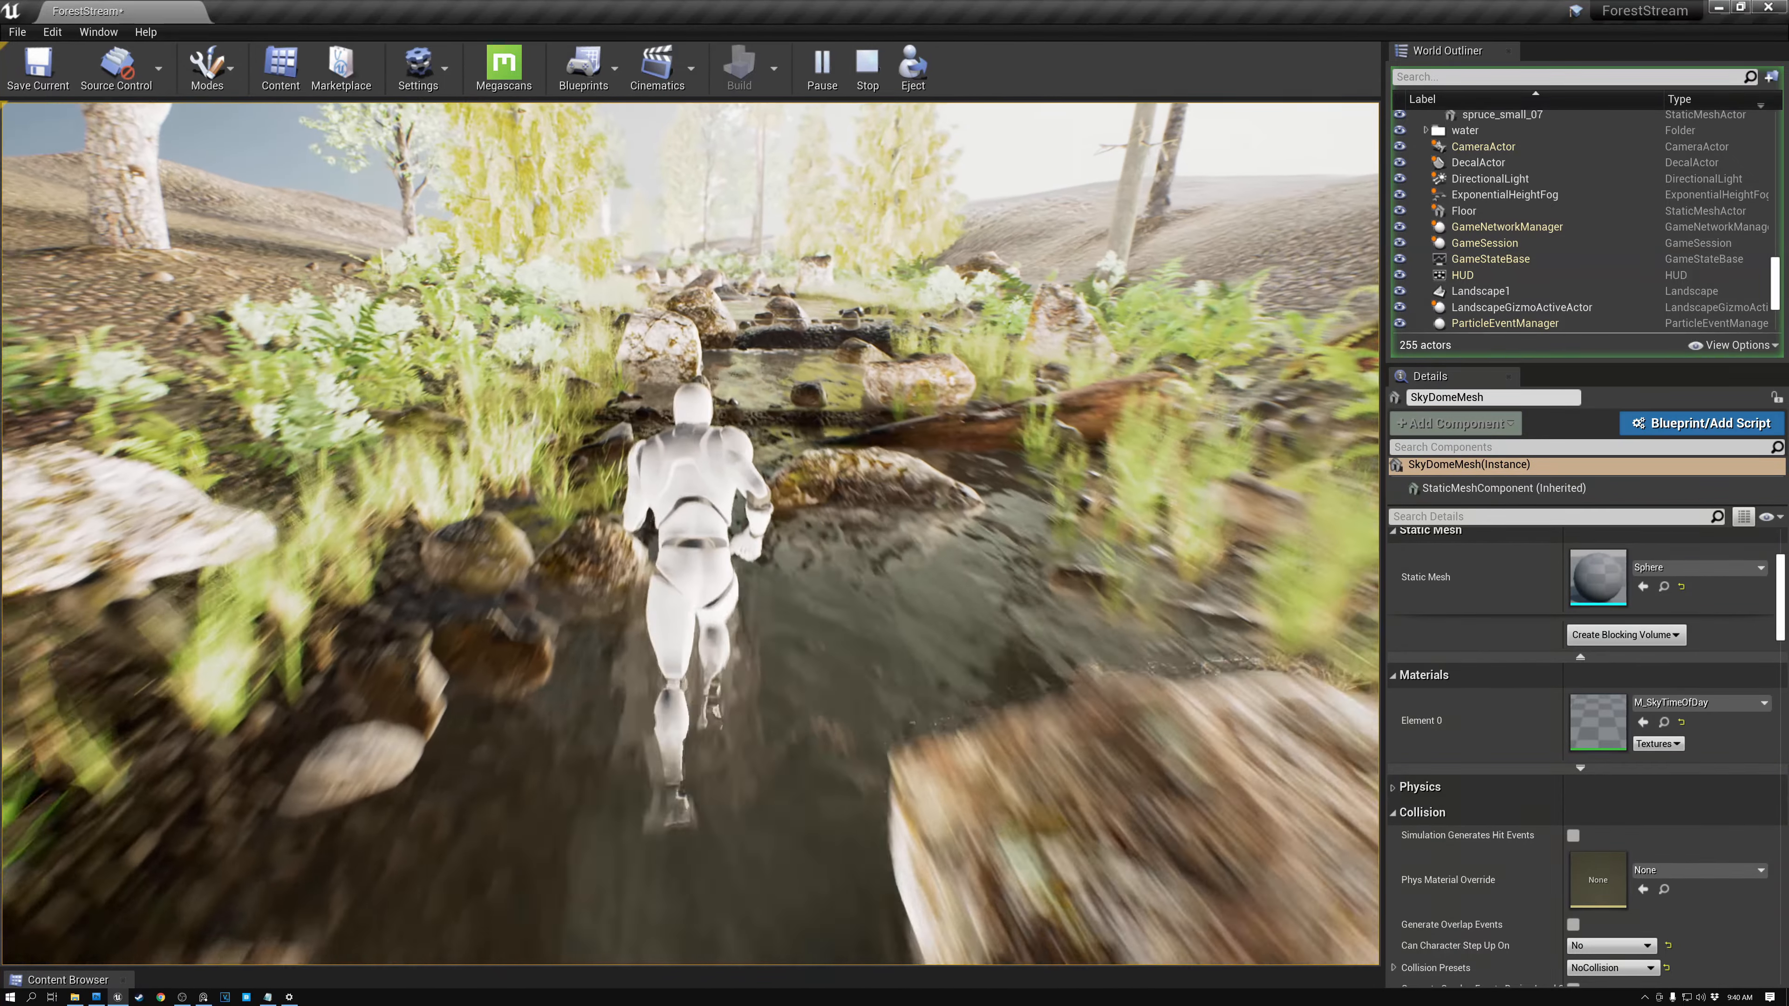
key(w)
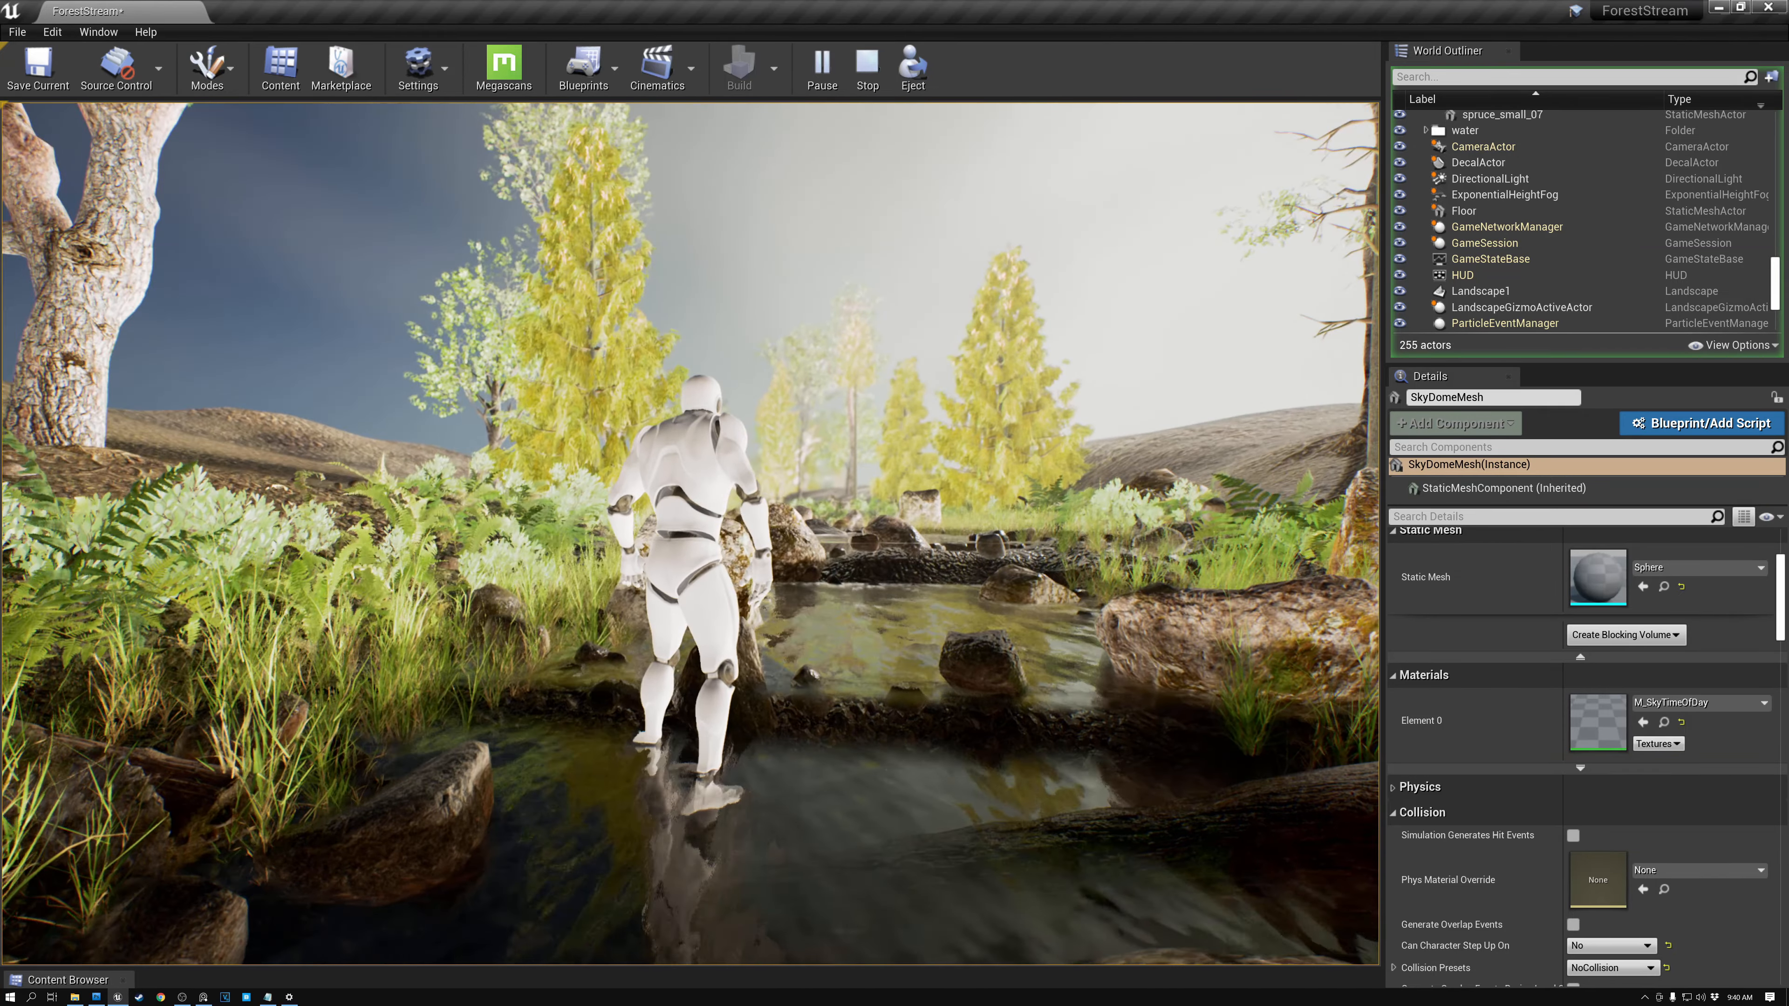
key(s)
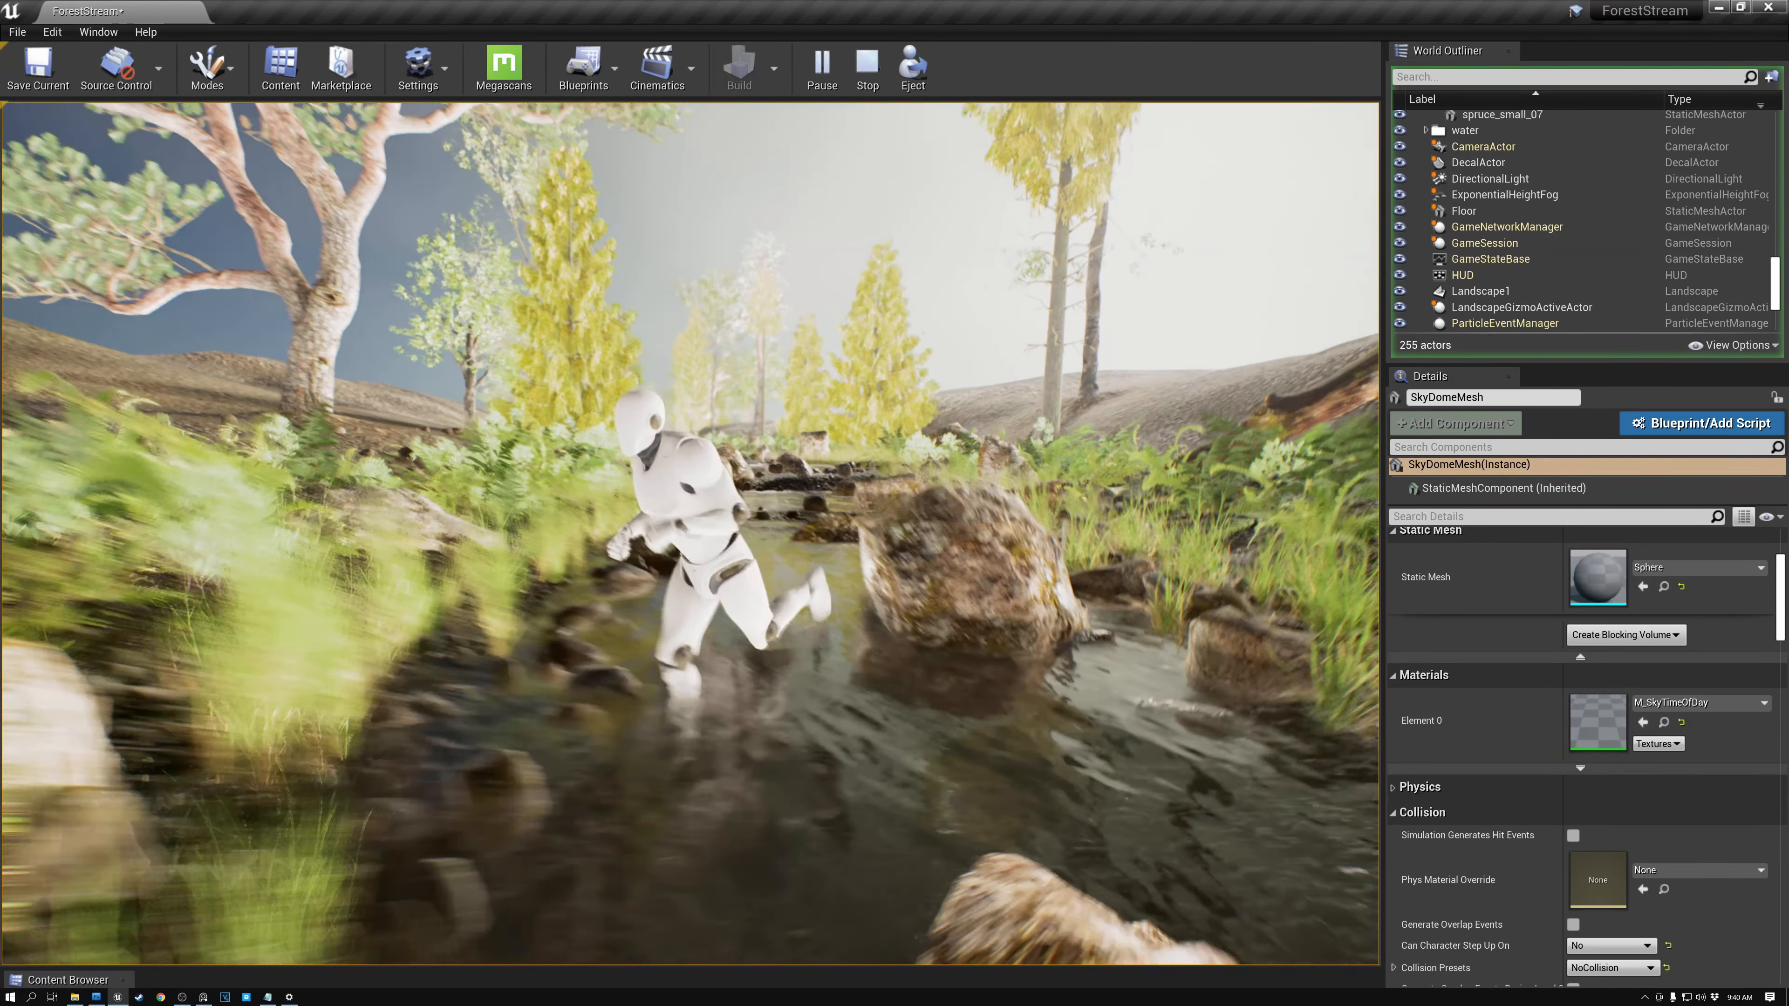
key(d)
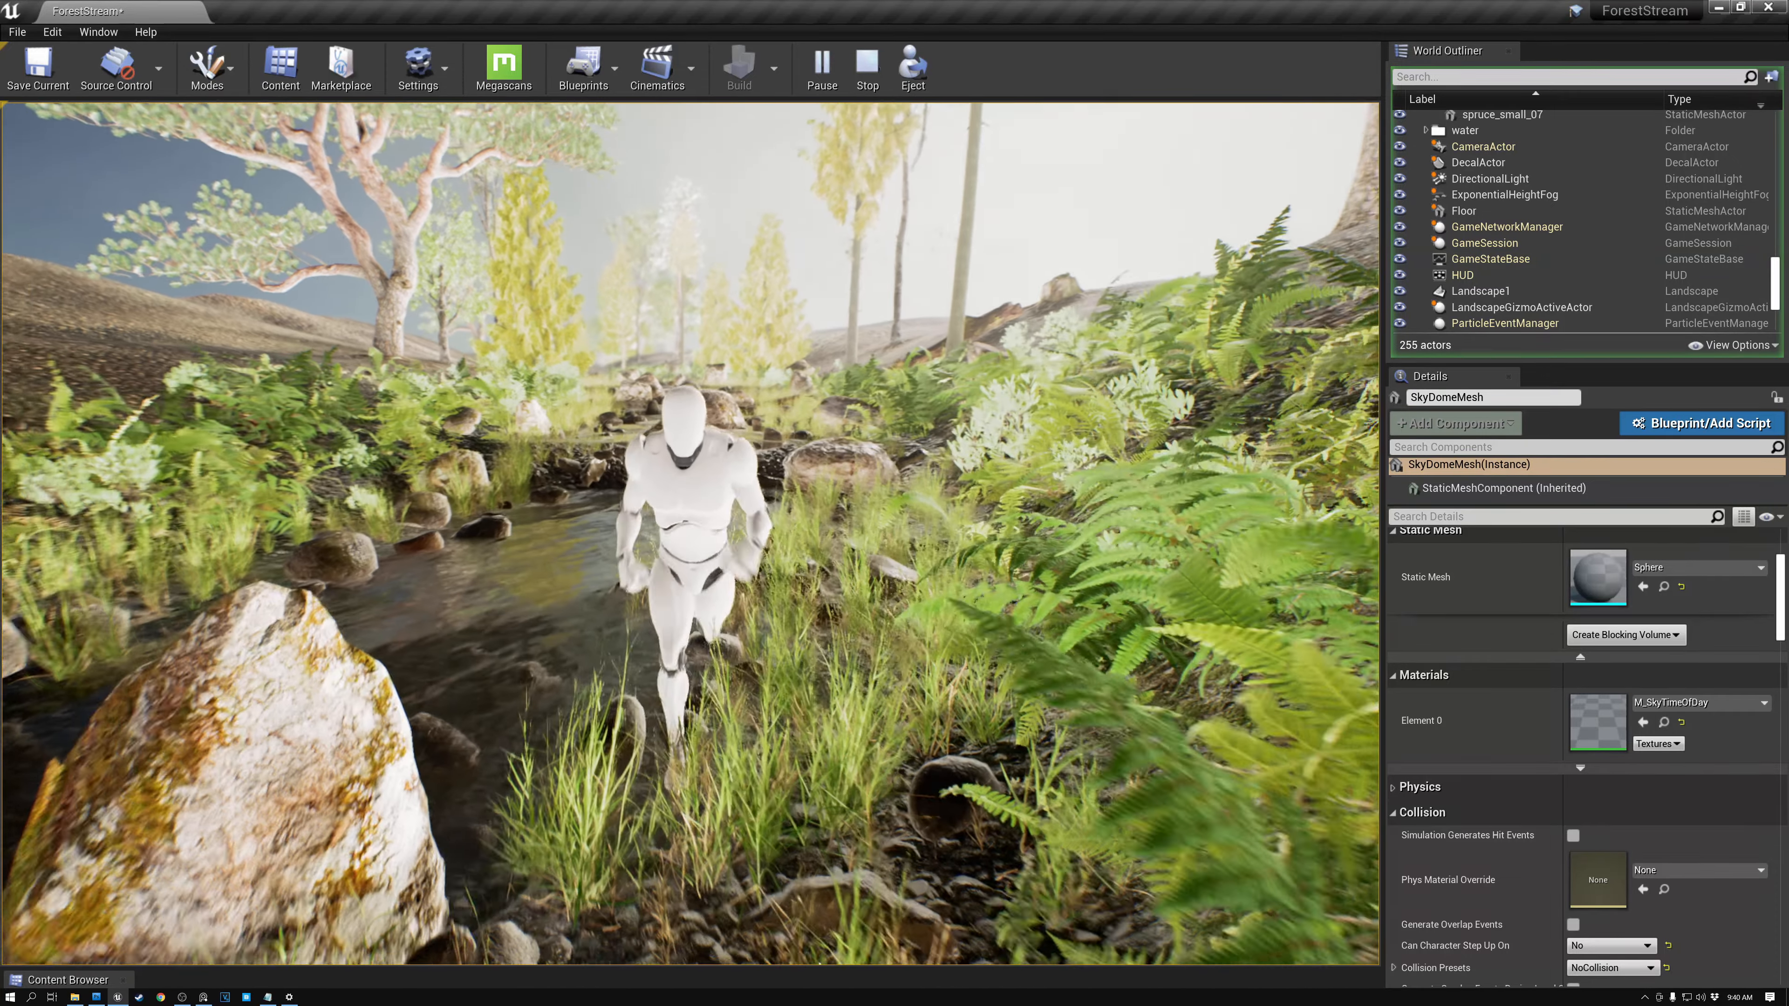
key(w)
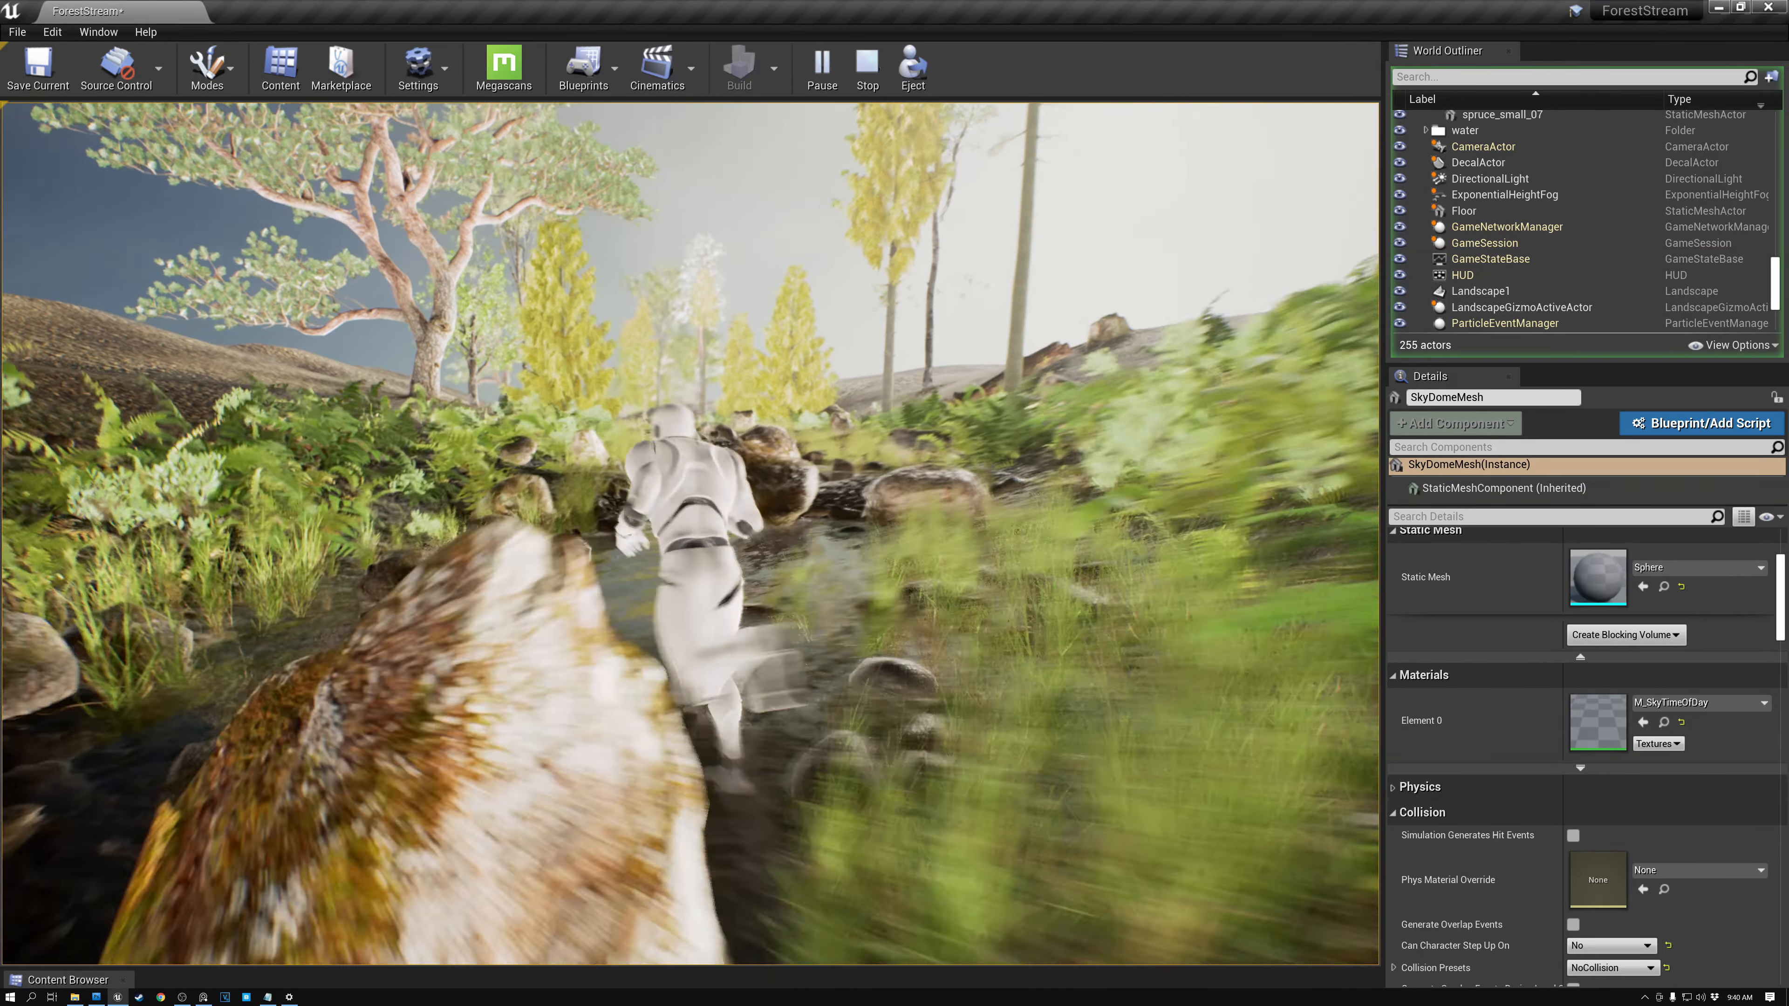
key(w)
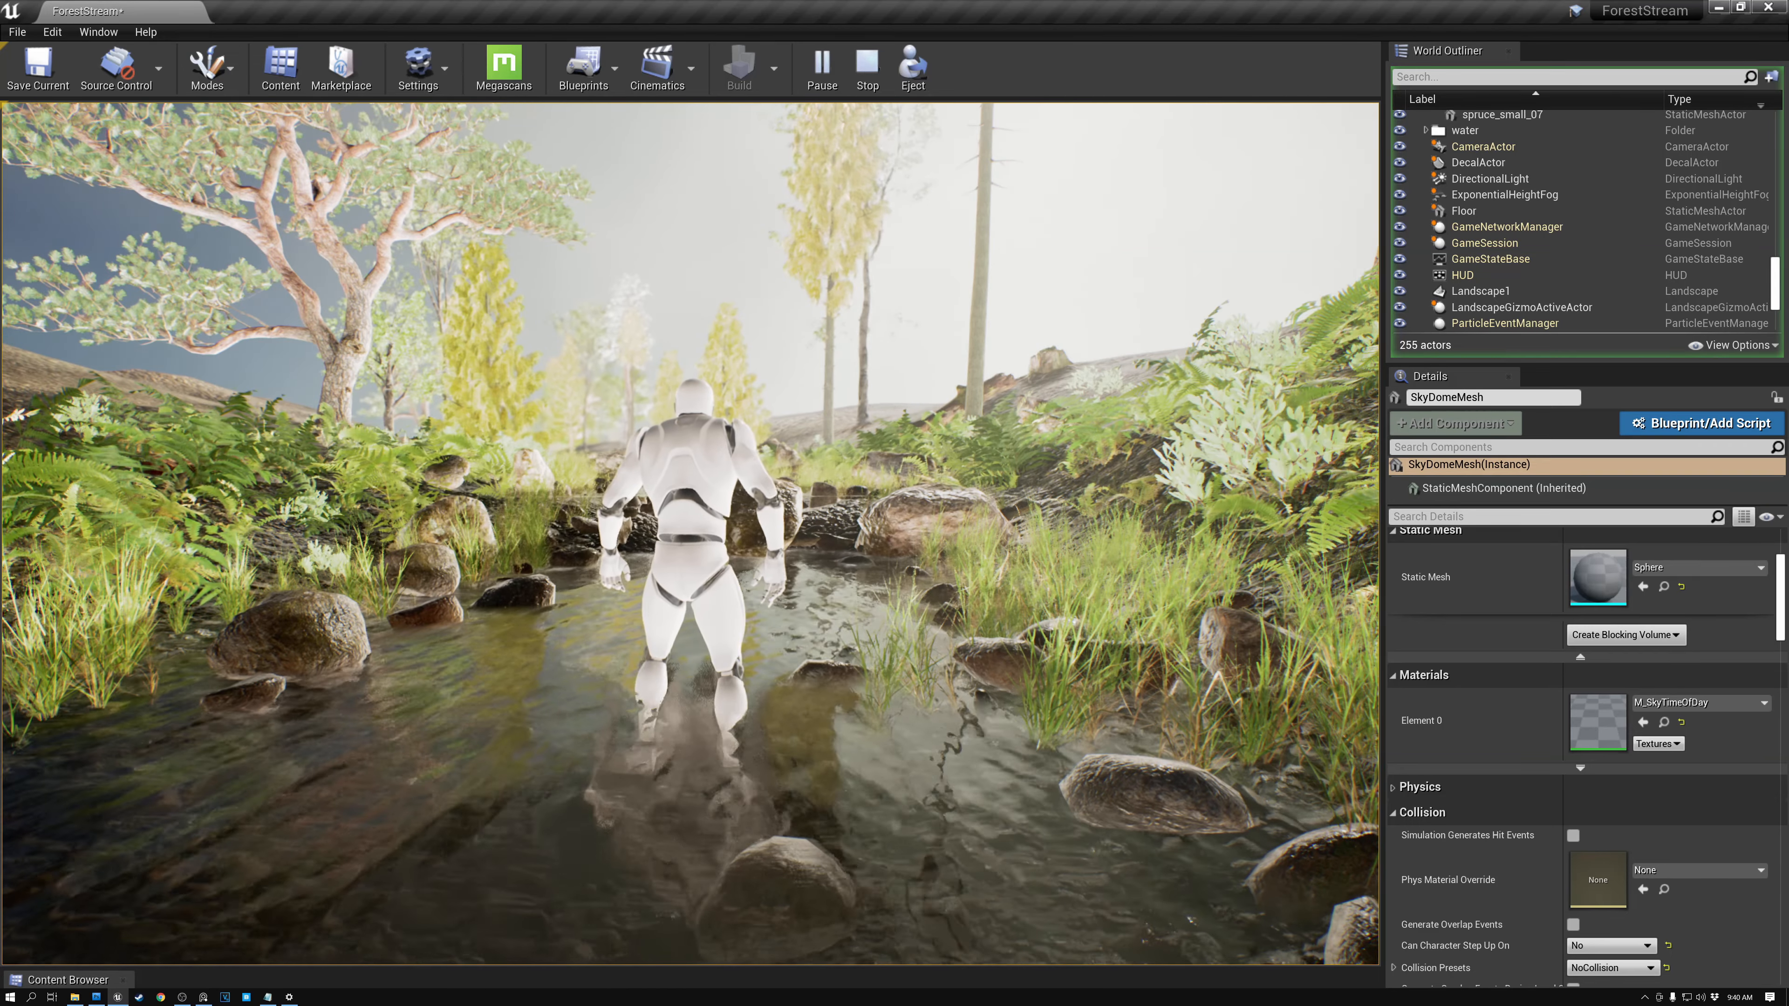
key(w)
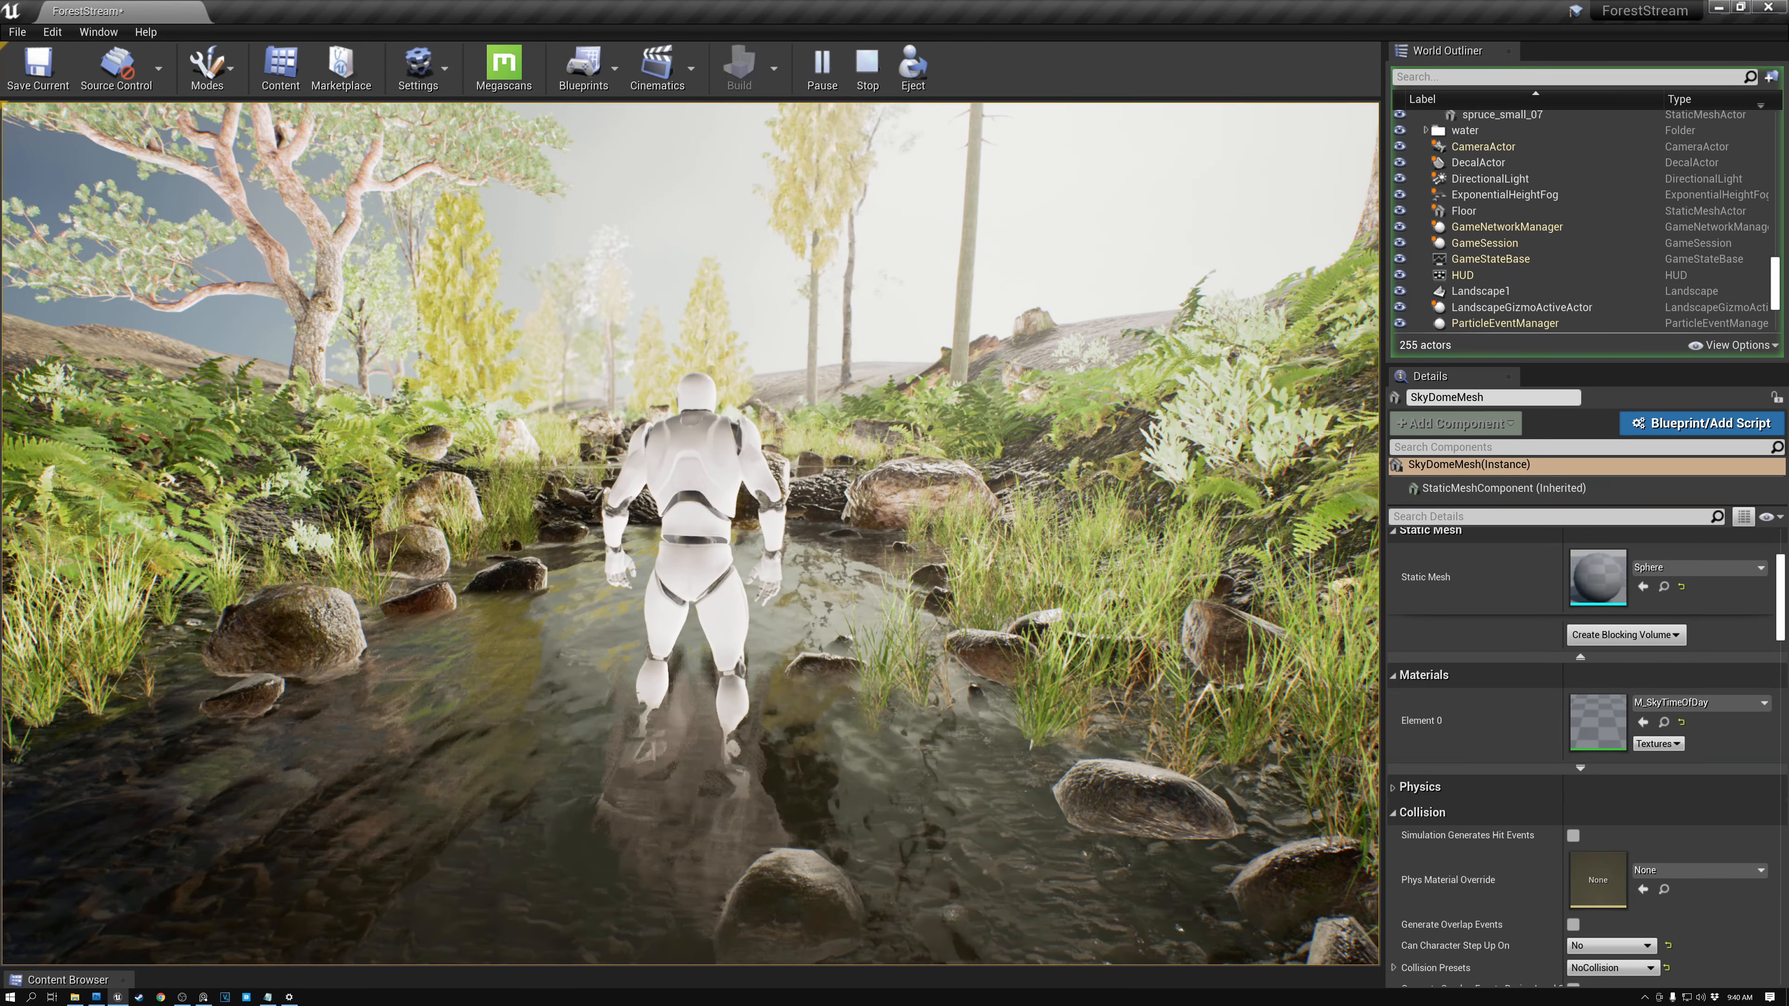
key(s)
key(w)
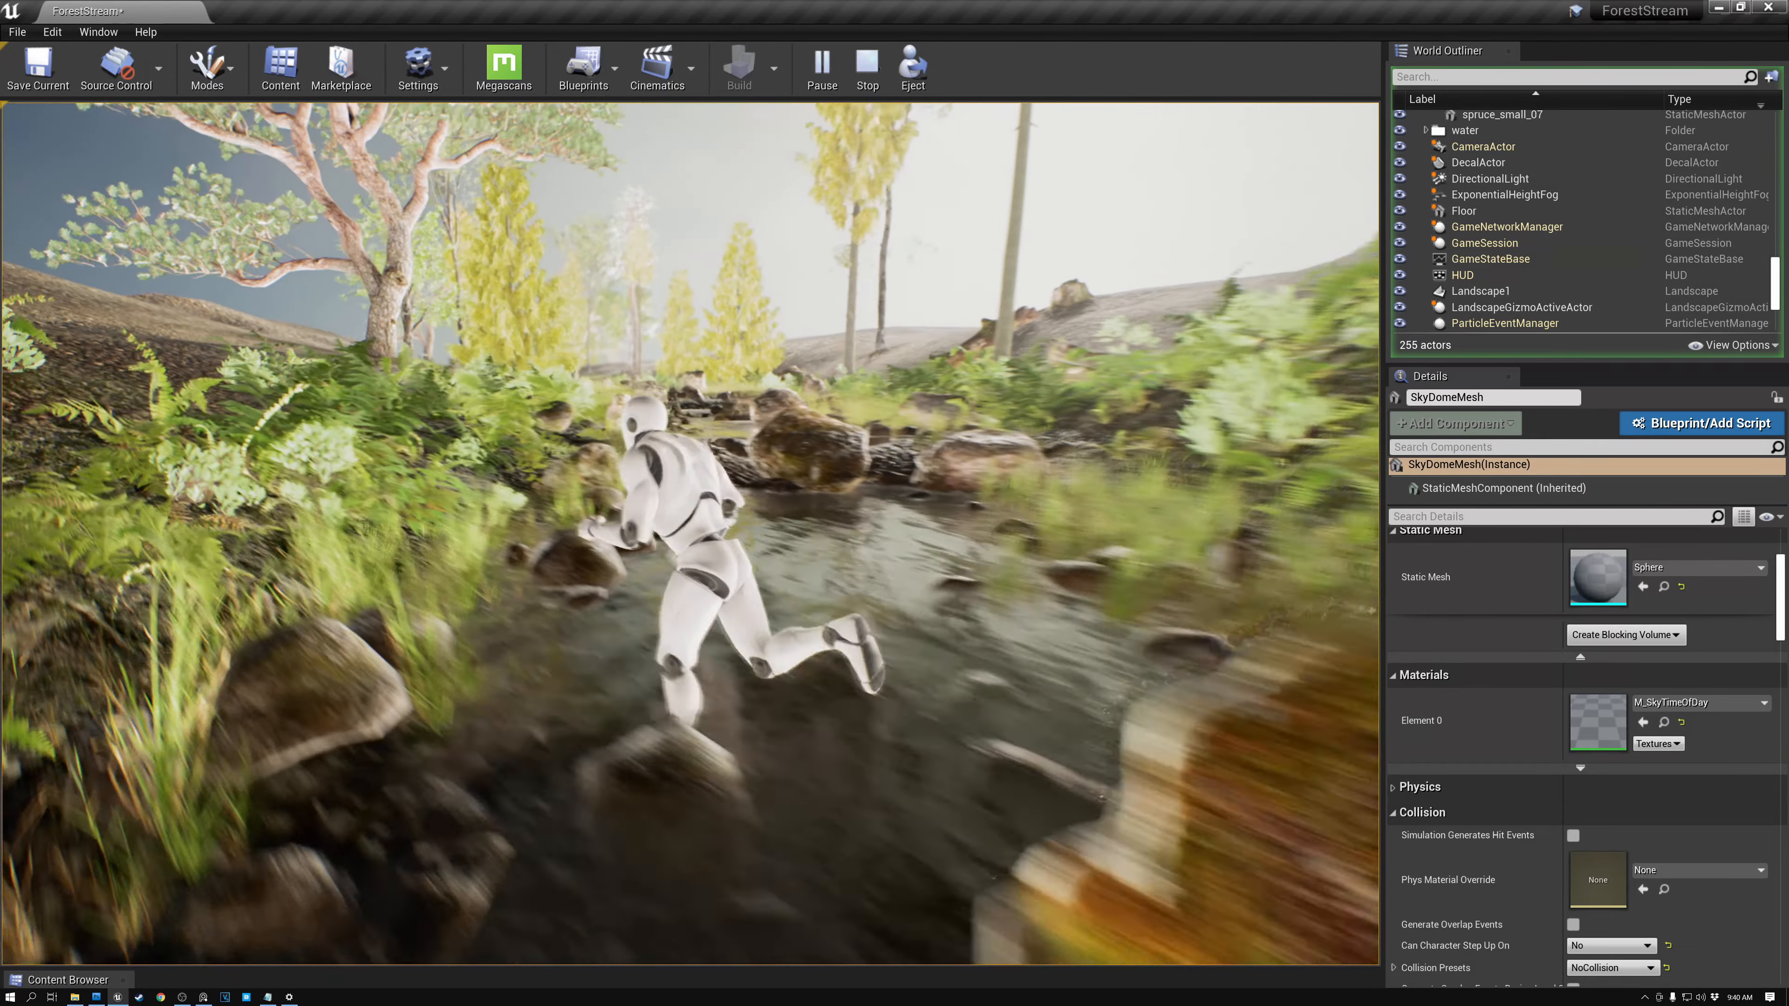
key(d)
key(s)
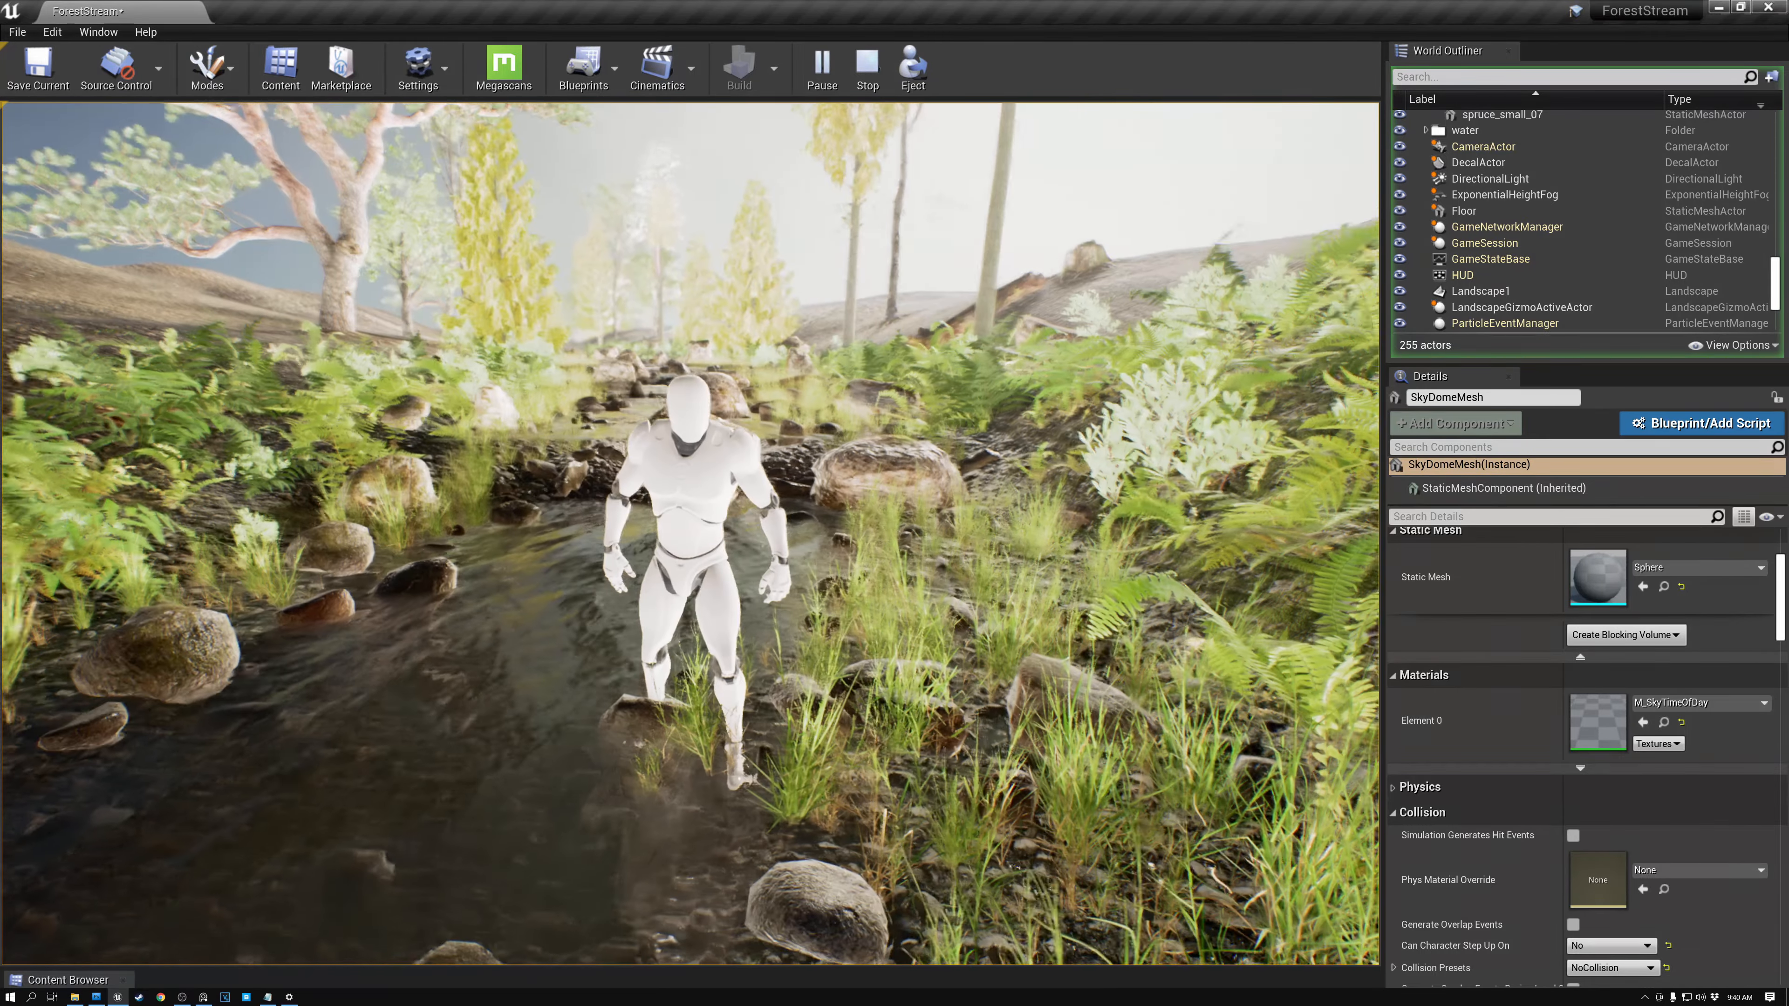
key(a)
key(w)
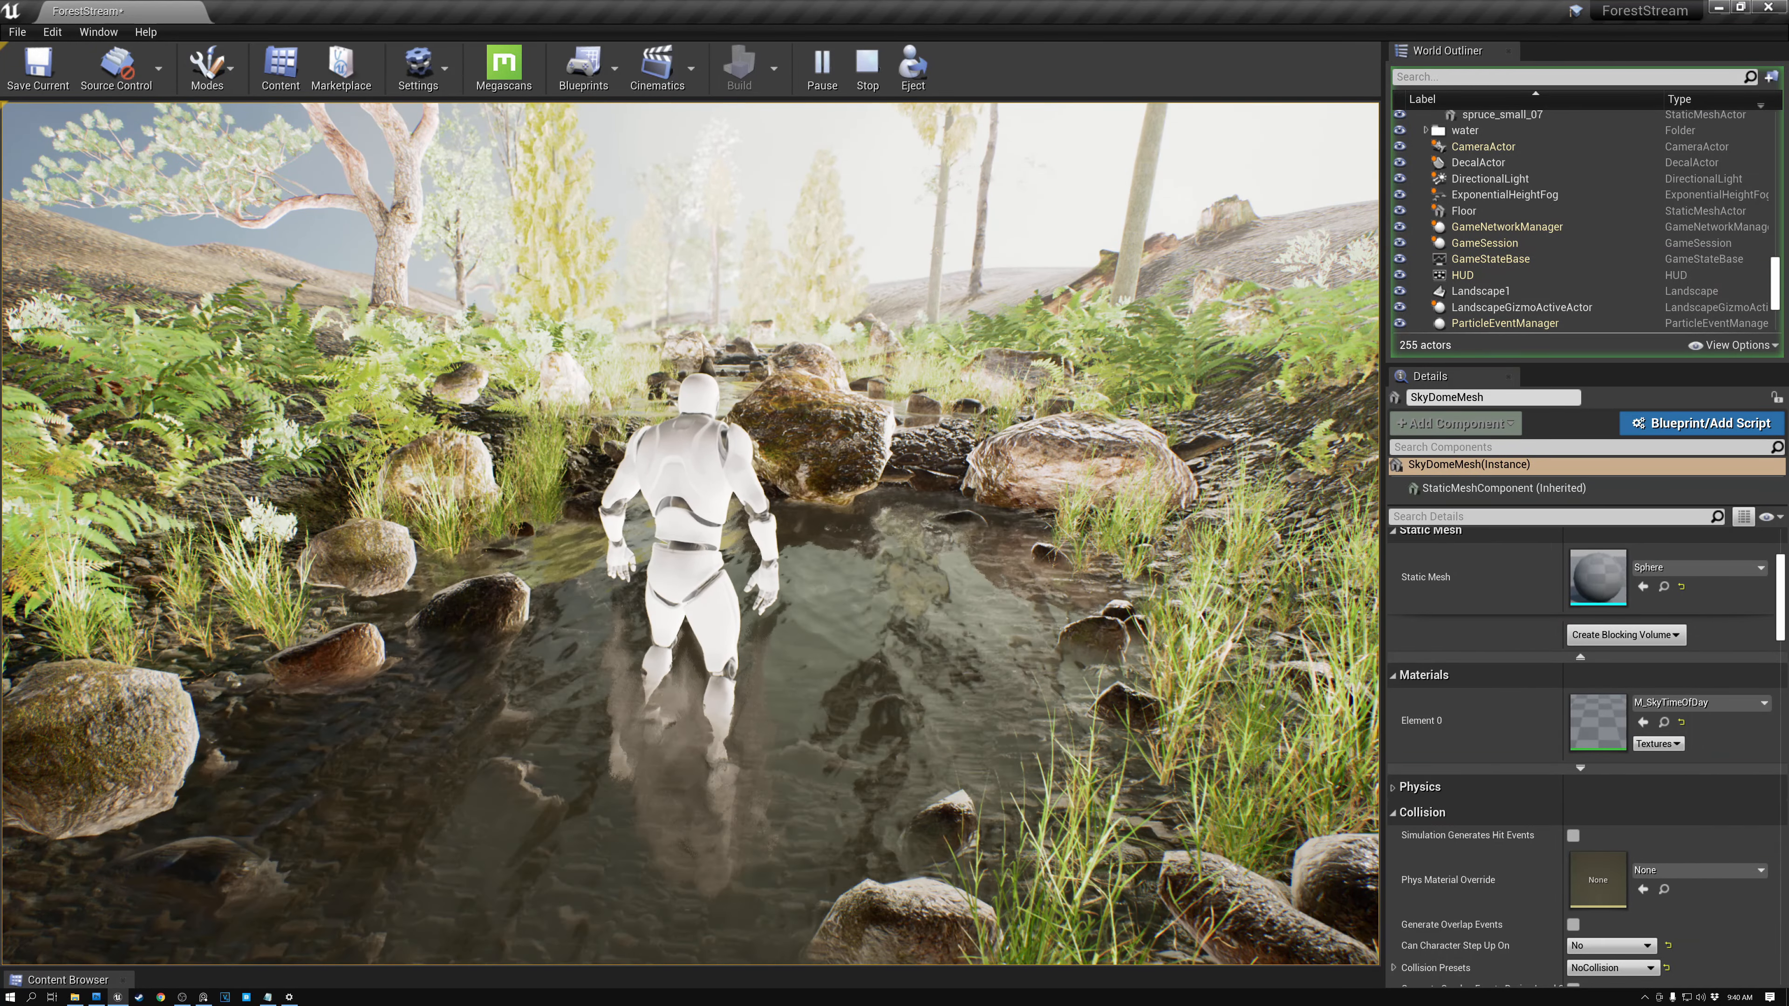
key(s)
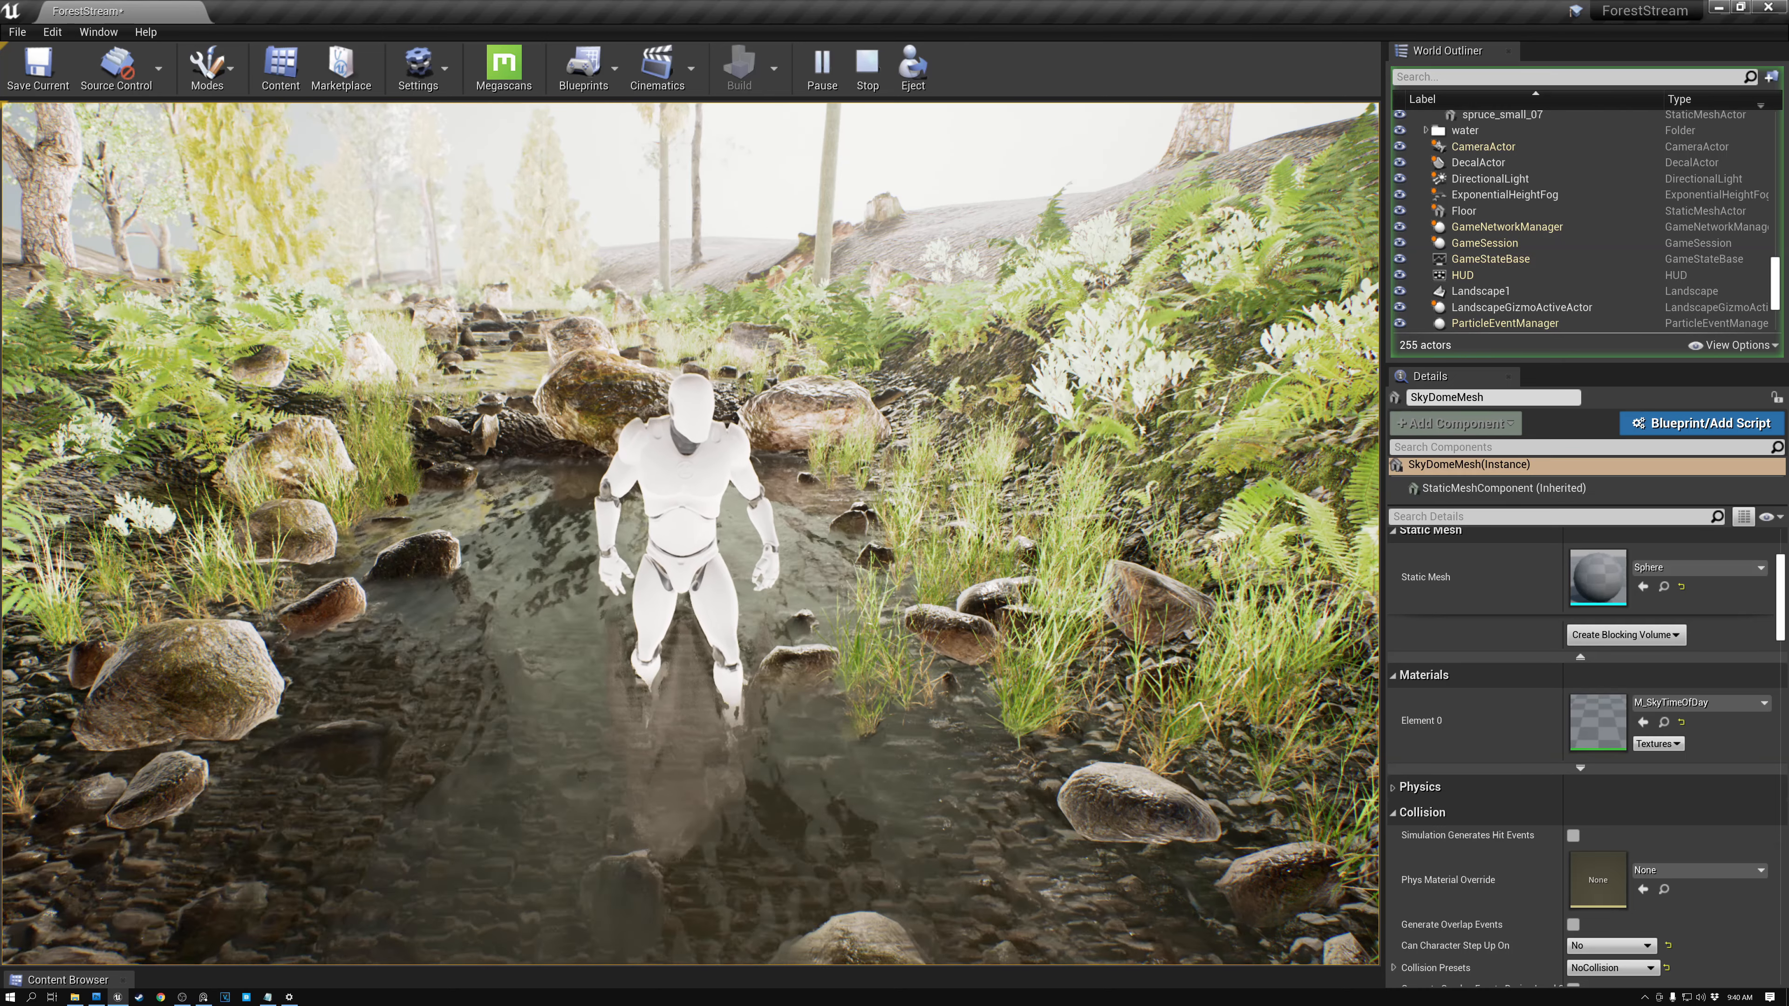
key(Escape)
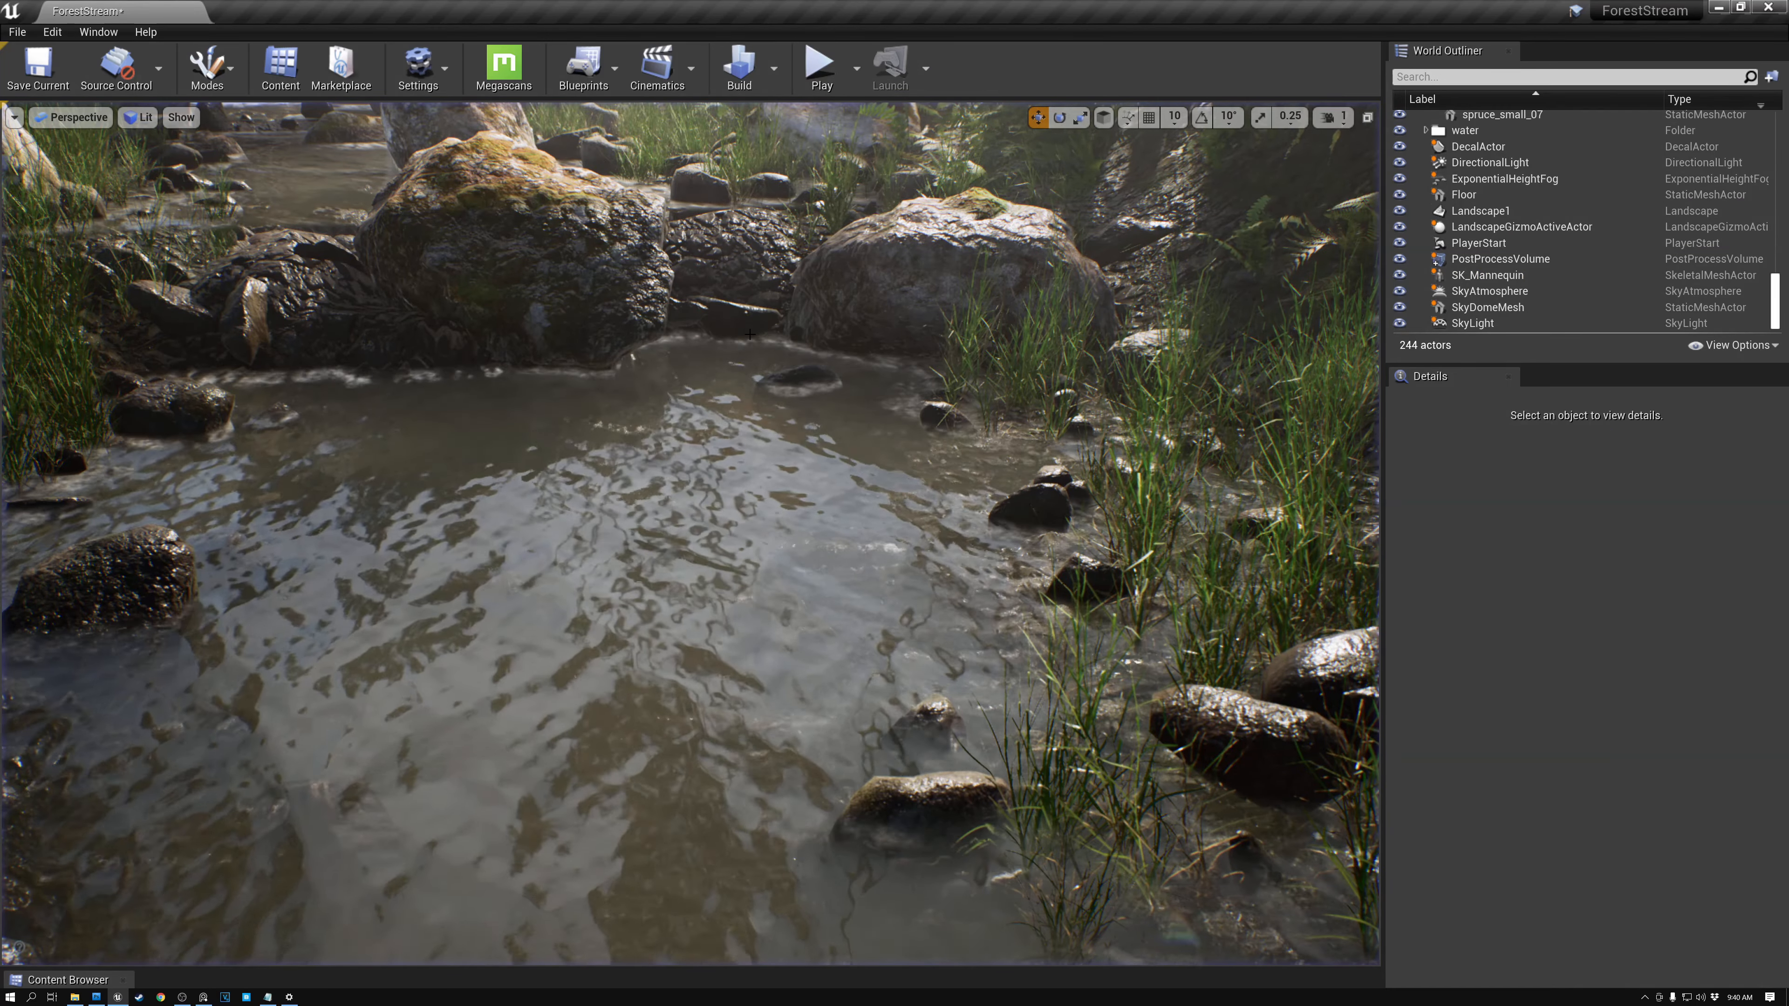
- Build the level's reflection captures
right_click(636, 436)
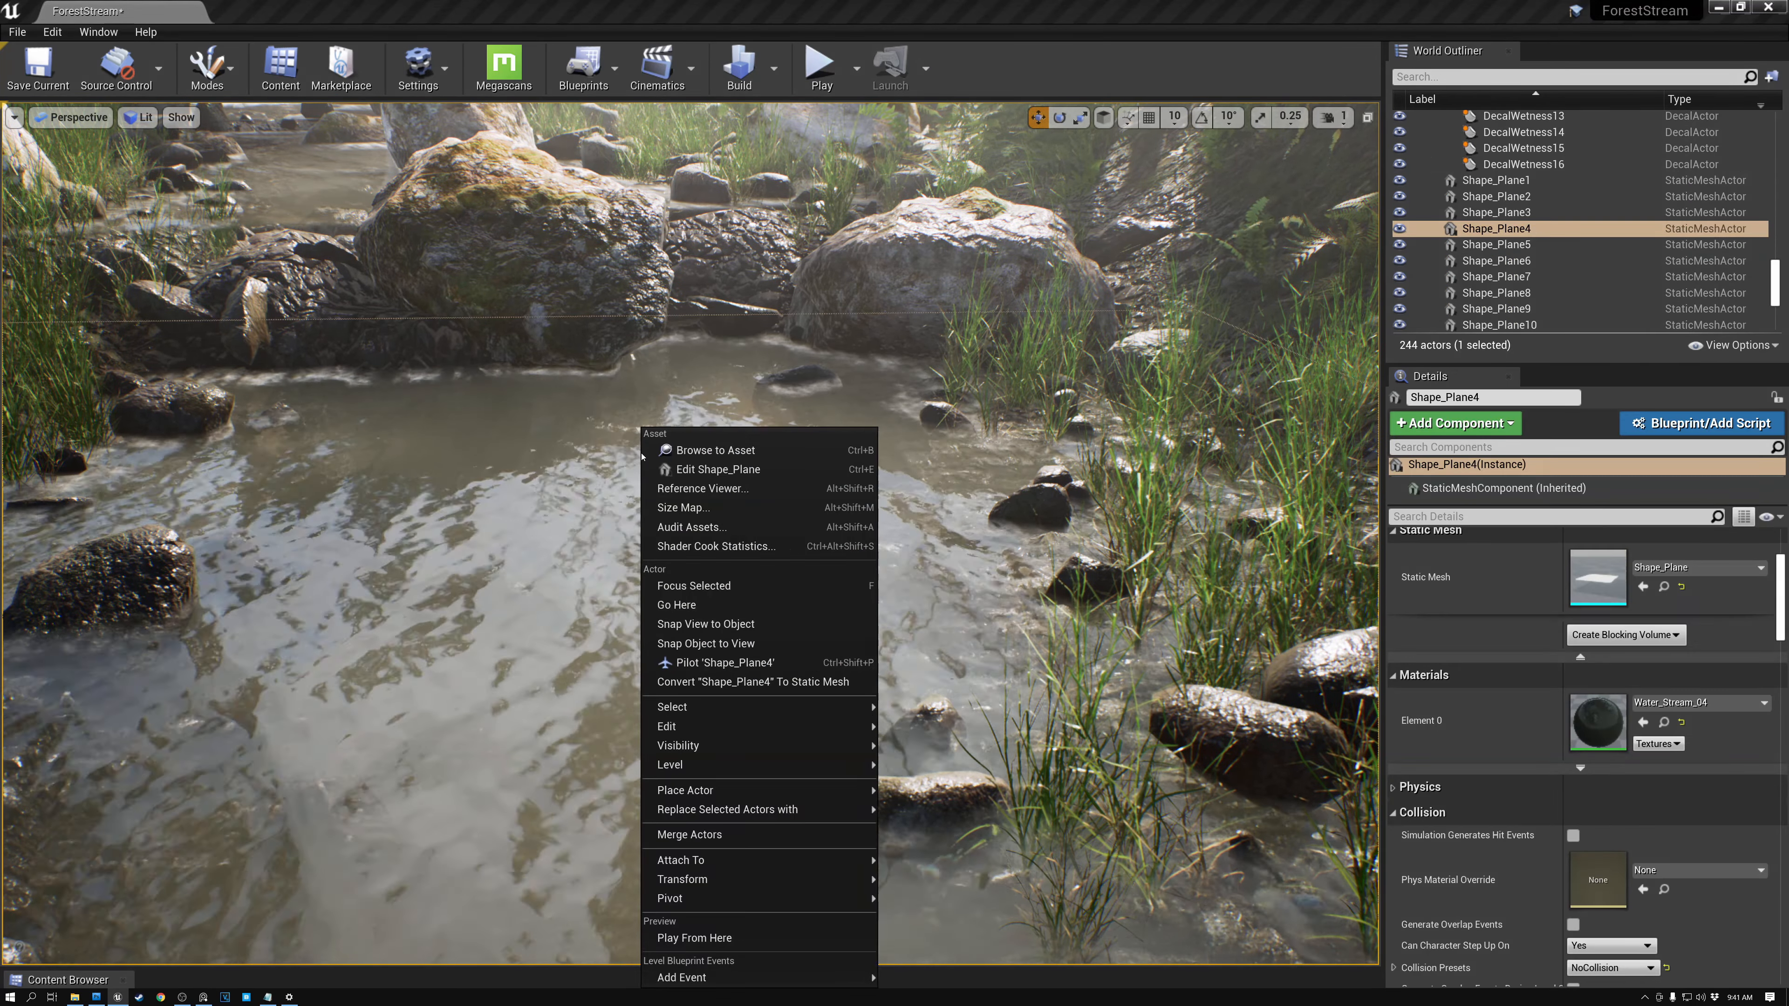
key(Escape)
right_click(600, 444)
right_drag(600, 444, 523, 380)
key(s)
key(w)
key(w)
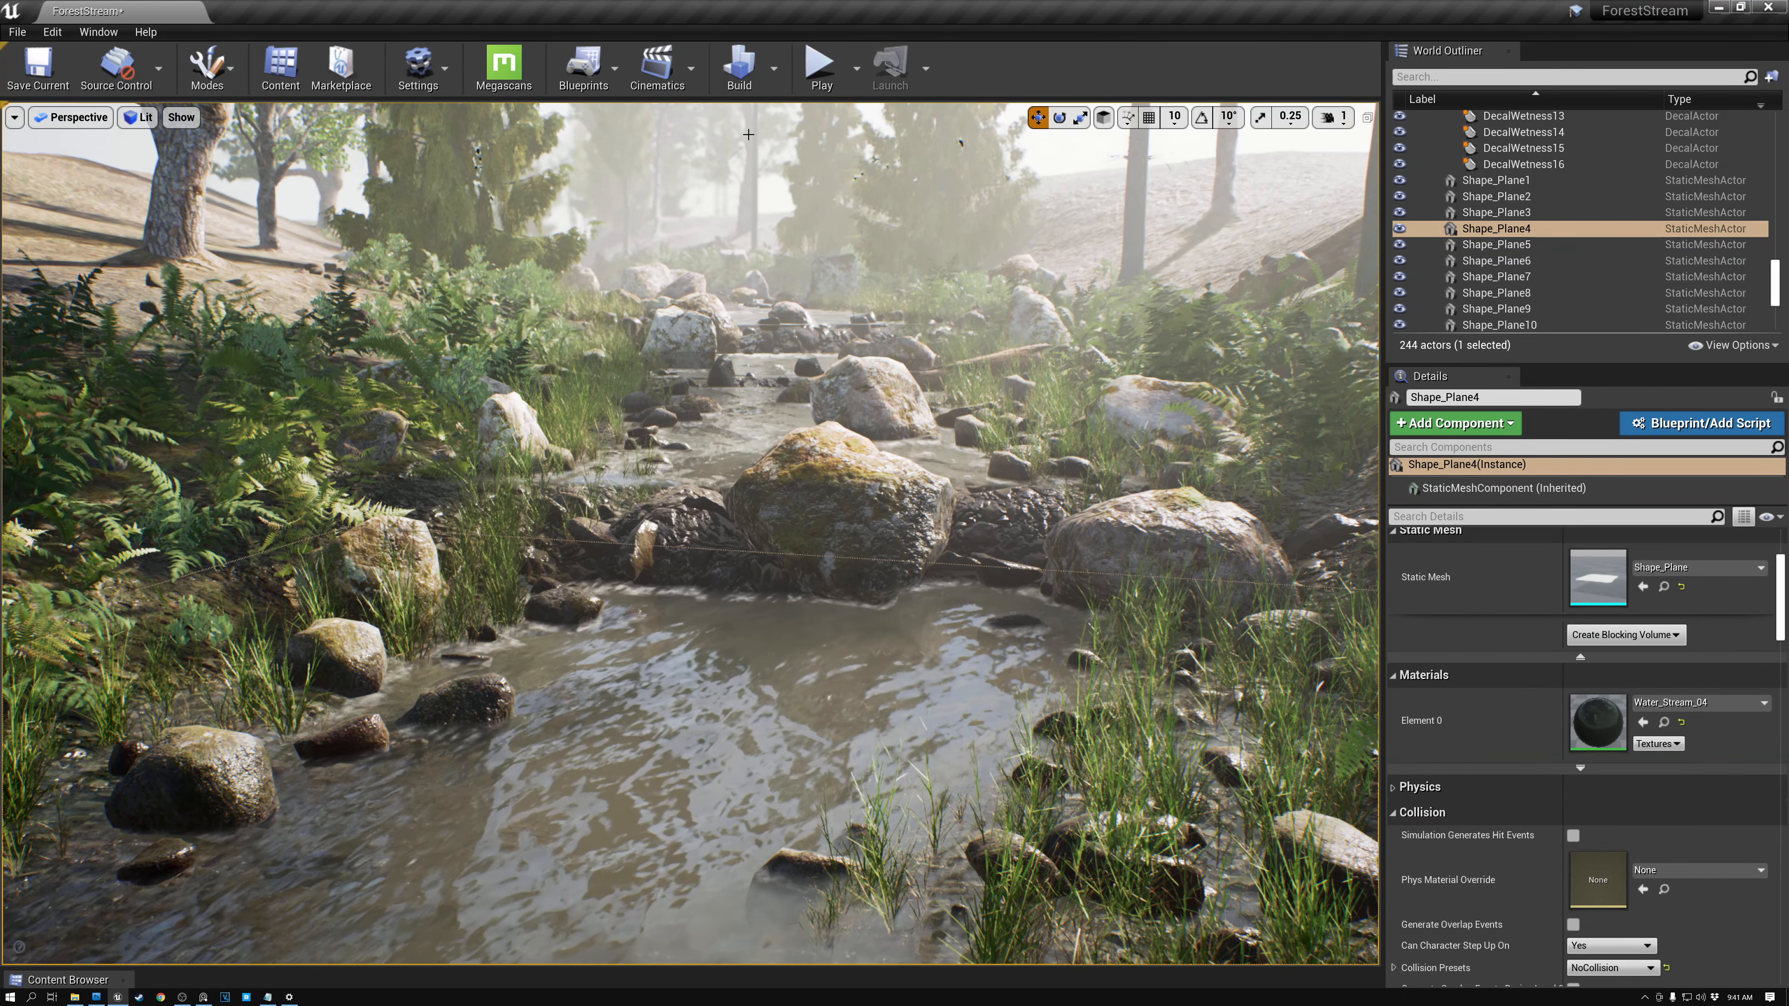
click(772, 68)
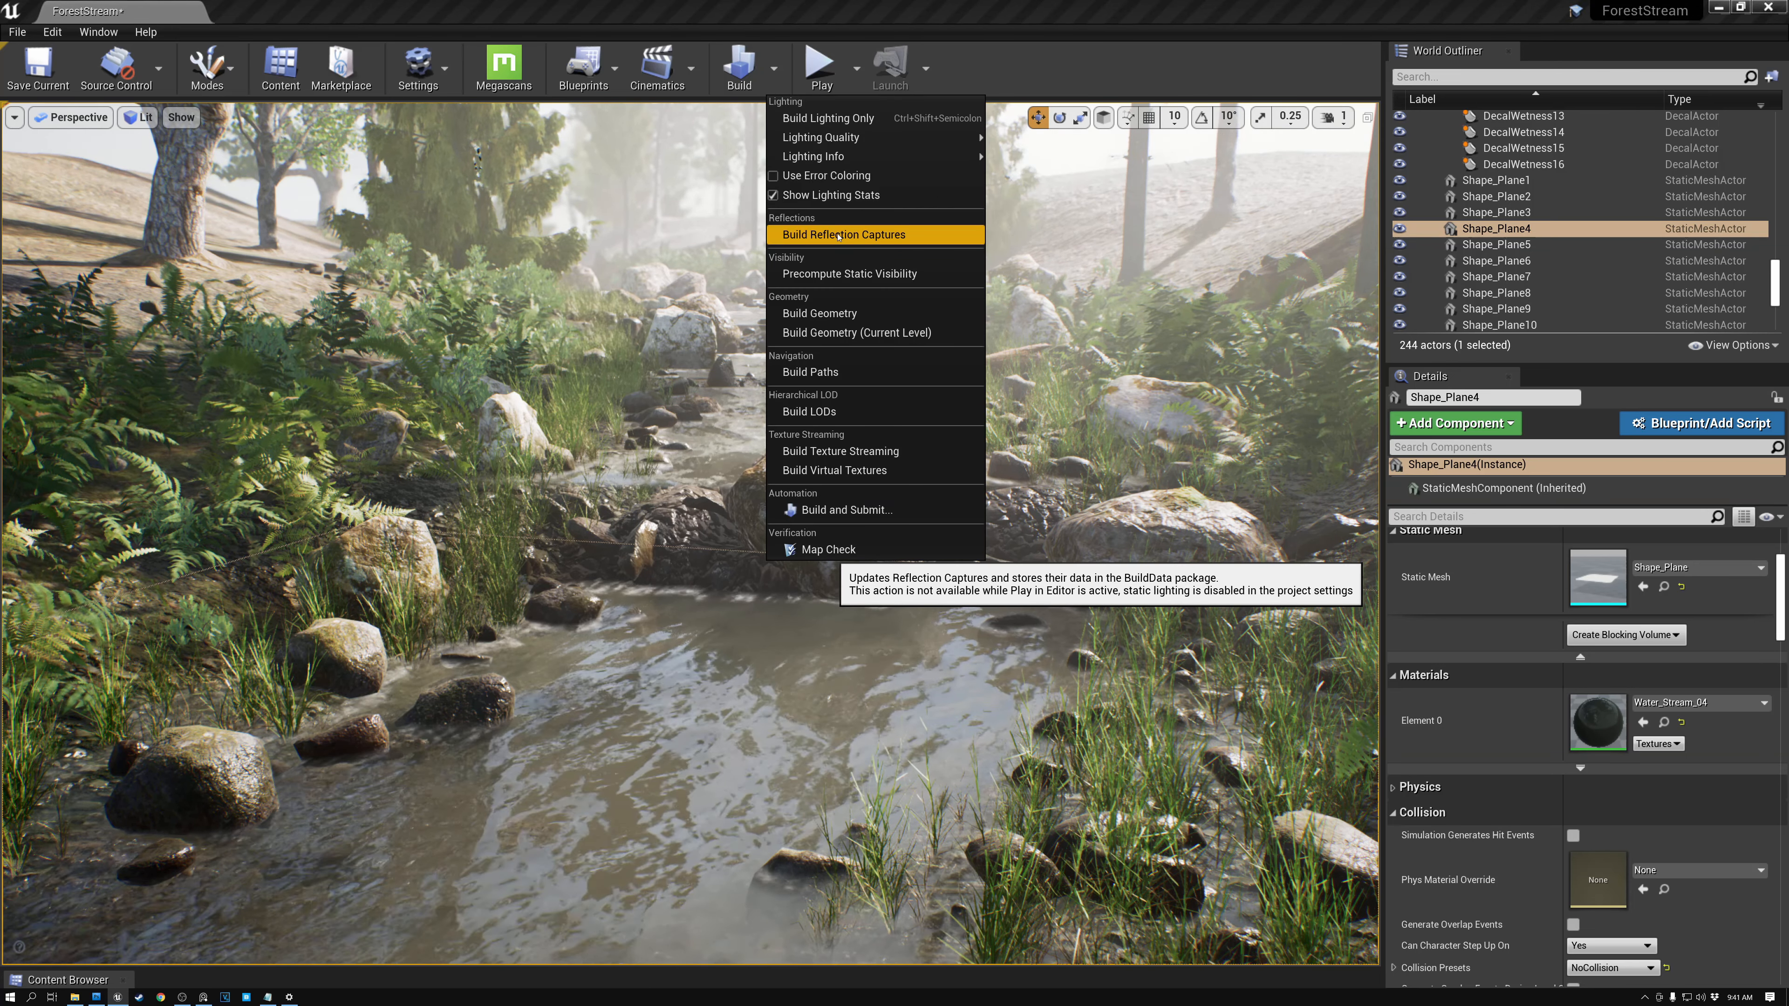
click(879, 235)
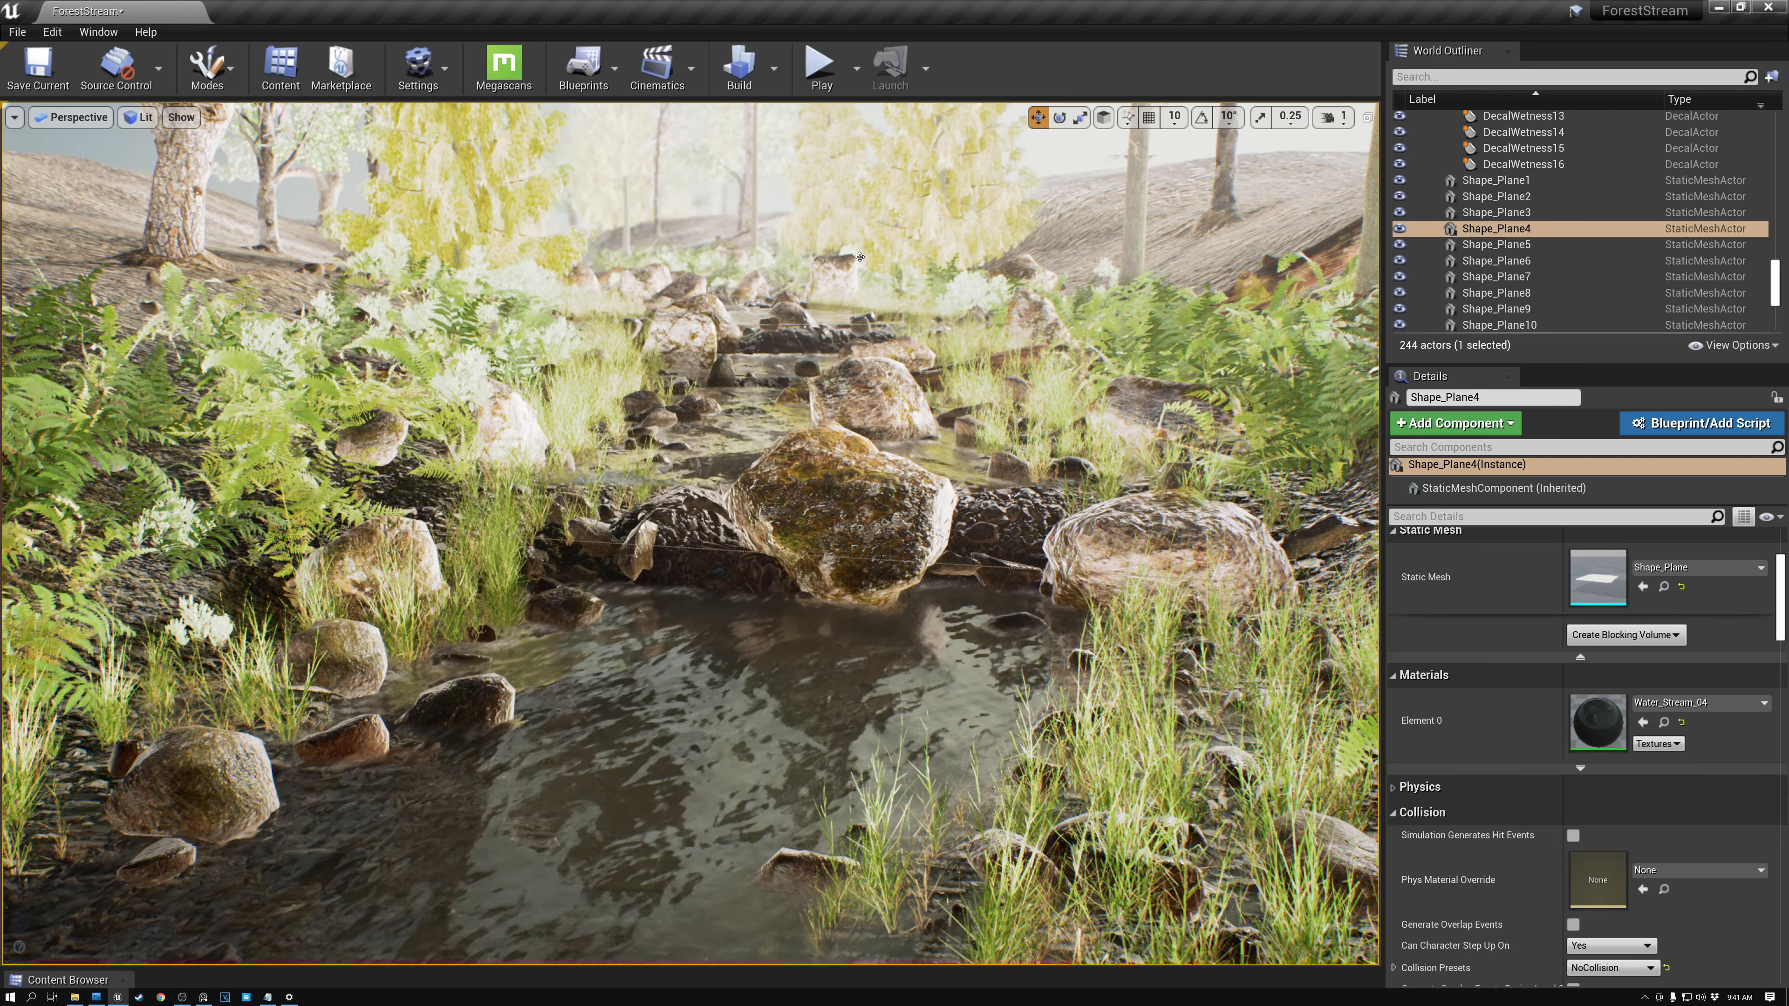
- Select the SkyLight and enable Lower Hemisphere Is Solid Color
drag(1777, 285, 1774, 129)
click(1426, 199)
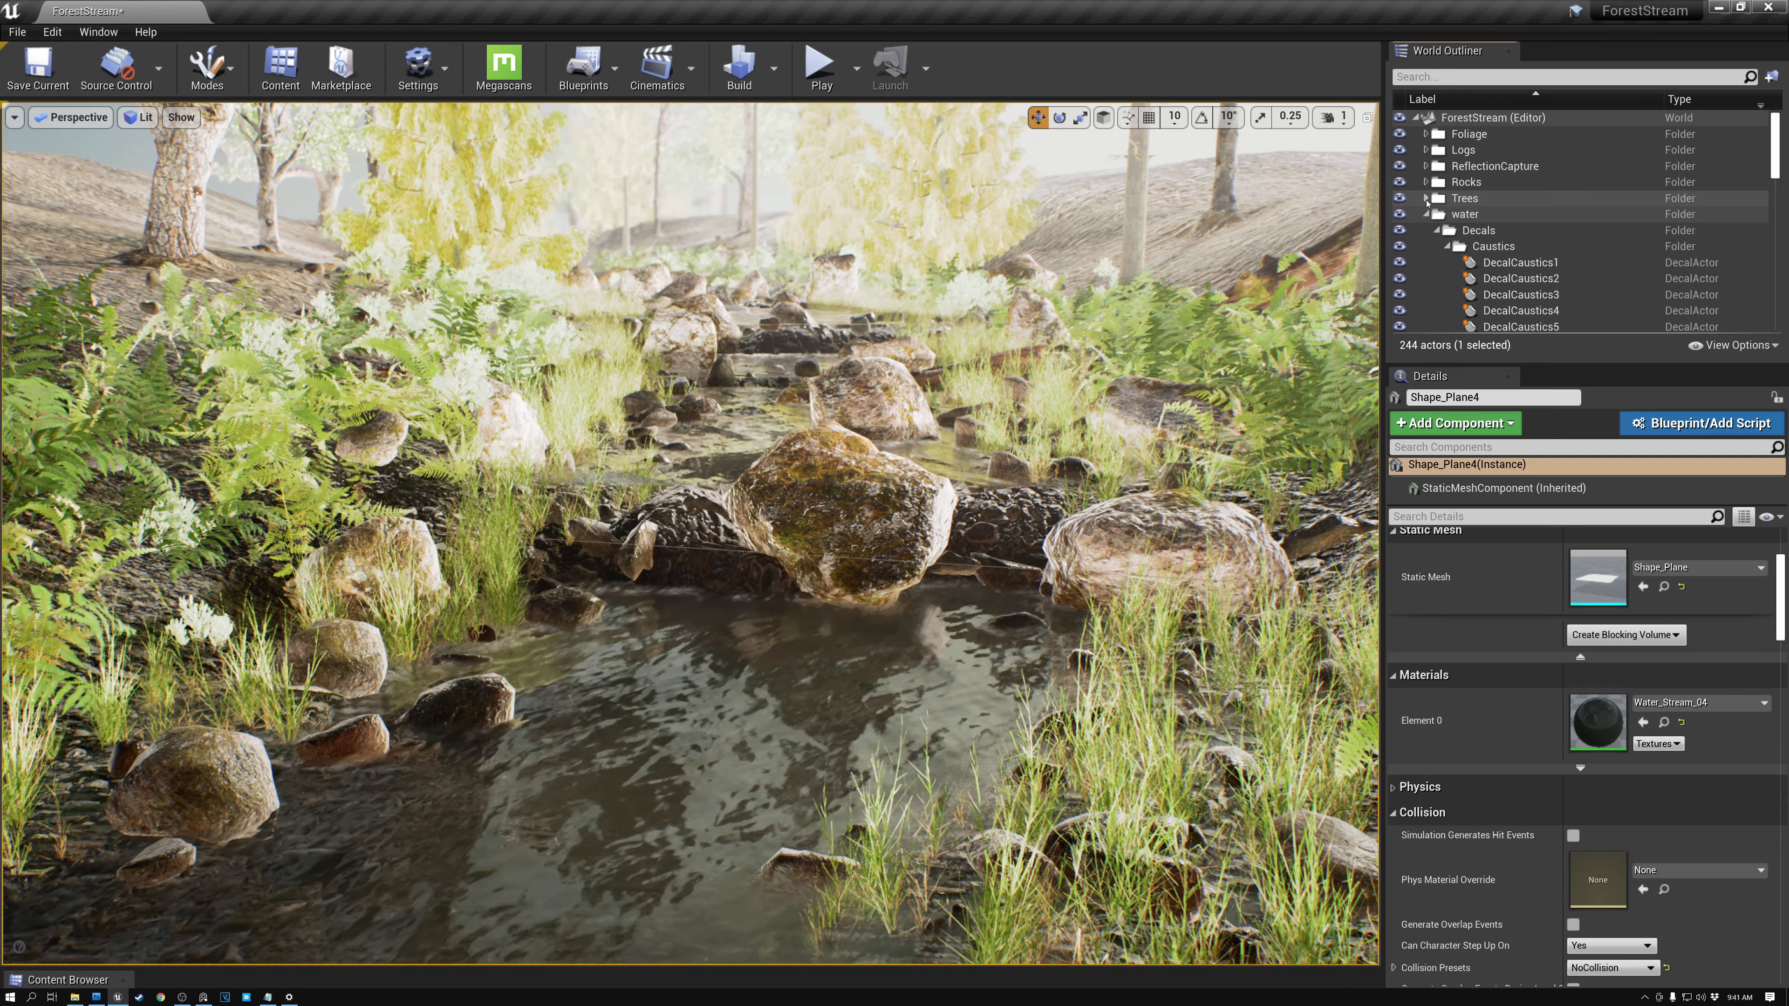
click(1426, 214)
scroll(1486, 225, down, 3)
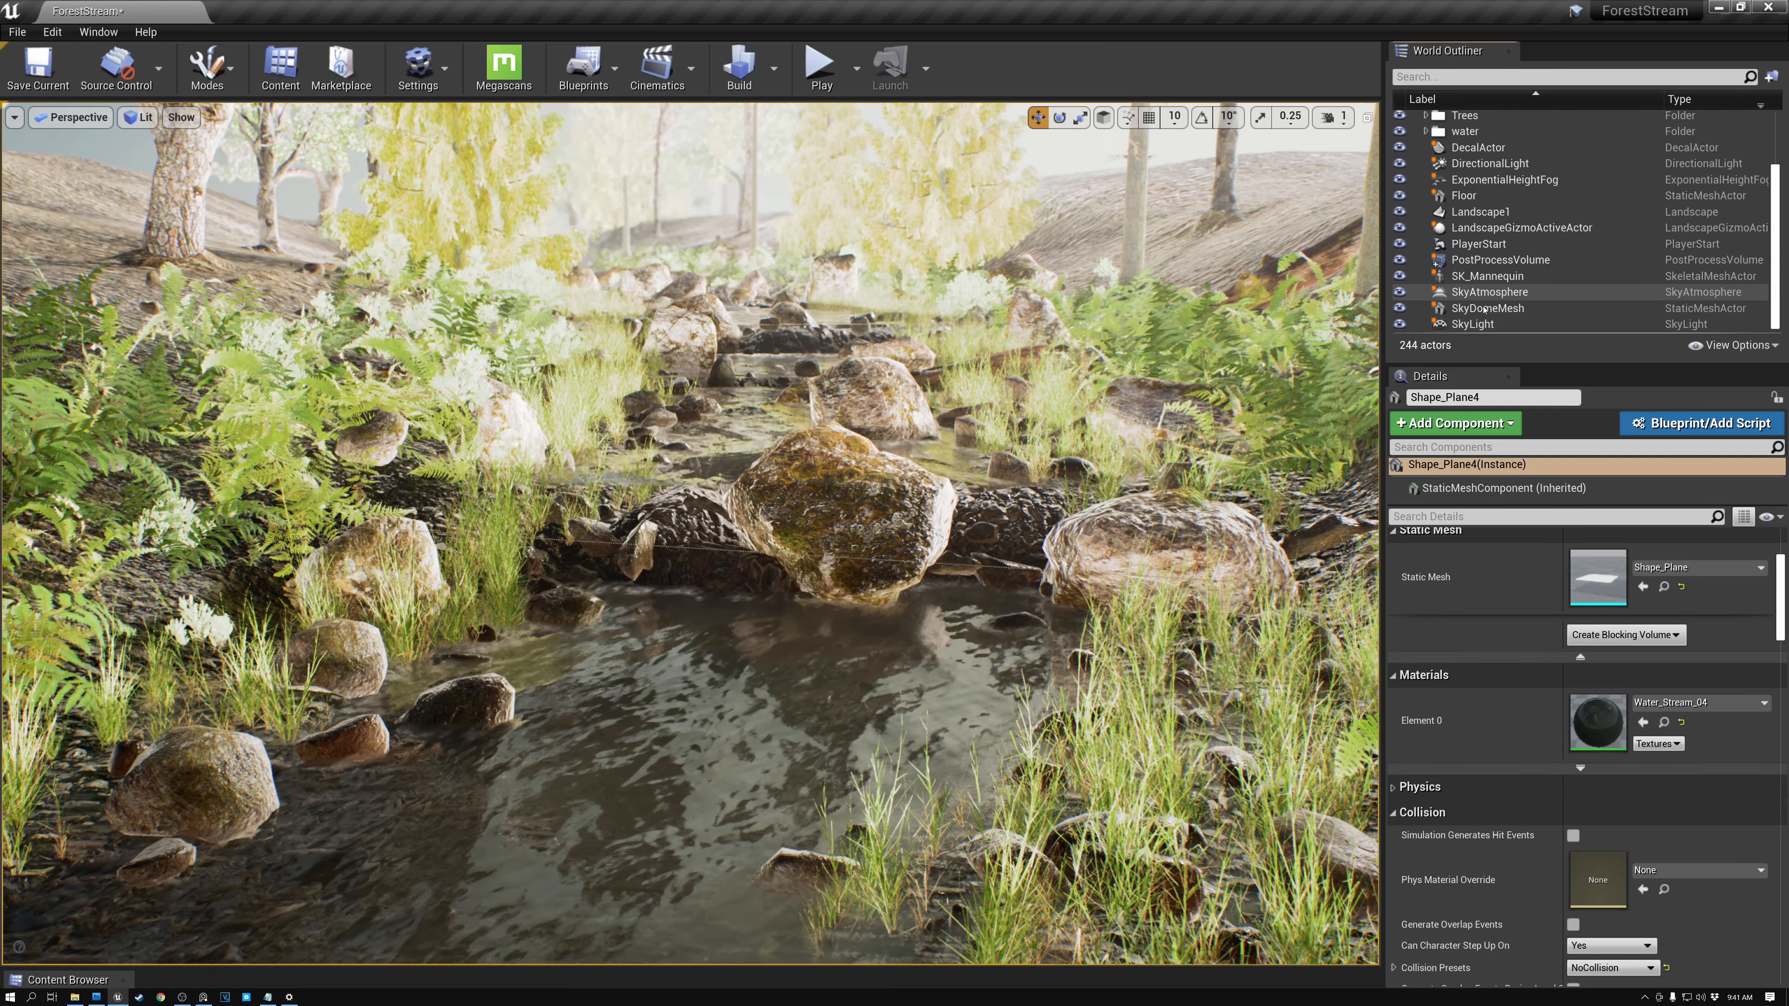
click(1476, 324)
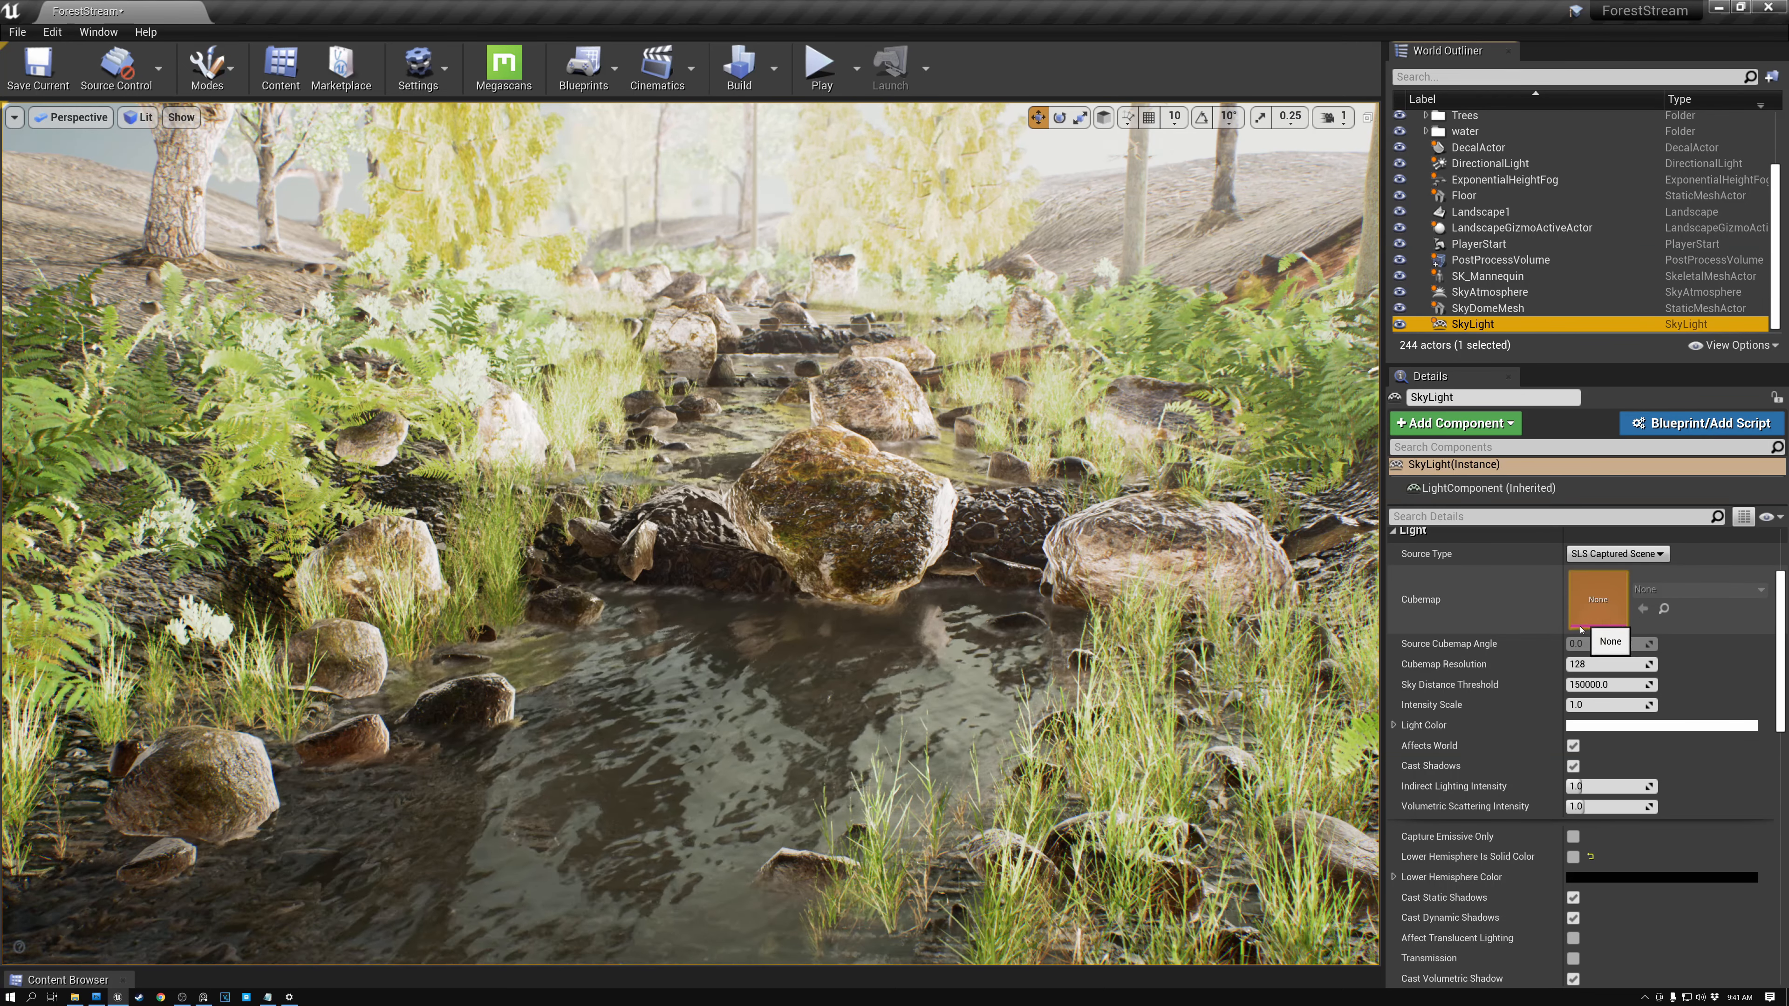
mouse_move(1424, 865)
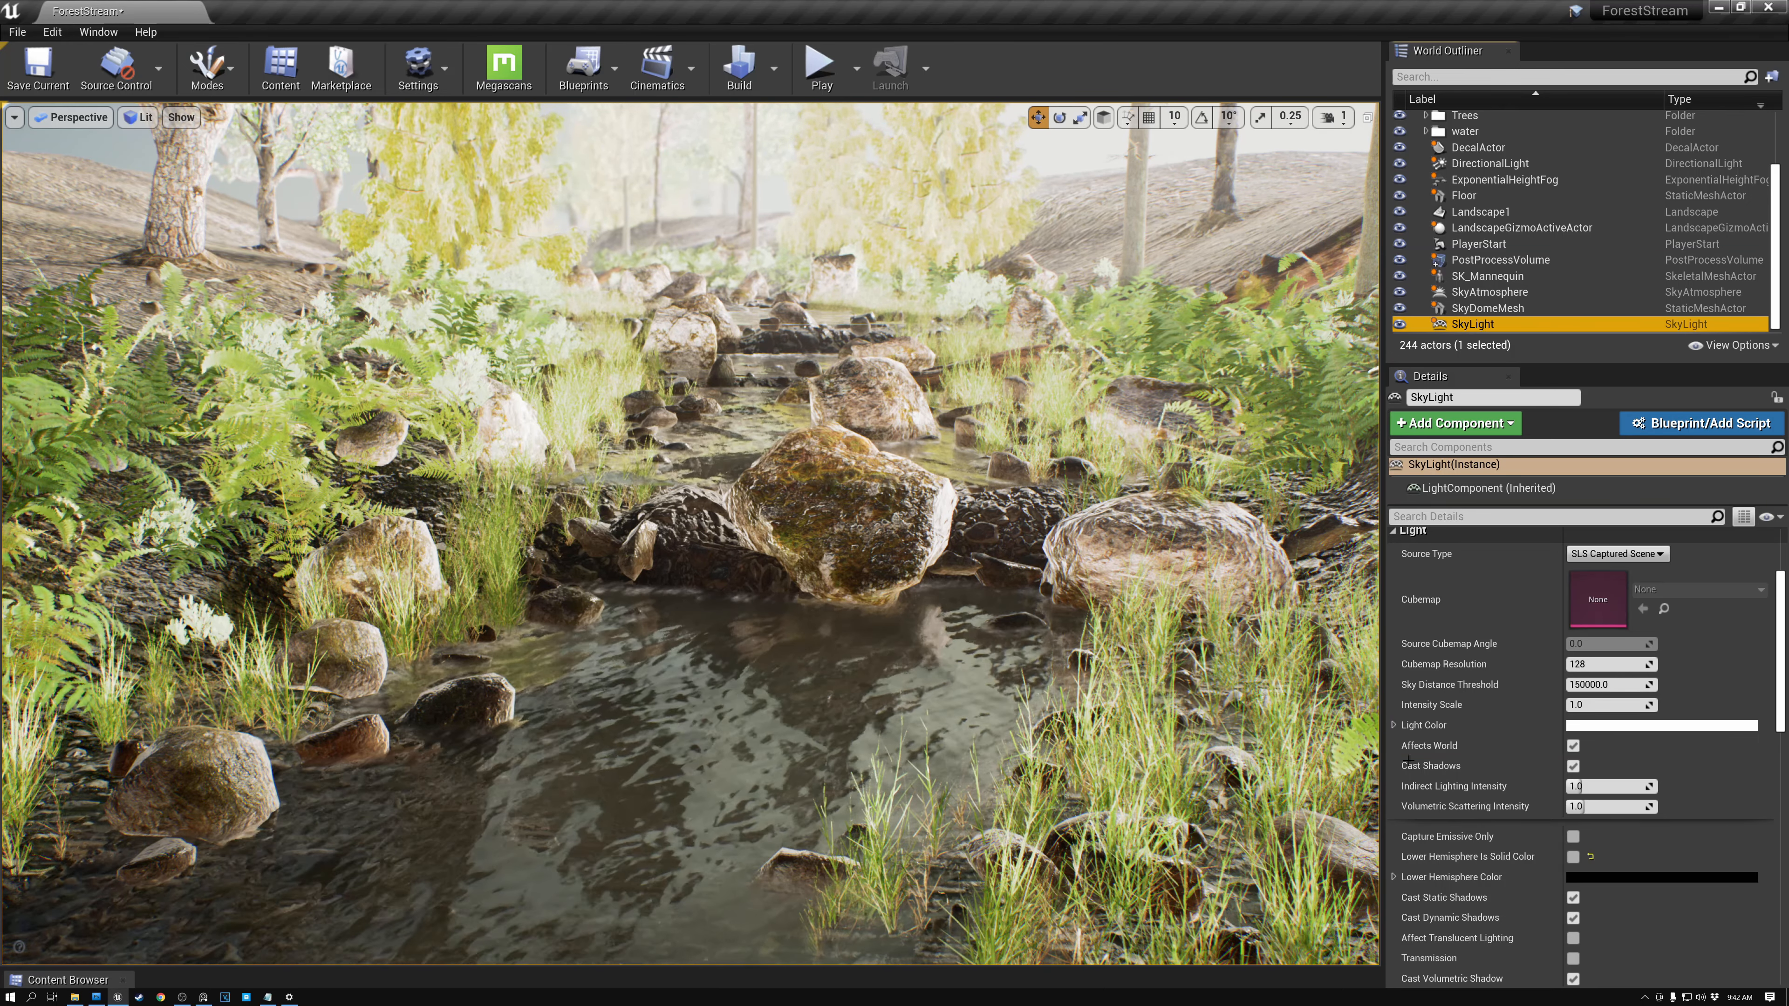
mouse_move(1510, 864)
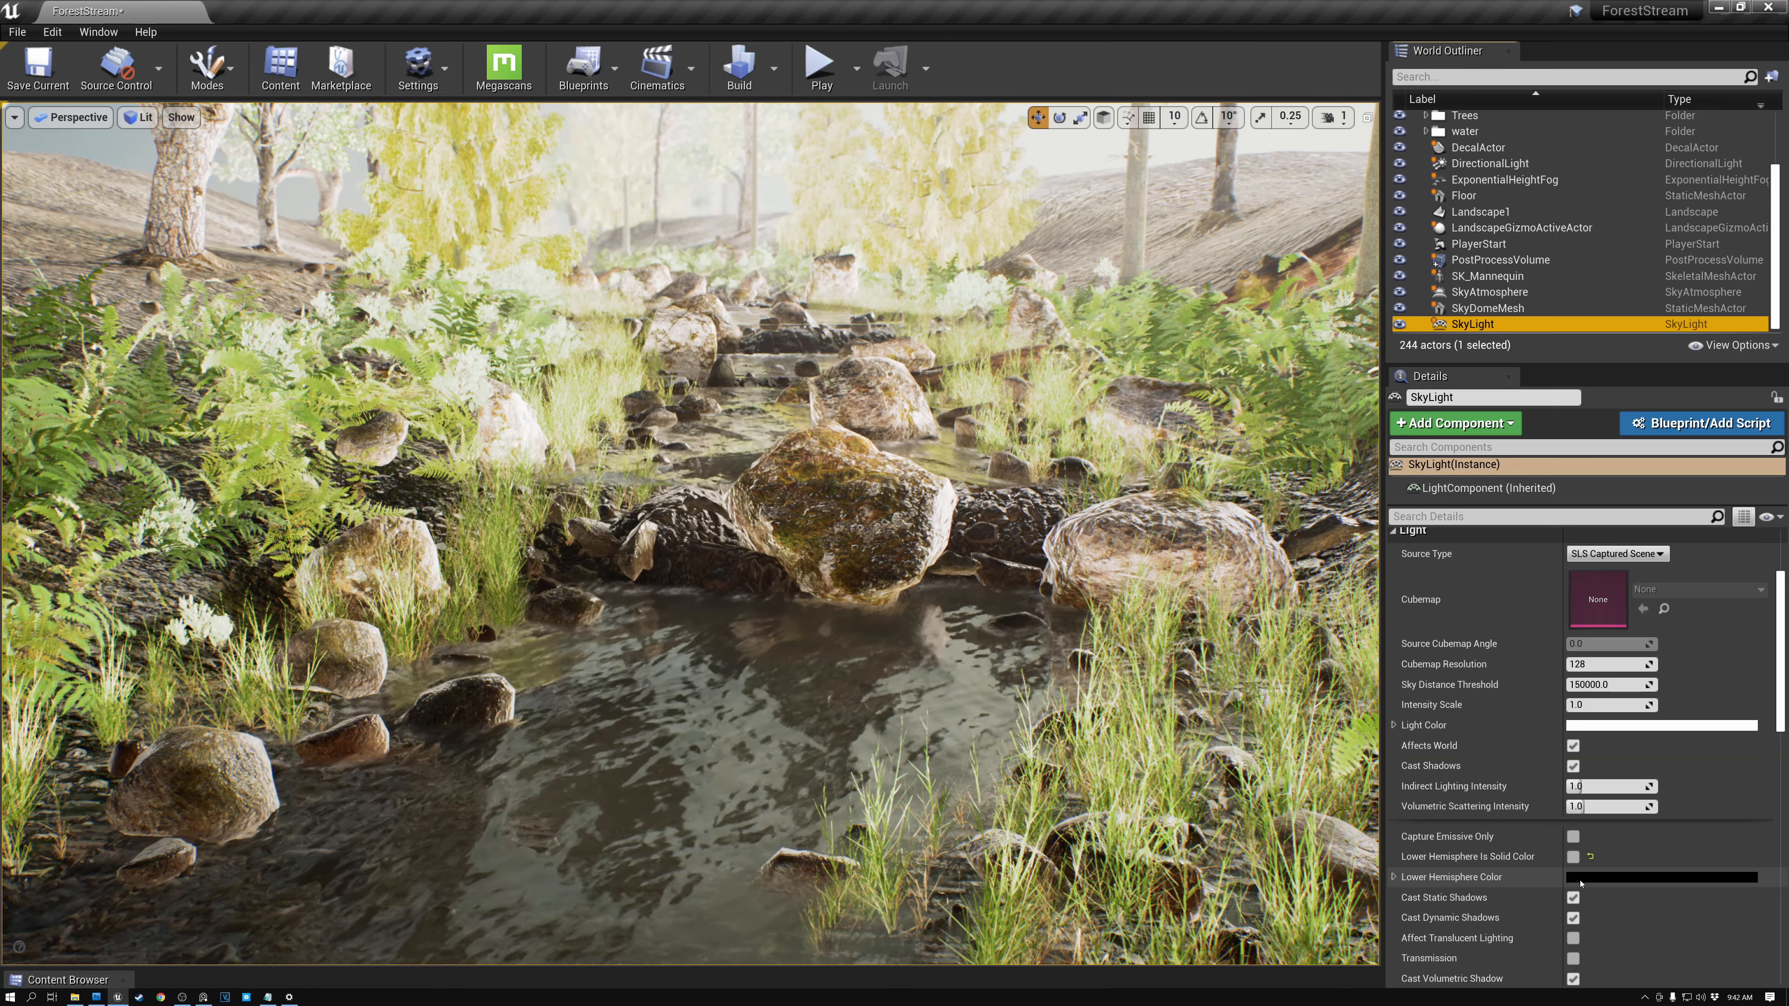
click(1574, 857)
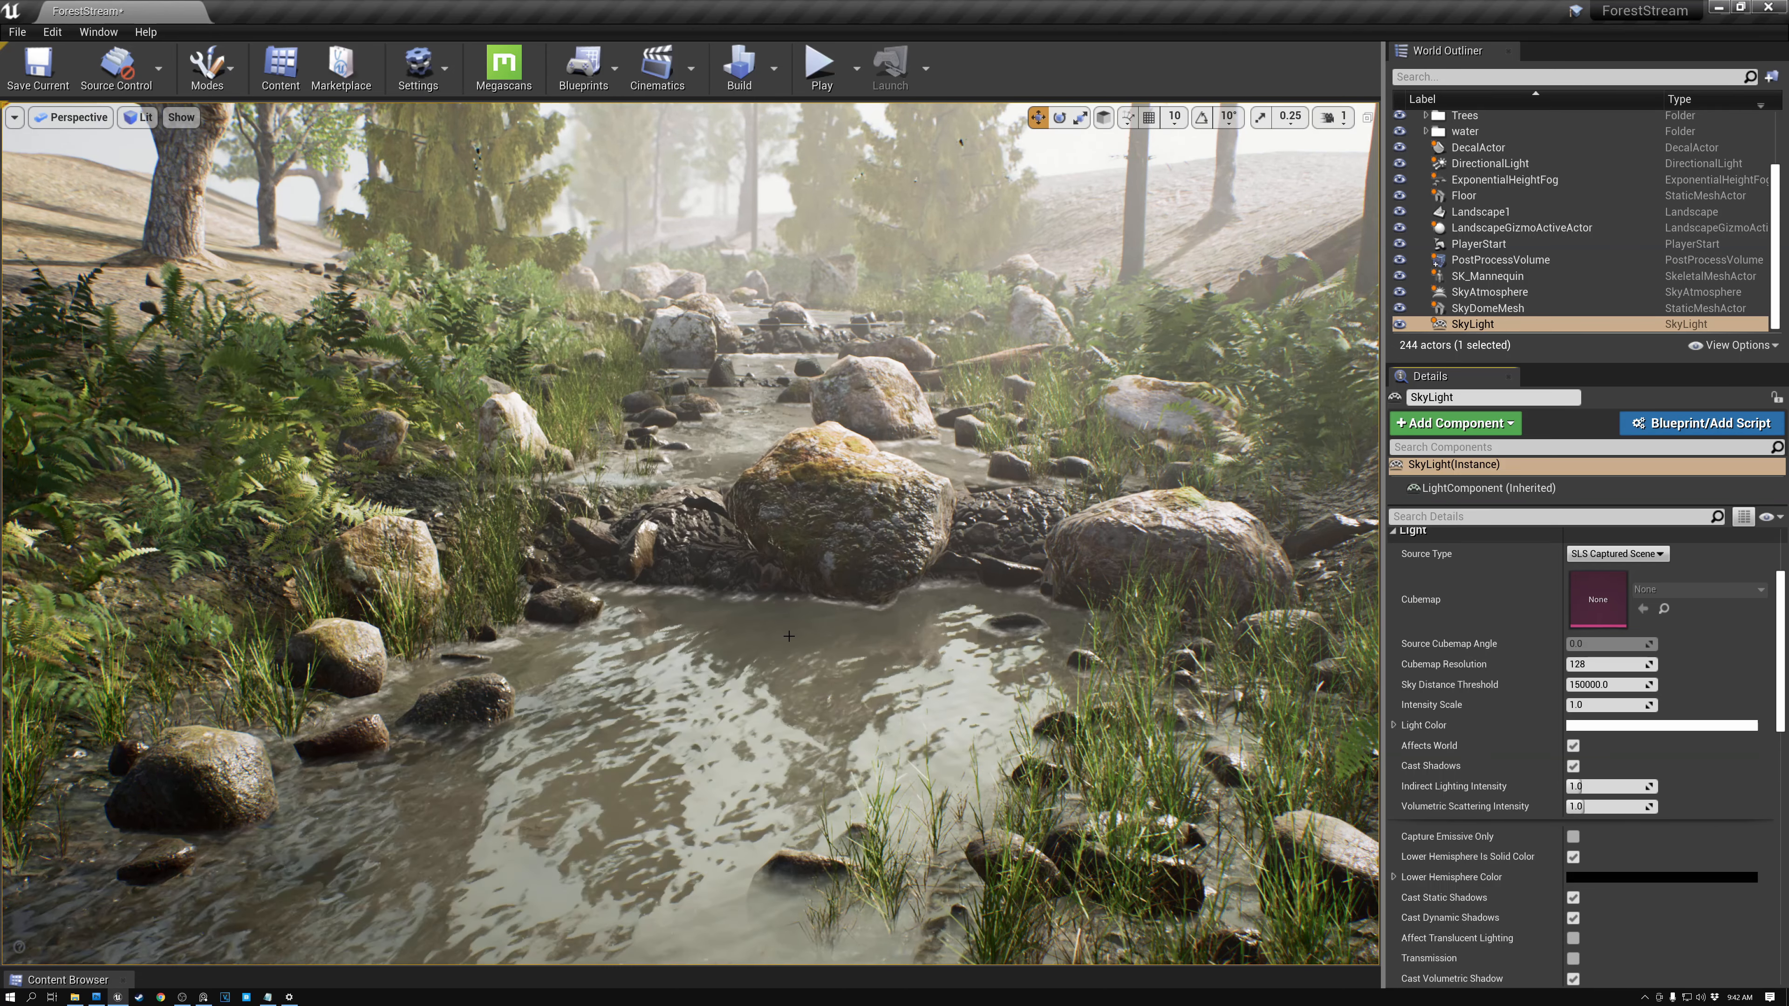
- Play the level again and walk through the forest to review the lighting and light shafts
click(820, 63)
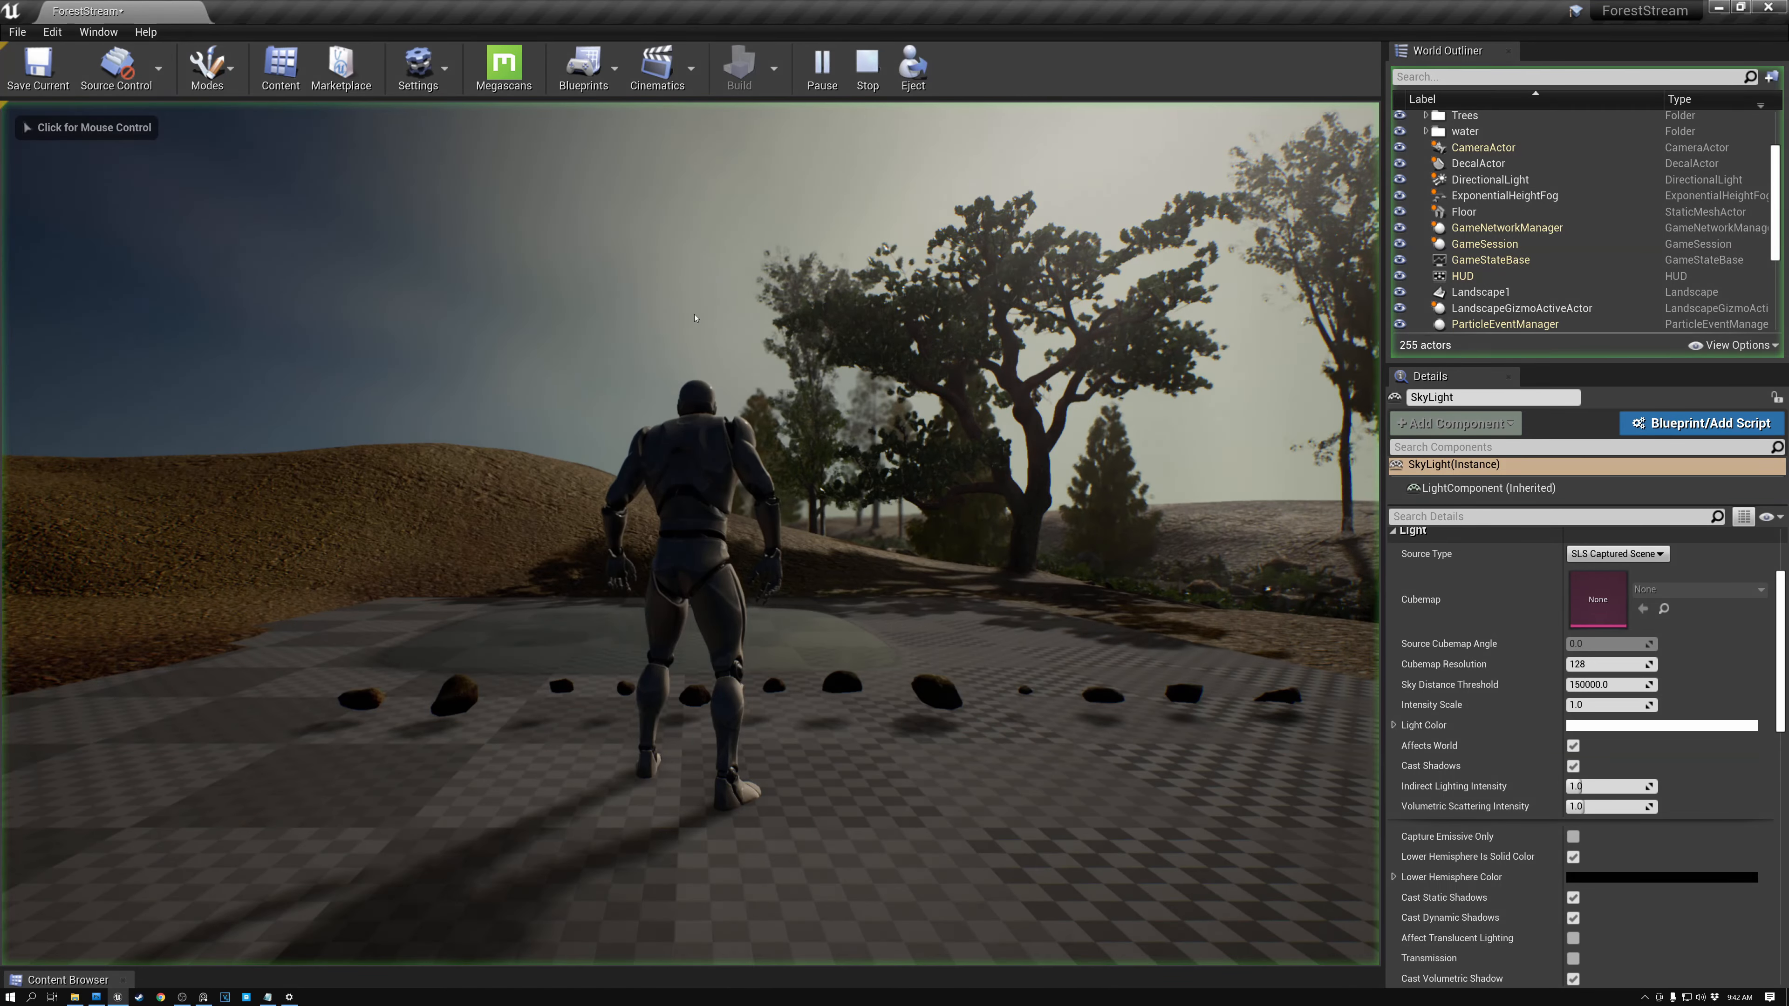
key(w)
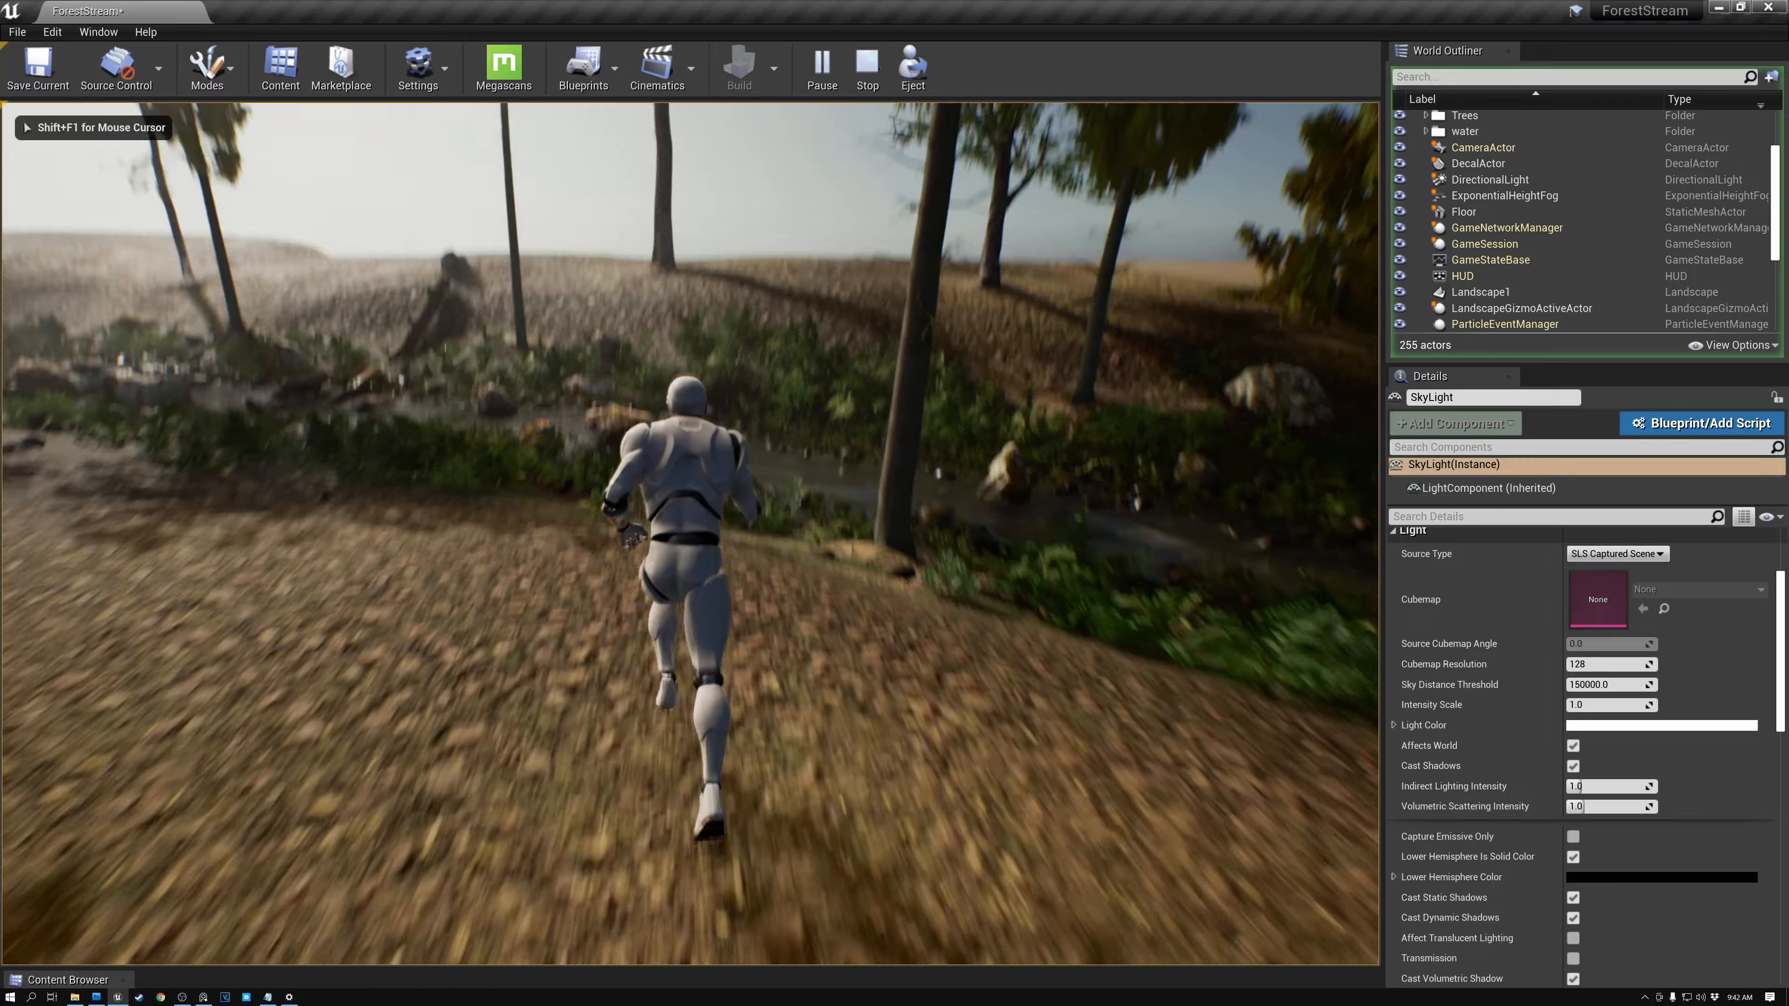
key(d)
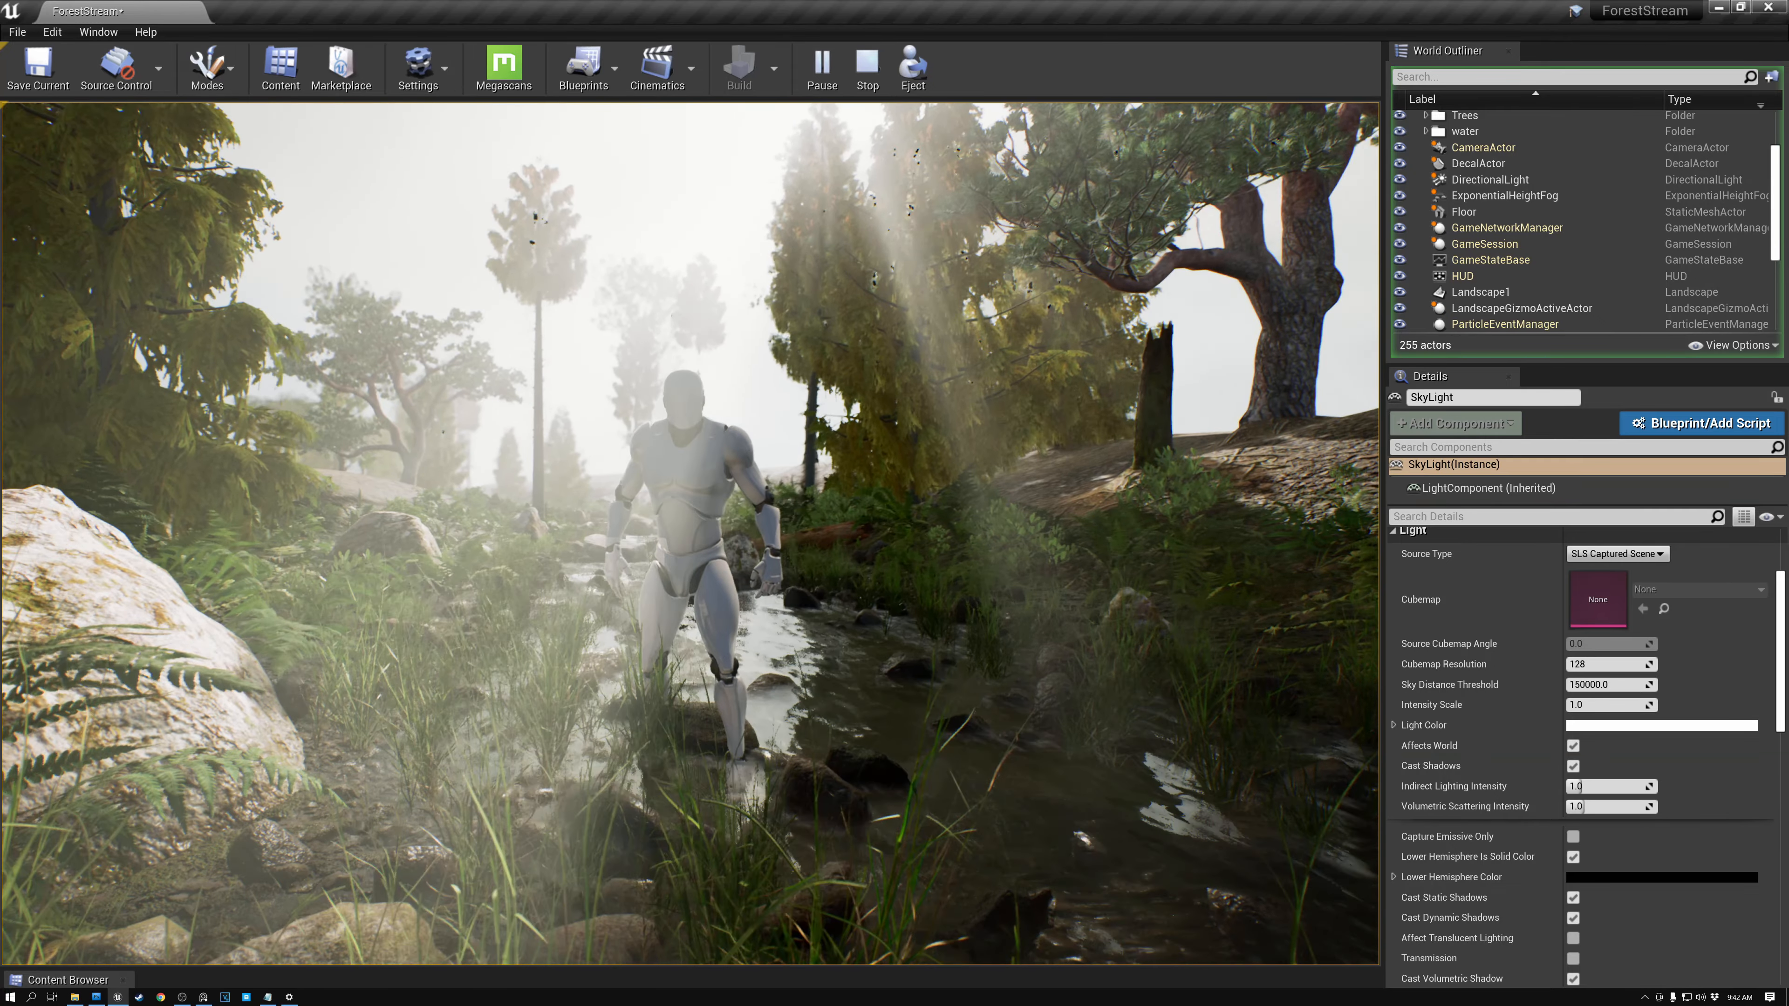
key(d)
key(s)
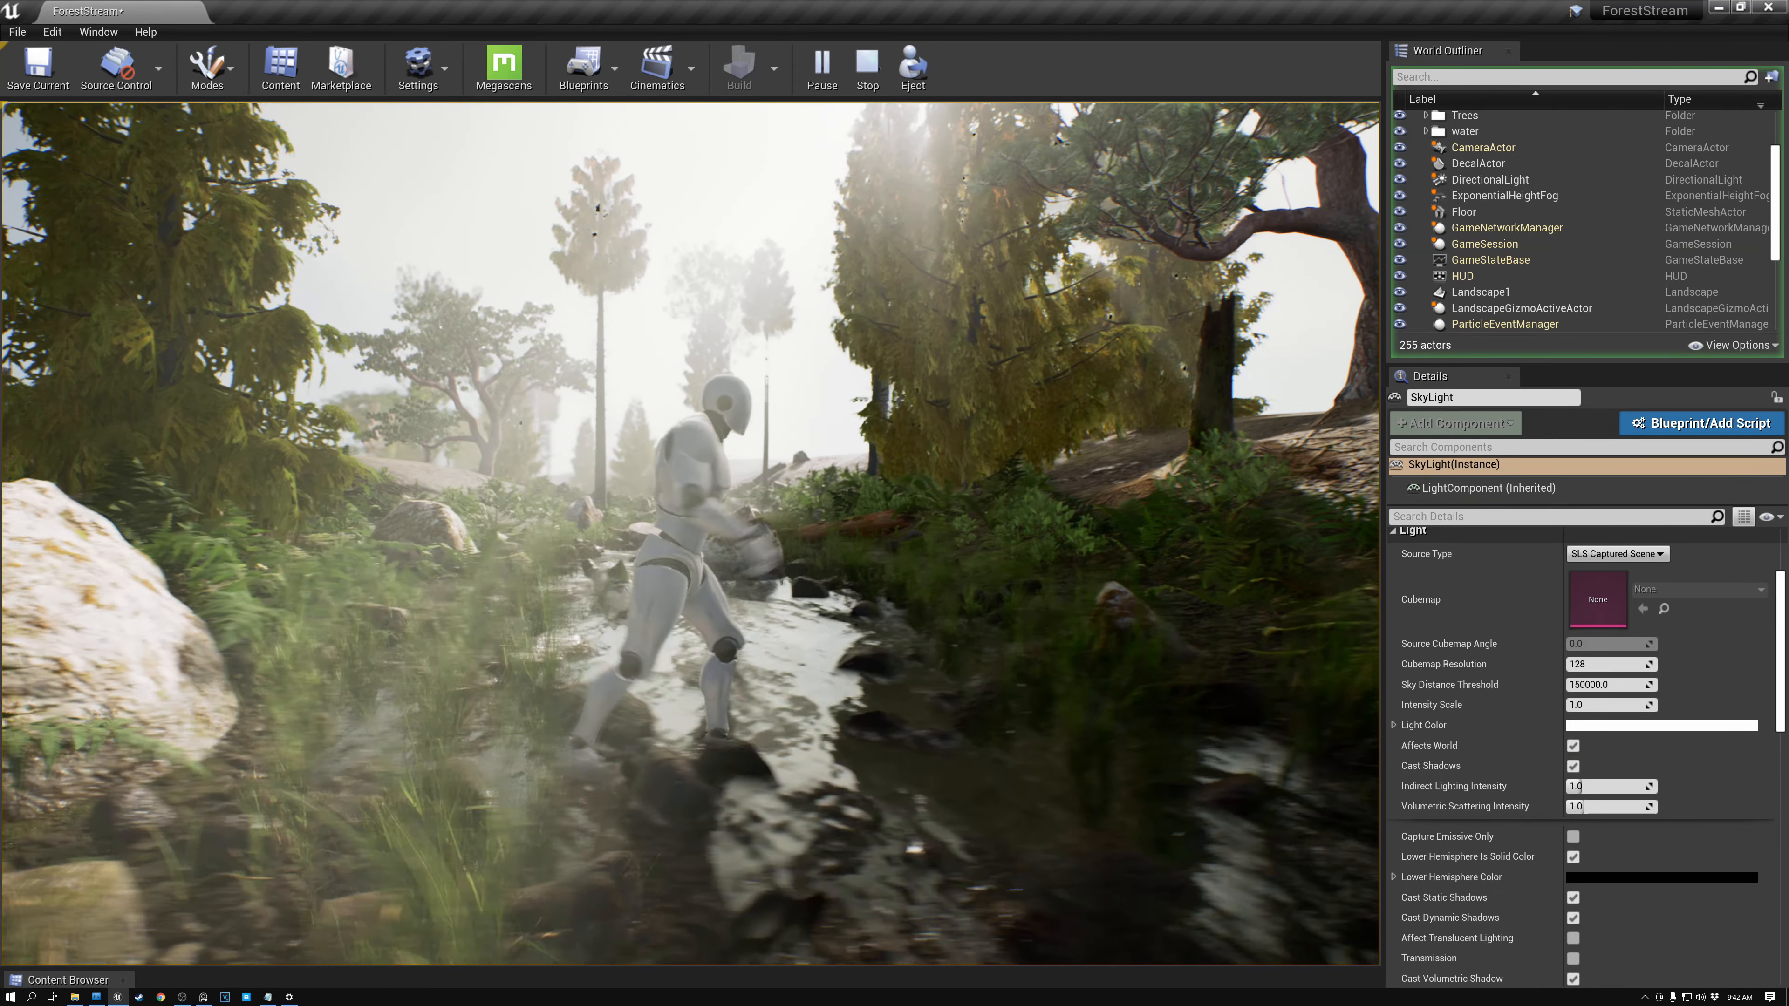
key(s)
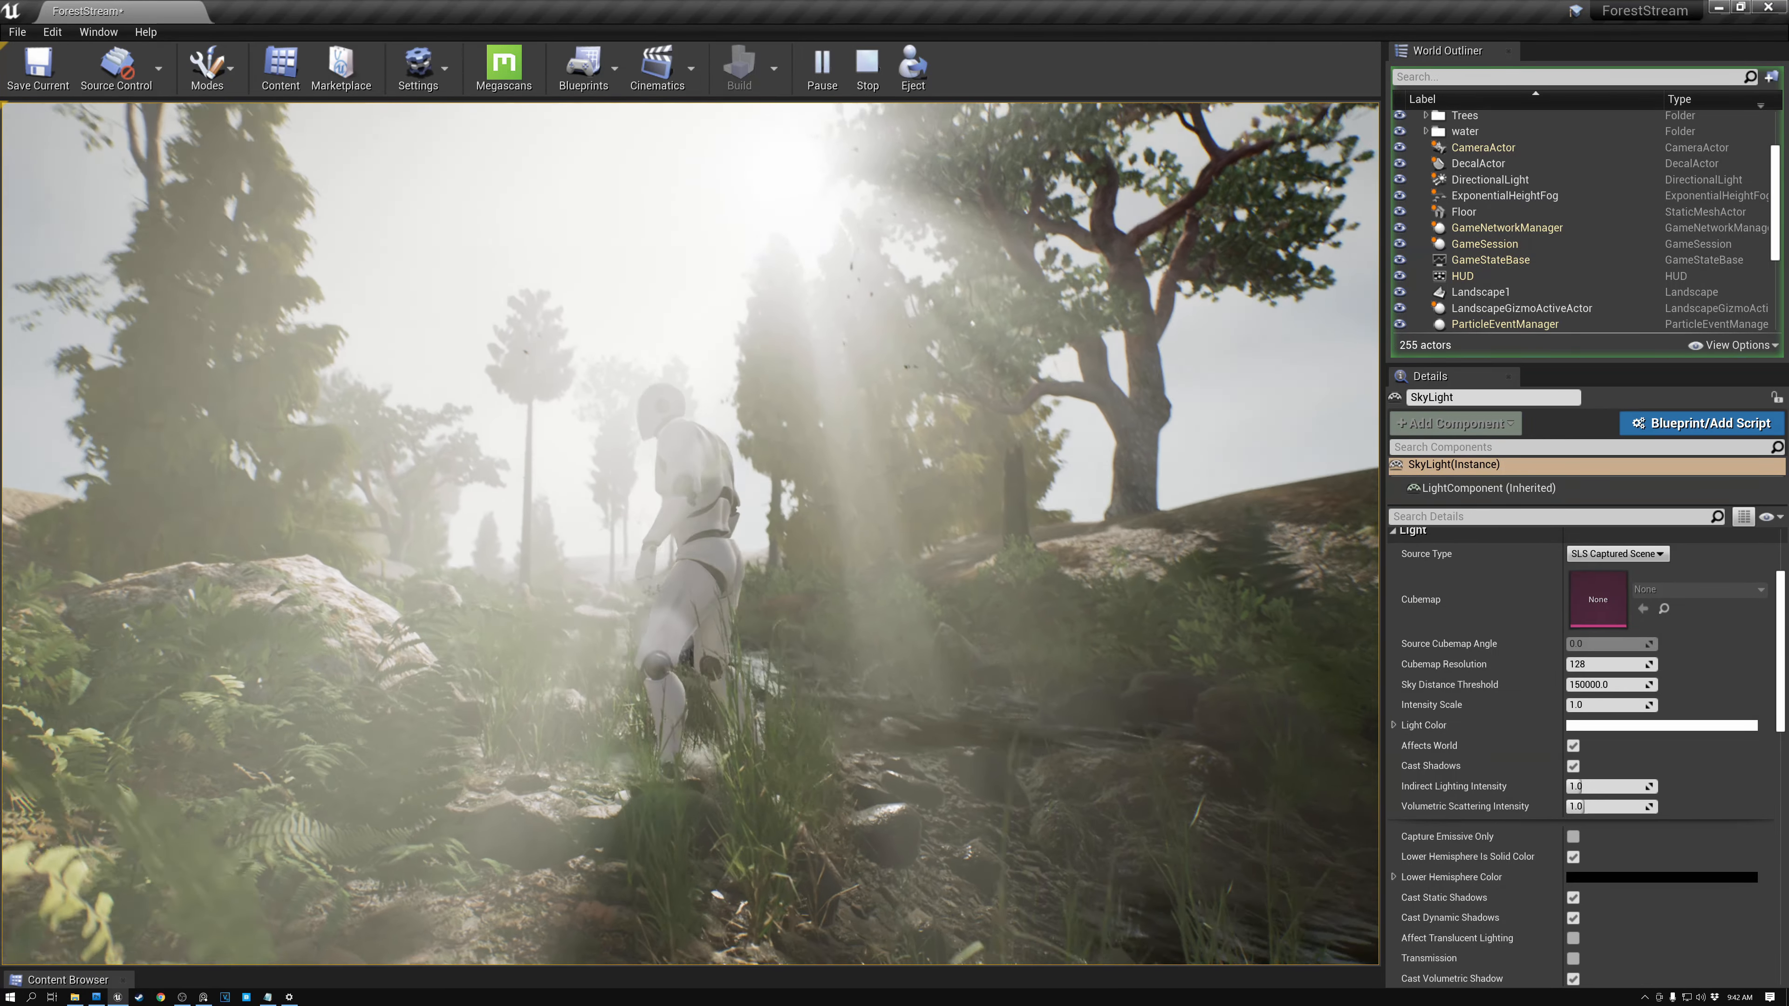
key(w)
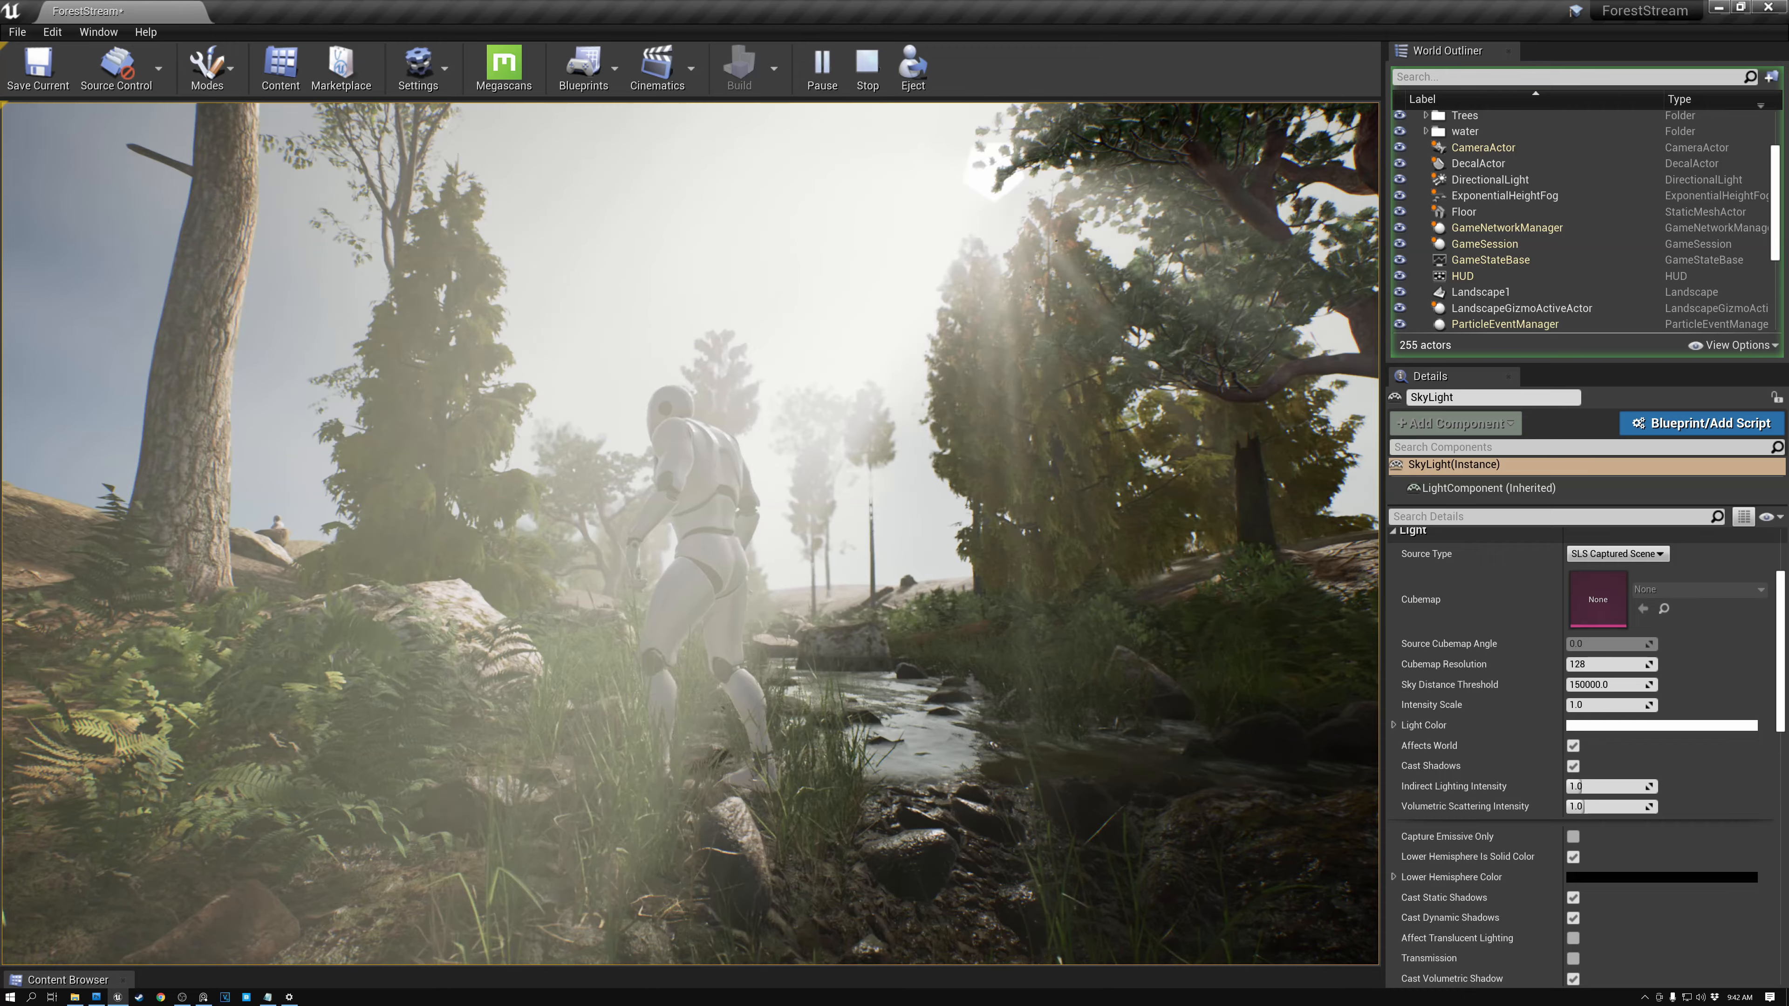
key(w)
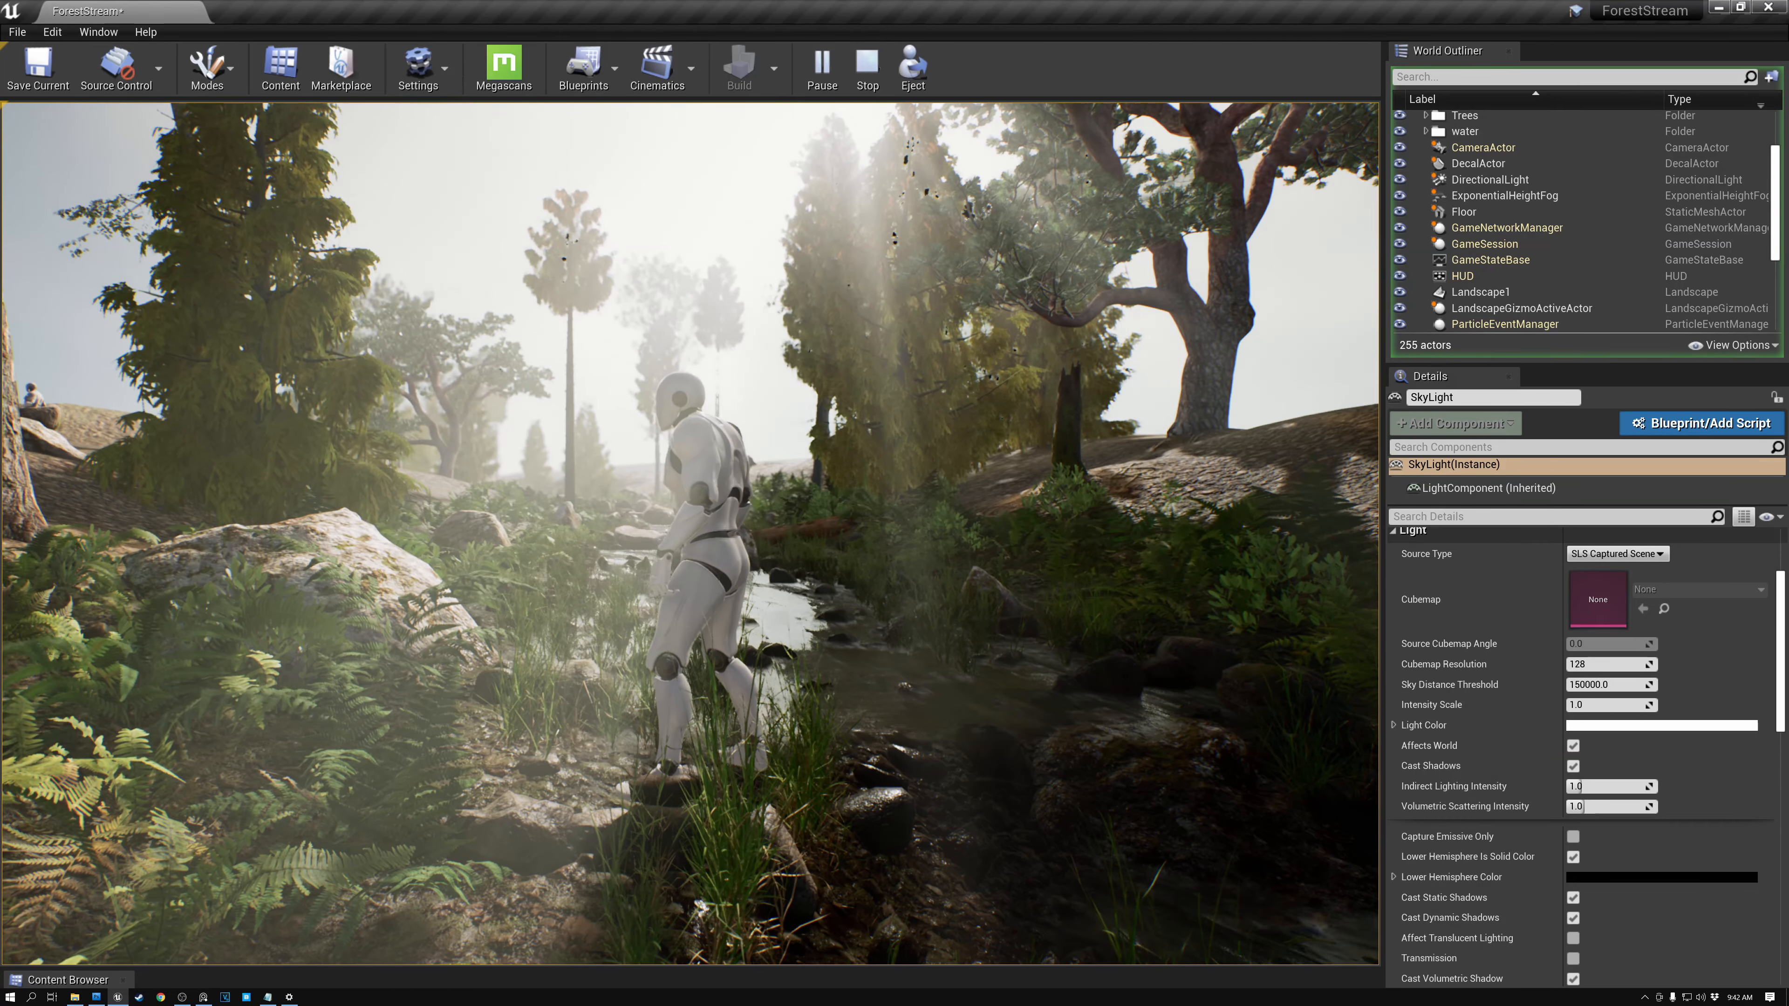
key(Escape)
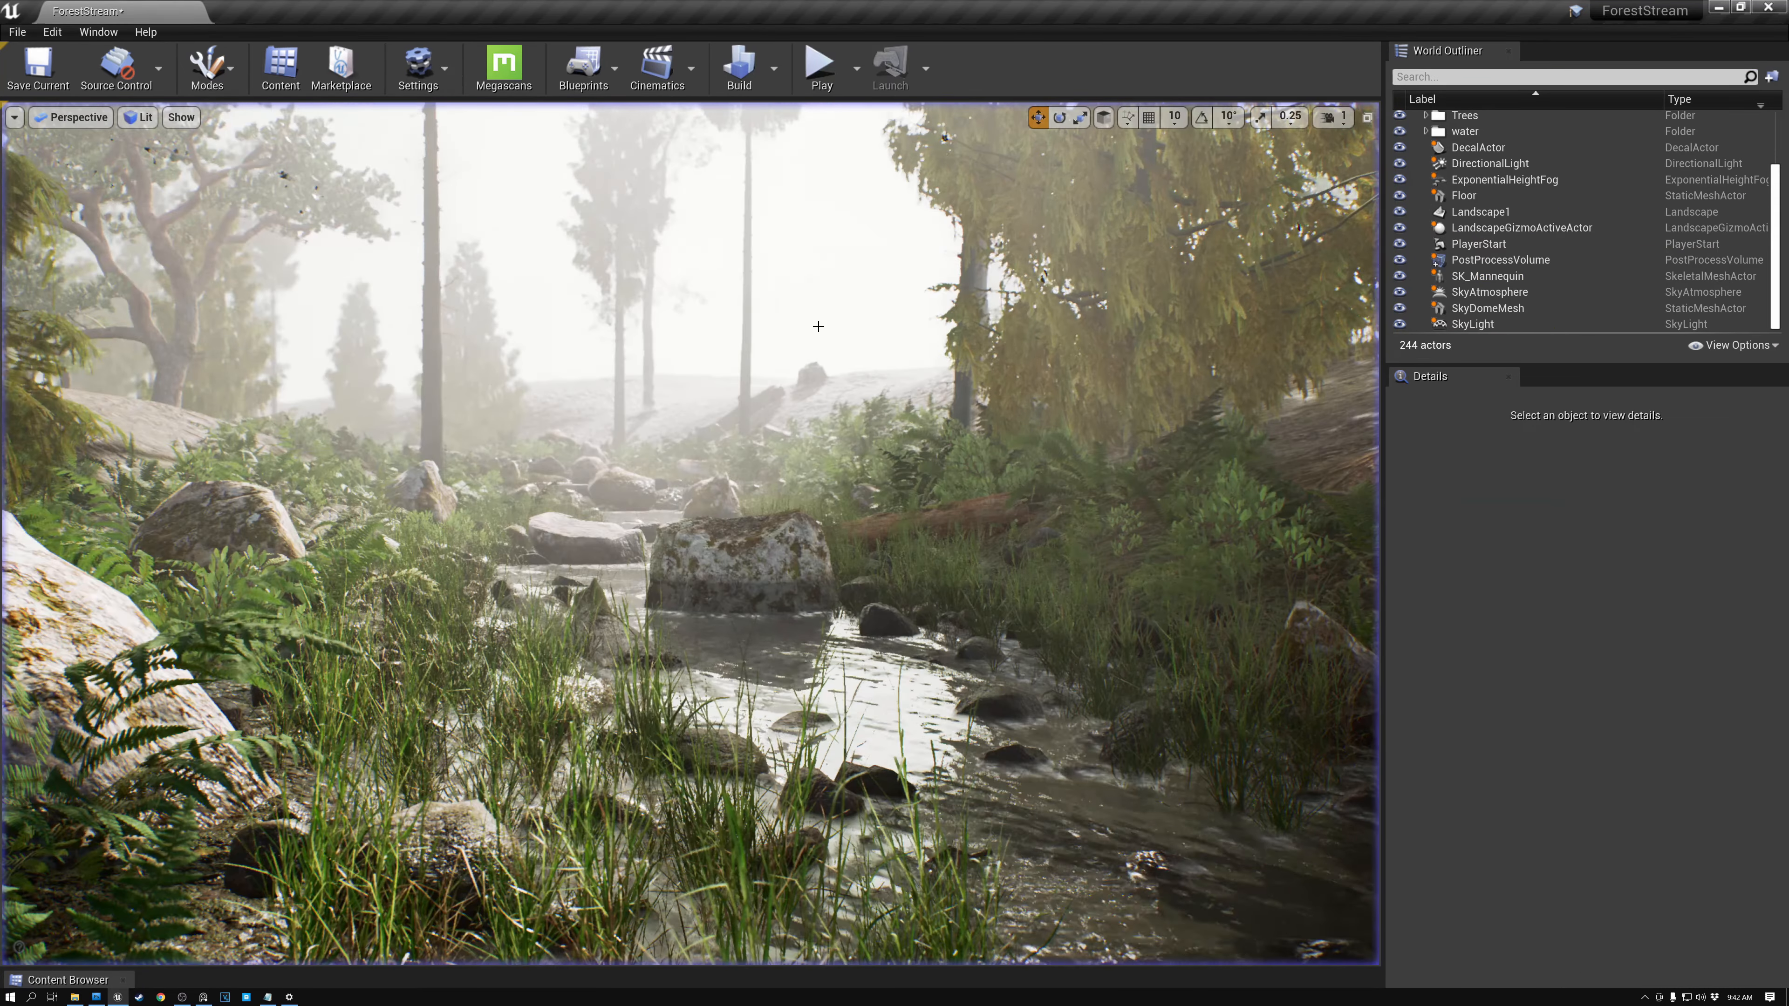
right_drag(816, 309, 842, 221)
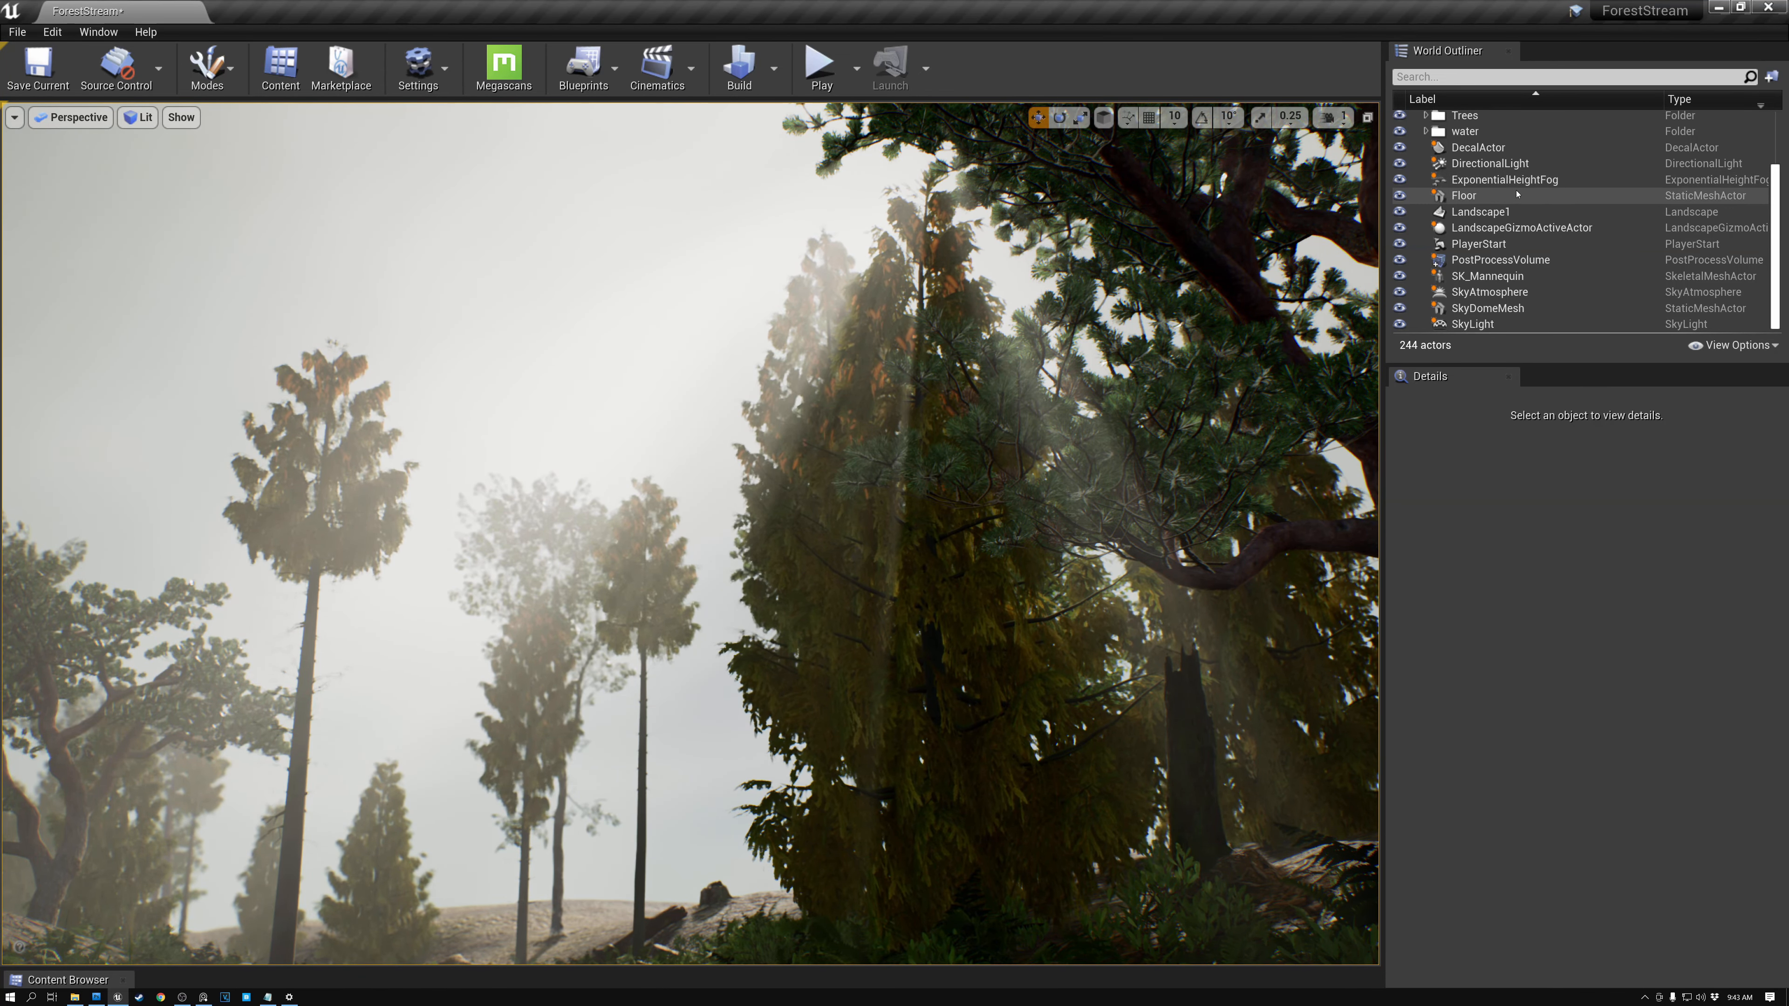
- Try raising the DirectionalLight's Volumetric Scattering Intensity to 500, then set it back to 100
click(1495, 166)
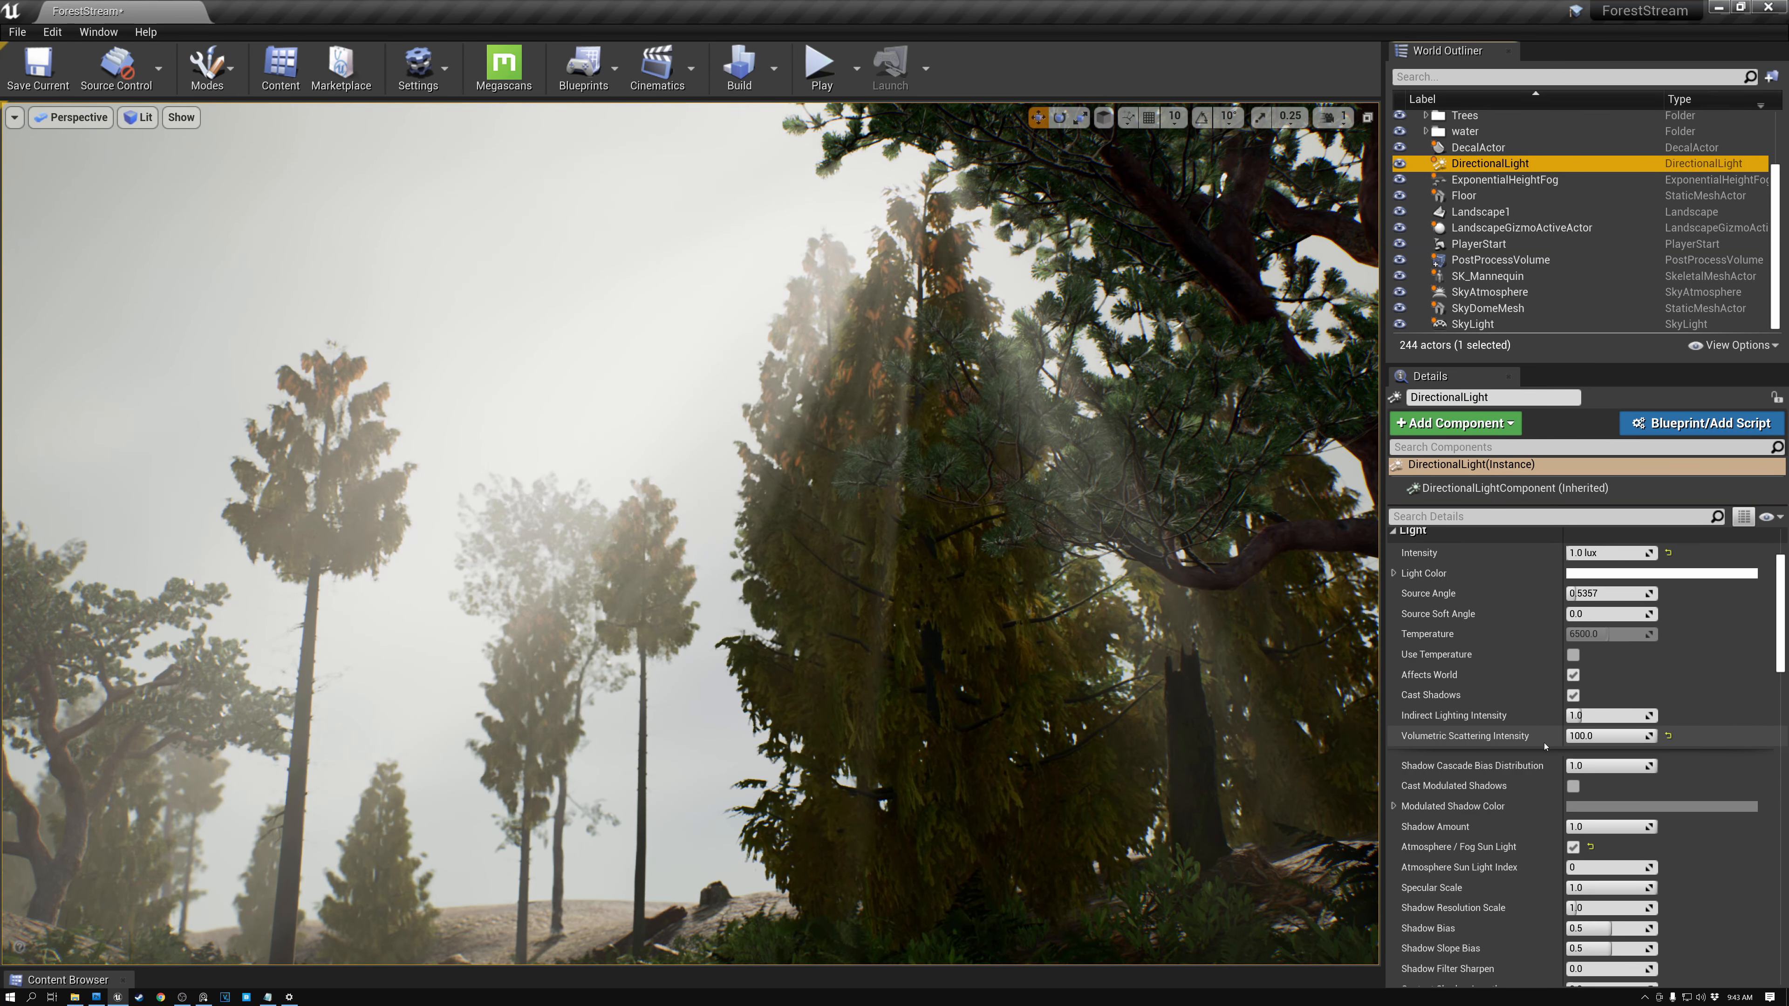
click(1583, 735)
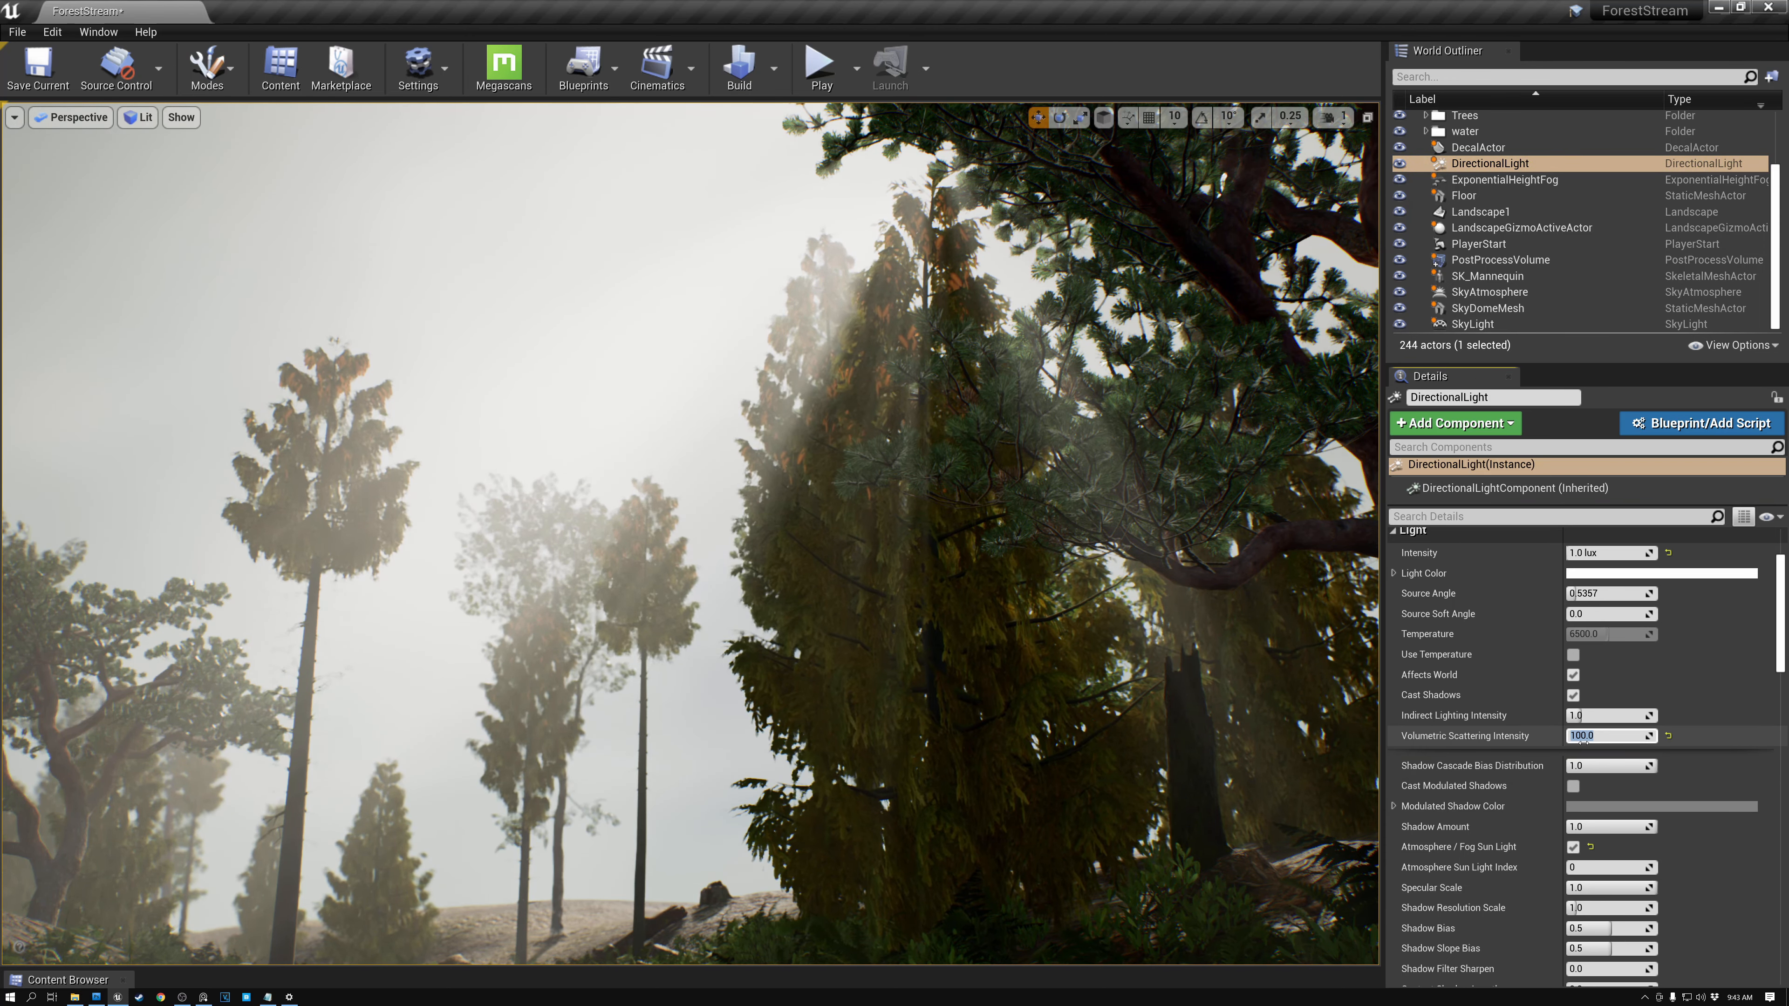
text(500)
key(Return)
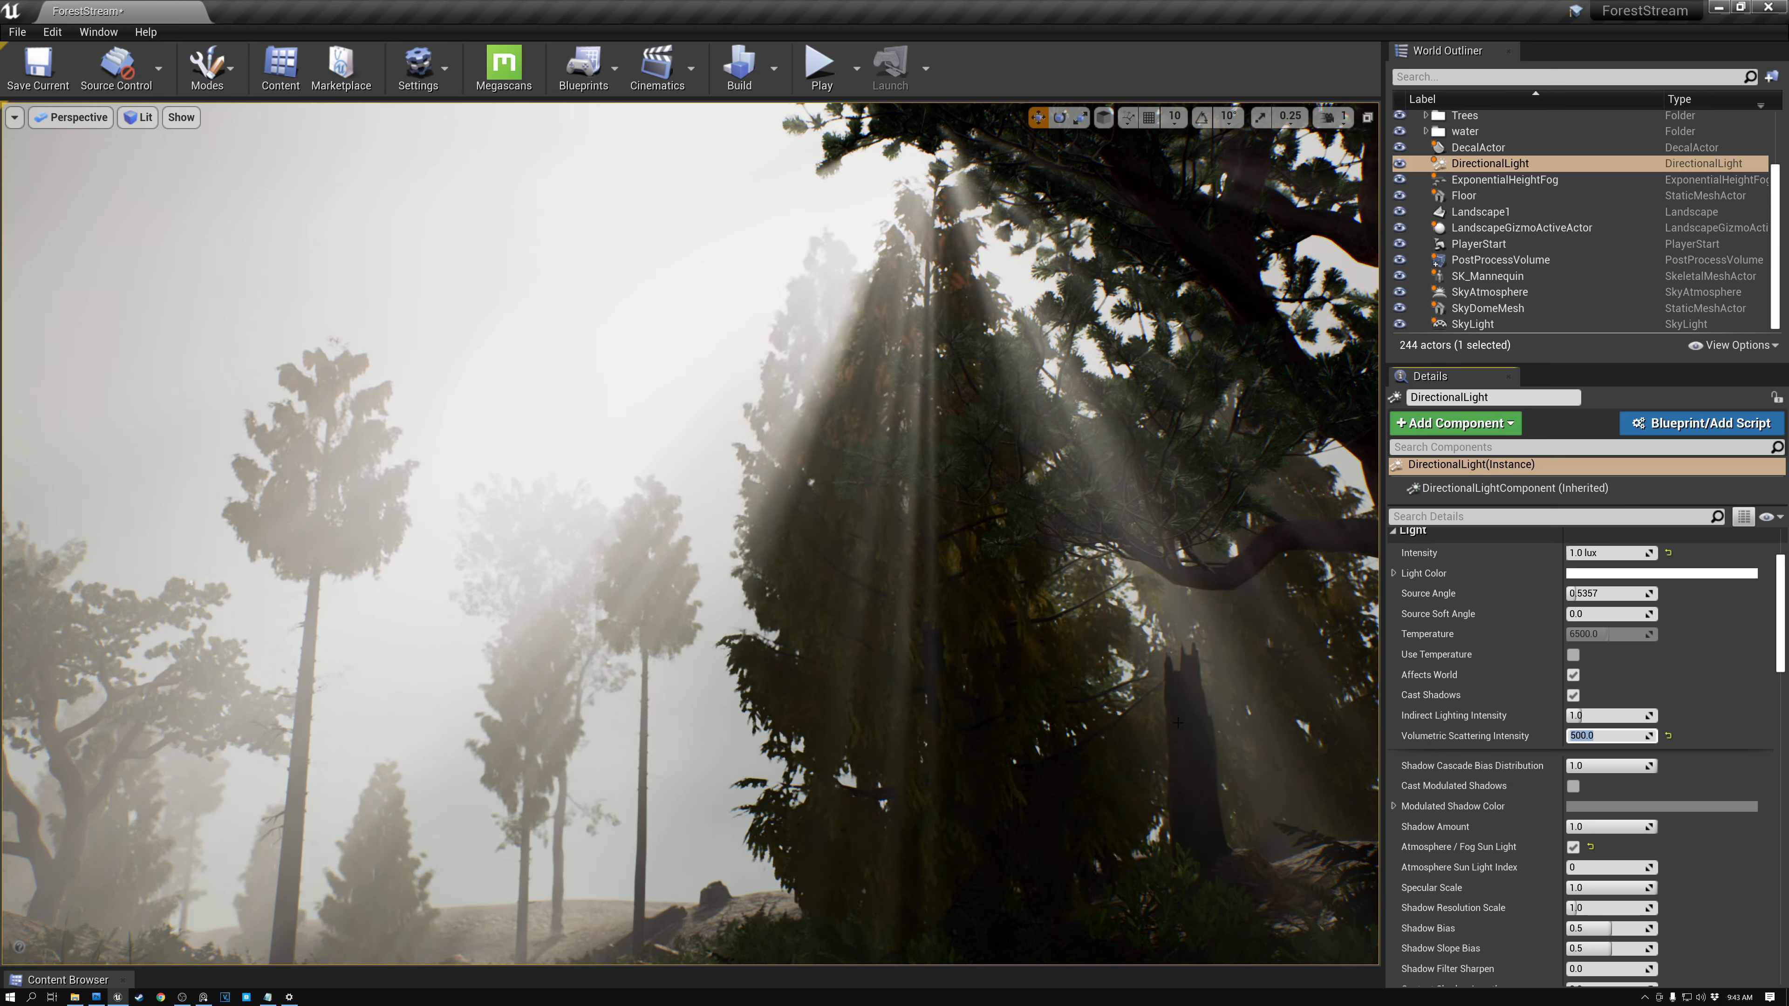
text(100)
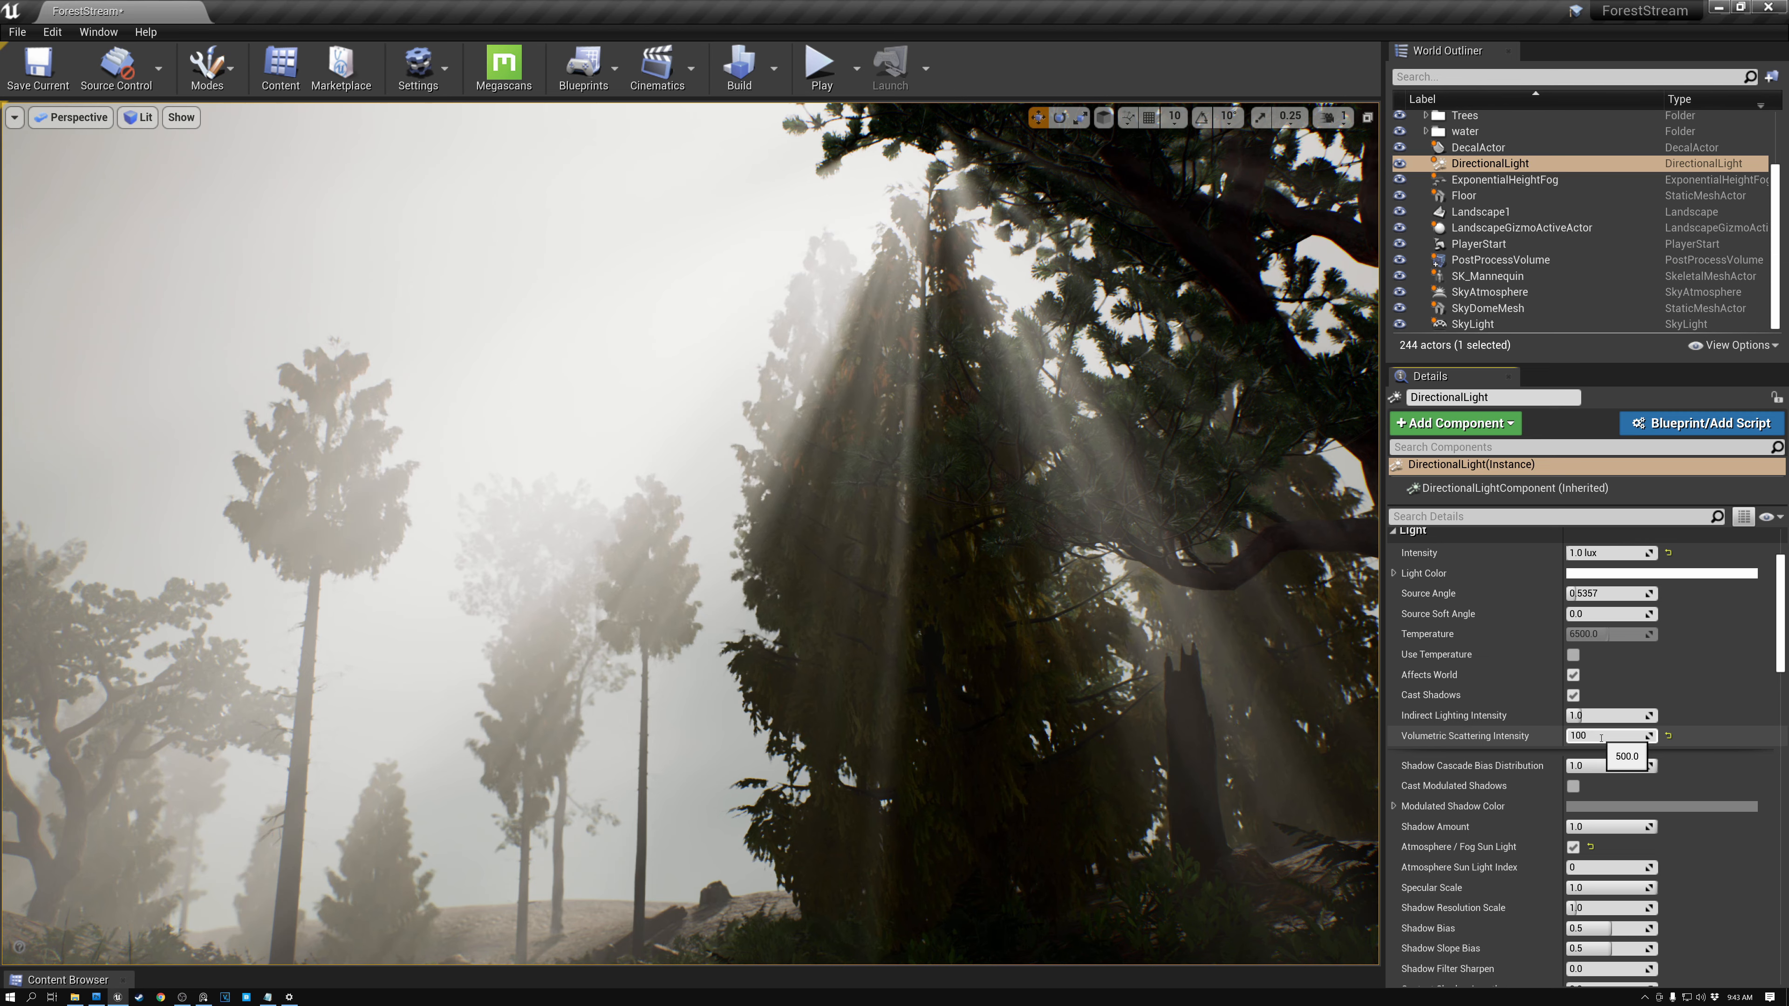
key(Return)
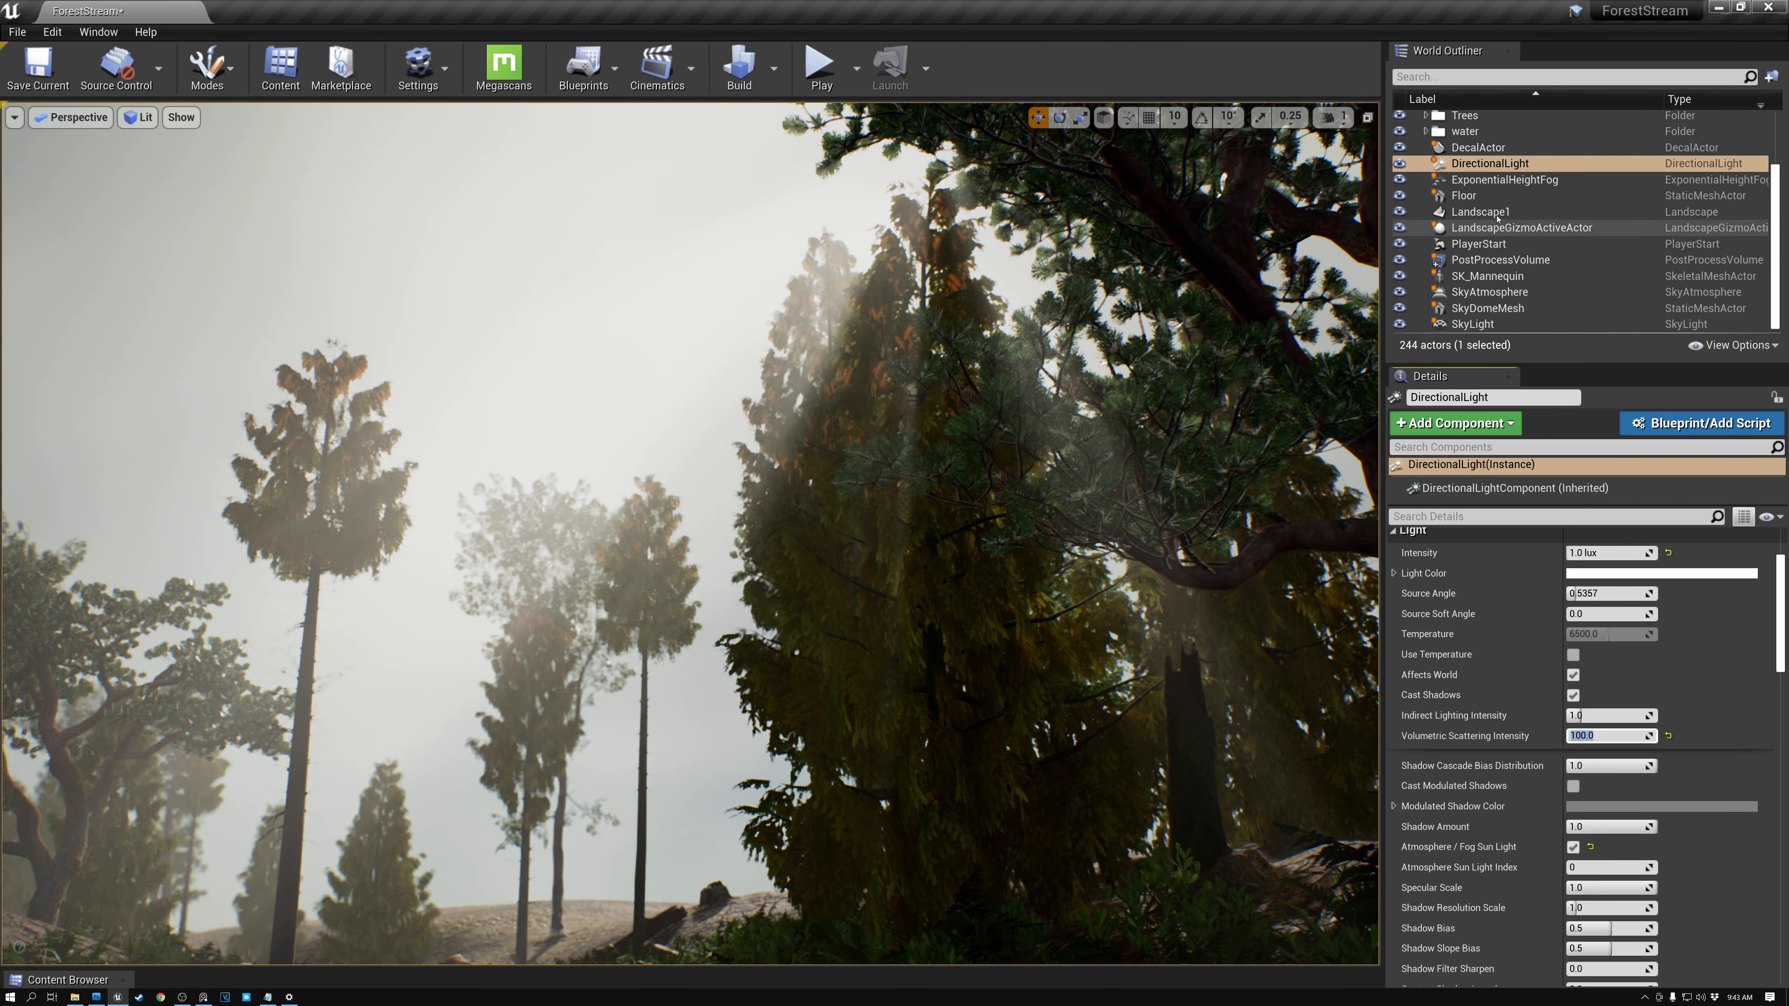
- Select the ExponentialHeightFog and open the color picker for its Volumetric Fog Albedo
click(1485, 182)
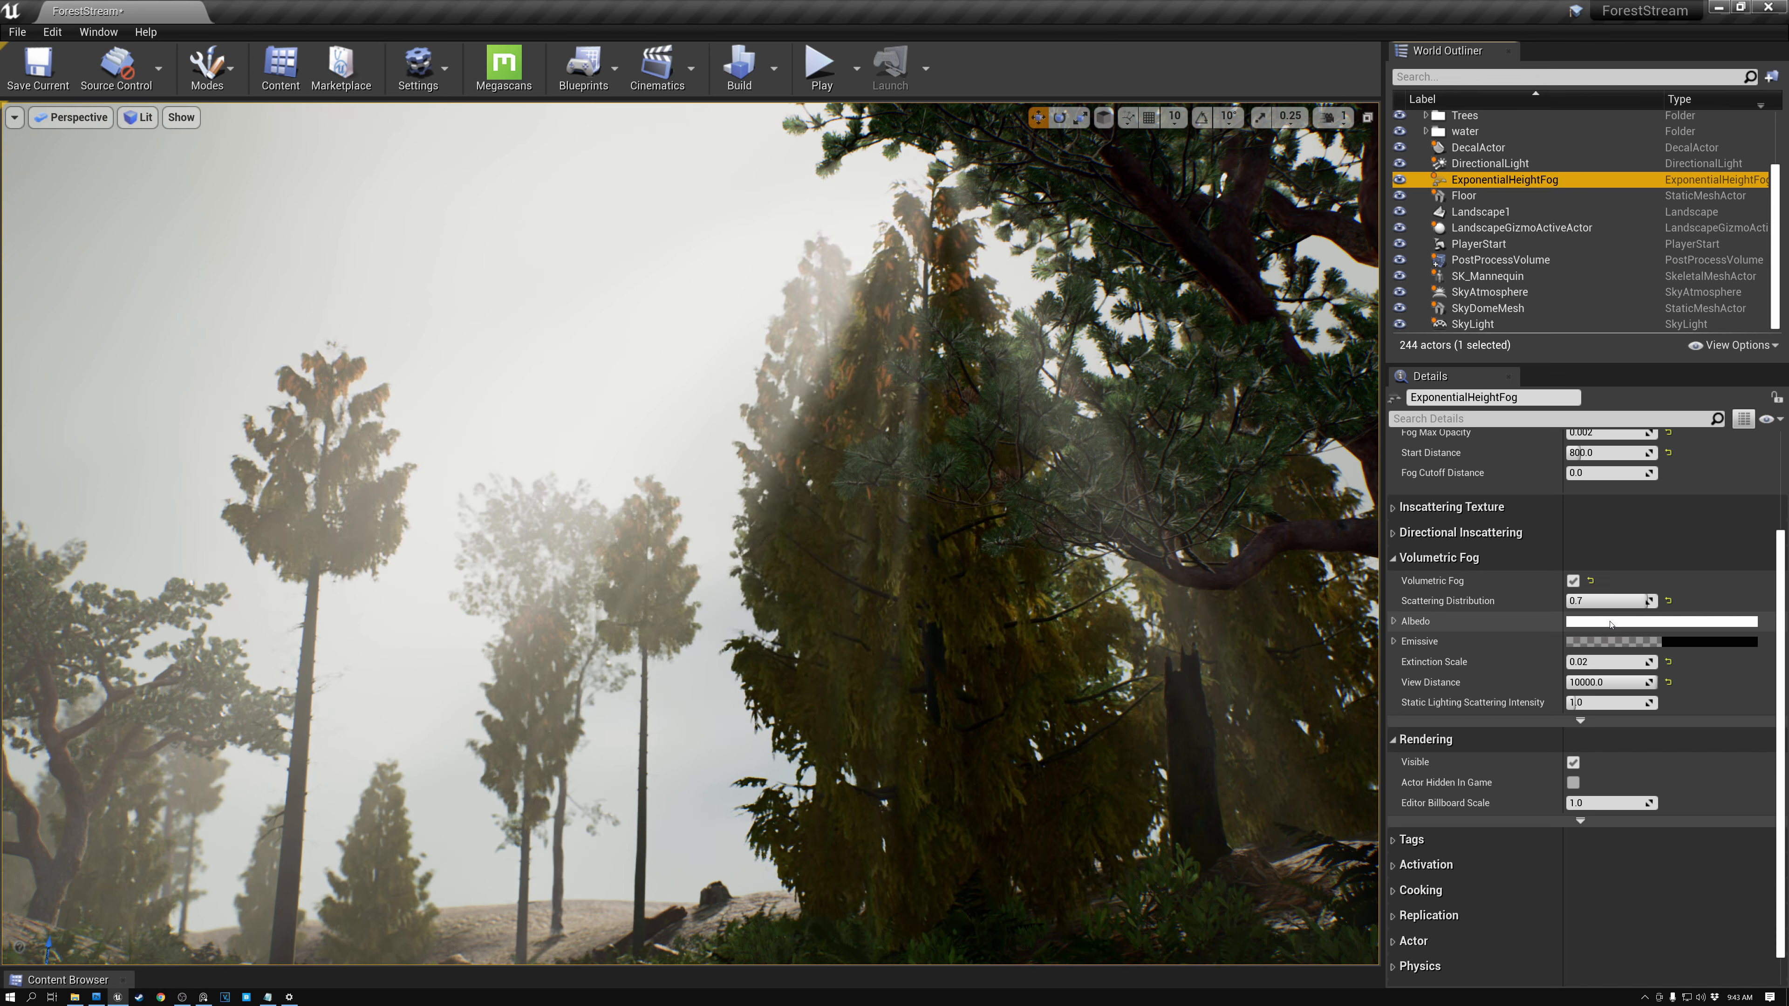
click(1611, 622)
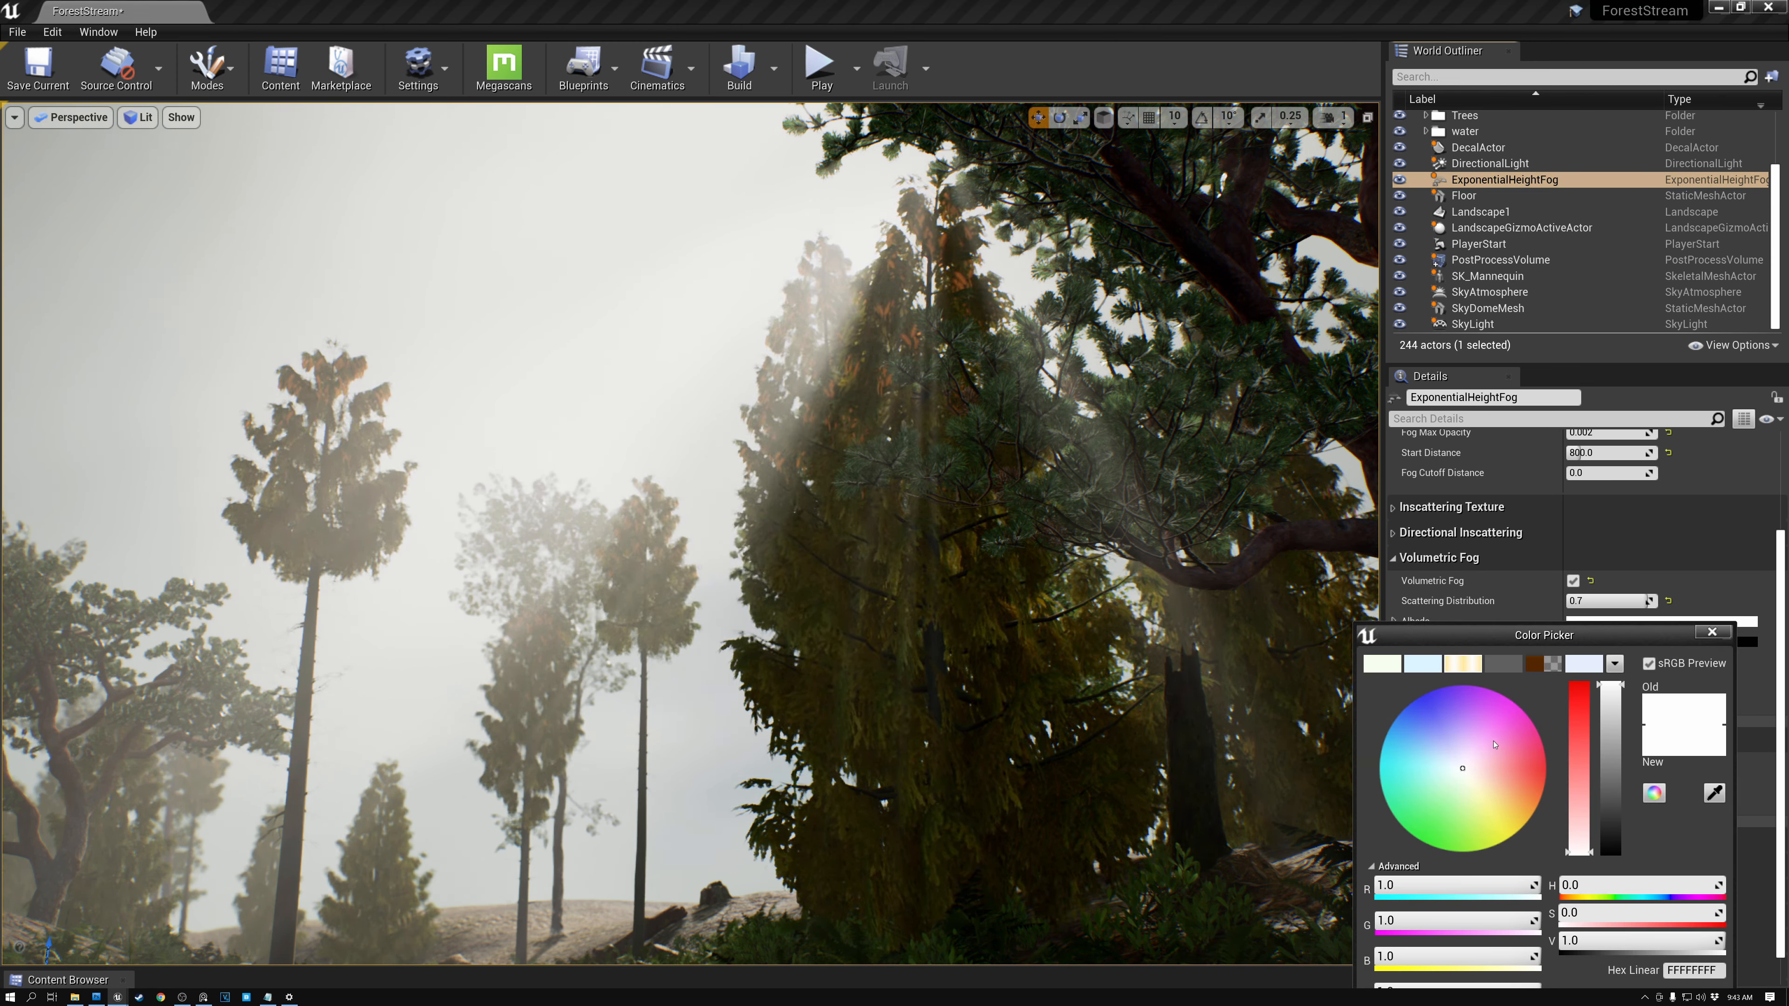